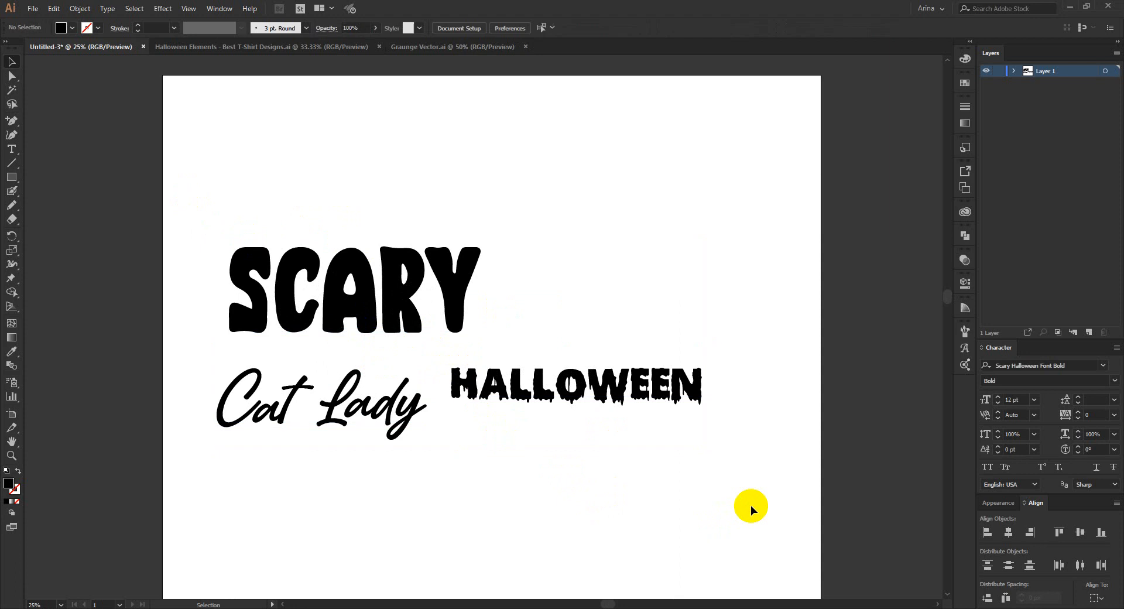
drag(760, 534, 289, 186)
click(767, 515)
click(286, 150)
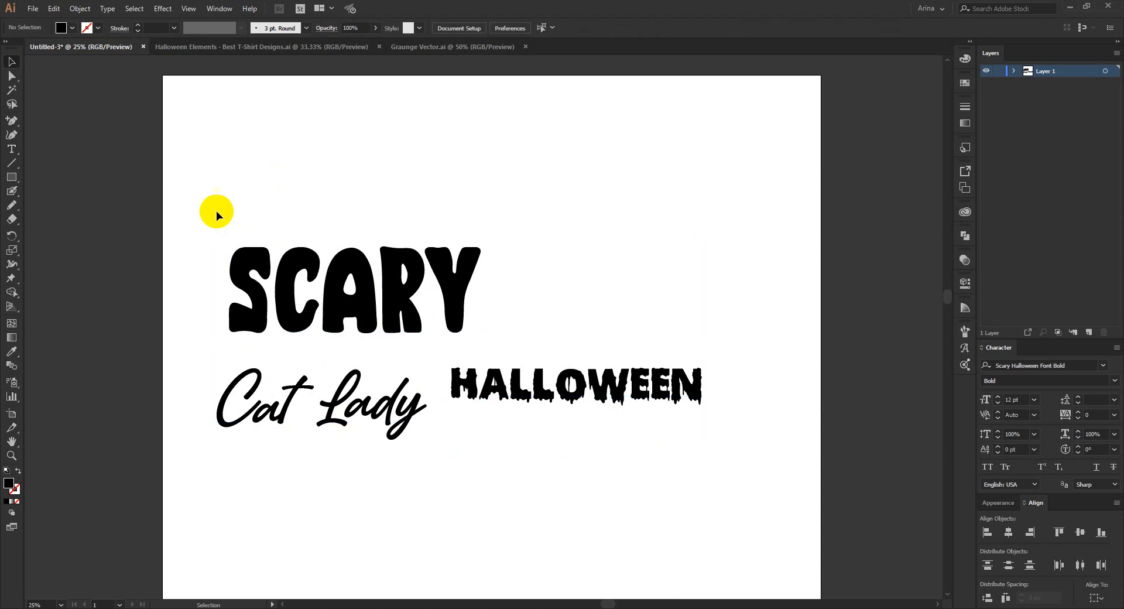
drag(175, 173, 739, 509)
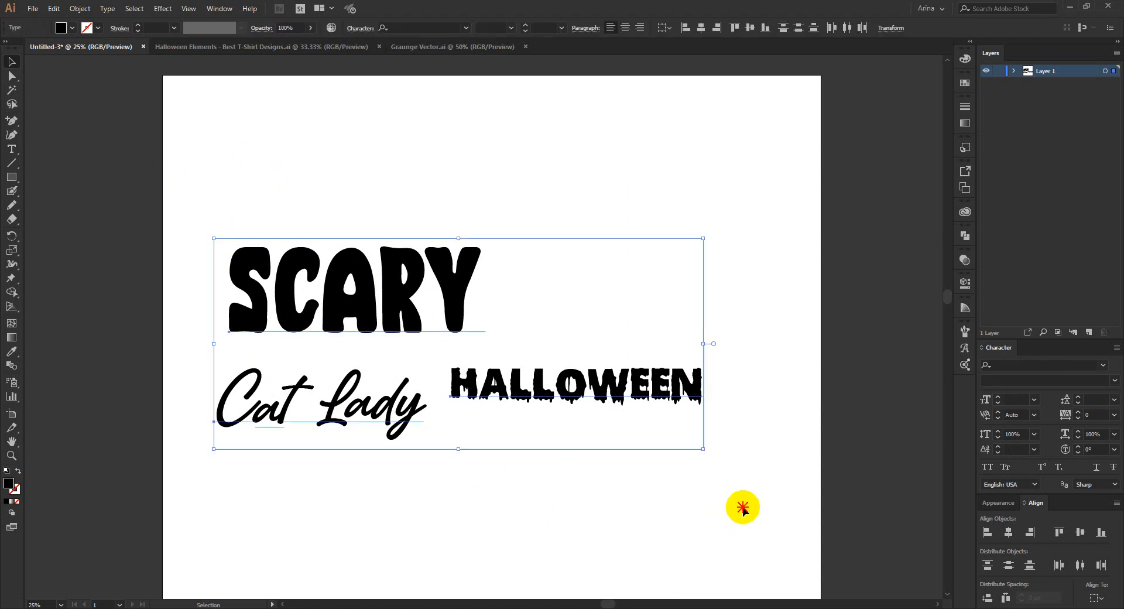
click(439, 427)
- Move the SCARY, Cat Lady and HALLOWEEN texts together lower on the artboard, leaving empty space above them
scroll(439, 426, down, 1)
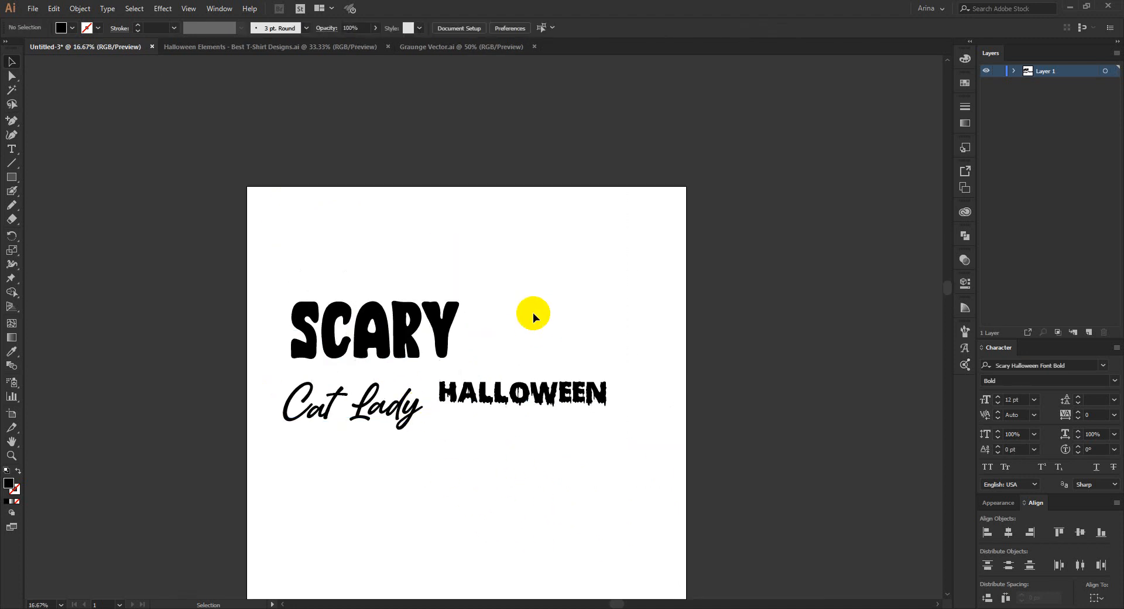
scroll(533, 313, down, 1)
drag(250, 198, 559, 475)
drag(501, 364, 516, 504)
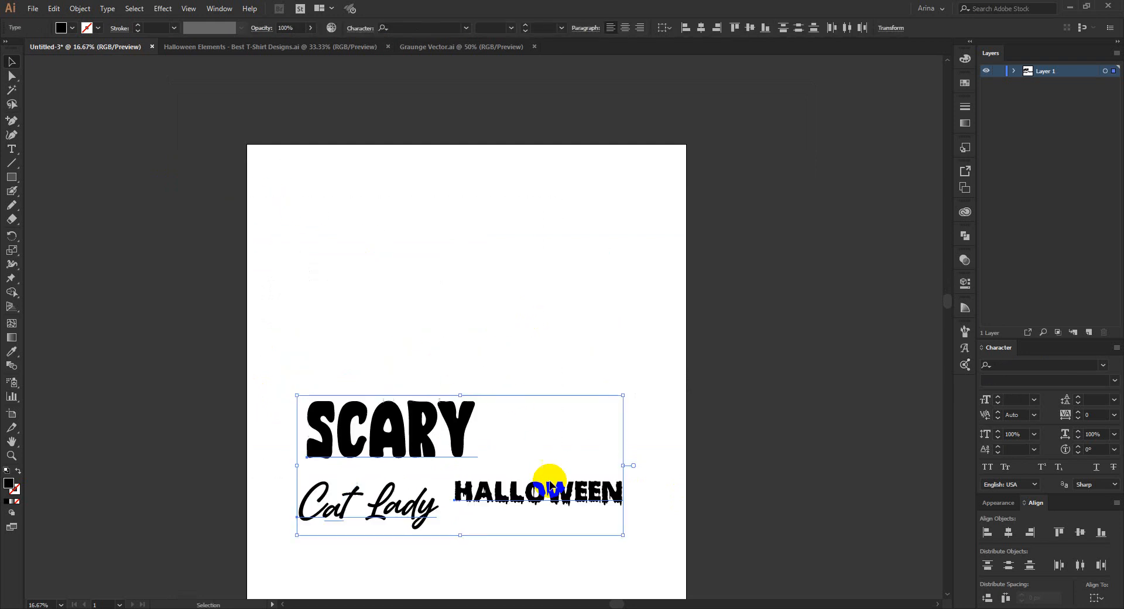
click(645, 399)
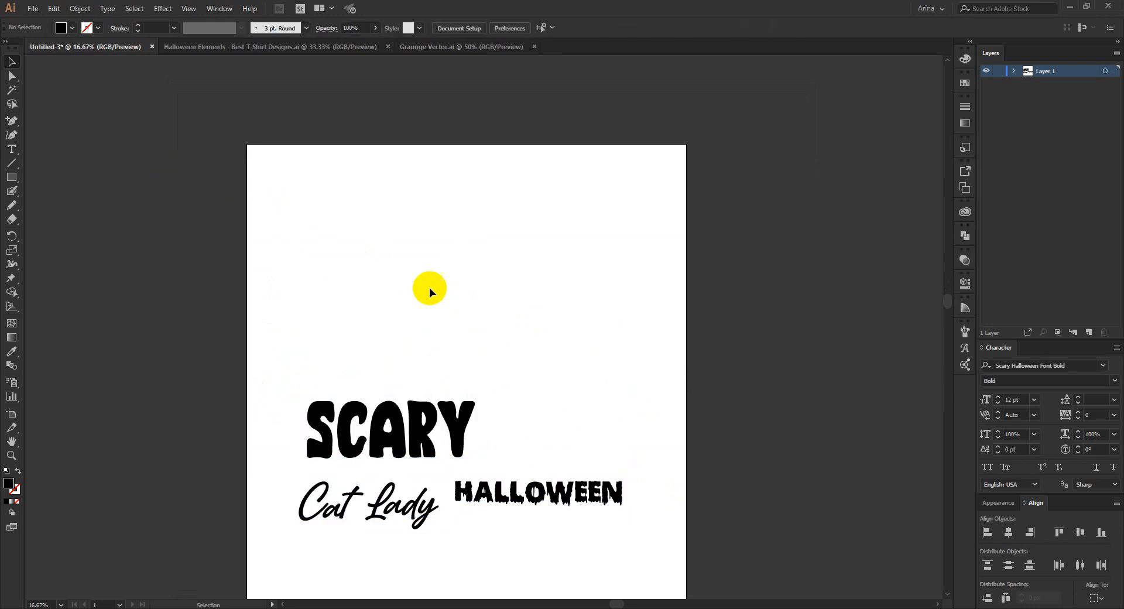
scroll(398, 243, down, 1)
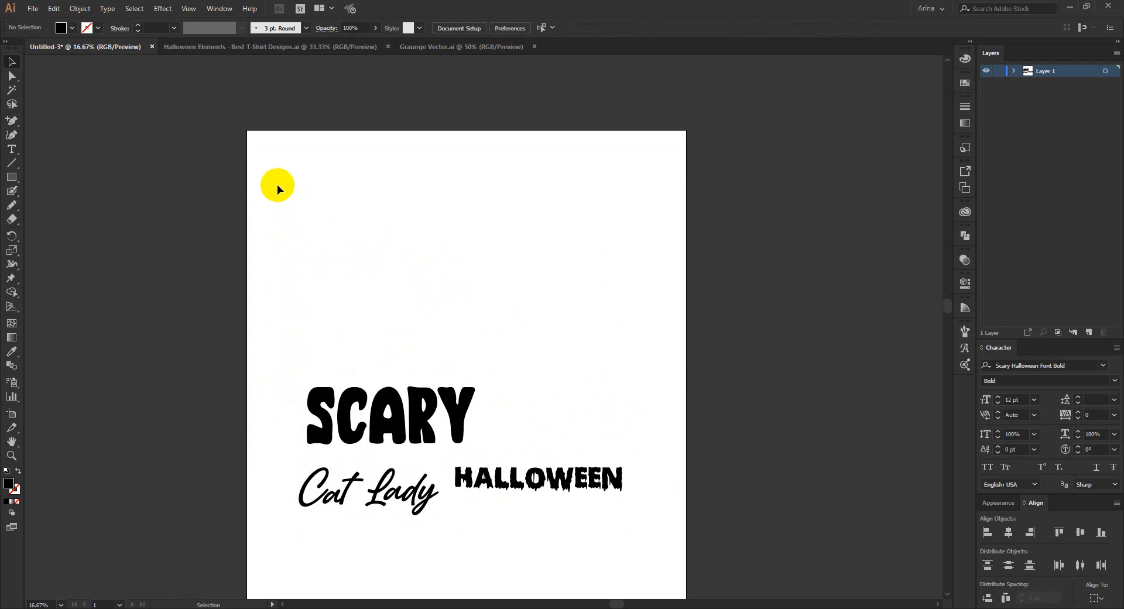
scroll(277, 184, down, 1)
drag(292, 202, 666, 374)
click(666, 374)
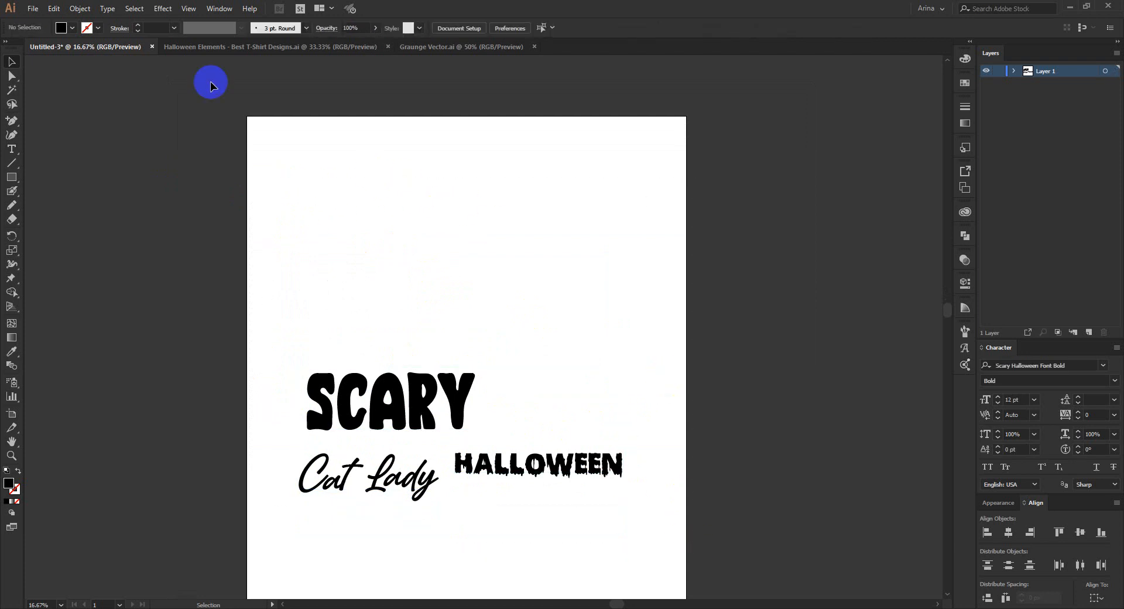
- Examine the silhouettes in Halloween Elements - Best T-Shirt Designs.ai and the textures in Graunge Vector.ai
click(205, 47)
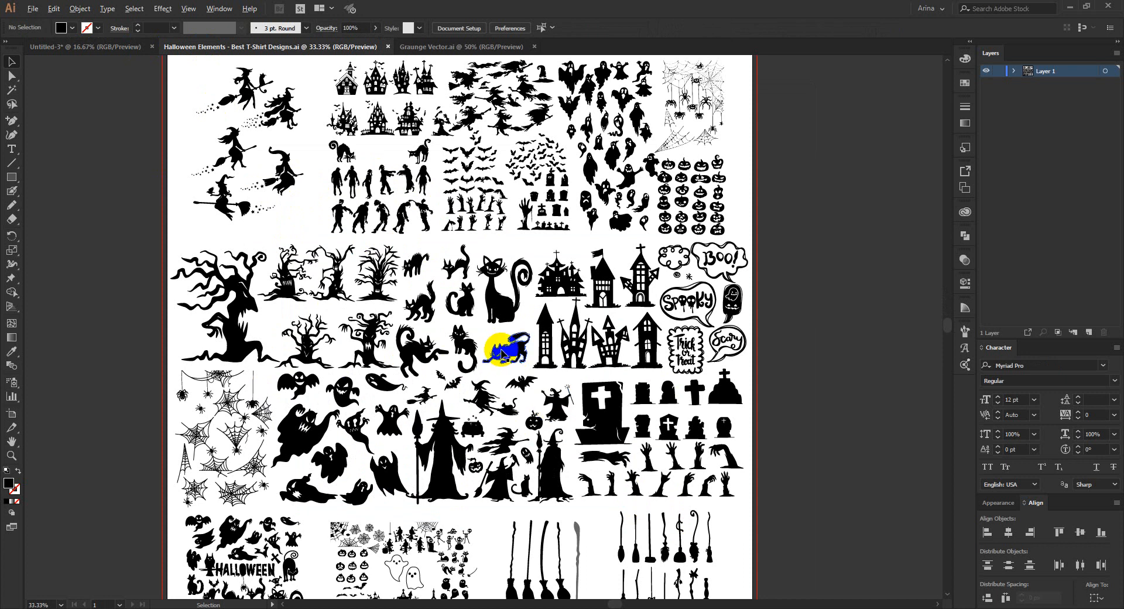
scroll(503, 346, down, 1)
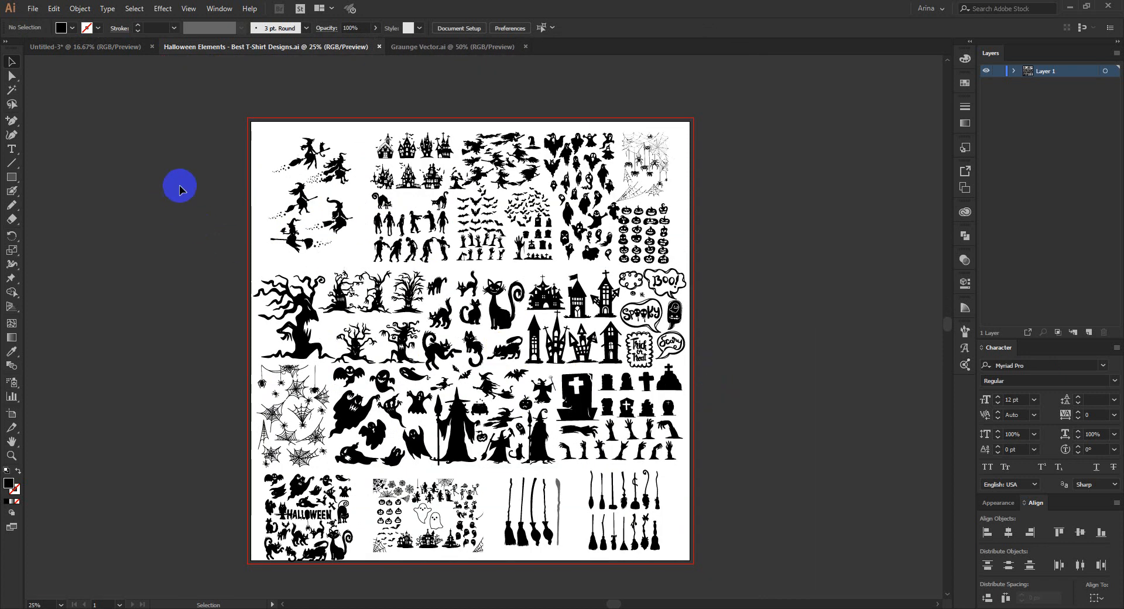
drag(210, 104, 763, 532)
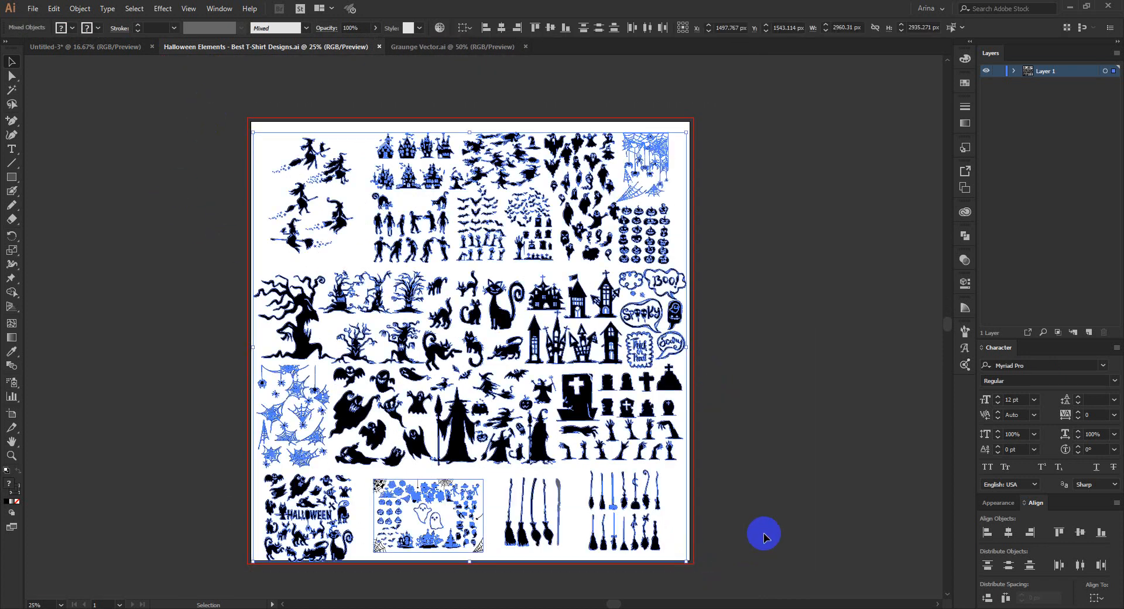
click(764, 532)
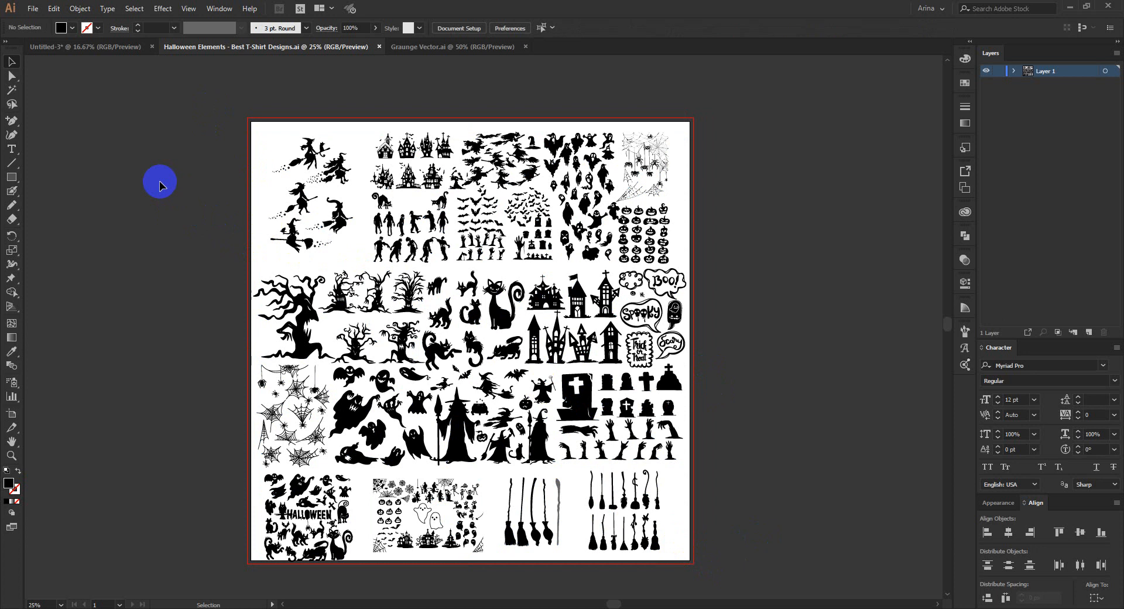
click(426, 49)
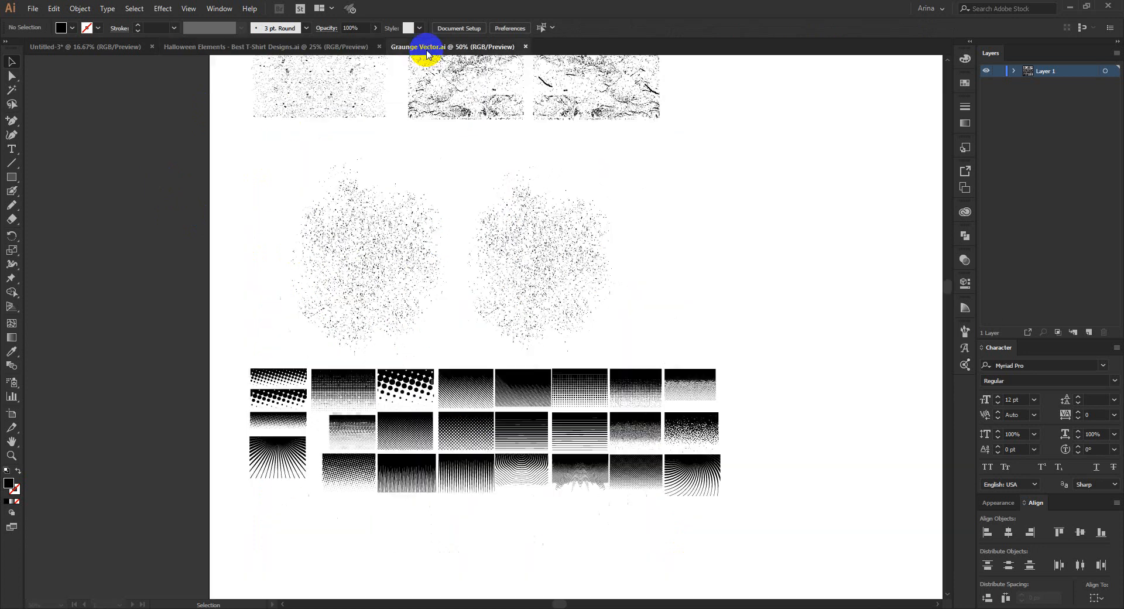
click(589, 473)
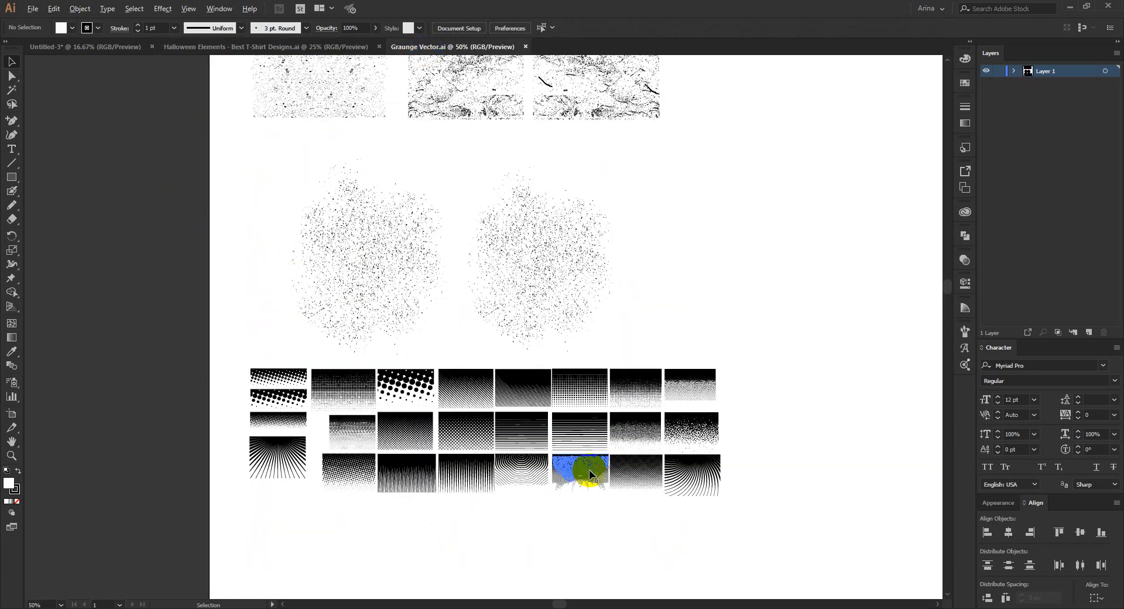
scroll(589, 473, down, 1)
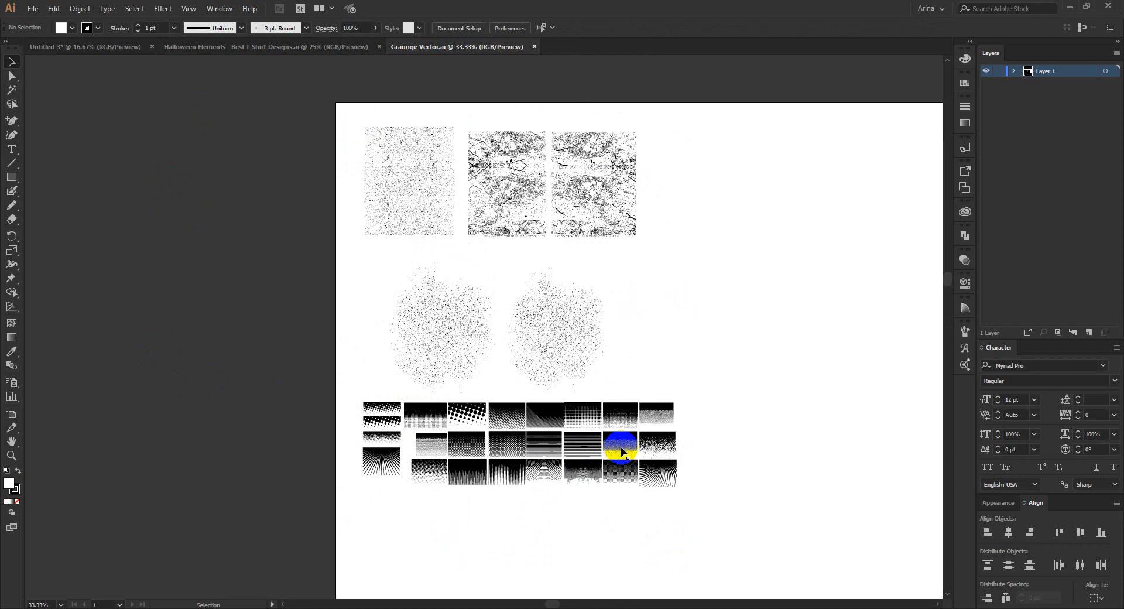
scroll(618, 451, up, 1)
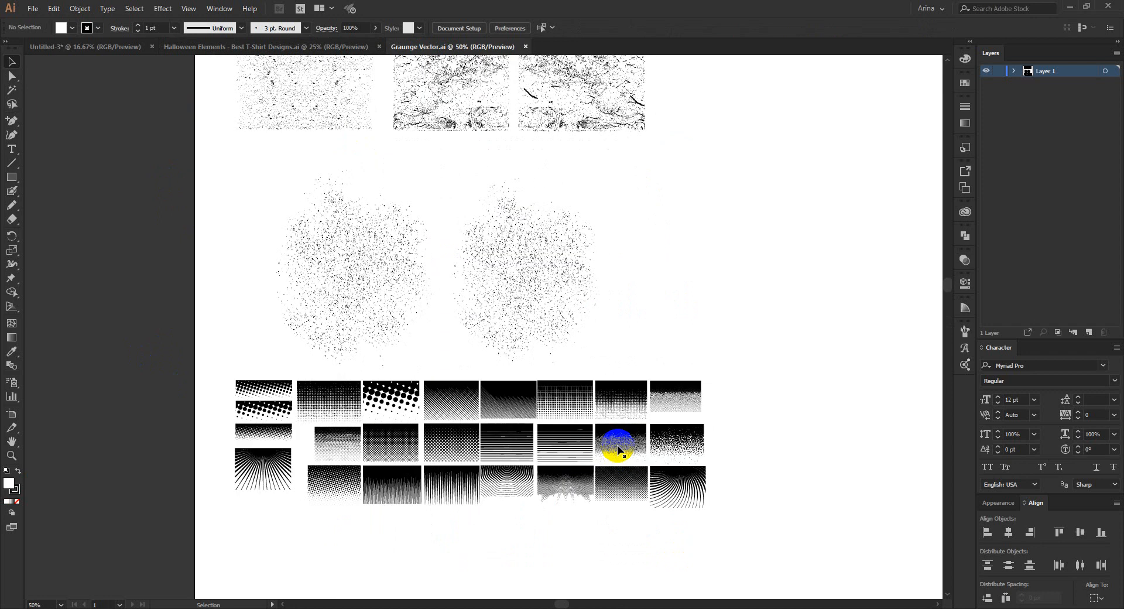
- Return to the untitled document, place HALLOWEEN above SCARY and shift Cat Lady to sit centred beneath SCARY
click(114, 48)
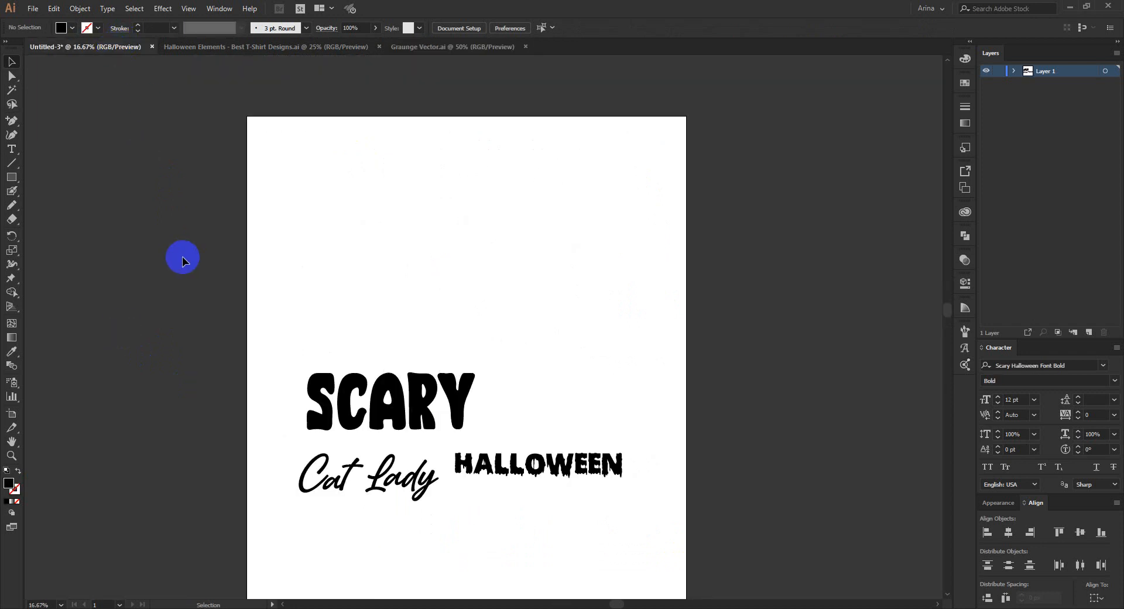
click(395, 294)
drag(297, 311, 626, 552)
click(592, 494)
drag(582, 470, 463, 311)
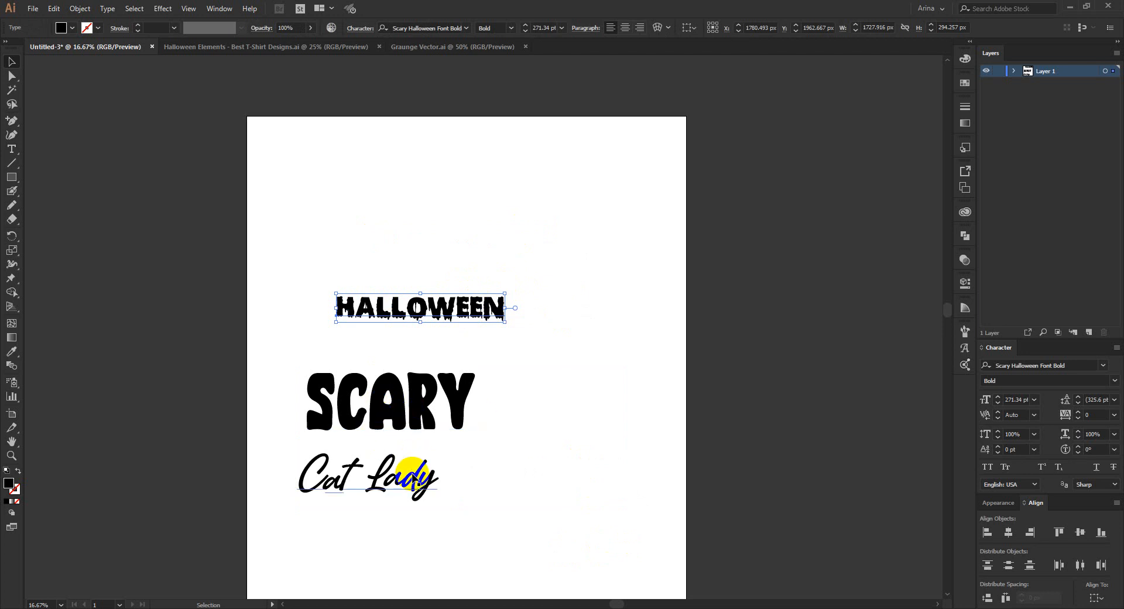
drag(413, 477, 439, 463)
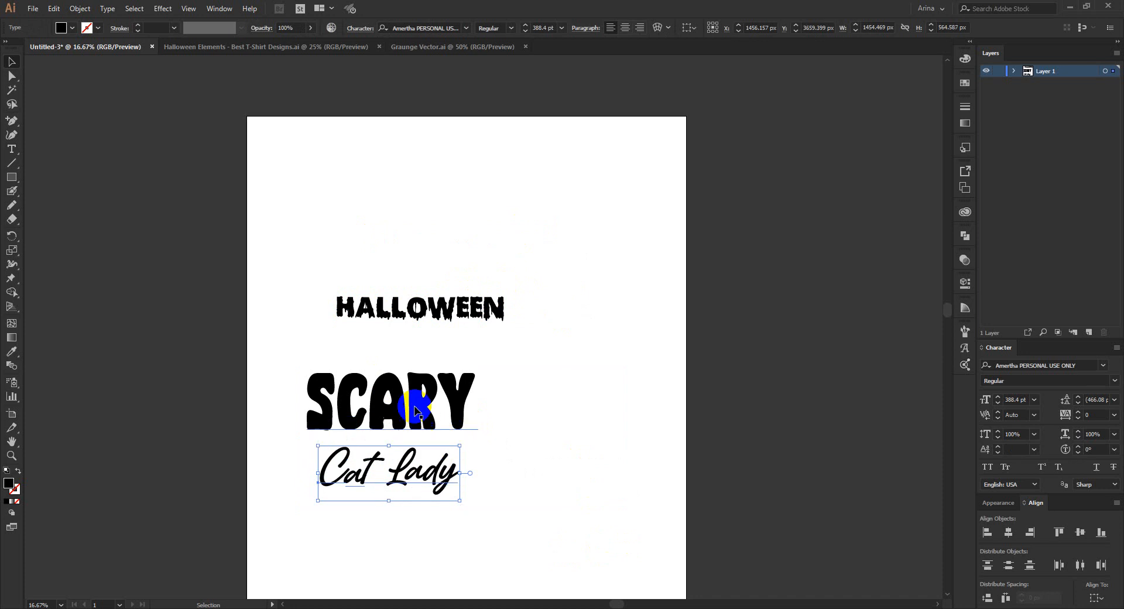
- Examine which fonts the HALLOWEEN, SCARY and Cat Lady texts use
click(392, 310)
scroll(419, 279, up, 1)
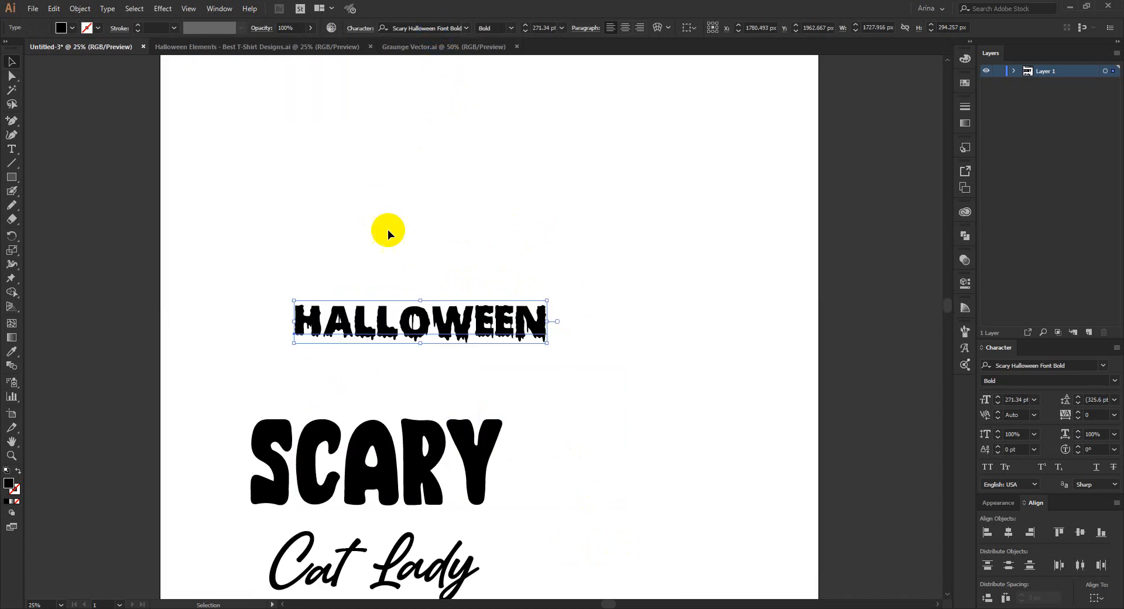
scroll(377, 375, down, 1)
click(374, 405)
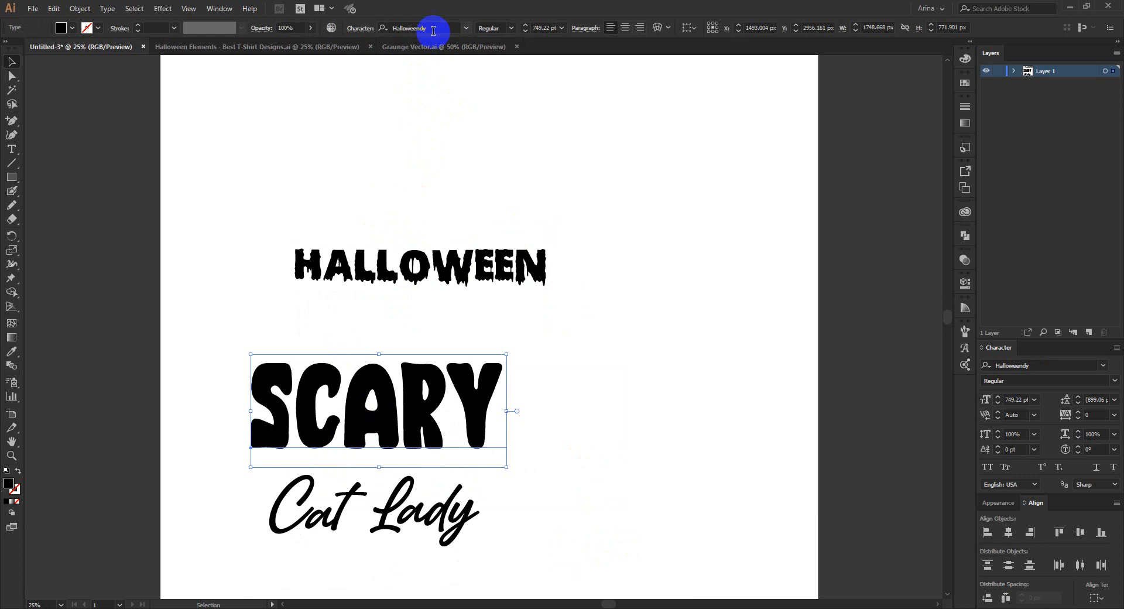
scroll(436, 176, down, 1)
click(439, 452)
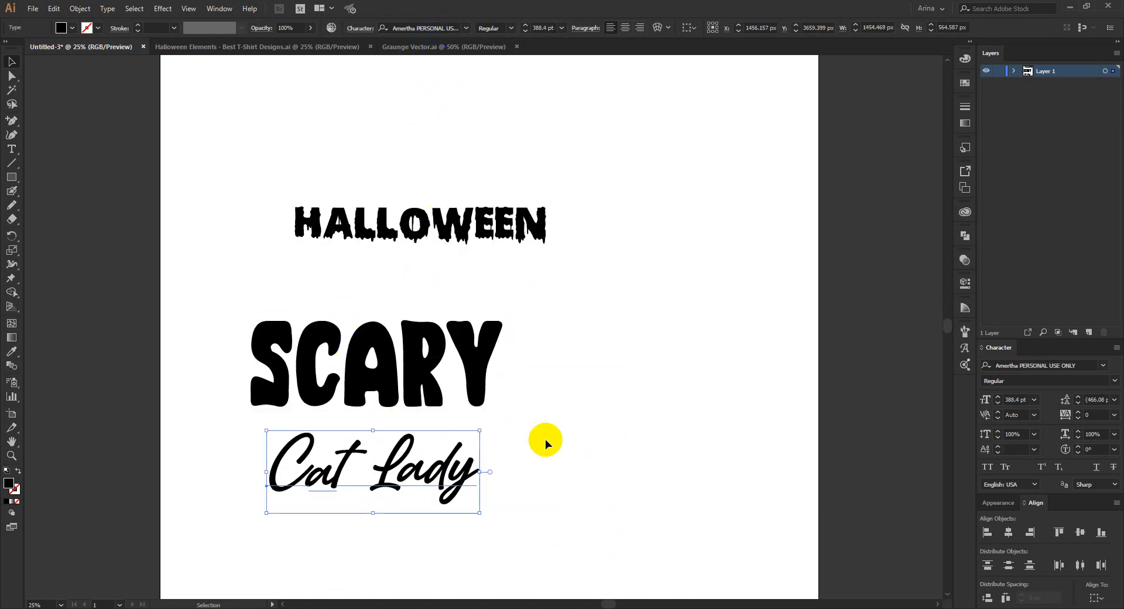
click(569, 434)
scroll(551, 436, down, 1)
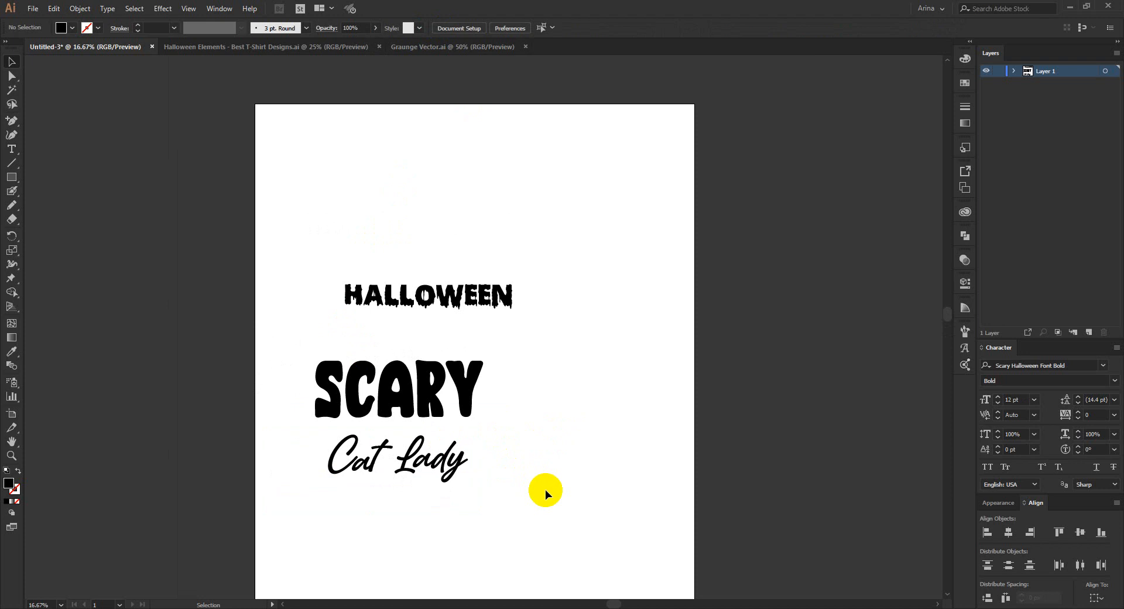
drag(473, 477, 315, 428)
drag(576, 519, 304, 287)
drag(285, 238, 289, 262)
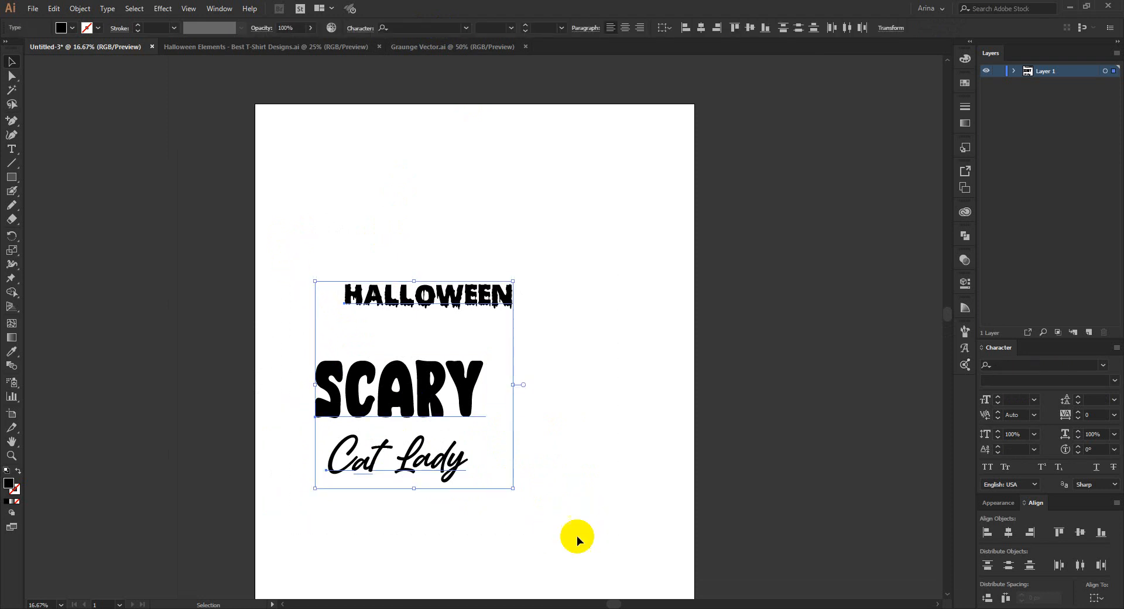
click(574, 531)
drag(597, 542, 603, 424)
click(609, 434)
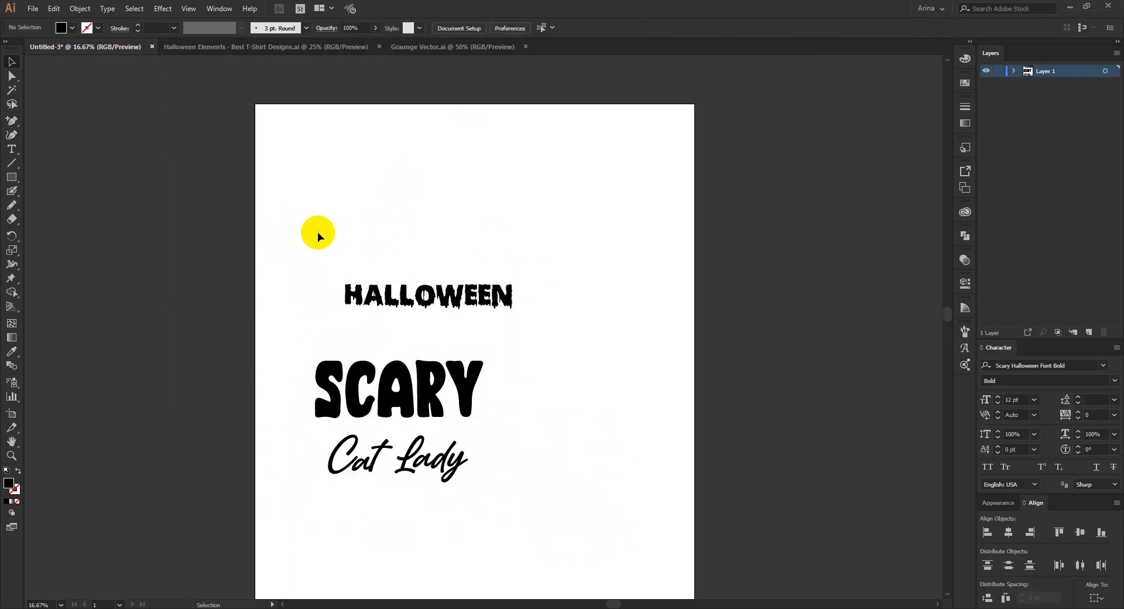
drag(288, 231, 613, 562)
click(603, 488)
click(451, 462)
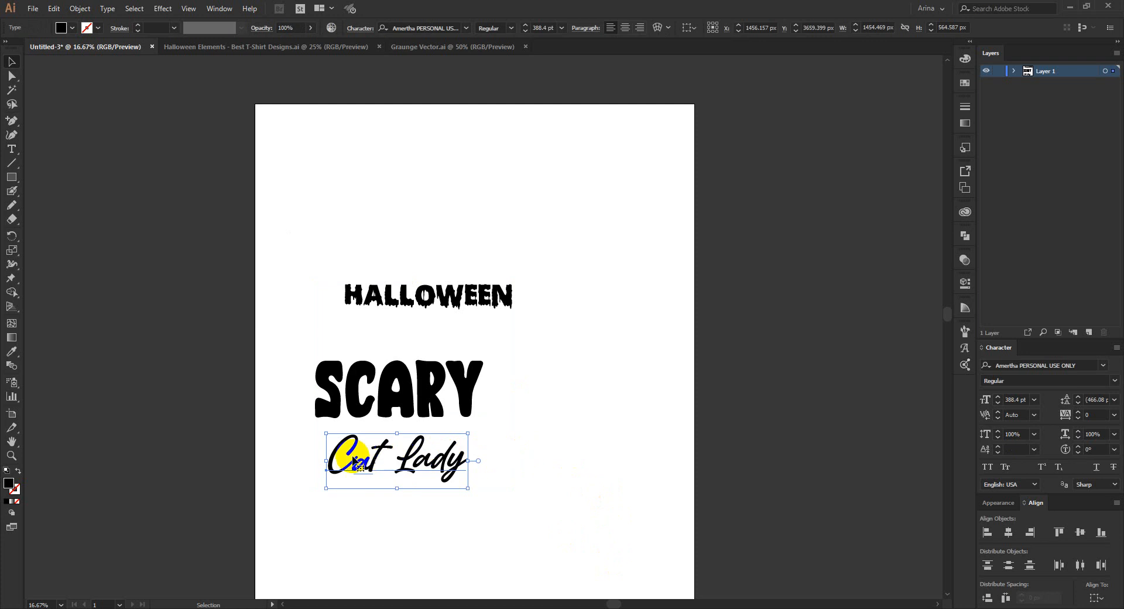
- Move HALLOWEEN down so it sits directly above SCARY, lined up with its left edge
click(391, 462)
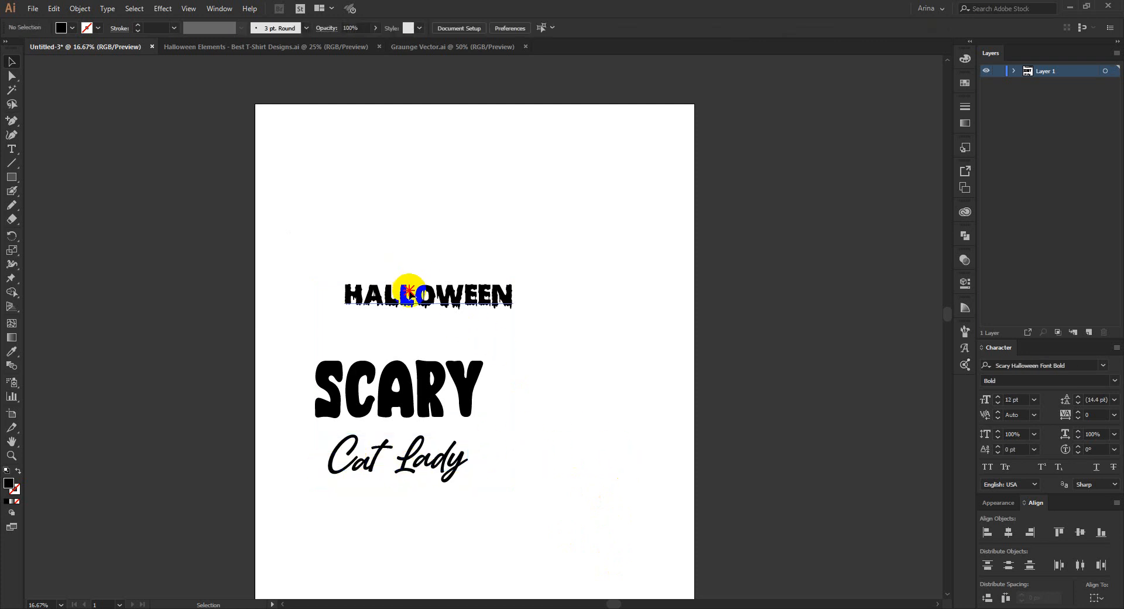
drag(412, 295, 382, 340)
drag(494, 251, 391, 236)
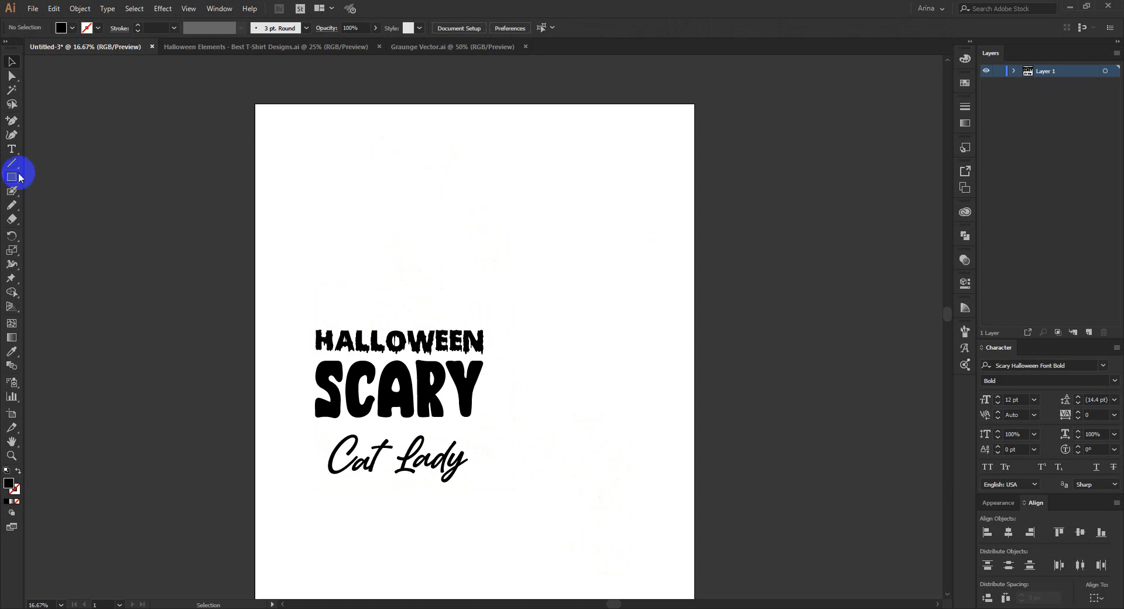
- Draw a black circle about 768 px in diameter with the Ellipse tool and position it above HALLOWEEN
drag(12, 177, 38, 201)
drag(459, 221, 496, 255)
key(v)
scroll(444, 174, up, 2)
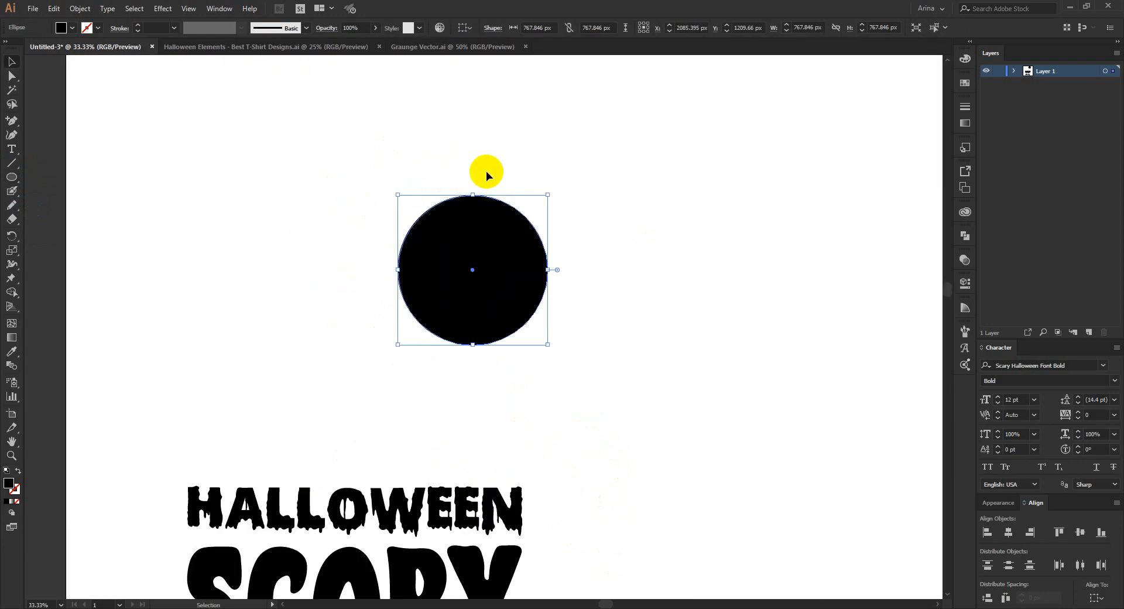
scroll(484, 280, up, 2)
scroll(481, 278, down, 1)
drag(480, 291, 489, 325)
- Offset the circle's path outward by 150 px with miter joins and a miter limit of 4
click(79, 8)
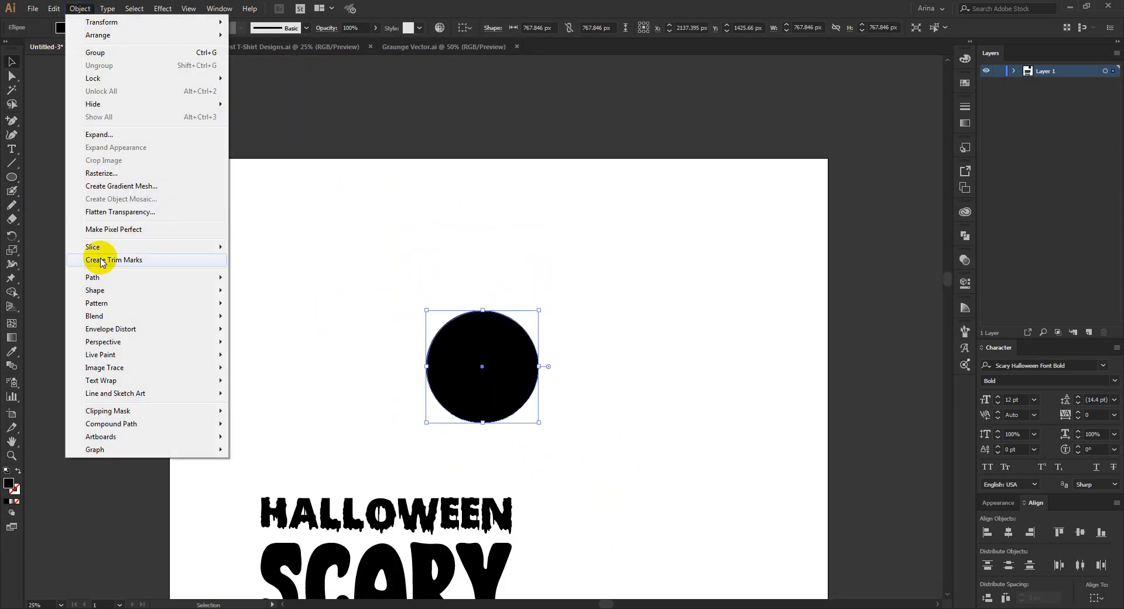
mouse_move(146, 277)
click(287, 319)
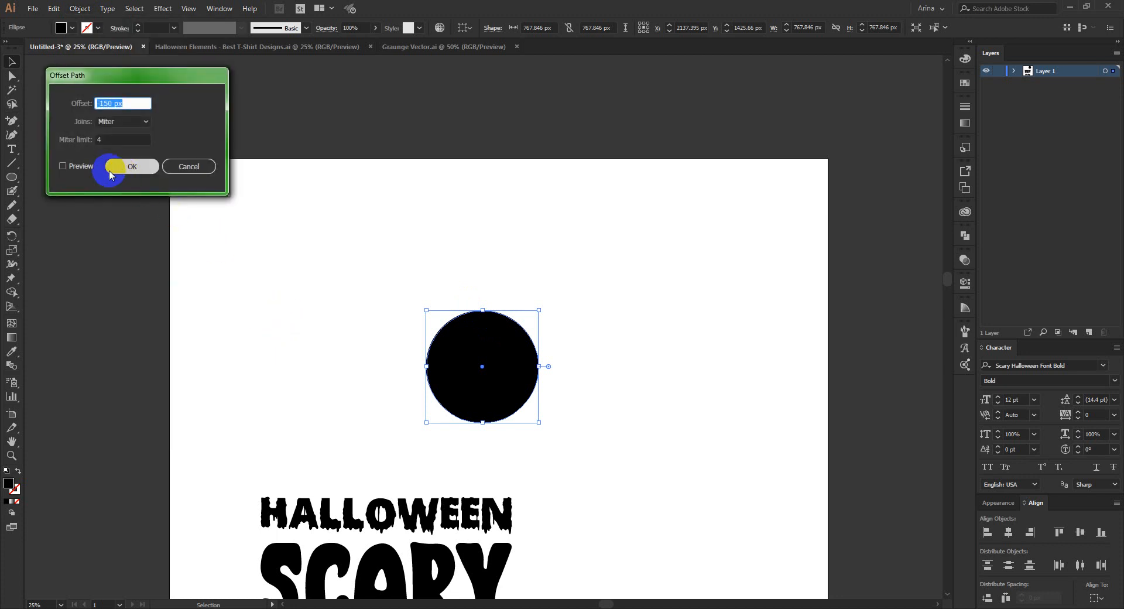
click(81, 168)
click(118, 104)
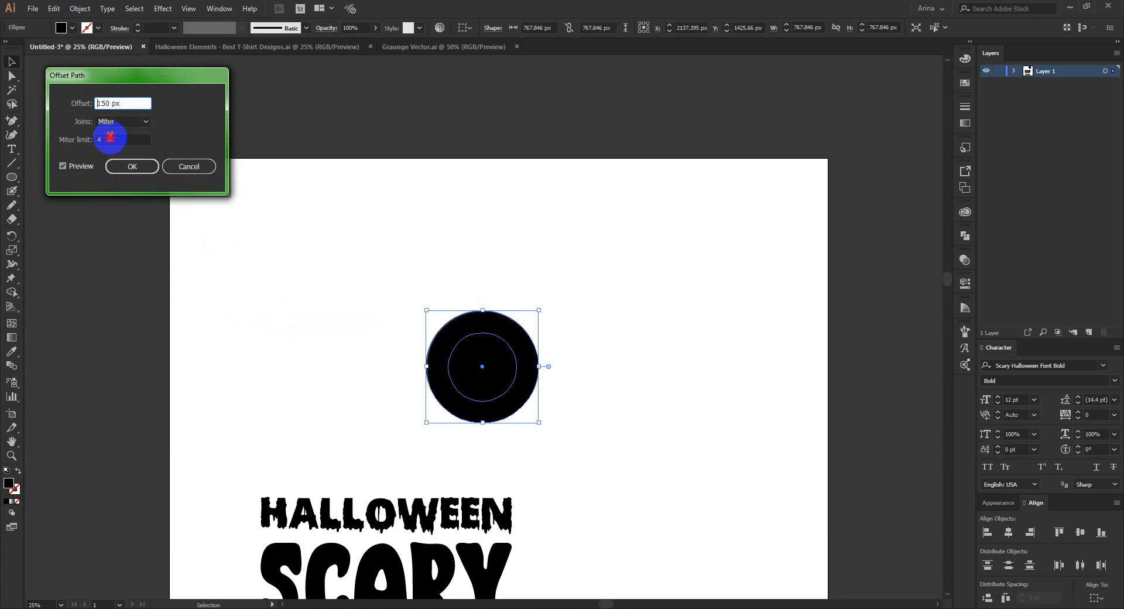
click(110, 138)
click(144, 168)
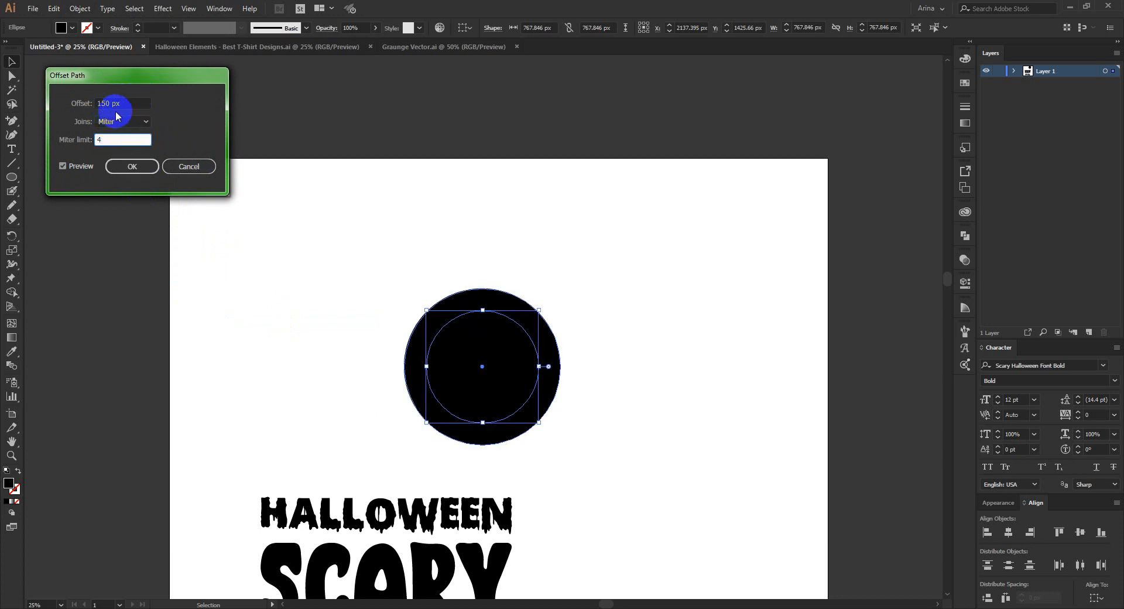
click(137, 168)
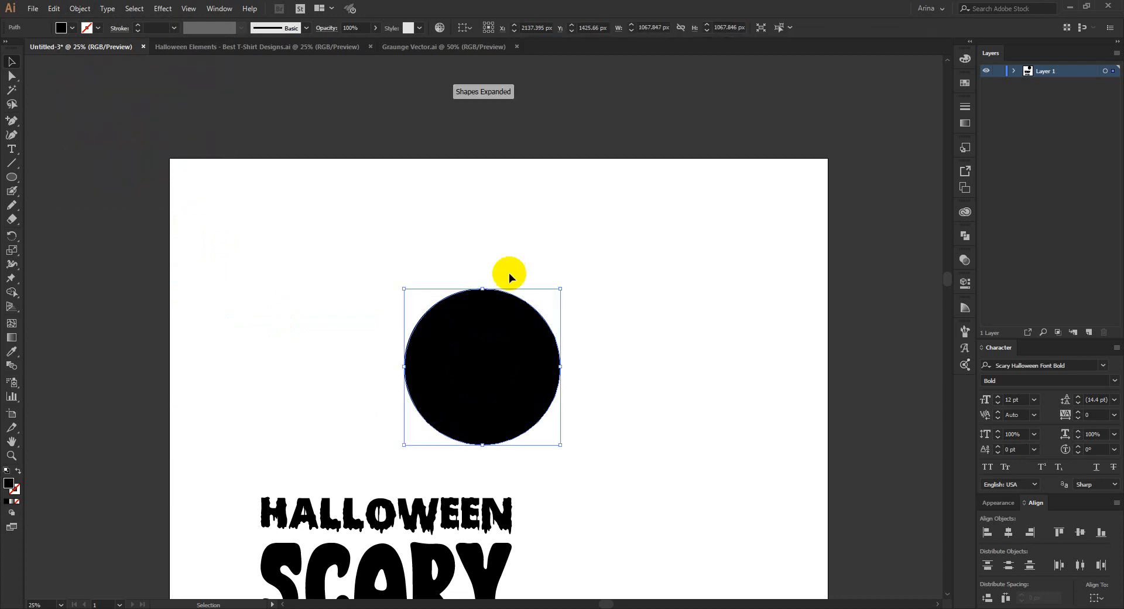
click(521, 338)
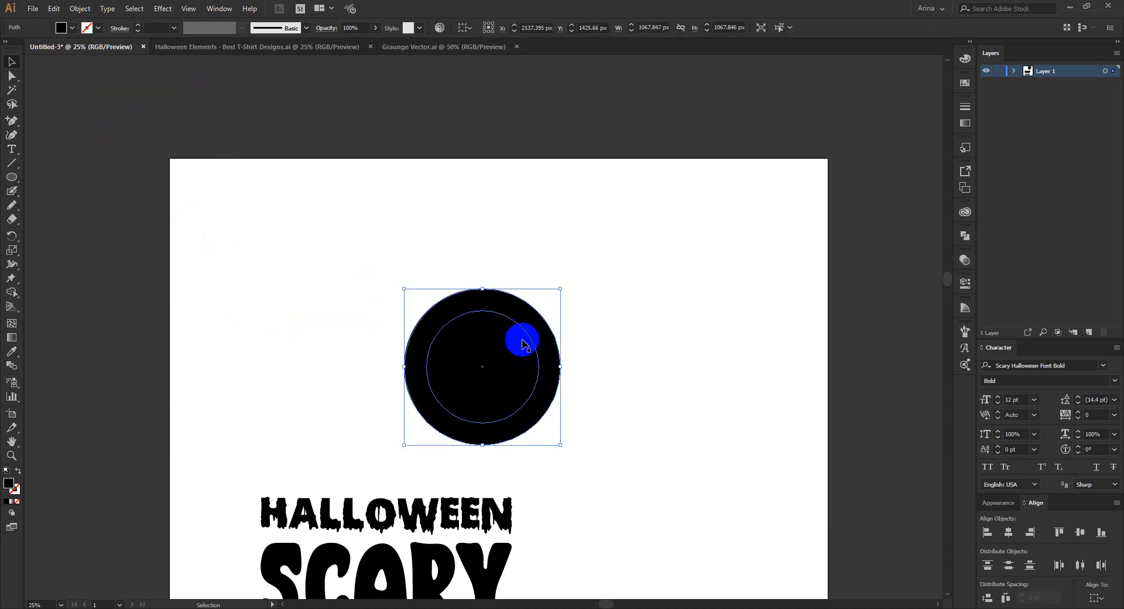
click(499, 299)
click(530, 319)
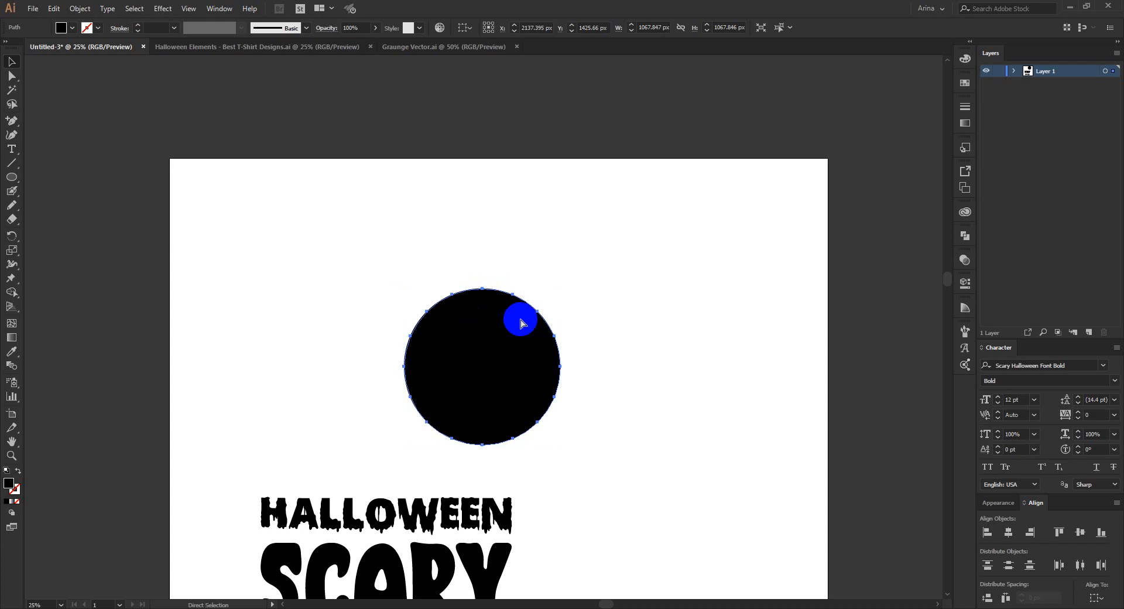
click(521, 324)
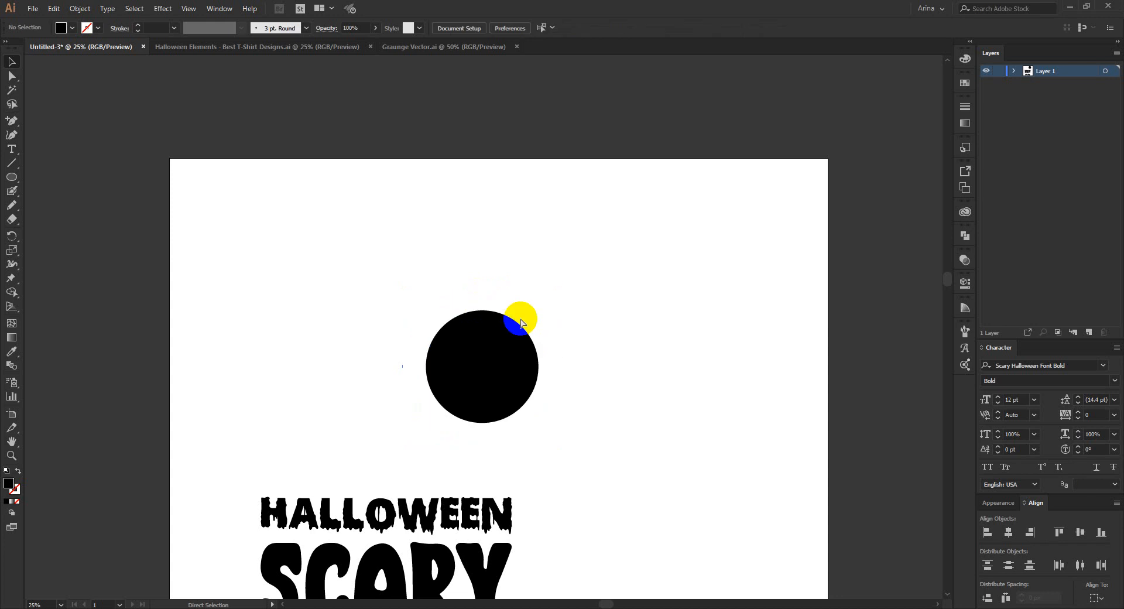
key(ctrl+z)
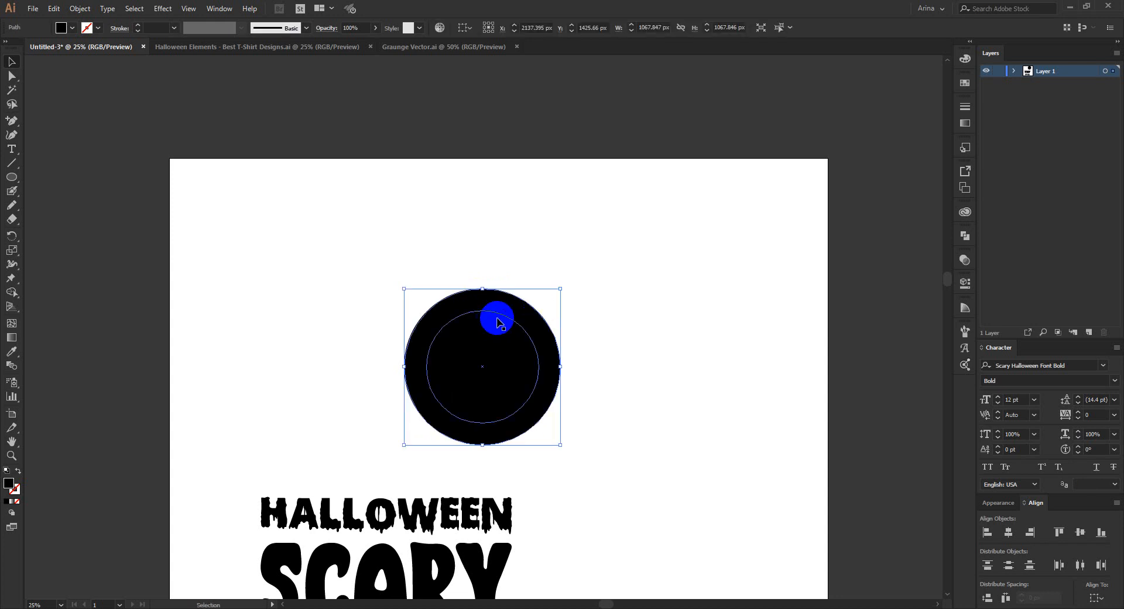
- Offset the outer circle outward by 150 px with miter joins to create a concentric circle about 1368 px in diameter
click(80, 8)
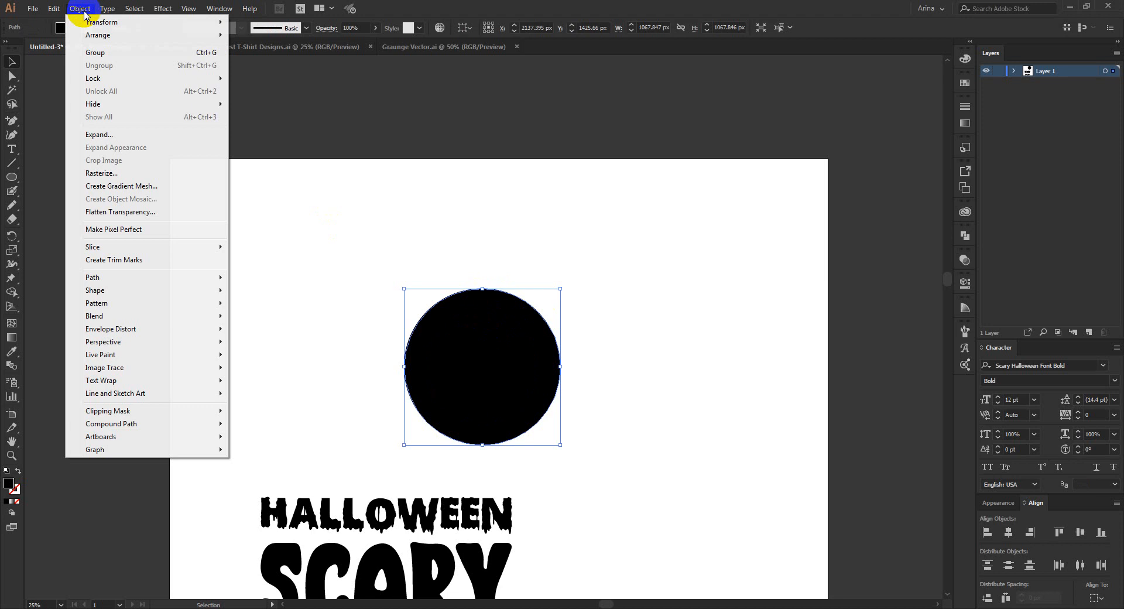
mouse_move(123, 276)
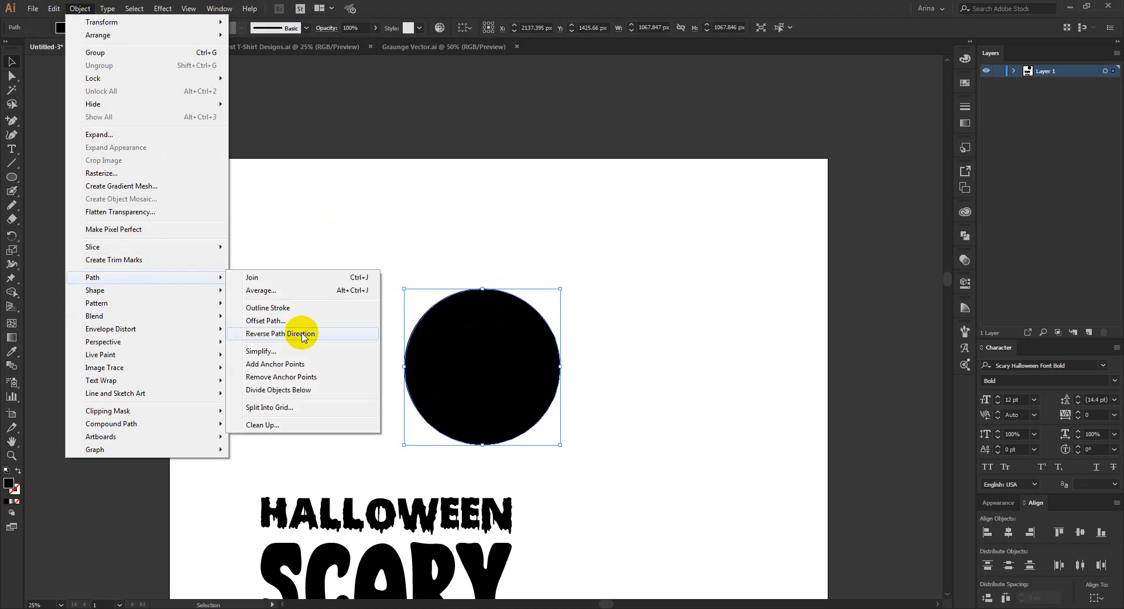
click(284, 316)
click(63, 166)
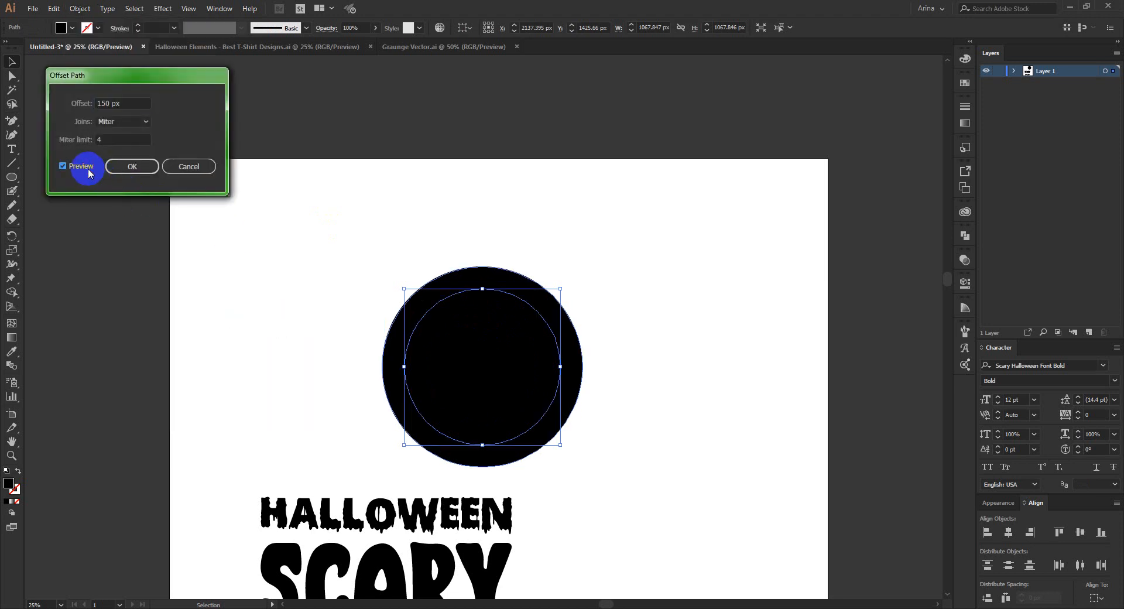
click(139, 170)
key(ctrl+z)
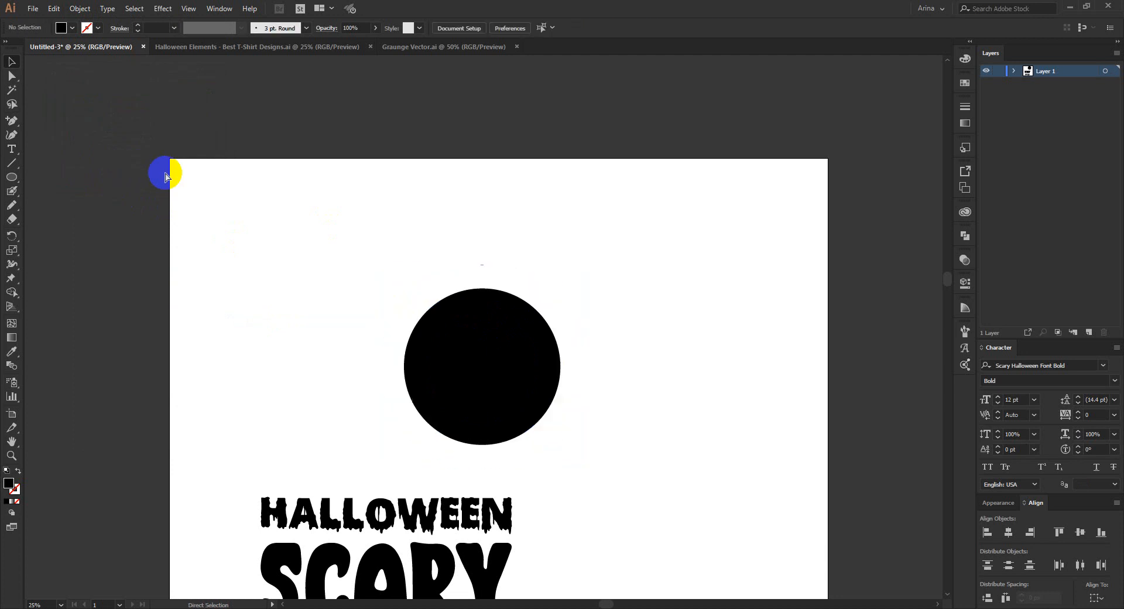
key(ctrl+shift+z)
- Offset the outermost circle outward by another 150 px to create a third ring about 1668 px in diameter
click(80, 9)
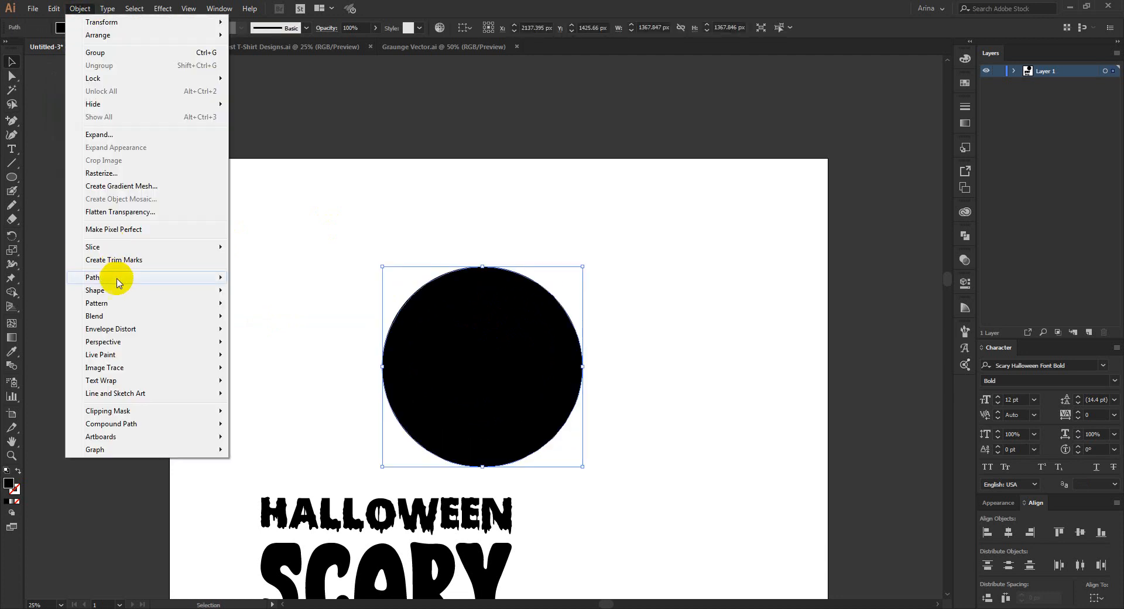
mouse_move(111, 278)
click(253, 321)
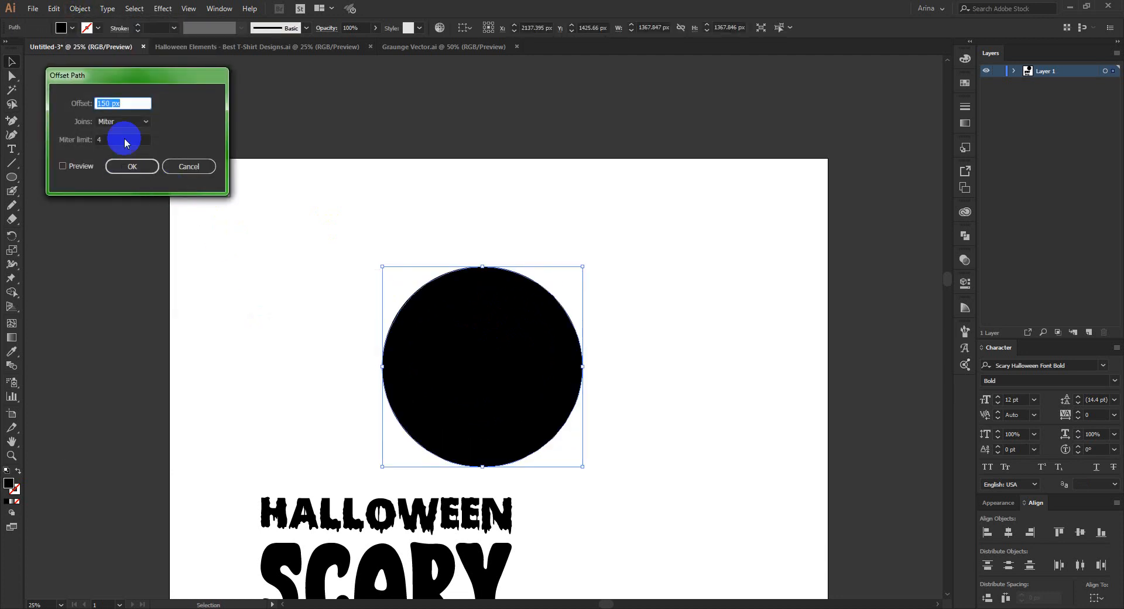
click(130, 166)
click(130, 166)
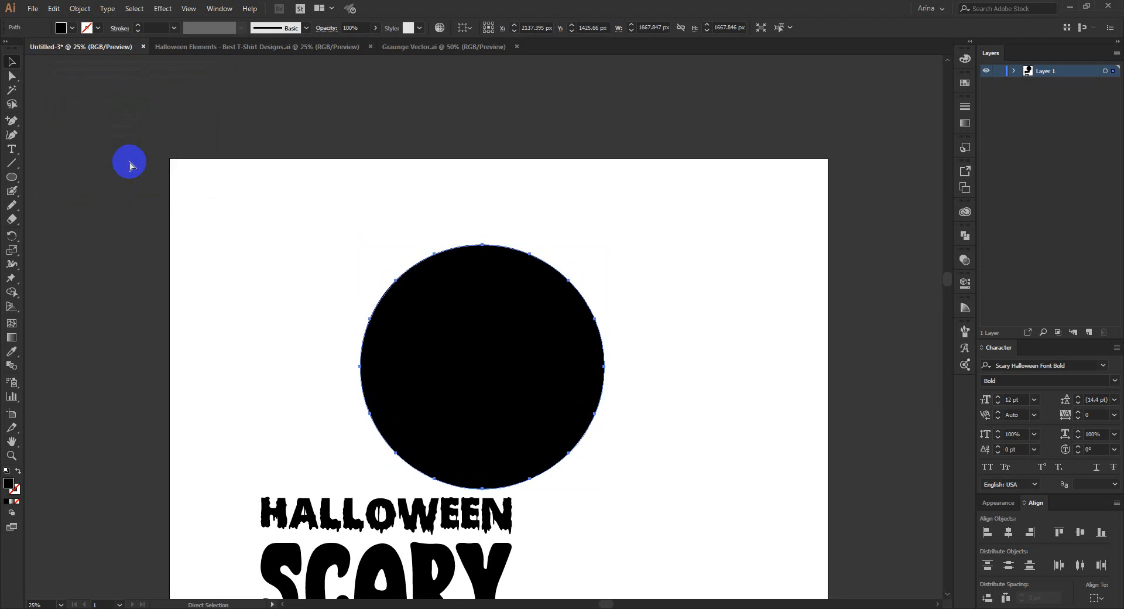
key(ctrl+z)
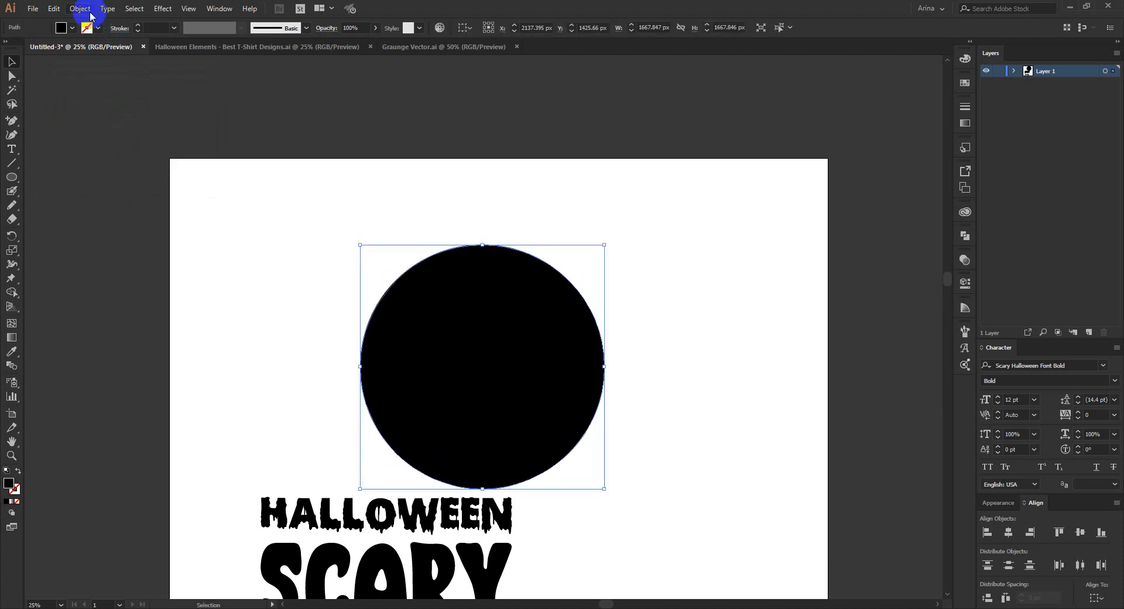
- Add a fourth ring about 1968 px in diameter by offsetting the outermost circle's path 150 px outward
click(79, 8)
mouse_move(113, 280)
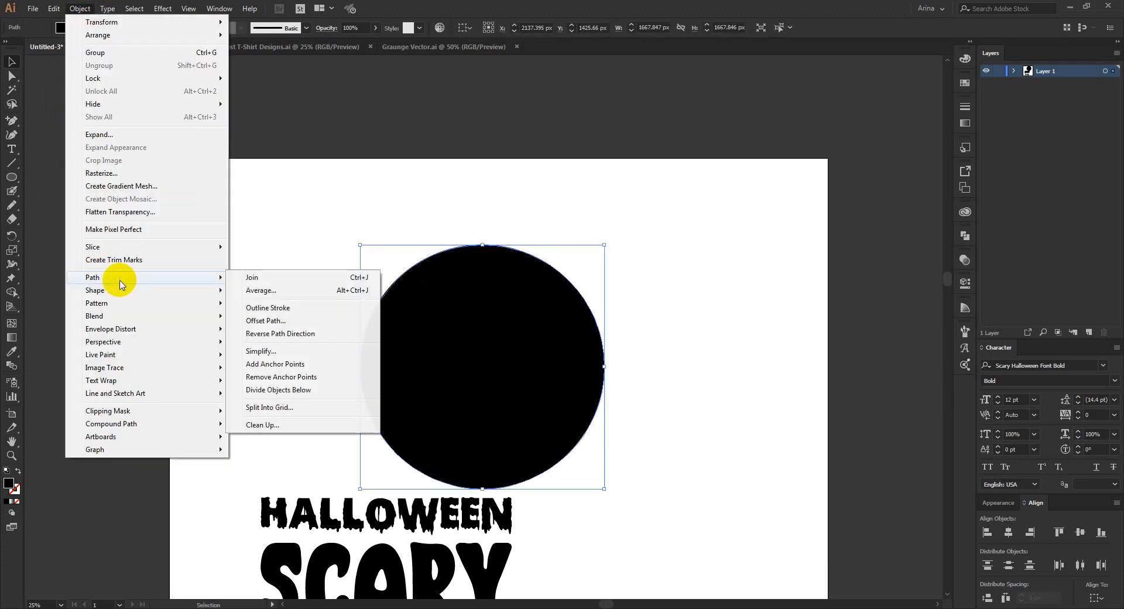
click(272, 320)
click(62, 166)
click(125, 168)
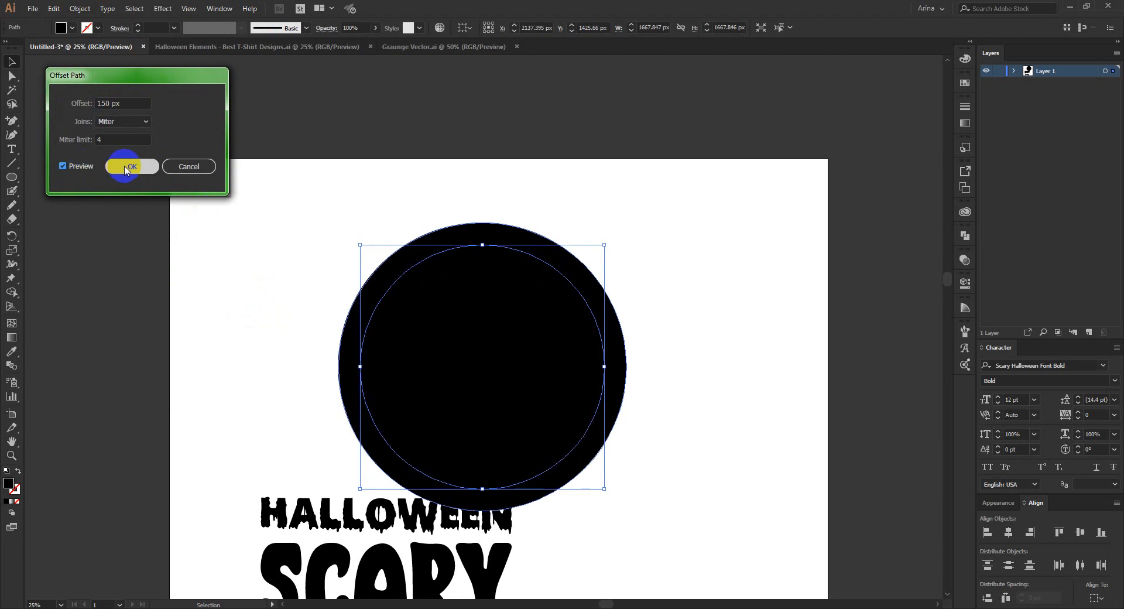
click(124, 167)
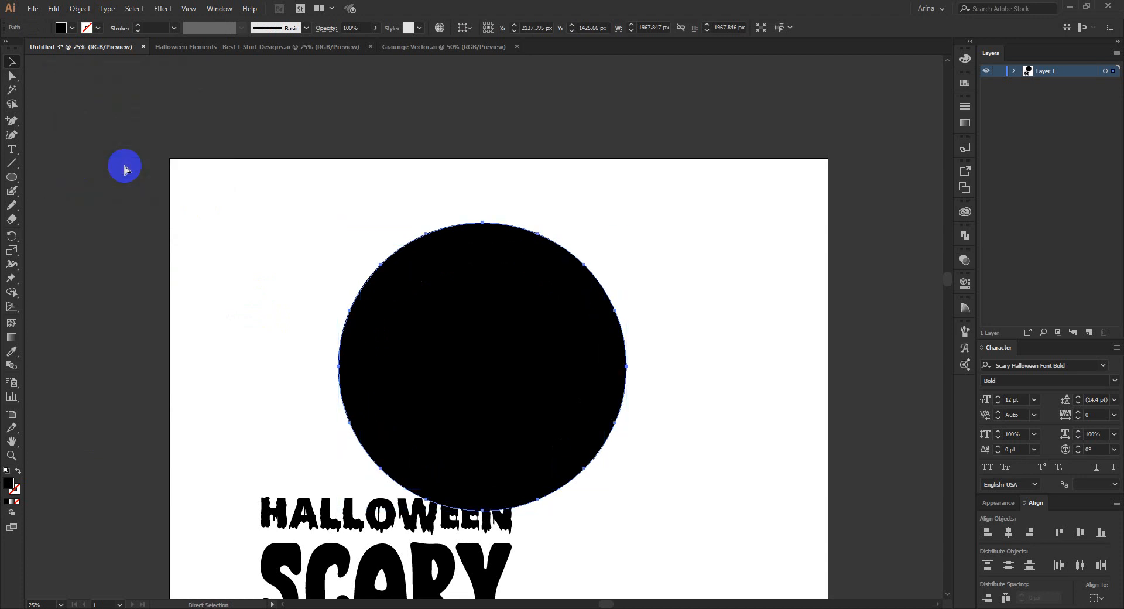
- Create a fifth ring about 2268 px in diameter by offsetting the outermost circle 150 px with miter joins
click(80, 8)
mouse_move(87, 277)
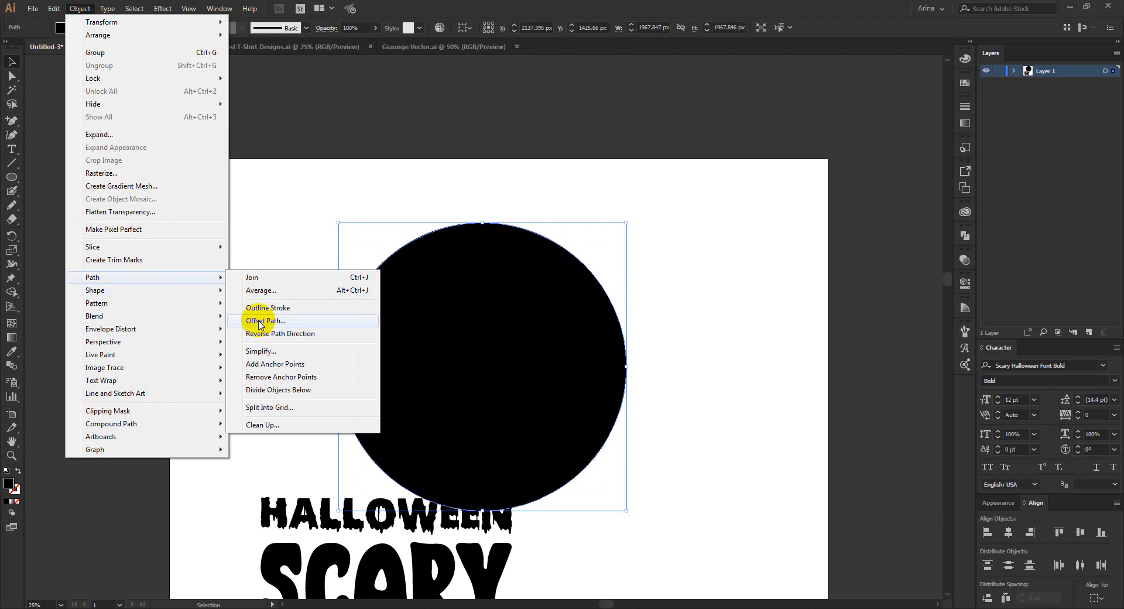
click(304, 316)
click(64, 165)
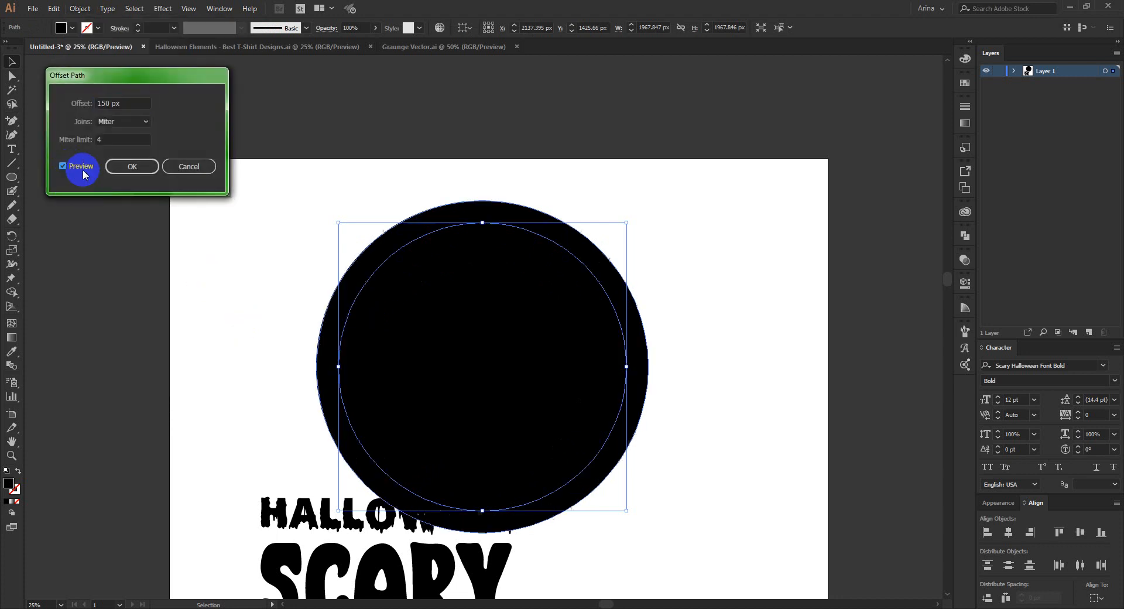
click(132, 168)
key(ctrl+z)
key(ctrl+shift+z)
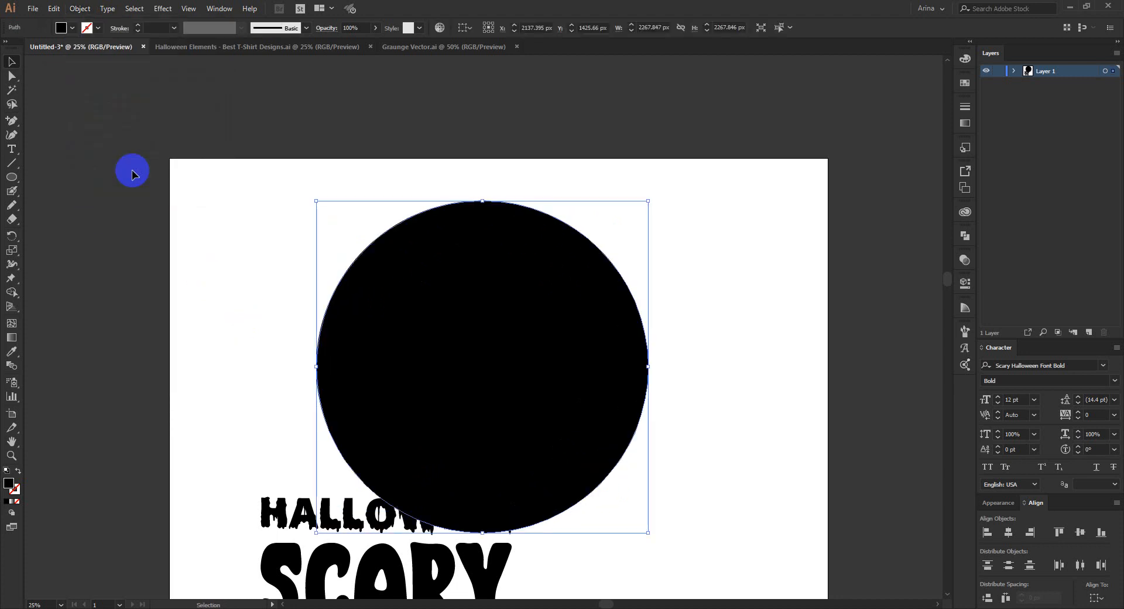
drag(247, 202, 663, 434)
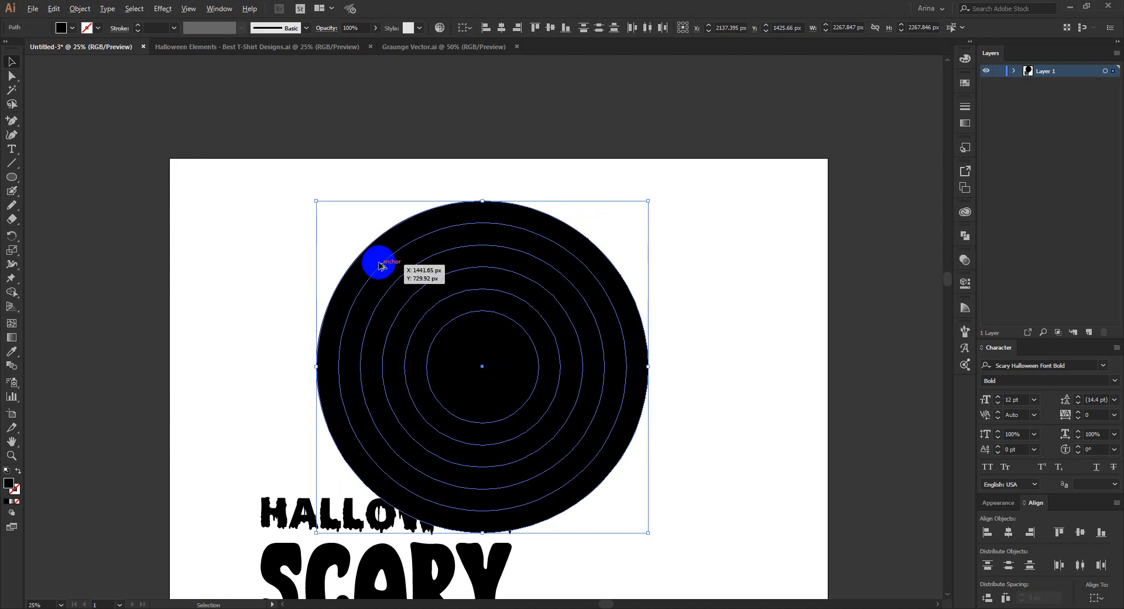
scroll(377, 261, down, 1)
click(577, 386)
- Draw a black square about 270 px wide below Cat Lady and place a duplicate of it well to its right
scroll(439, 326, down, 3)
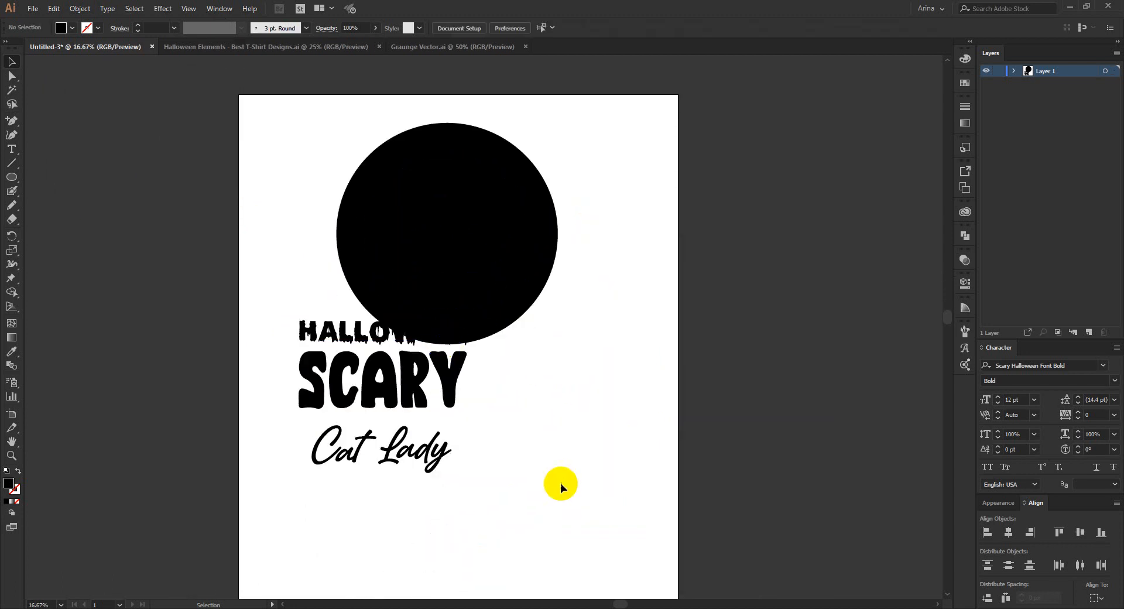
scroll(502, 439, down, 1)
drag(11, 178, 34, 181)
drag(322, 433, 348, 460)
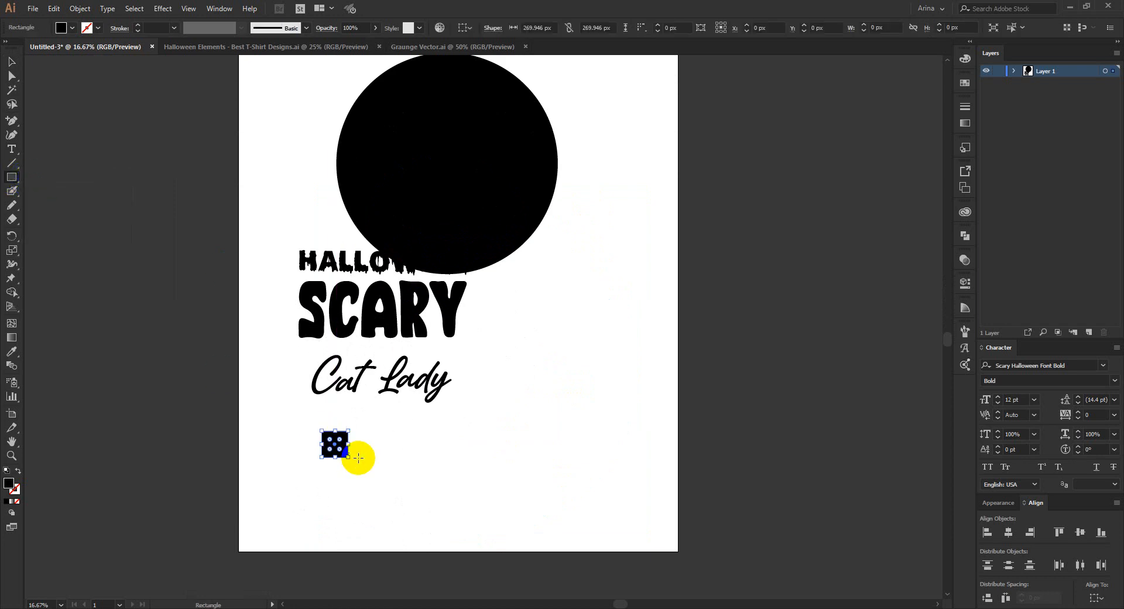
key(v)
scroll(394, 452, up, 2)
click(271, 440)
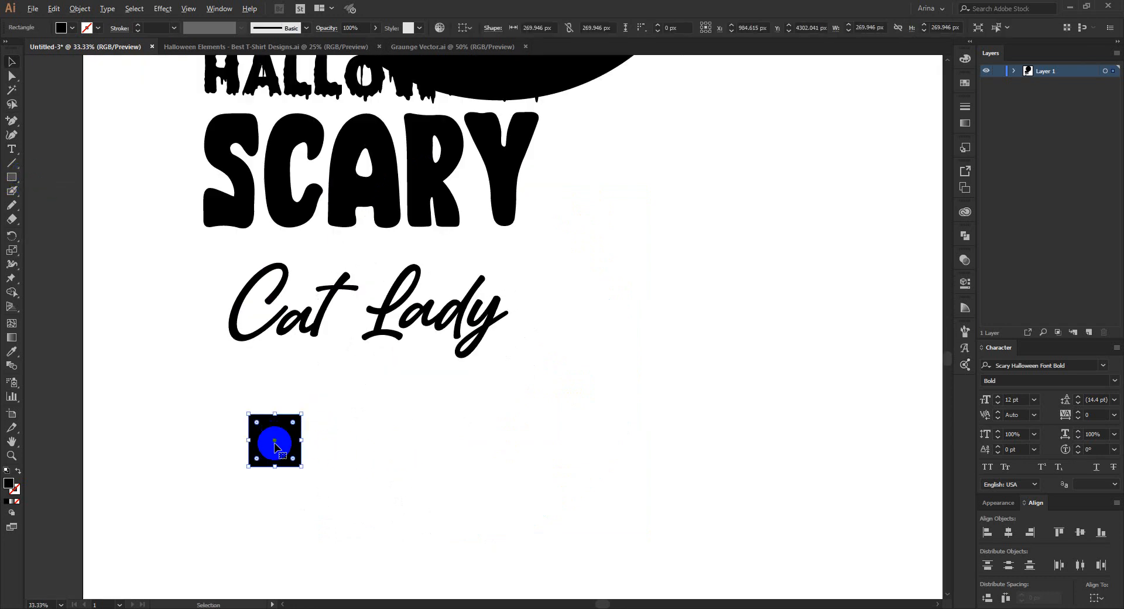
drag(275, 446, 198, 422)
- Fill the left square below Cat Lady with orange and its copy on the right with yellow
drag(321, 481, 176, 405)
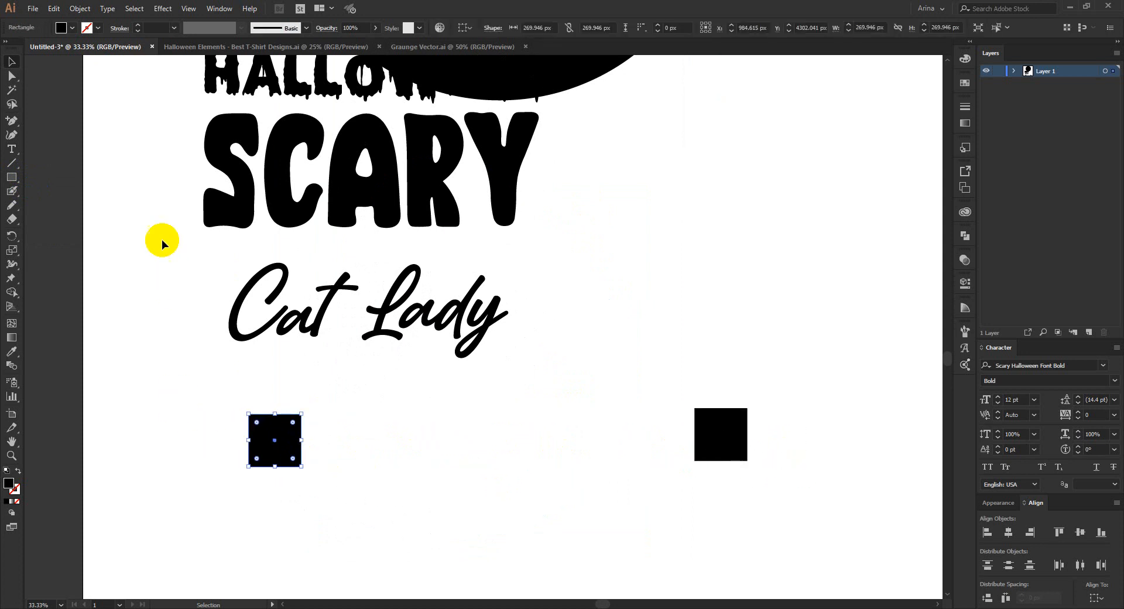
click(71, 28)
click(105, 49)
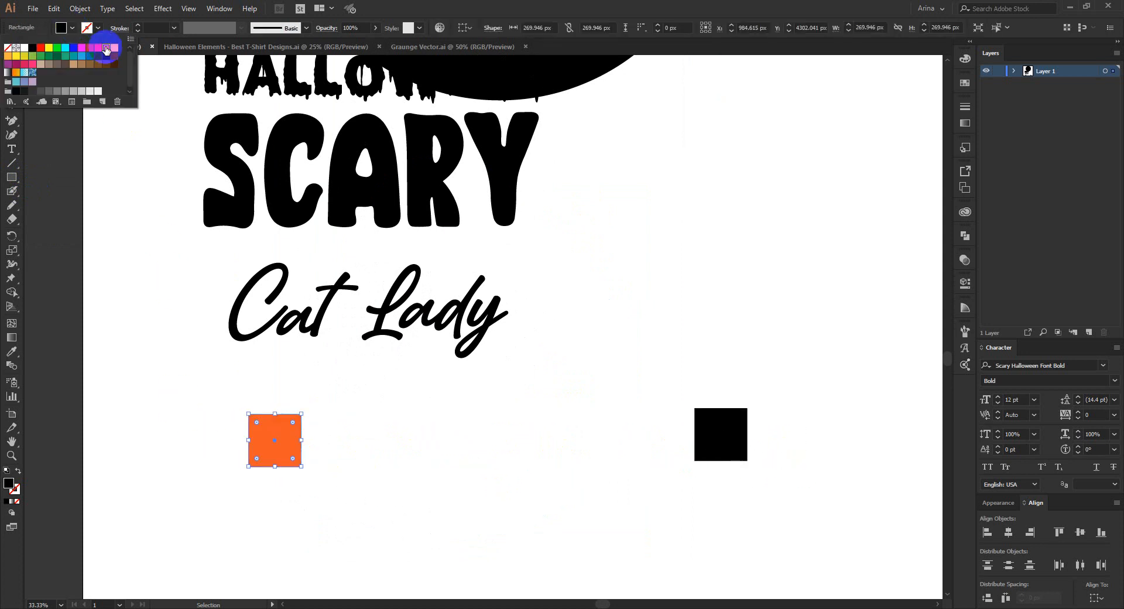
drag(637, 436, 694, 422)
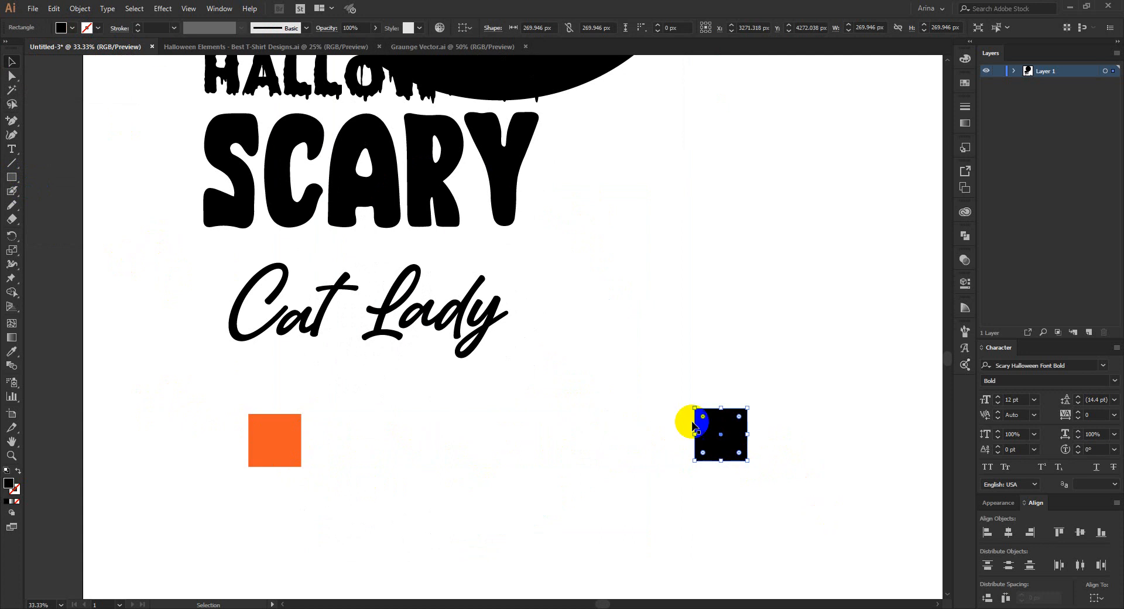
click(73, 28)
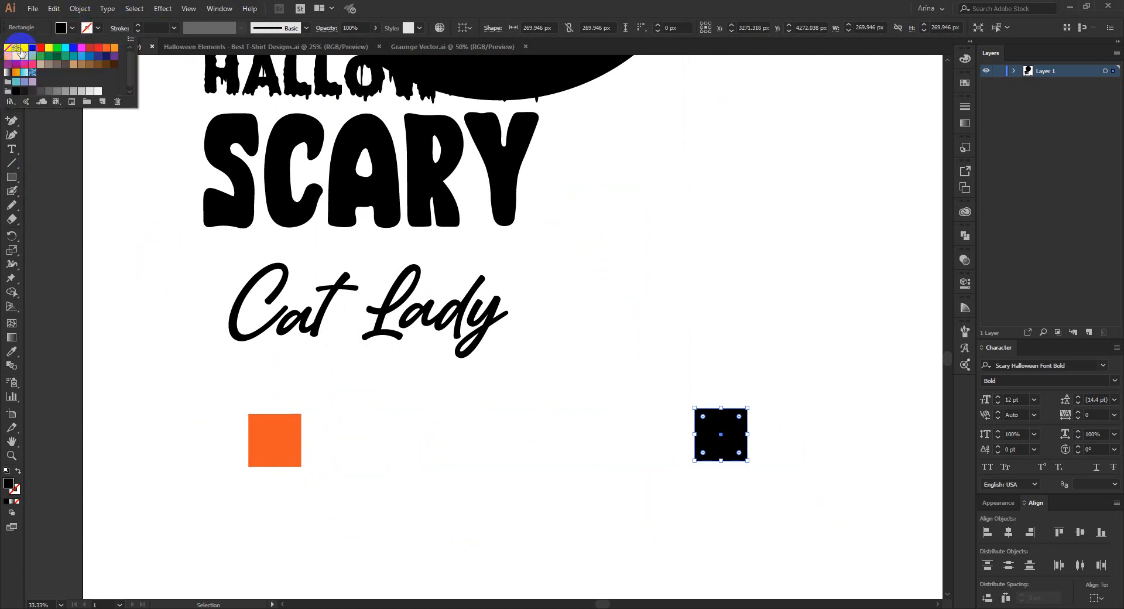
click(9, 56)
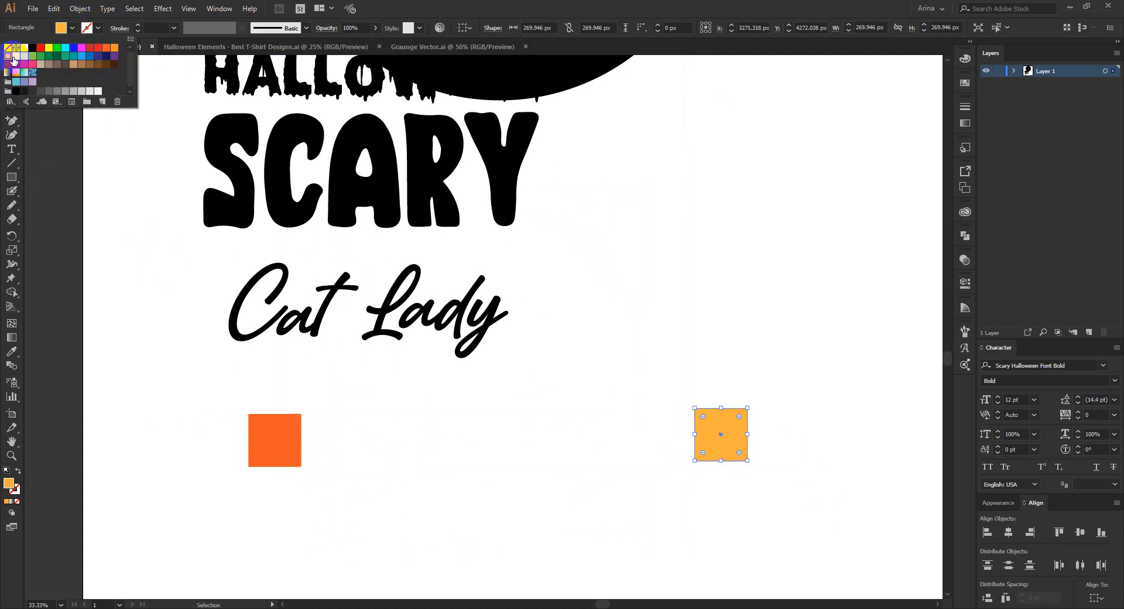
click(16, 56)
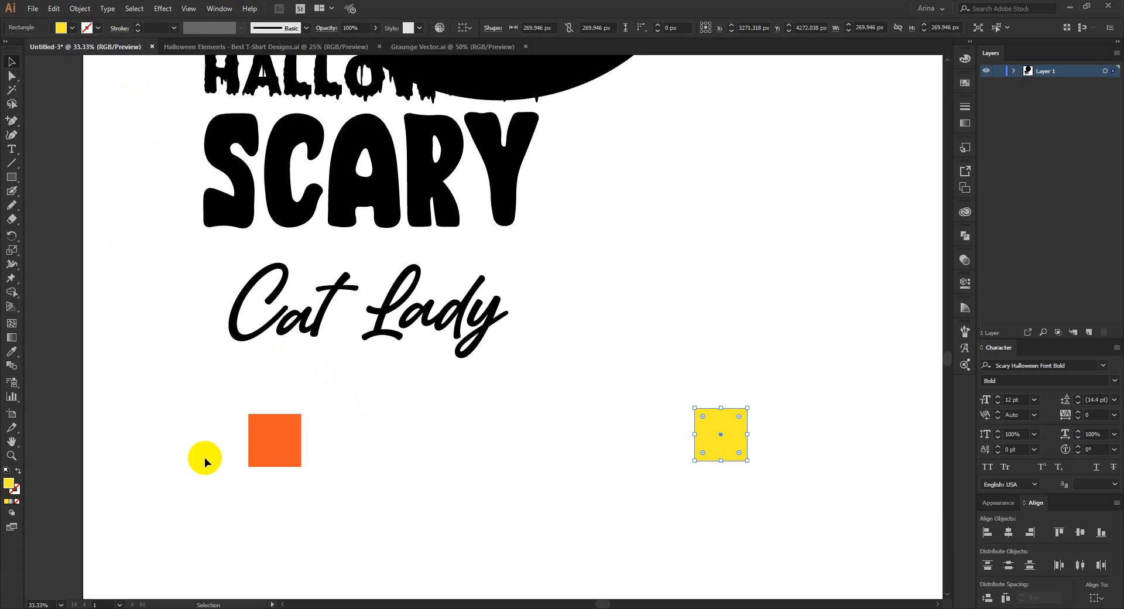
- Align the orange and yellow squares to each other by their vertical centers
drag(188, 406, 812, 549)
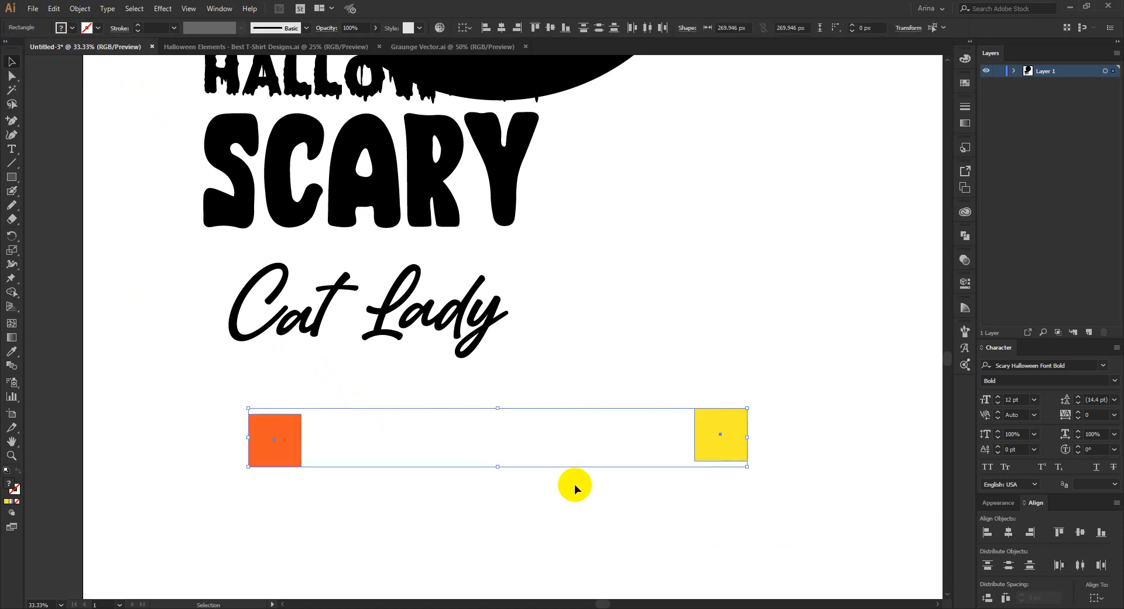
click(549, 28)
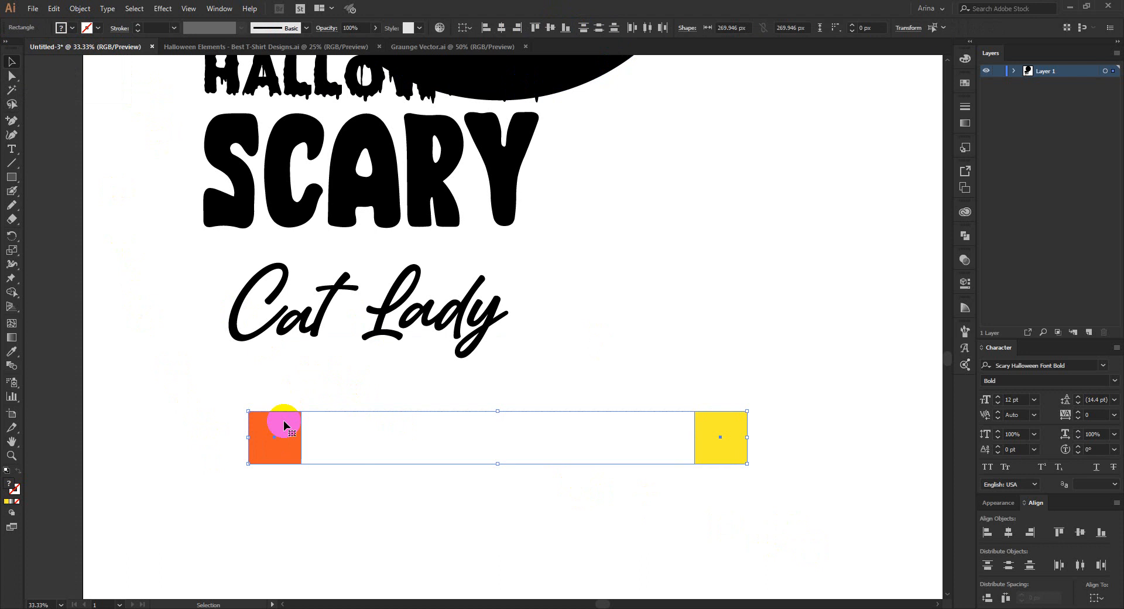
scroll(410, 431, up, 4)
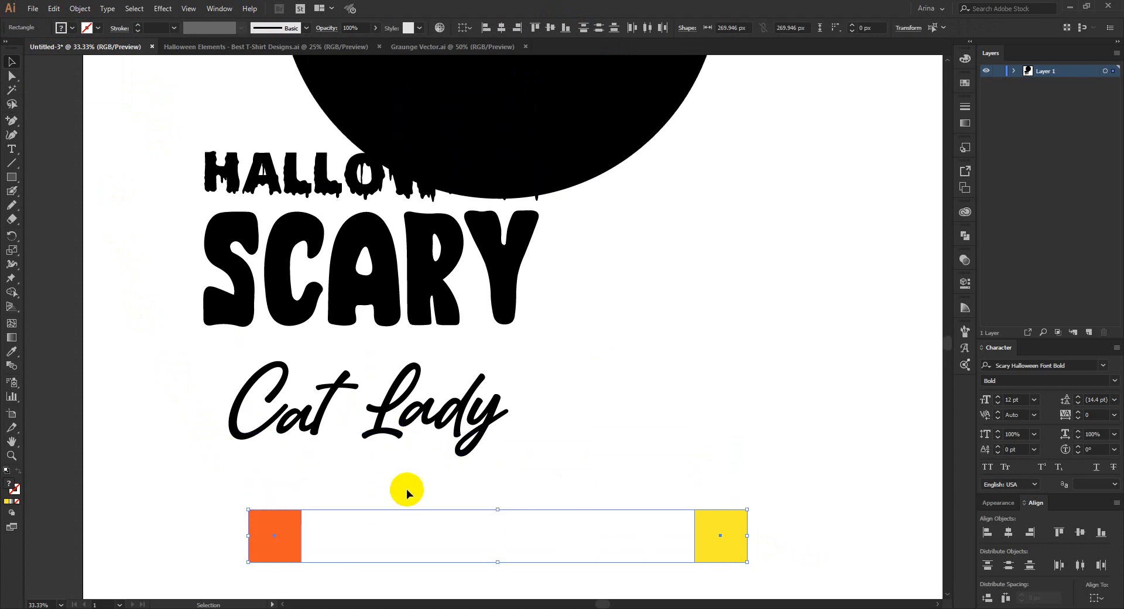
scroll(385, 493, down, 1)
click(575, 434)
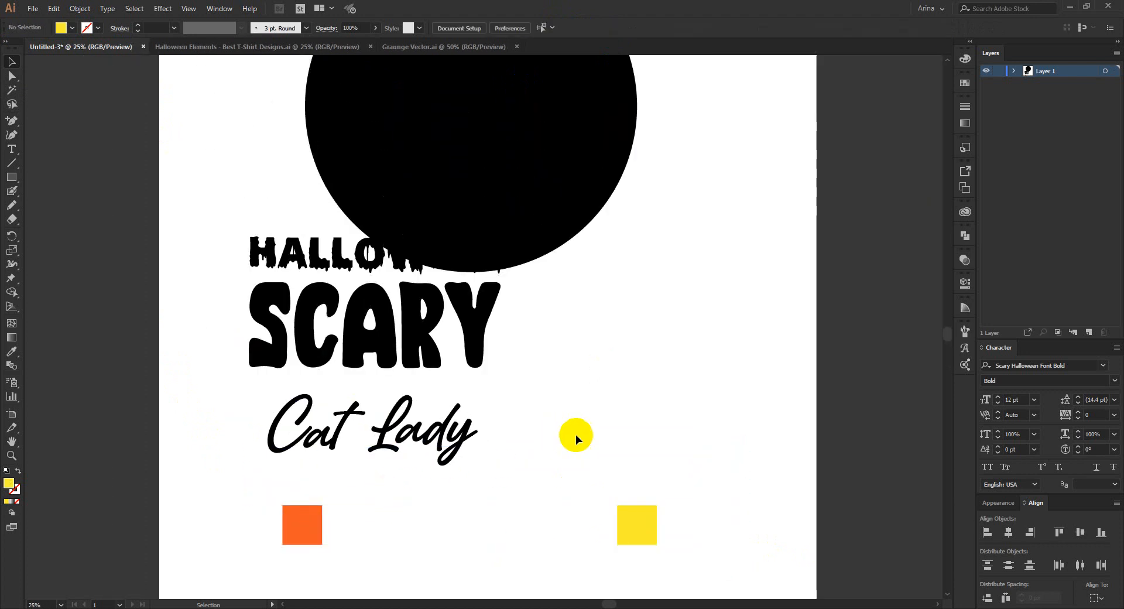
- Create a sixth ring about 2568 px in diameter by offsetting the outermost circle 150 px with miter joins
scroll(575, 434, up, 4)
scroll(575, 434, up, 3)
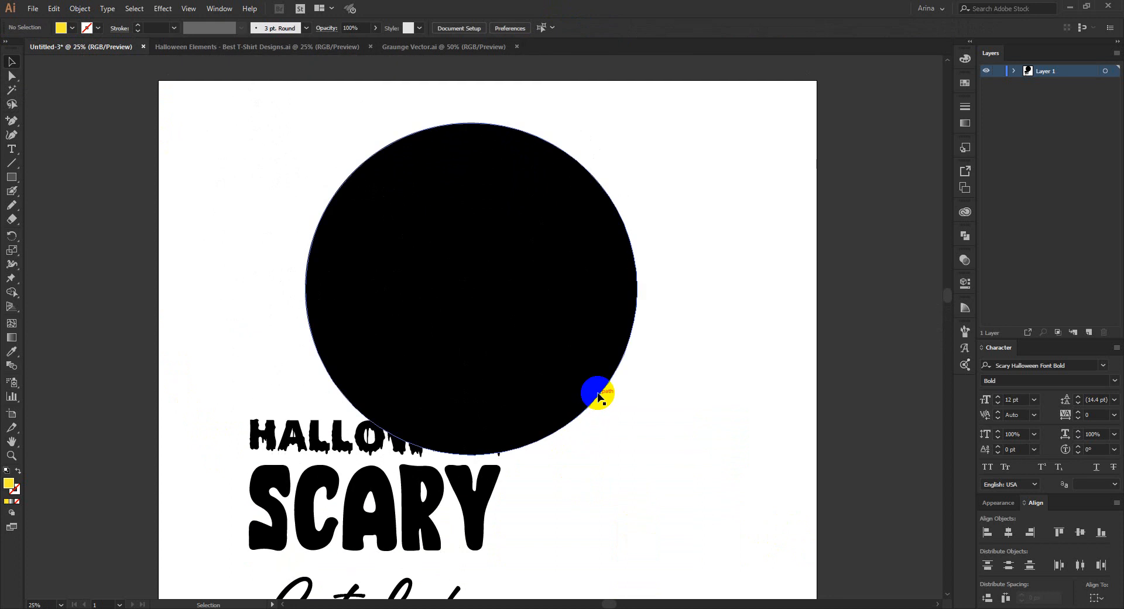
click(599, 397)
click(79, 9)
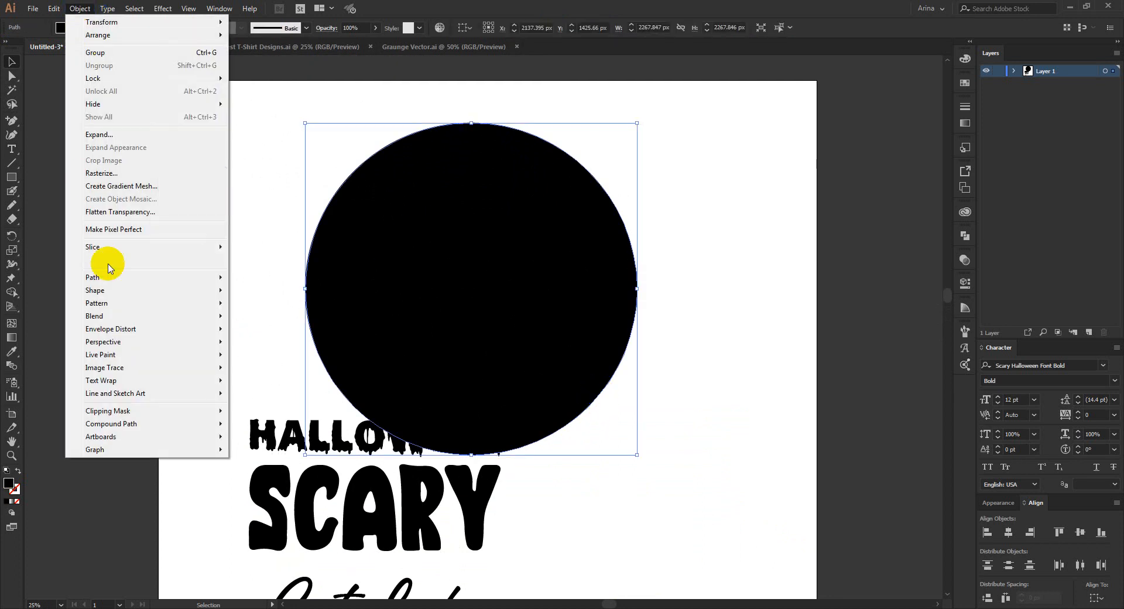
mouse_move(115, 281)
click(271, 321)
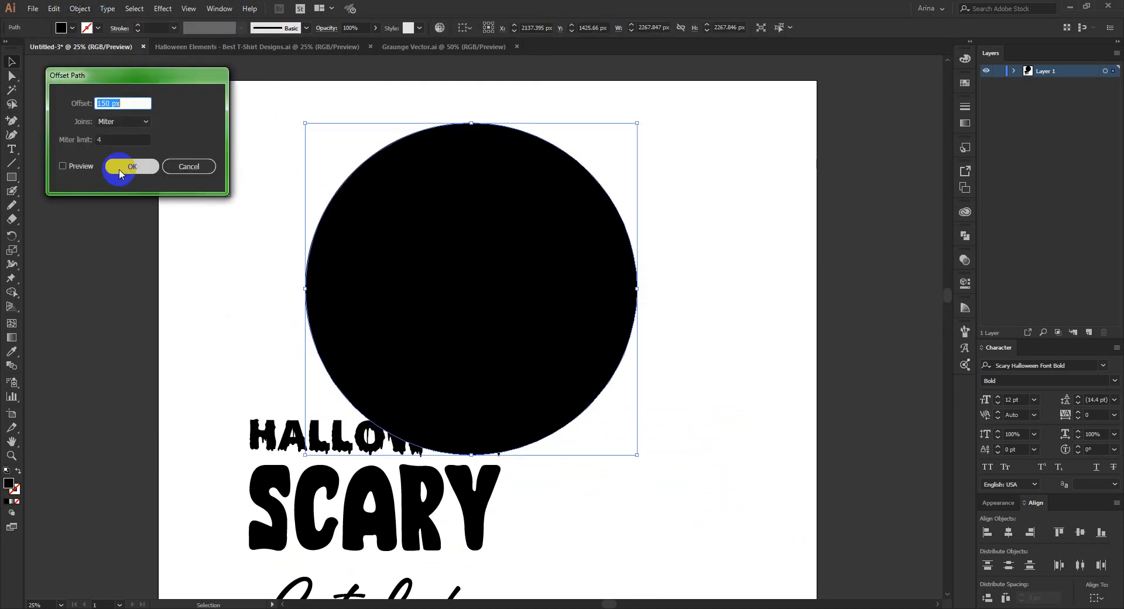
click(119, 170)
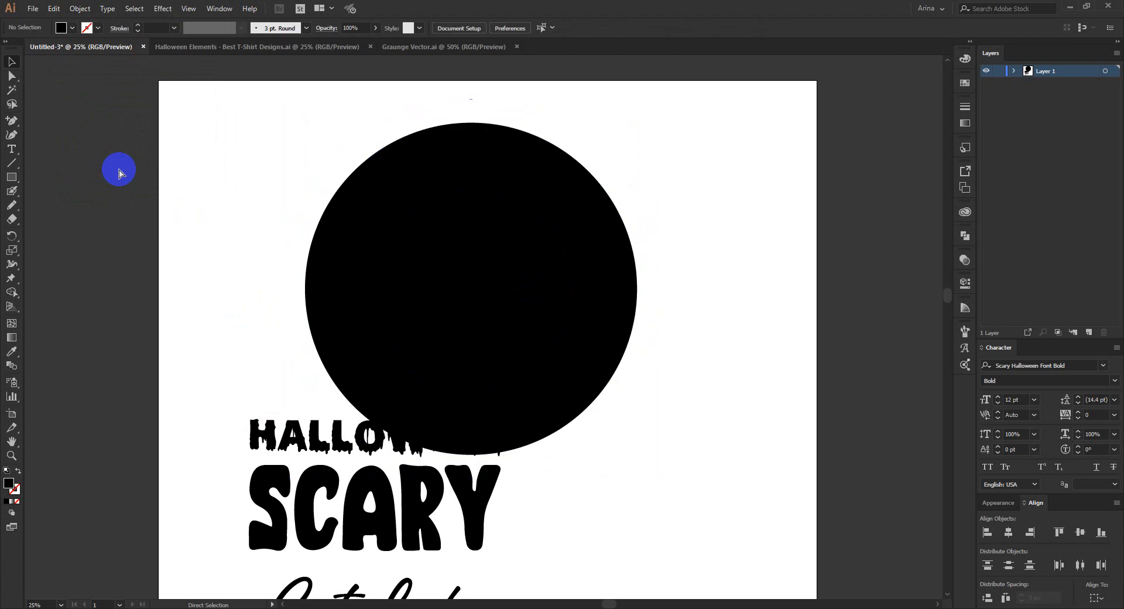
- Offset the newest outer circle outward by 150 px to add a seventh ring about 2868 px in diameter
click(76, 7)
mouse_move(155, 283)
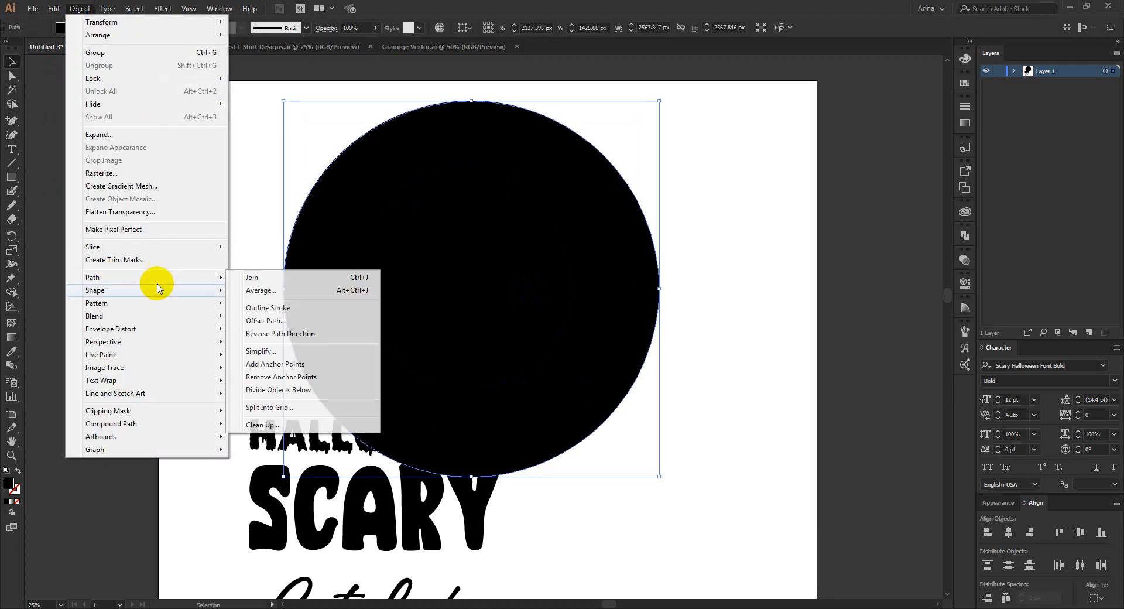
click(321, 246)
click(140, 166)
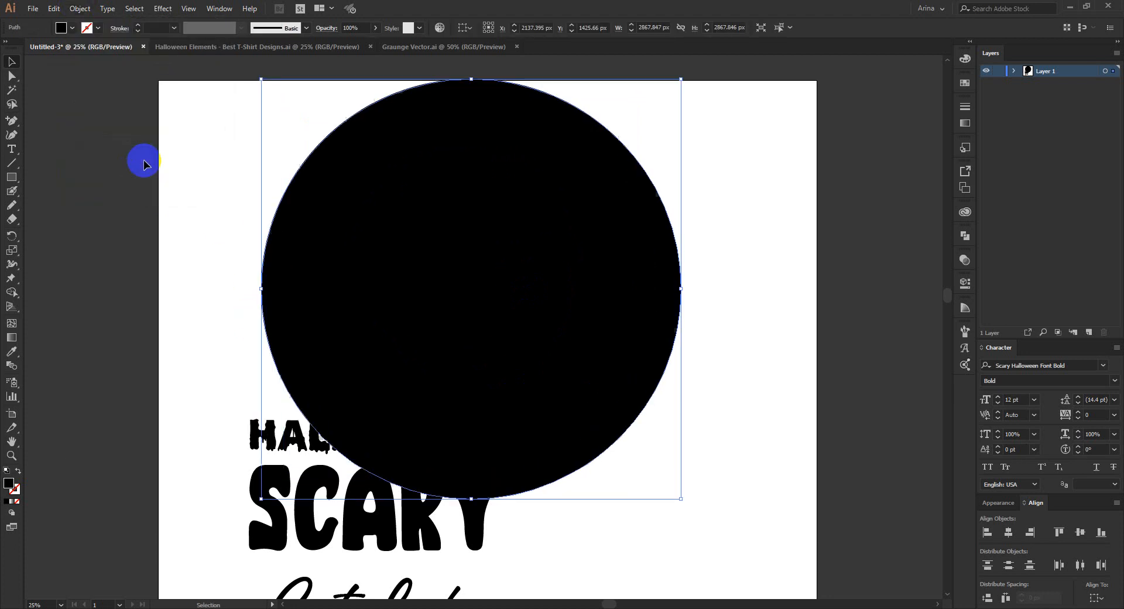
click(145, 165)
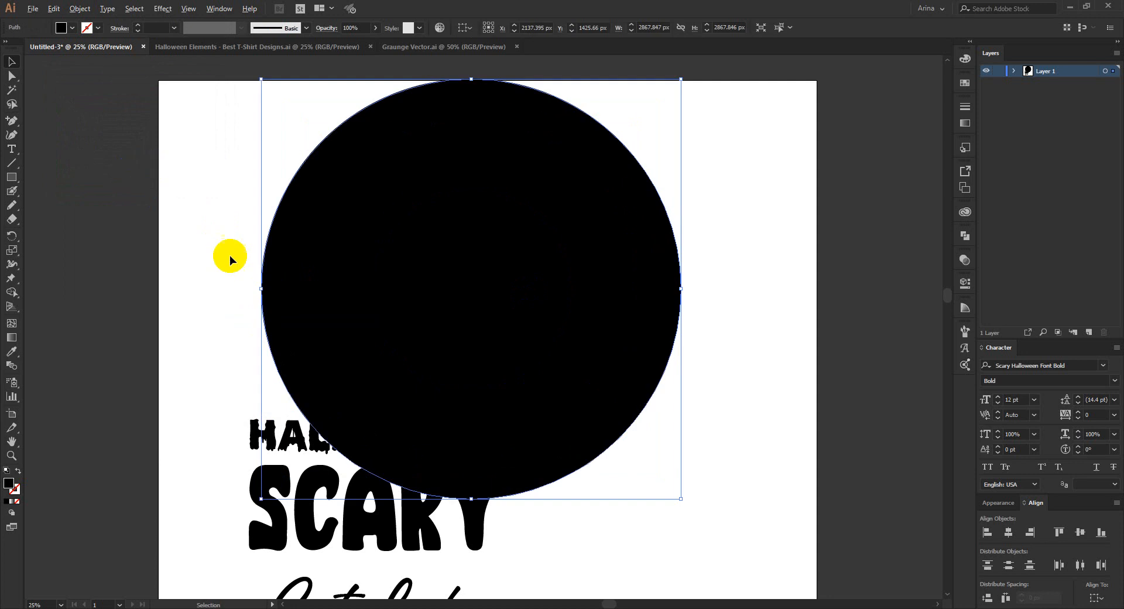
- Blend the orange square into the yellow square below Cat Lady with the Blend tool
scroll(233, 257, down, 1)
scroll(212, 406, down, 3)
drag(225, 451, 501, 515)
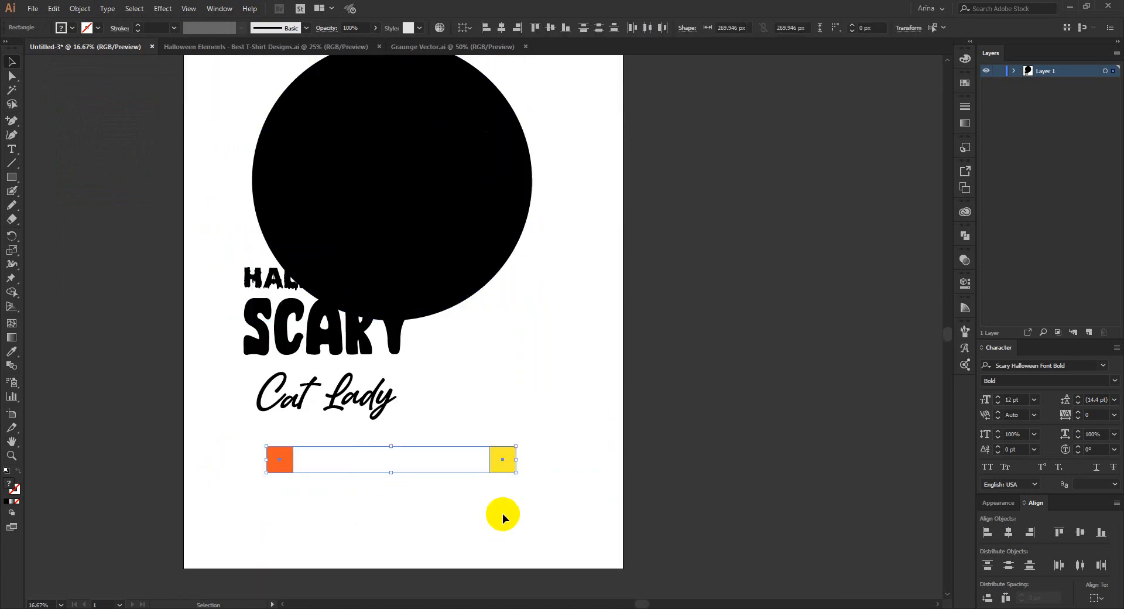
click(13, 367)
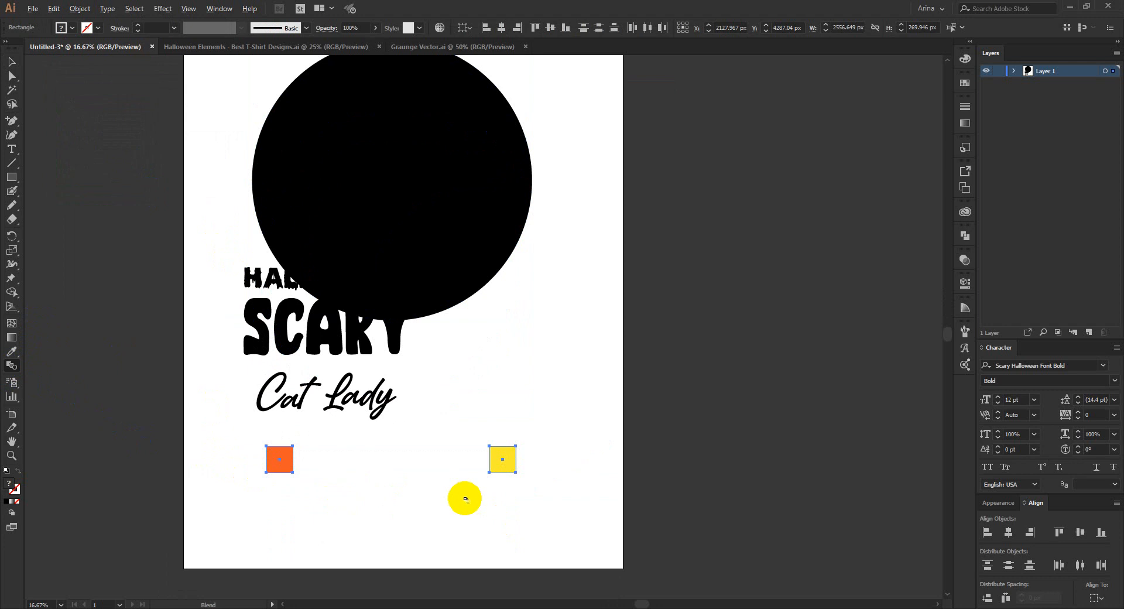
scroll(464, 497, up, 2)
click(156, 438)
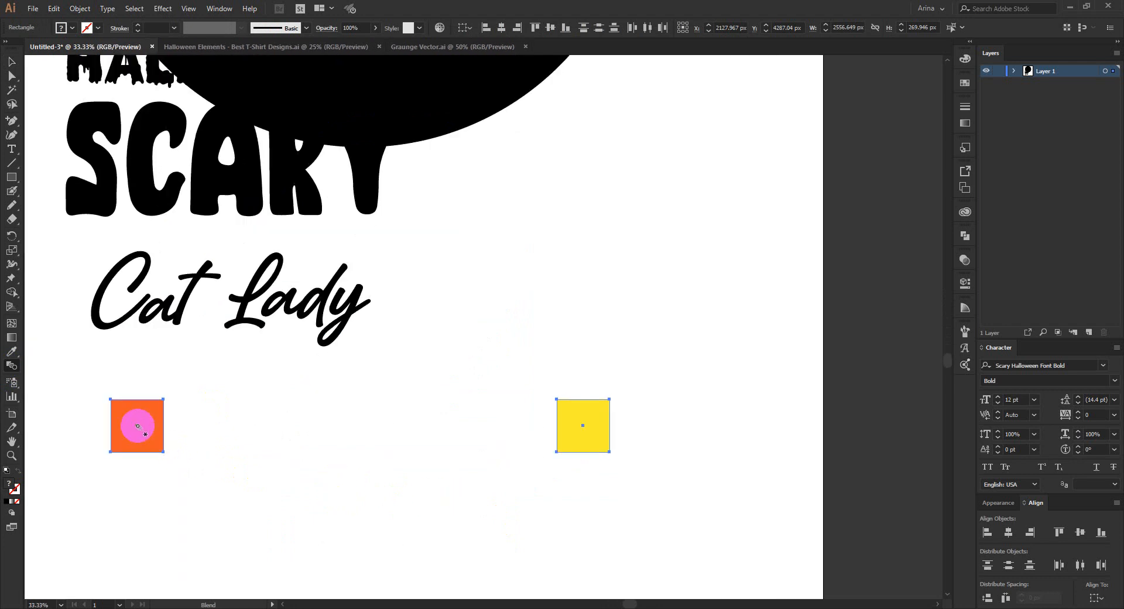
click(584, 425)
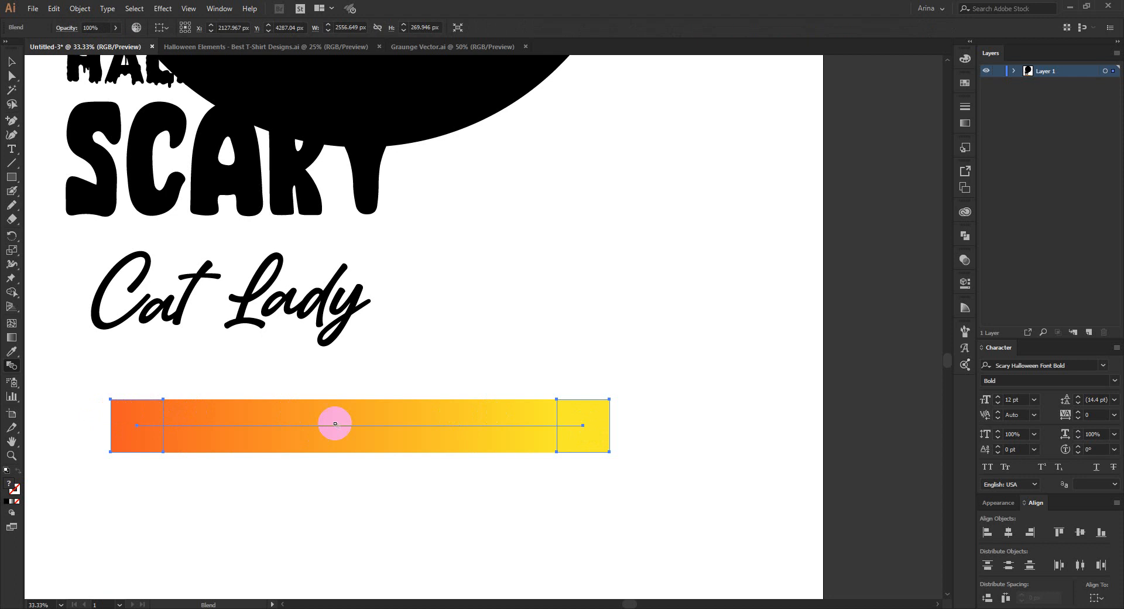
- Set the orange-to-yellow blend's spacing to Specified Steps with 10 steps
double_click(13, 366)
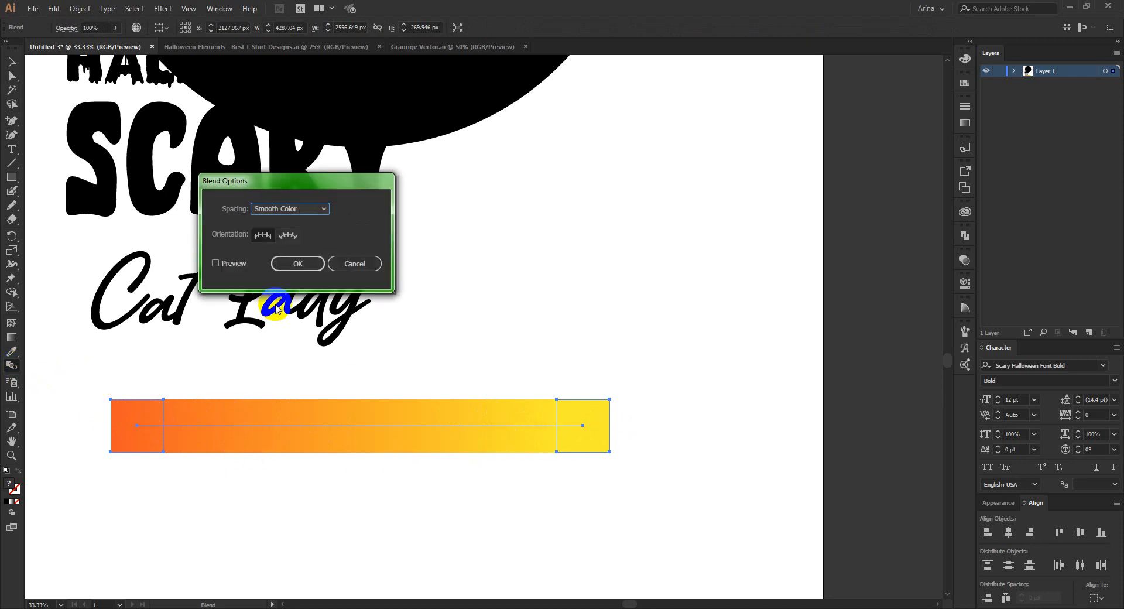
click(276, 211)
click(281, 236)
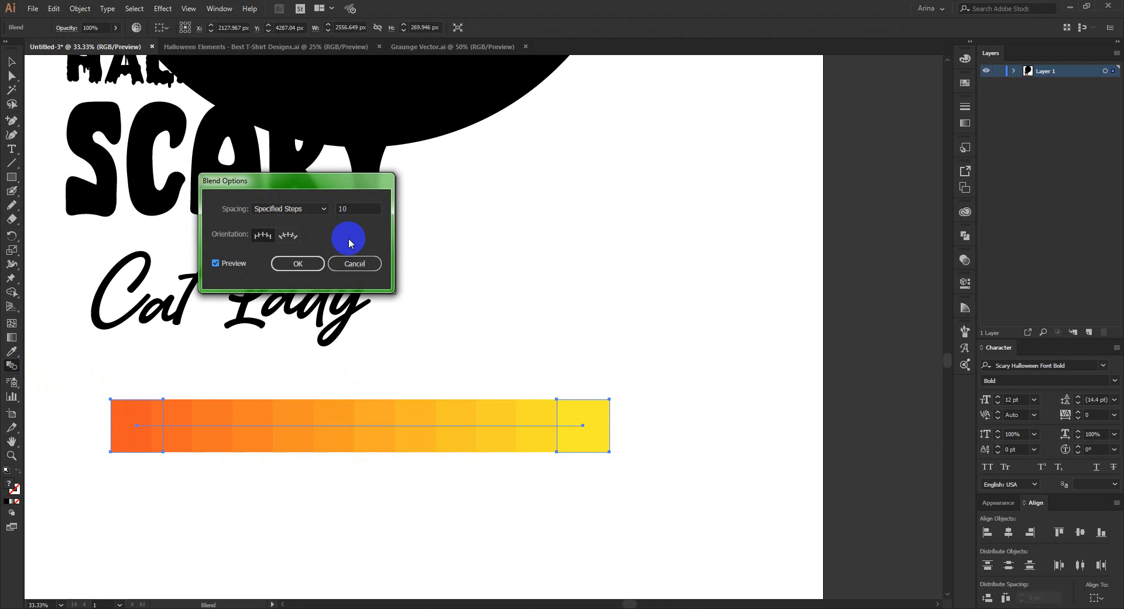
click(310, 263)
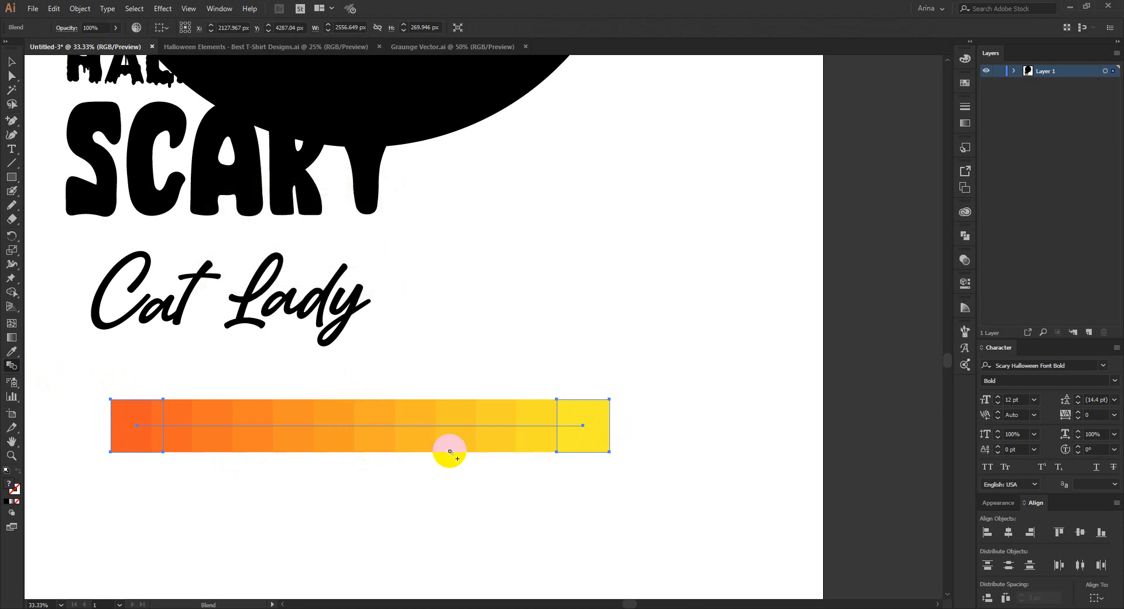
- Expand the blend's object and fill into individual color squares and check one of the middle squares inside the group
click(80, 9)
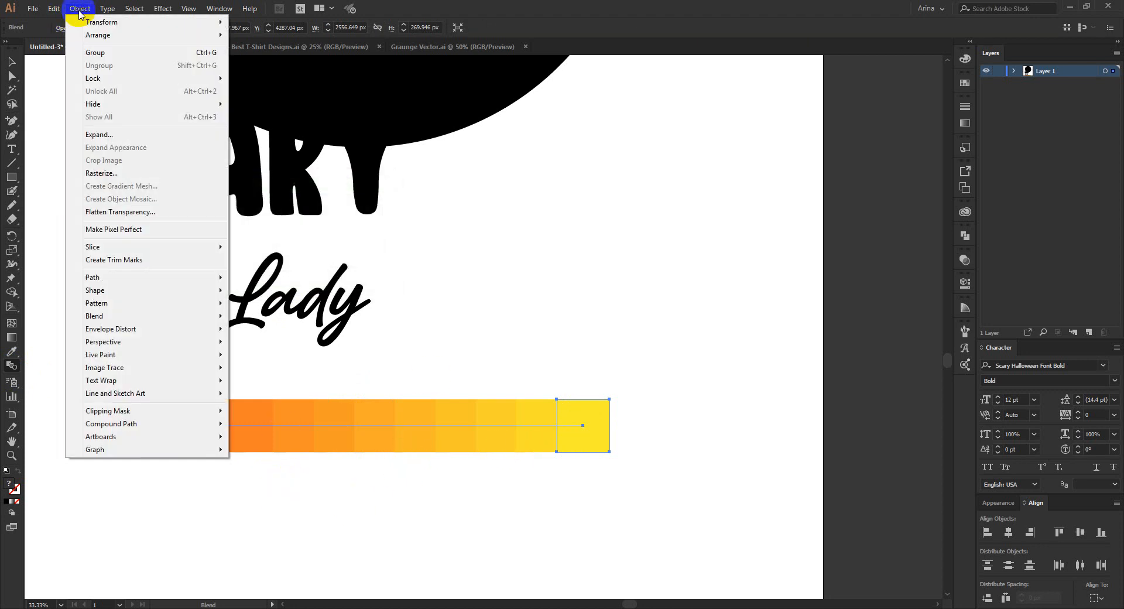
click(99, 134)
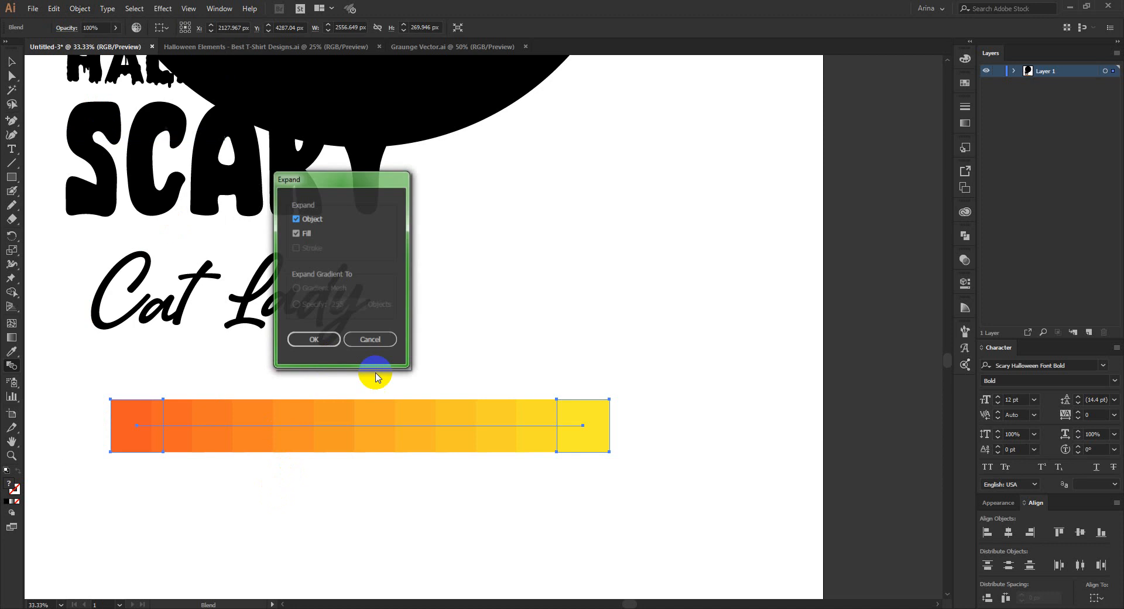
click(314, 337)
double_click(381, 428)
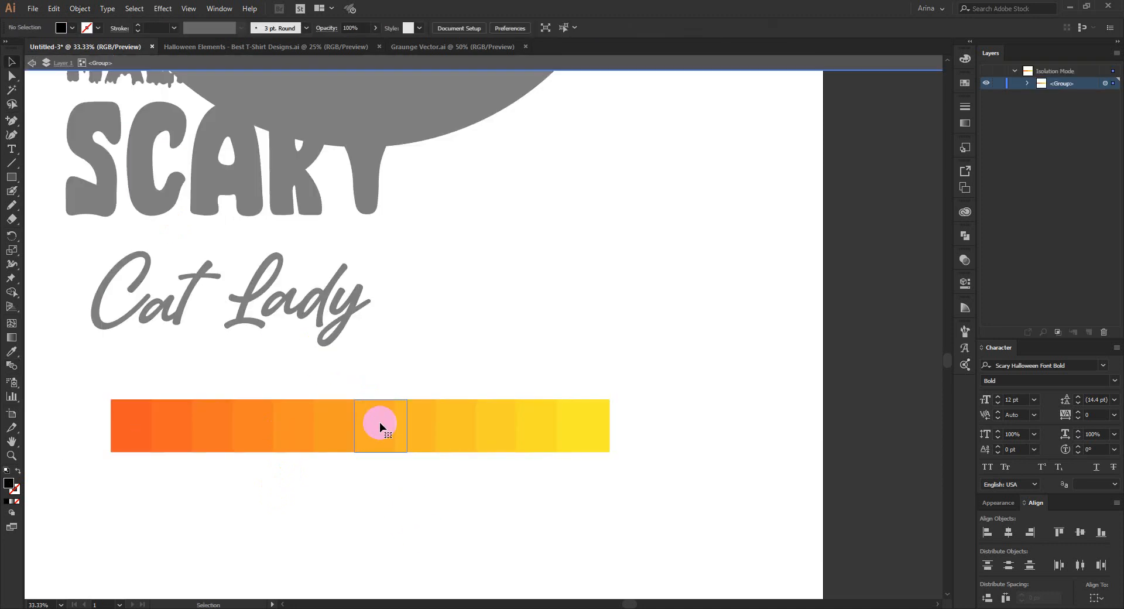
click(380, 426)
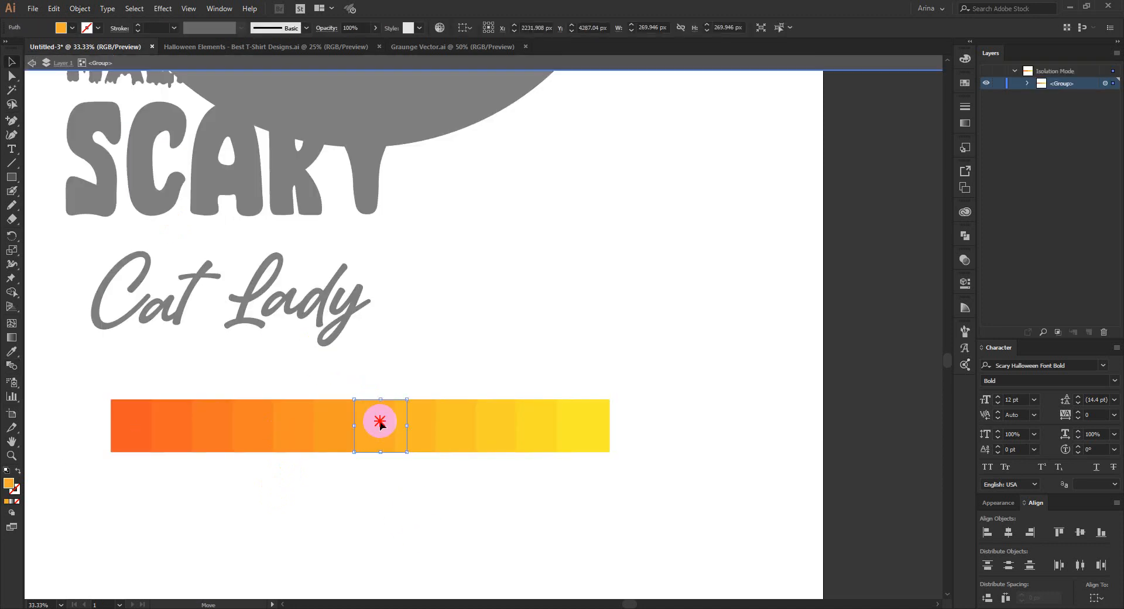
double_click(458, 514)
- Fill the outermost circle with the color strip's darkest orange and the second circle inward with a slightly lighter orange sampled from it
key(ctrl+minus)
scroll(458, 514, up, 3)
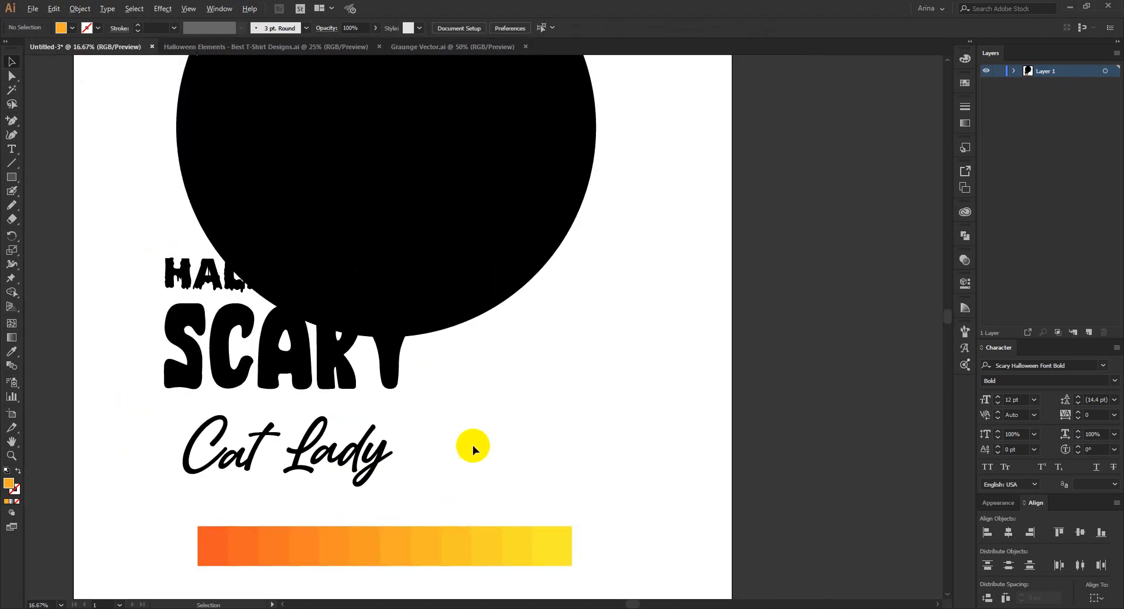
key(ctrl+minus)
click(480, 381)
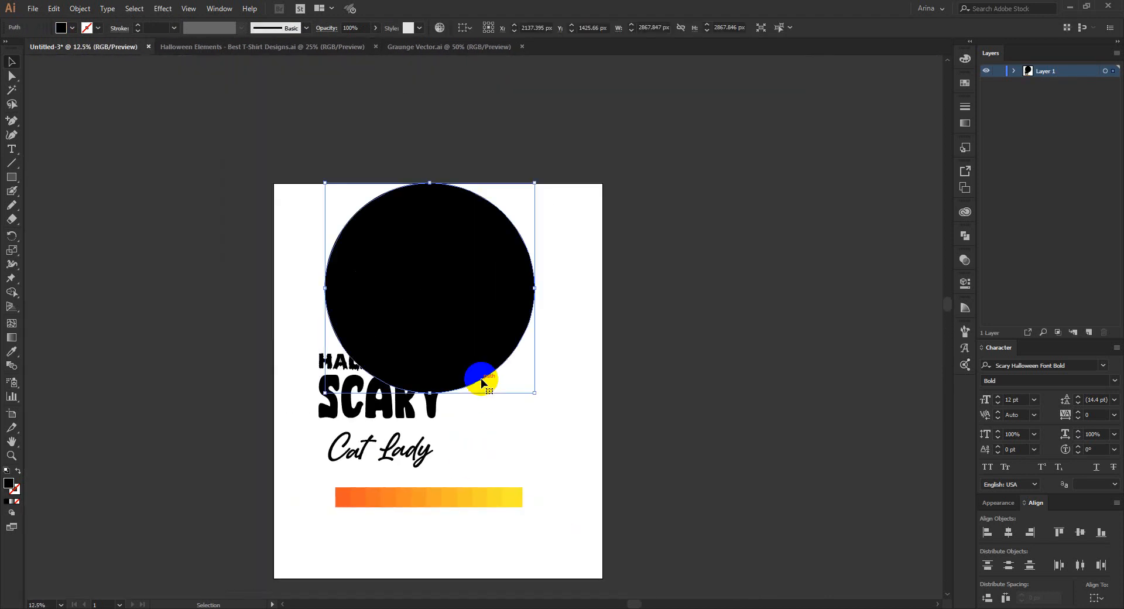
key(i)
click(346, 496)
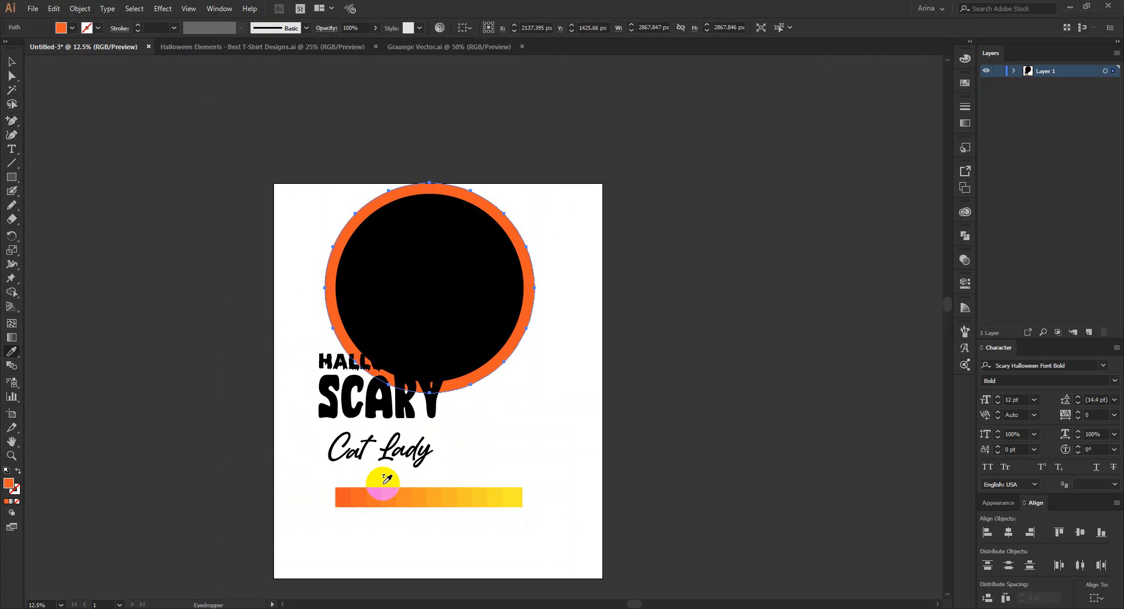
key(v)
click(478, 367)
key(i)
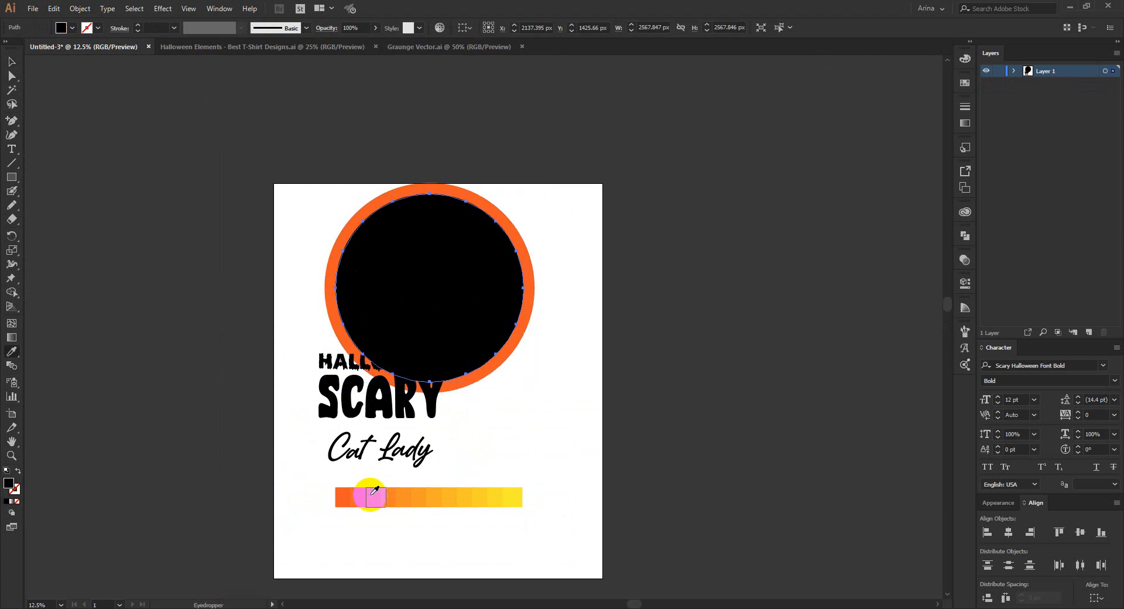
click(375, 489)
- Fill the third and fourth circles inward with progressively lighter oranges sampled from the color strip
key(v)
click(471, 363)
key(i)
click(398, 487)
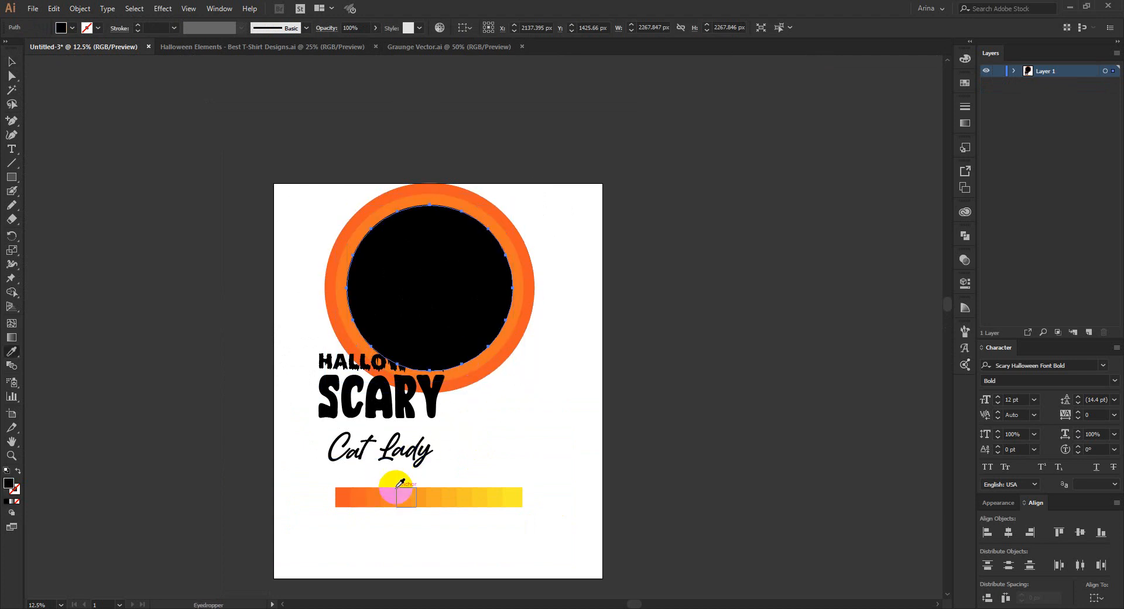
key(v)
click(473, 334)
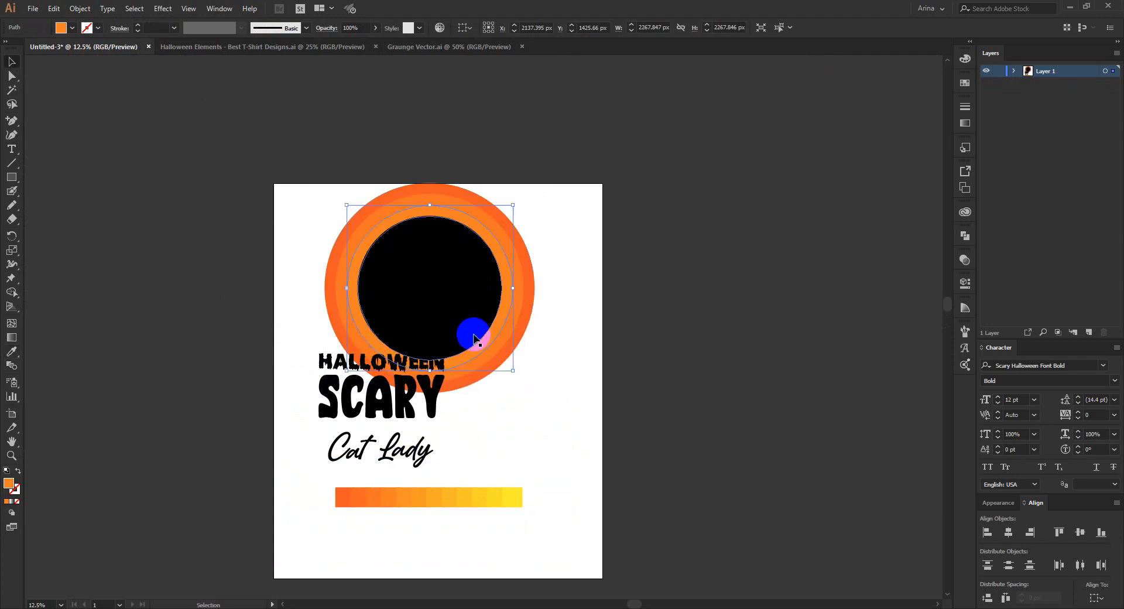
click(413, 489)
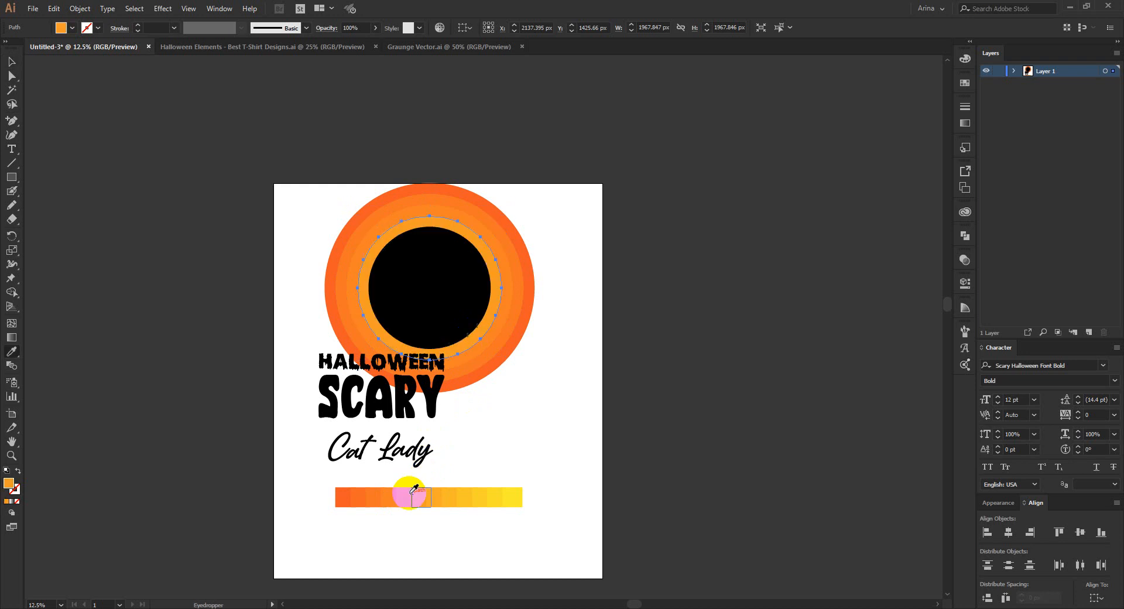
- Fill the fifth and sixth circles inward with progressively lighter yellow-orange tones sampled from the color strip
key(v)
click(464, 329)
click(465, 337)
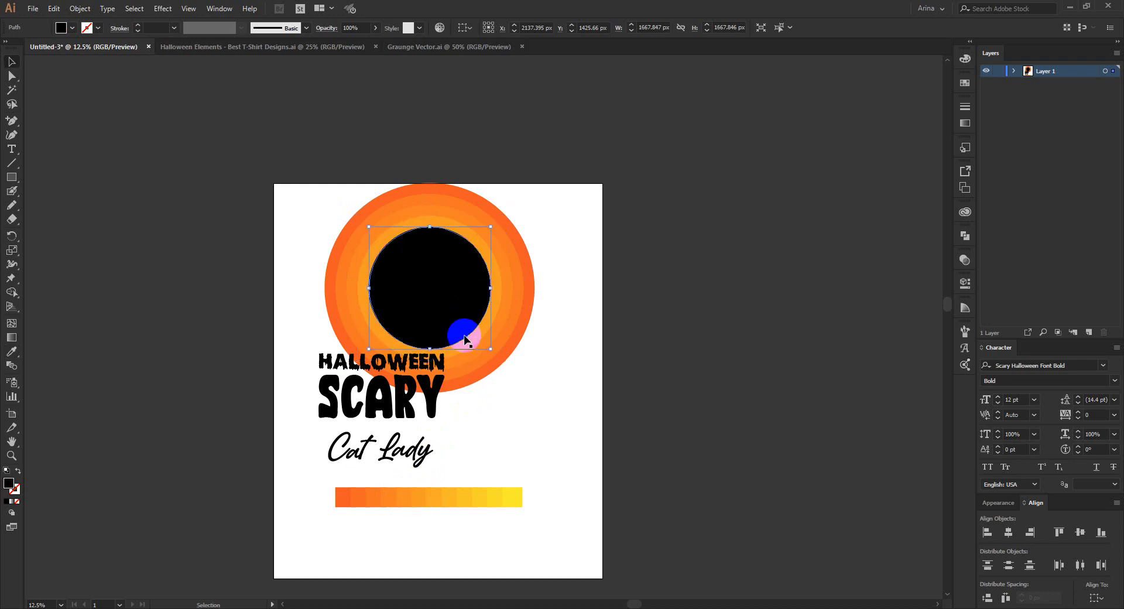
key(i)
click(429, 506)
key(v)
click(445, 322)
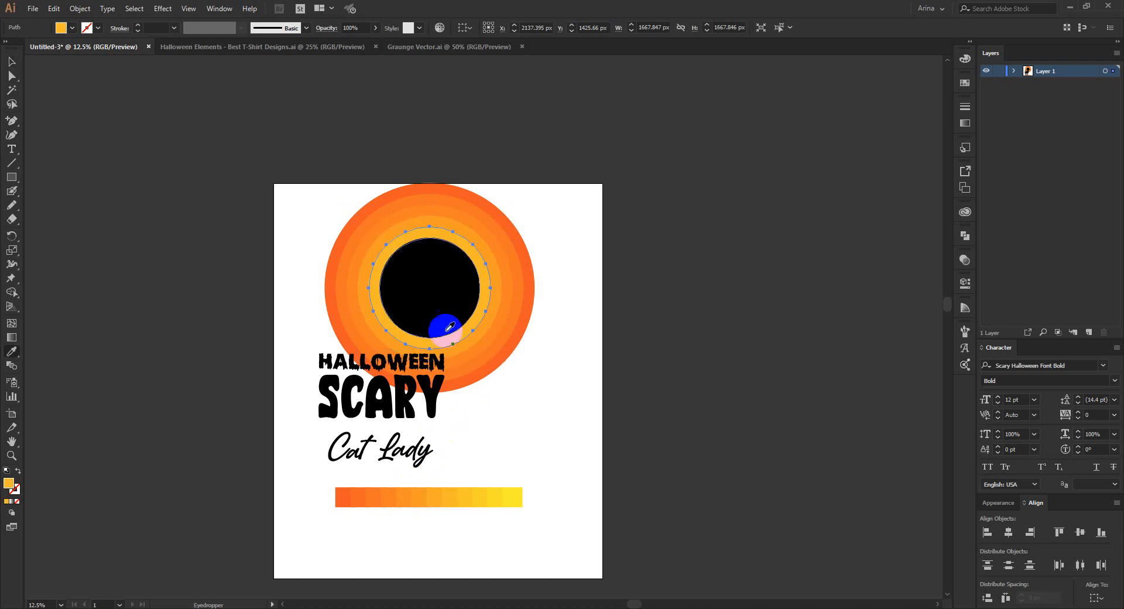
key(i)
click(457, 493)
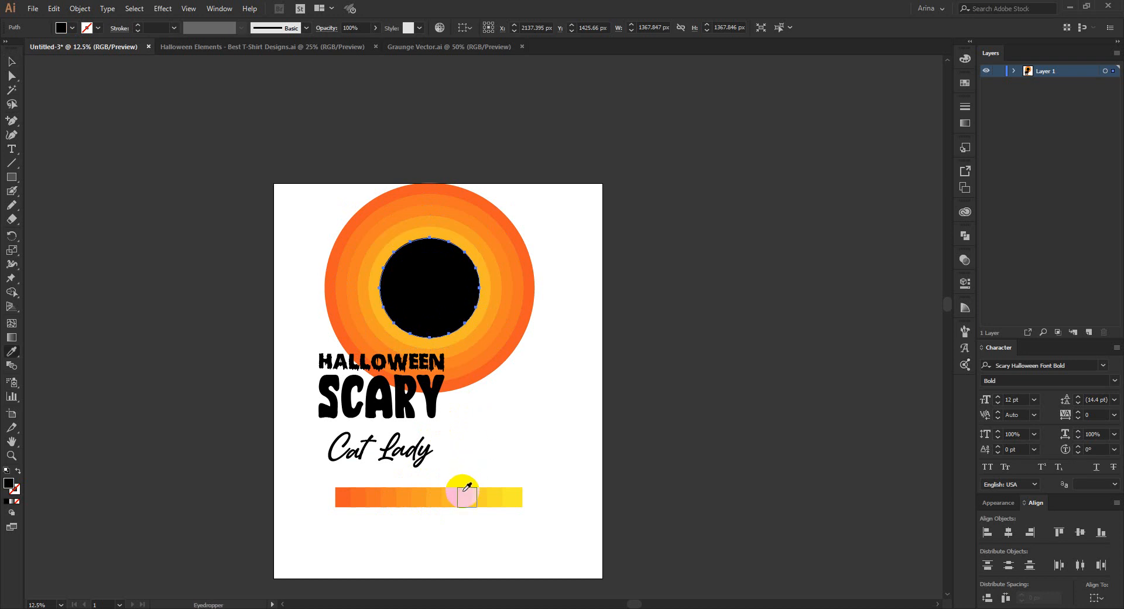
- Fill the seventh circle inward and the innermost circle with progressively lighter yellows sampled from the color strip
key(v)
click(462, 337)
click(455, 321)
key(i)
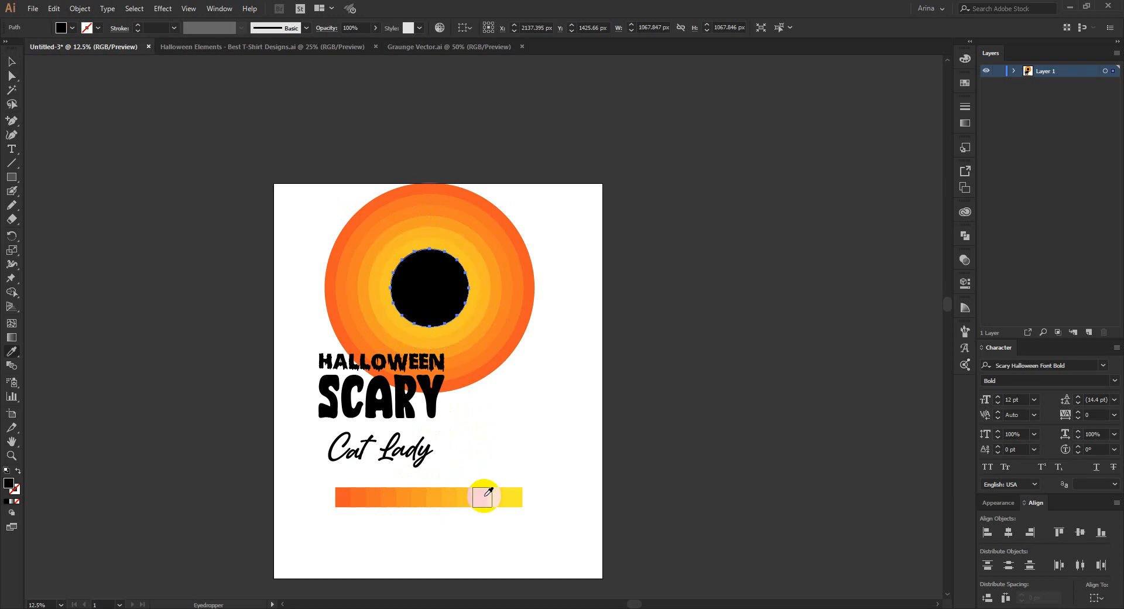
click(477, 494)
key(v)
click(445, 304)
key(i)
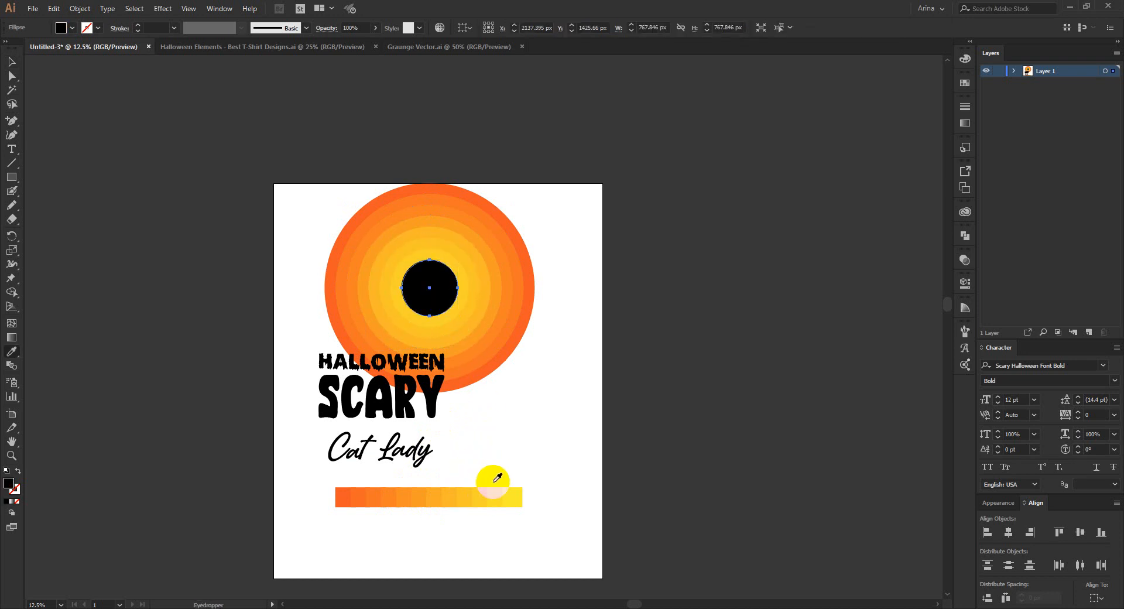
click(491, 495)
key(v)
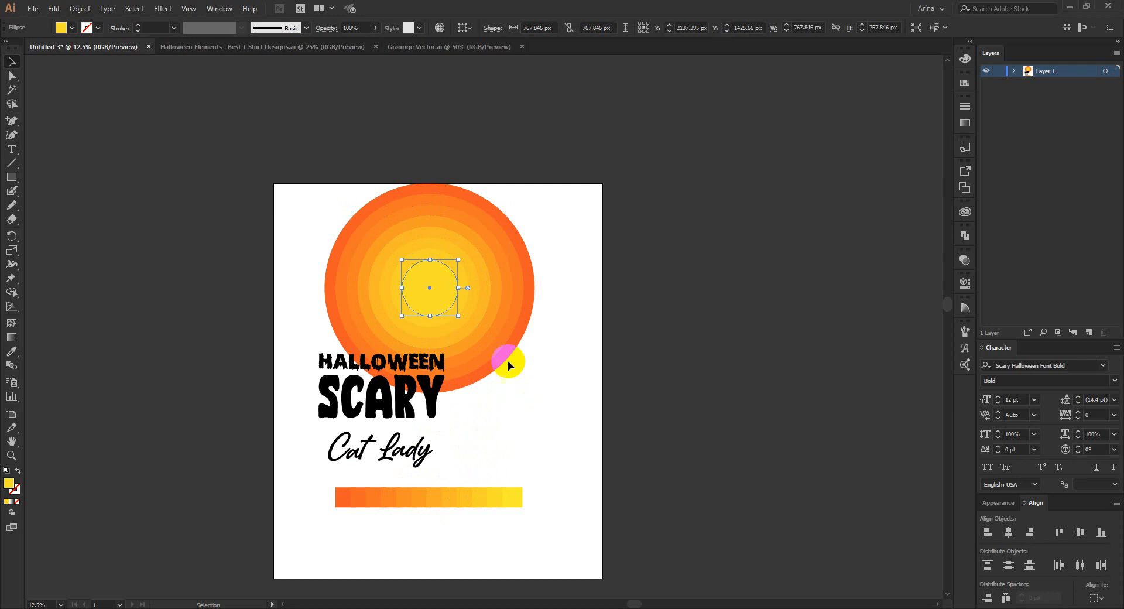
click(508, 364)
click(442, 292)
- Delete the orange-to-yellow color strip below Cat Lady
click(279, 250)
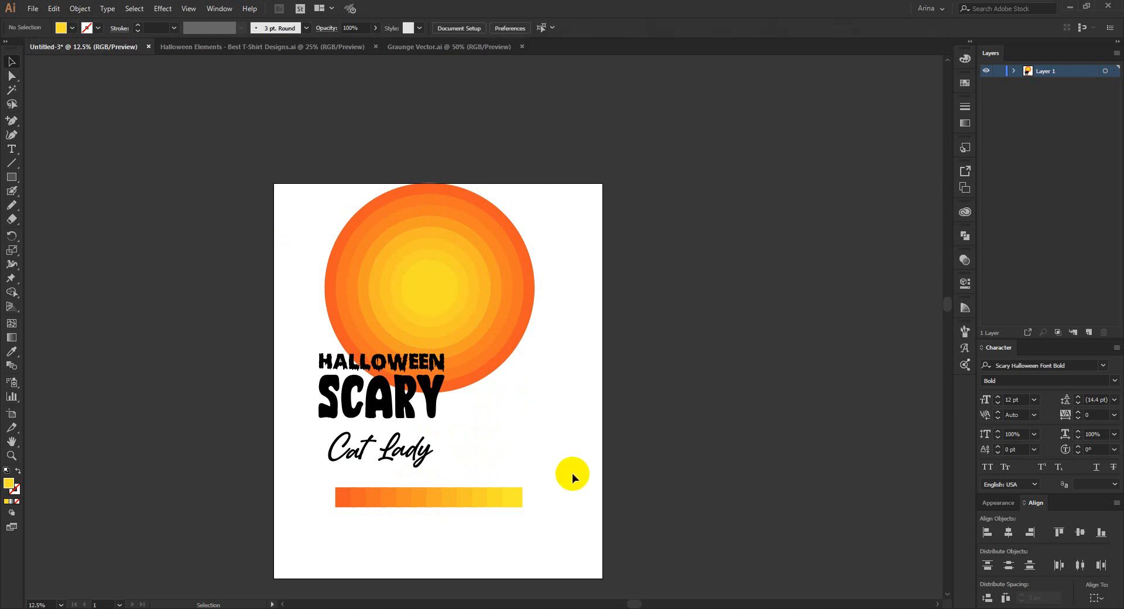
drag(547, 517, 318, 484)
key(Delete)
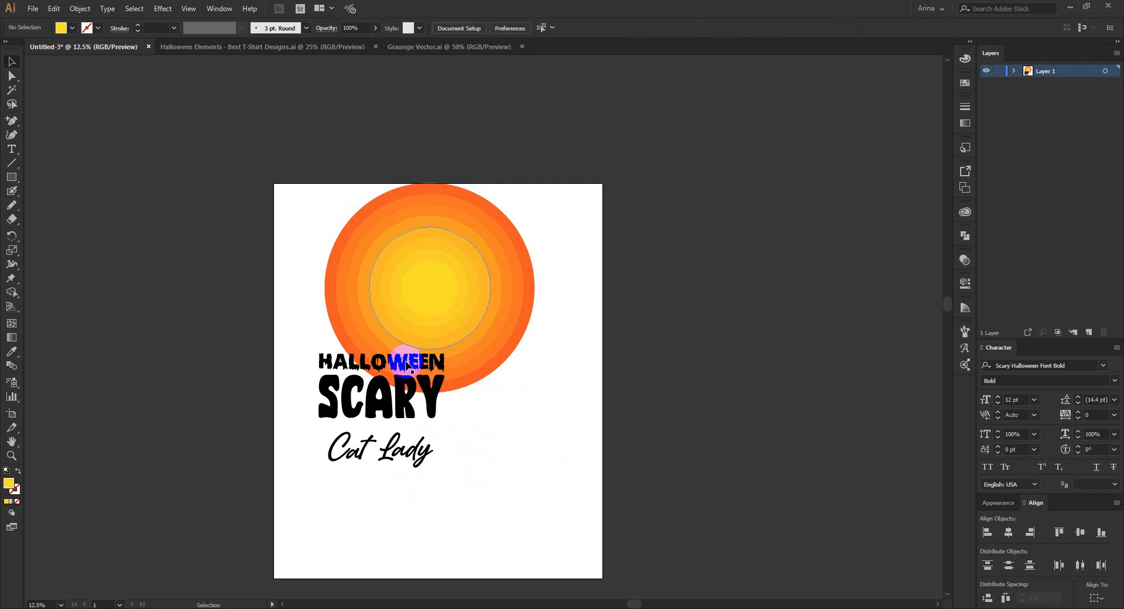
- Group all the colored concentric circles together and select the resulting group
scroll(406, 179, up, 1)
drag(259, 181, 599, 370)
right_click(439, 329)
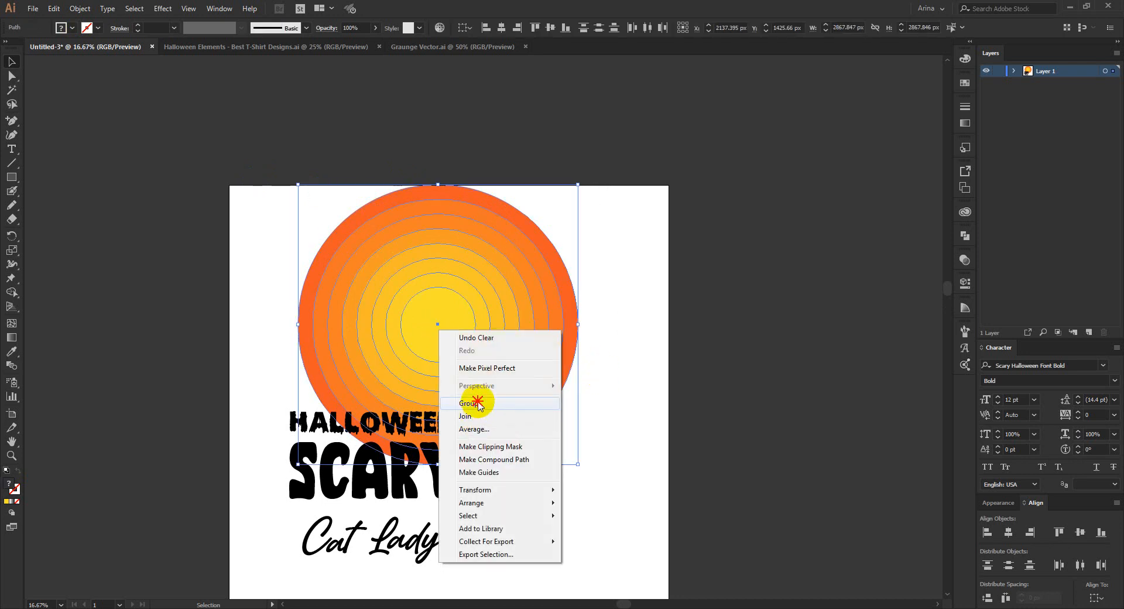
click(479, 404)
click(635, 418)
click(440, 466)
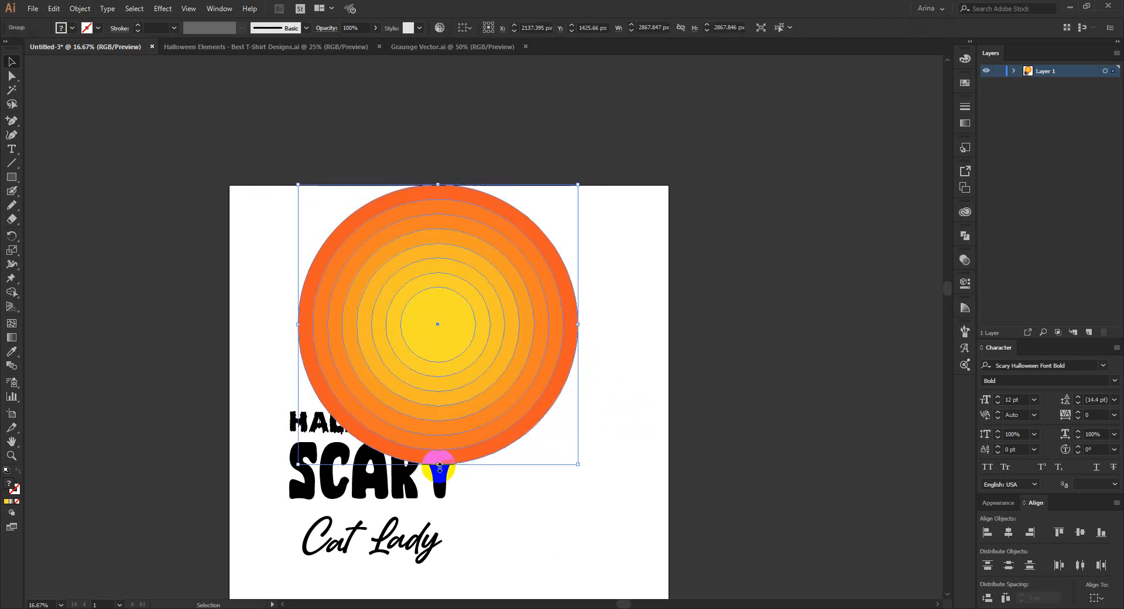
- Scale the grouped concentric circles down proportionally to about 2522 px across, keeping their top edge in place
drag(439, 464, 449, 431)
click(464, 349)
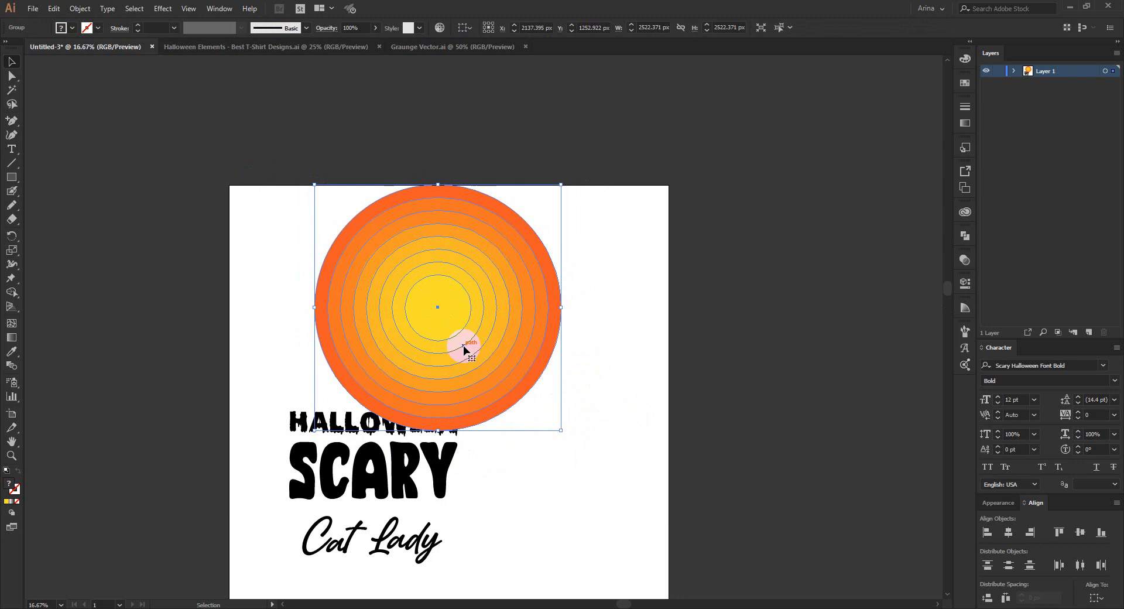
click(281, 261)
- Erase the lower part of the concentric circles along a straight horizontal line, leaving a half sun about 1494 px tall
drag(282, 218, 532, 325)
click(455, 340)
key(shift+e)
drag(401, 310, 392, 318)
drag(648, 469, 251, 331)
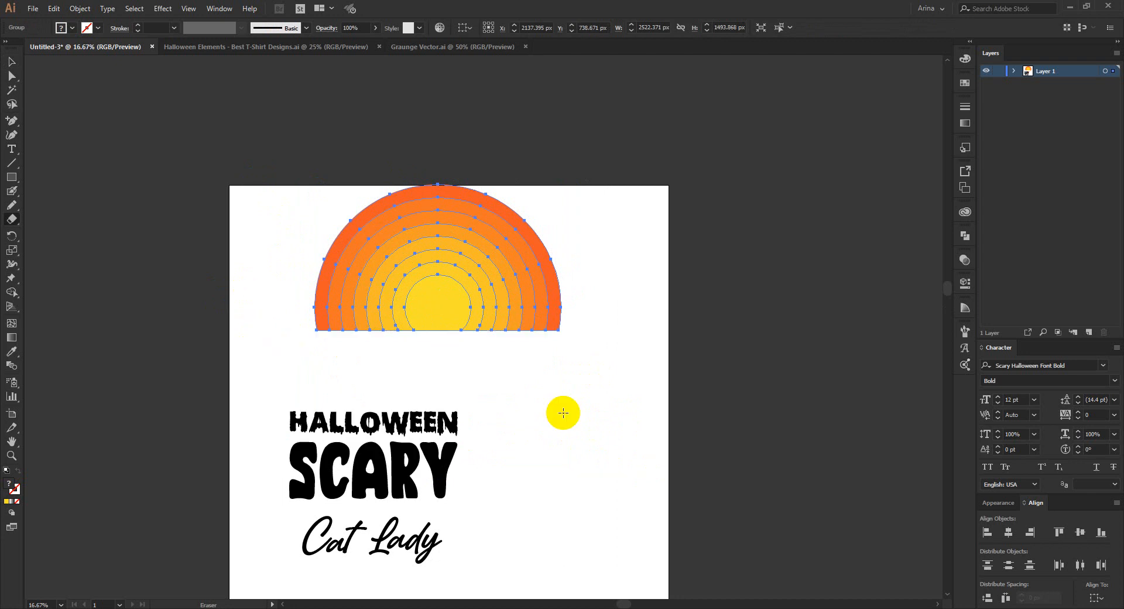
- Move the half sun slightly down and to the right within the artboard, then deselect it
key(v)
click(514, 375)
scroll(514, 375, up, 3)
drag(480, 334, 509, 369)
click(640, 402)
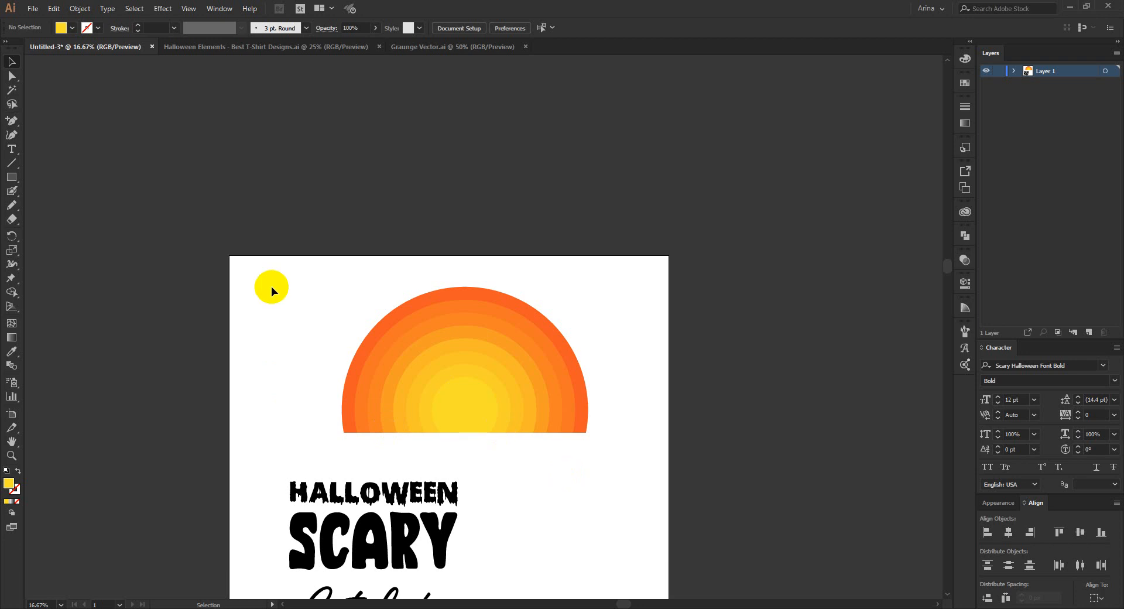
- Open the Halloween Elements document, isolate the cat group and select the large sitting cat with the curled tail
click(191, 48)
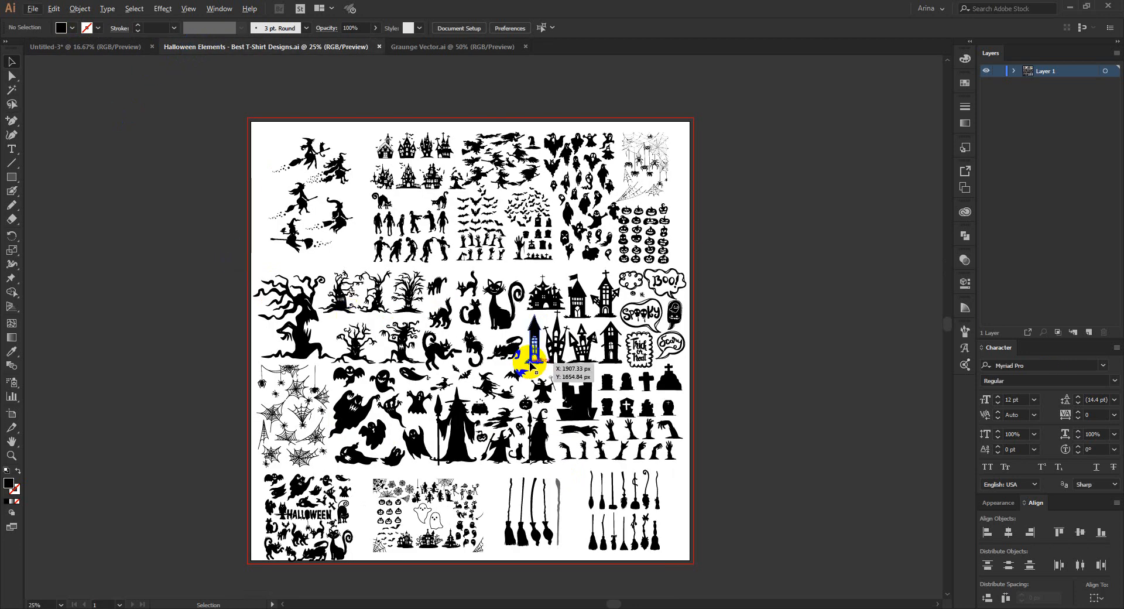
drag(531, 366, 532, 367)
click(728, 415)
scroll(496, 316, up, 2)
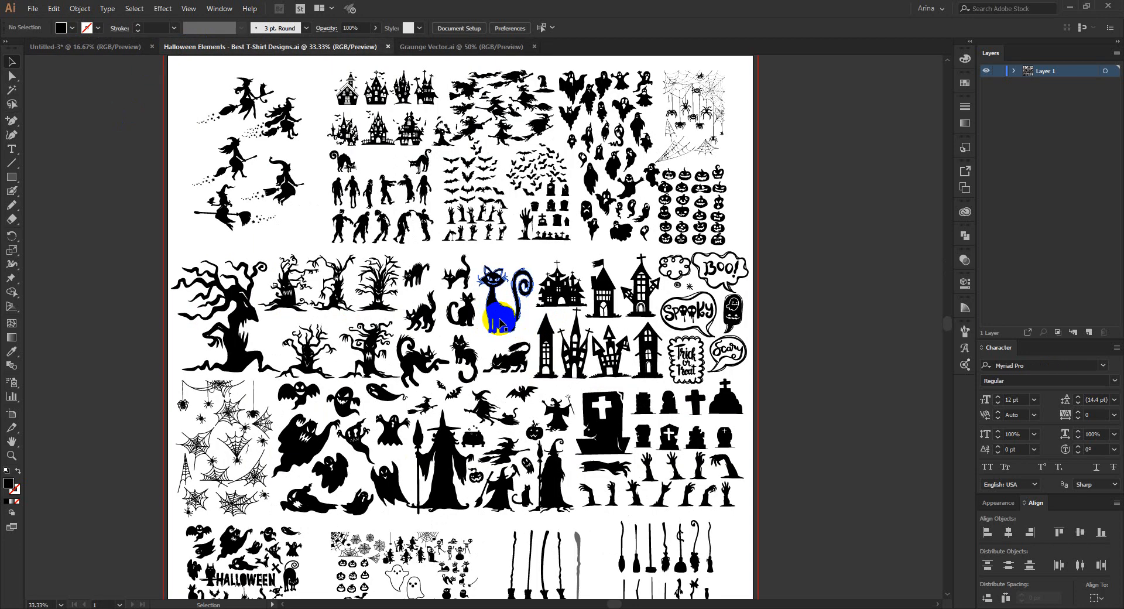
scroll(507, 309, up, 1)
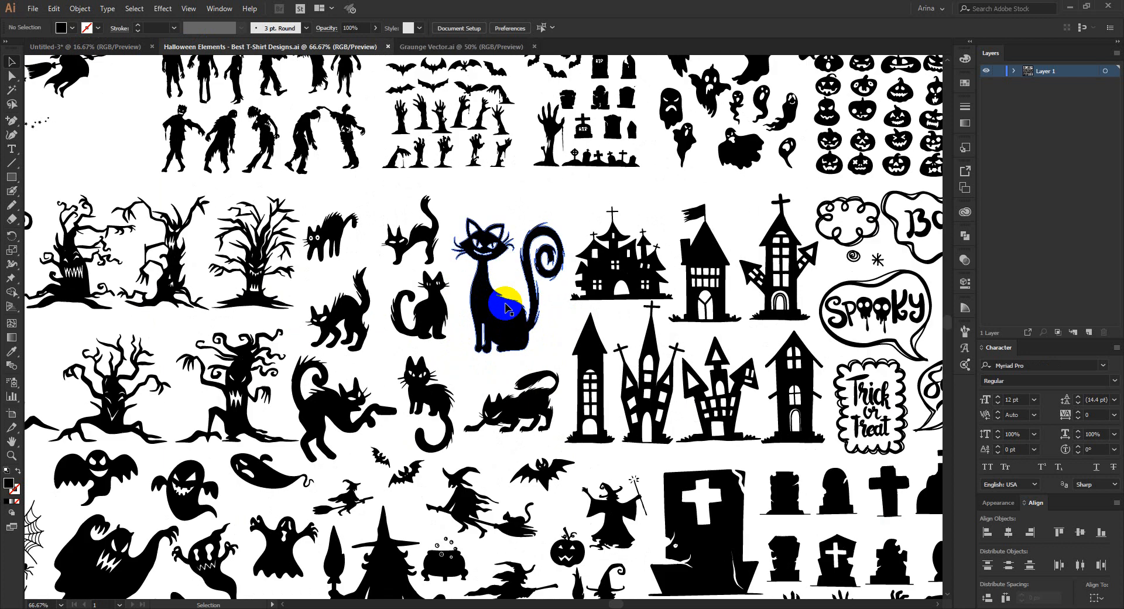
click(507, 309)
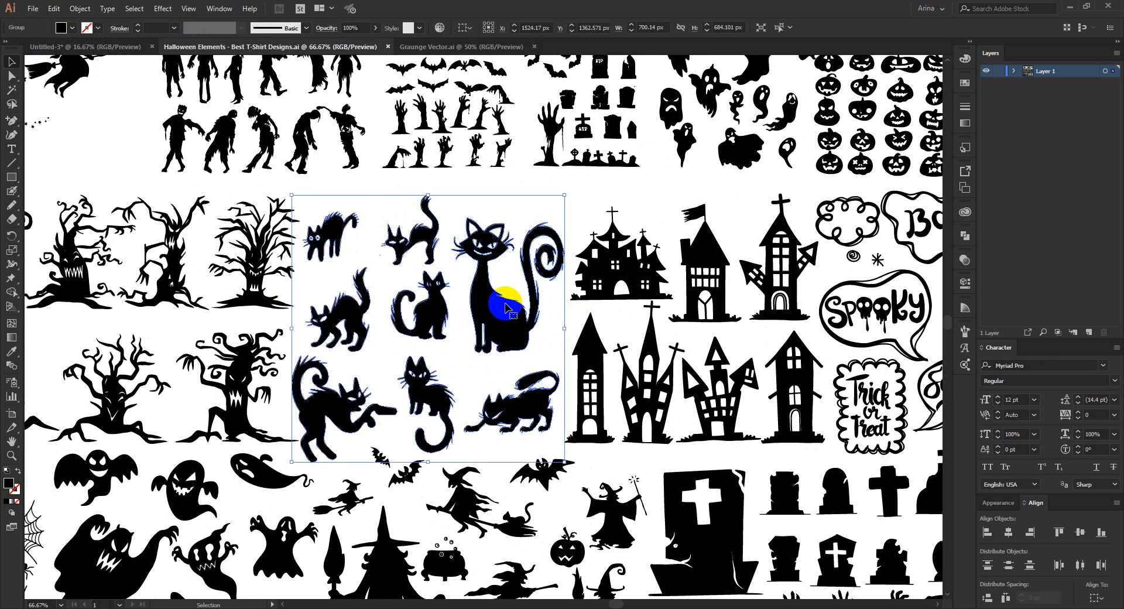
double_click(503, 326)
click(507, 332)
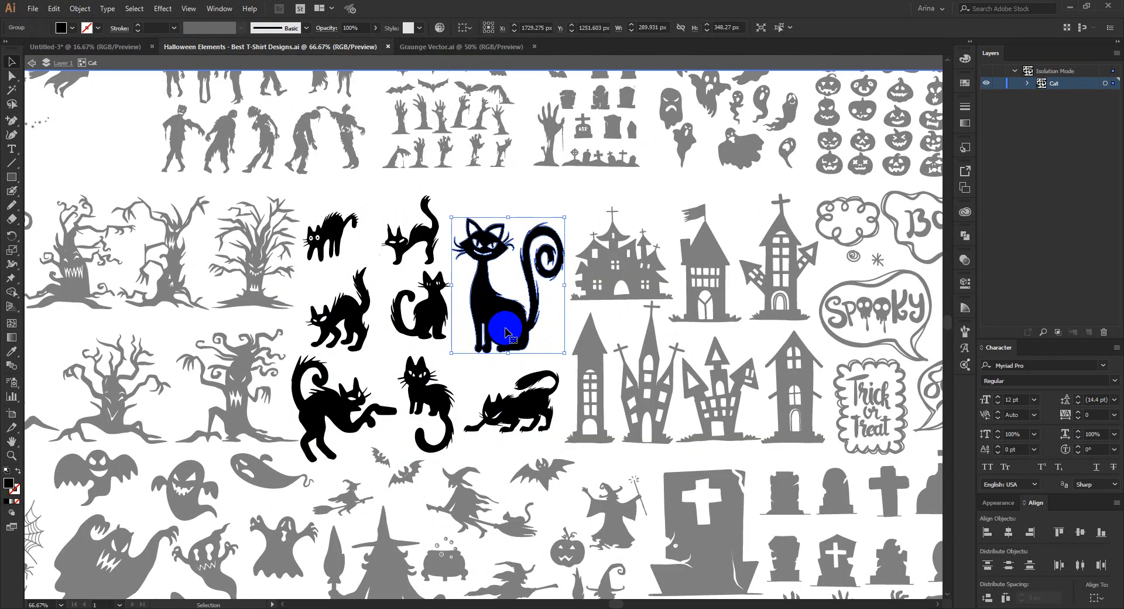
- Bring the sitting cat into the T-shirt document, enlarge it and place it in front of the half sun at its flat base
drag(148, 52, 509, 410)
click(507, 465)
scroll(452, 404, up, 1)
click(713, 393)
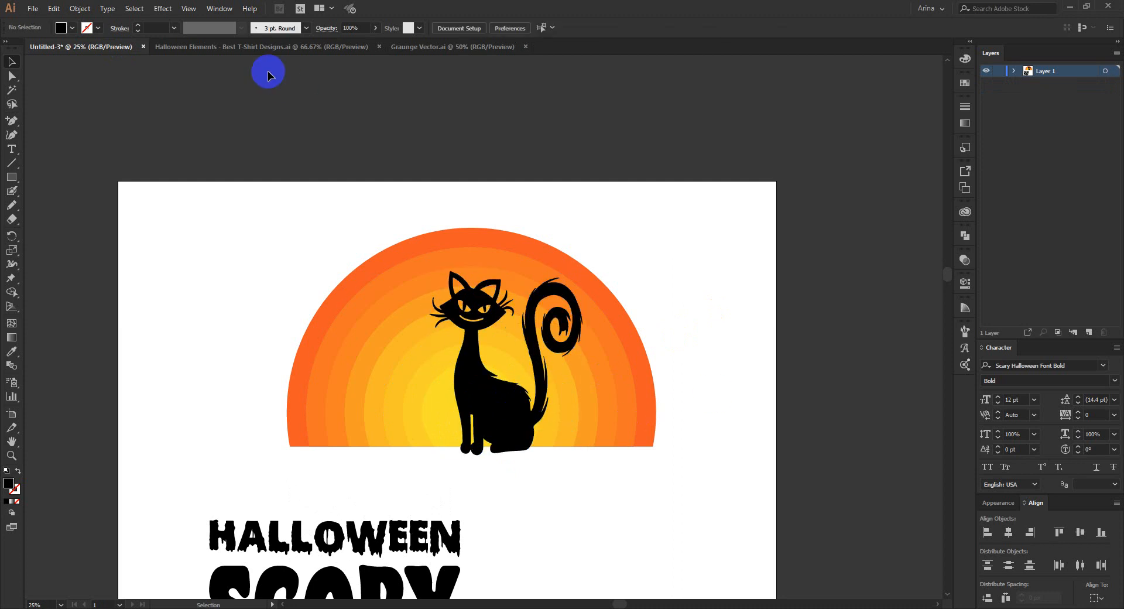
- Return to the Halloween Elements document and leave the cat group's isolation mode
click(419, 47)
click(172, 88)
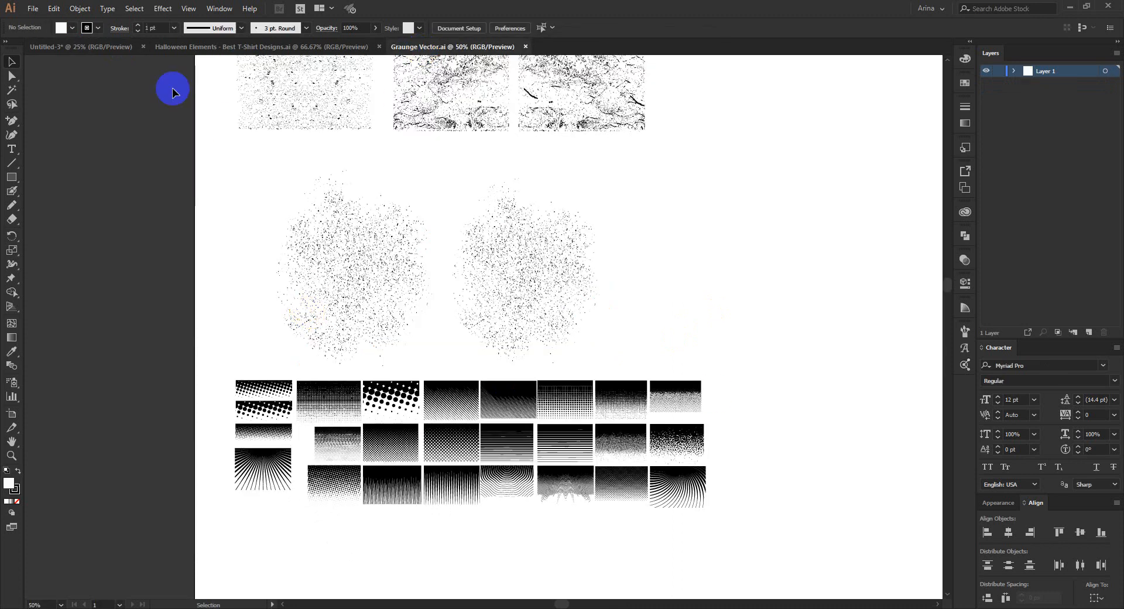
click(186, 47)
double_click(391, 344)
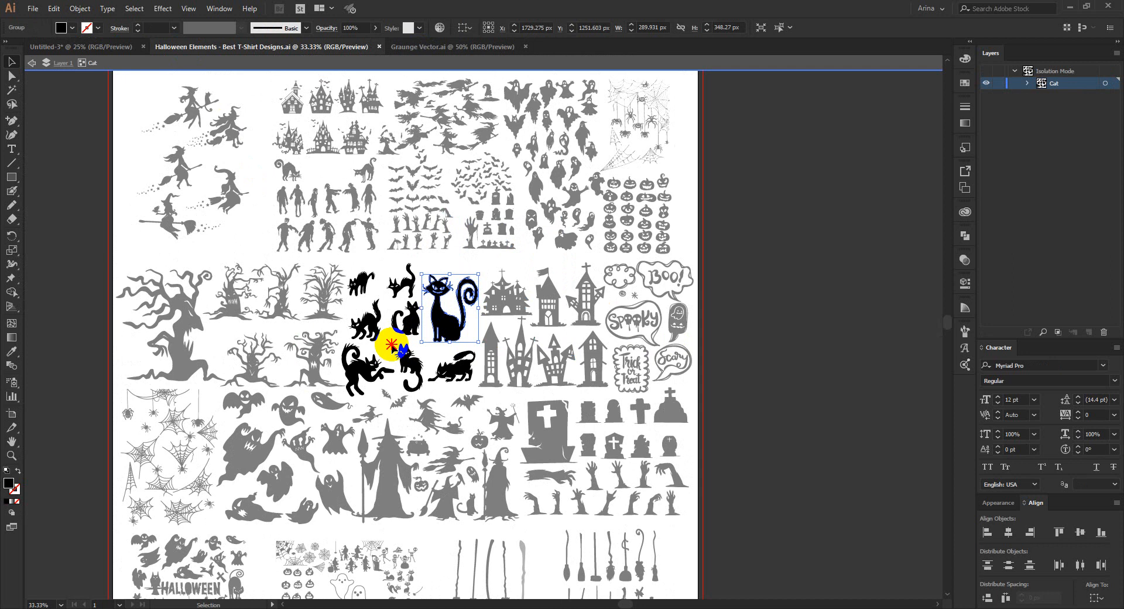
double_click(765, 359)
scroll(677, 218, up, 3)
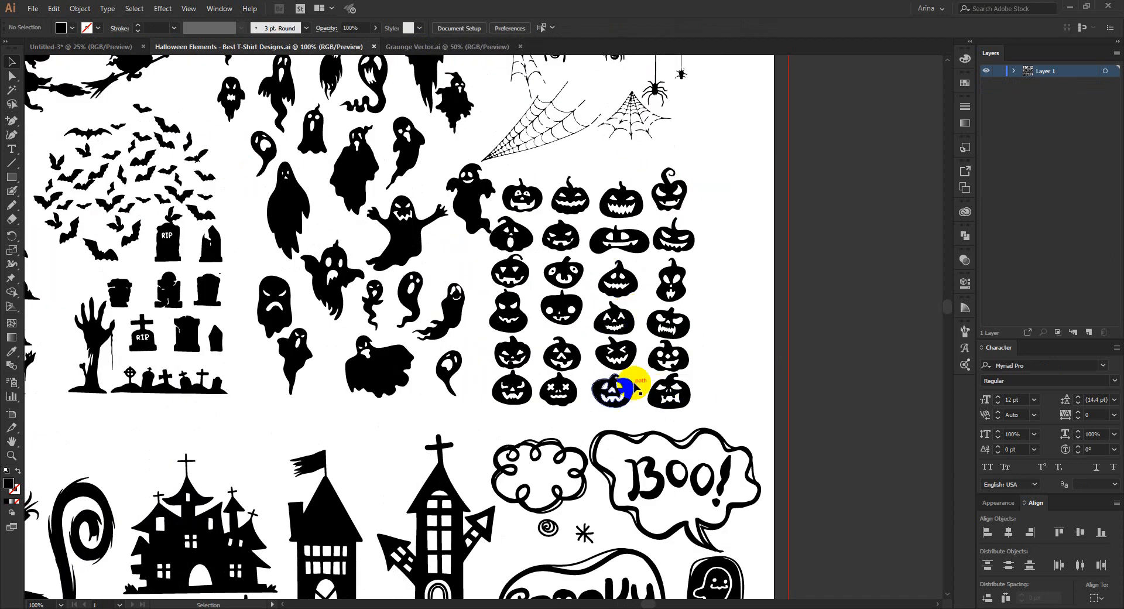
- Copy the top and bottom pumpkins of the third column into the T-shirt document, enlarged and placed right of the half sun
click(634, 384)
double_click(633, 387)
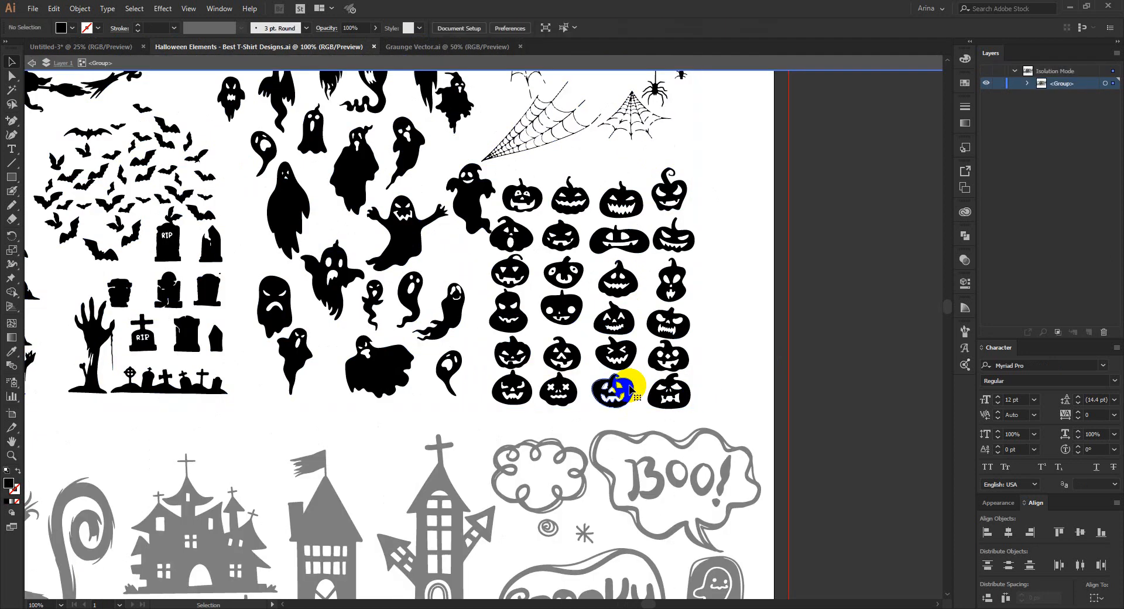
click(631, 389)
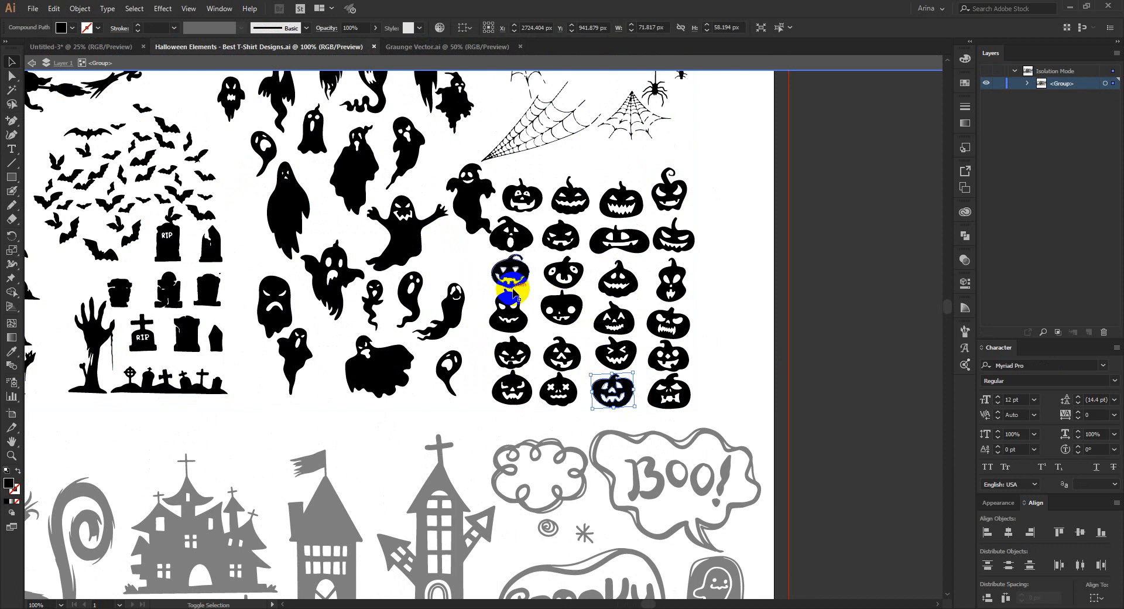
shift+click(623, 202)
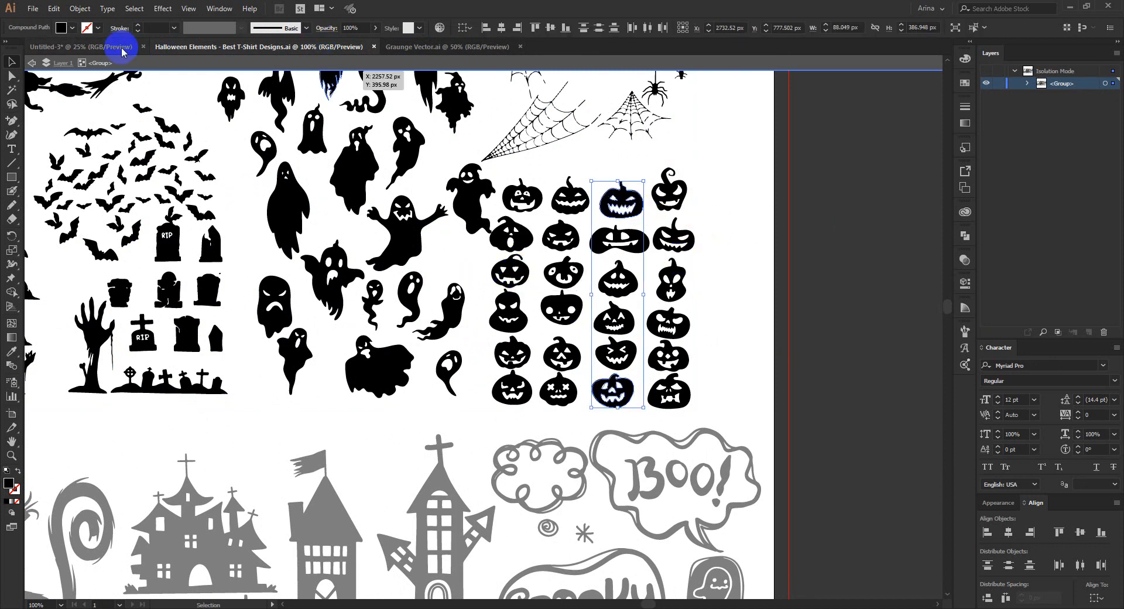
drag(121, 52, 491, 359)
drag(512, 484, 716, 449)
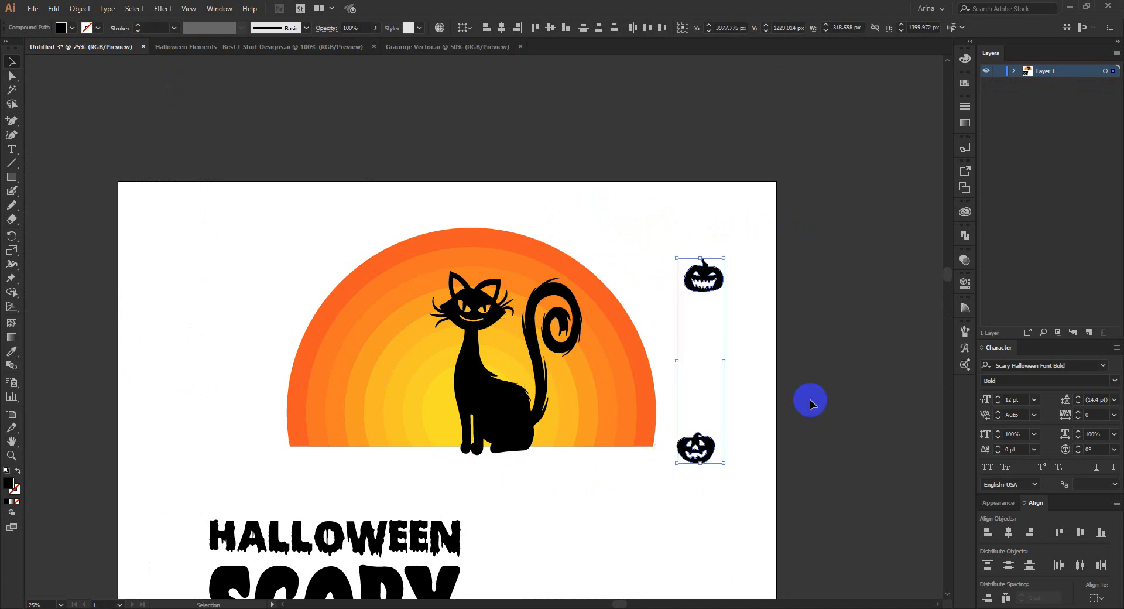
- Return to the Halloween Elements document and leave the pumpkin group's isolation mode
click(263, 47)
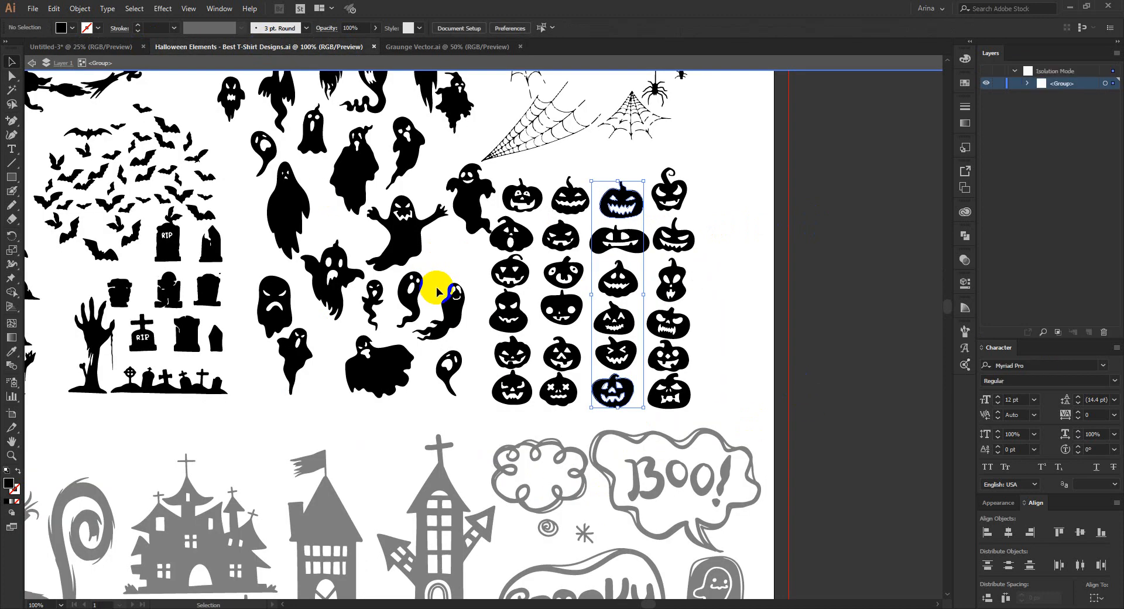
key(ctrl+minus)
key(ctrl+minus)
double_click(309, 376)
click(673, 360)
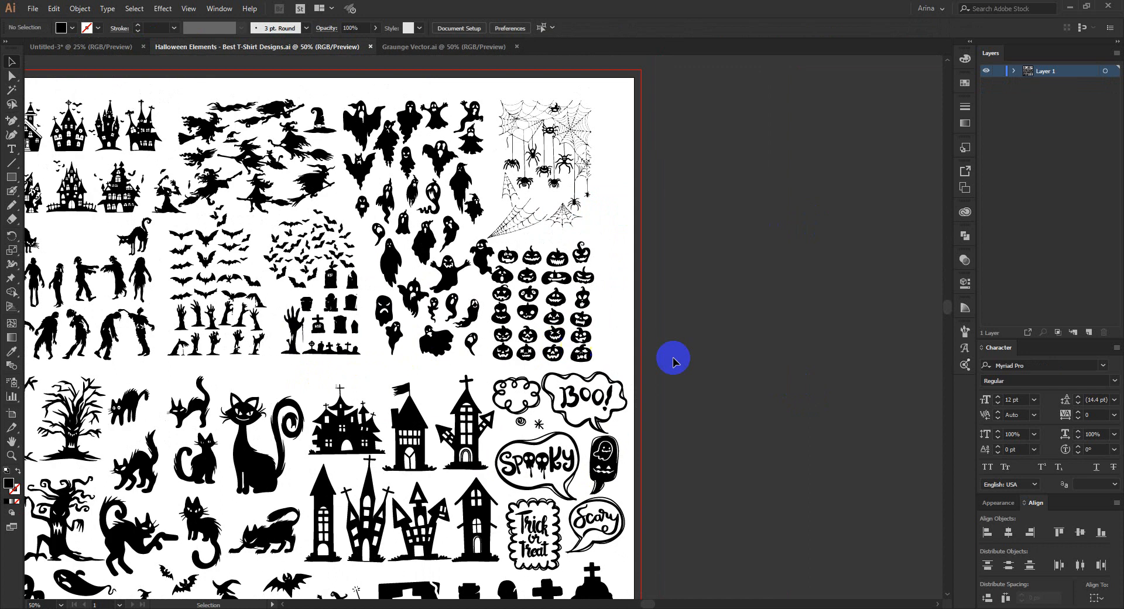
- Copy the largest bat below the pumpkins into the T-shirt document, enlarge it to about 710 px wide and place it at the sun's upper left
scroll(309, 359, down, 1)
scroll(194, 321, down, 1)
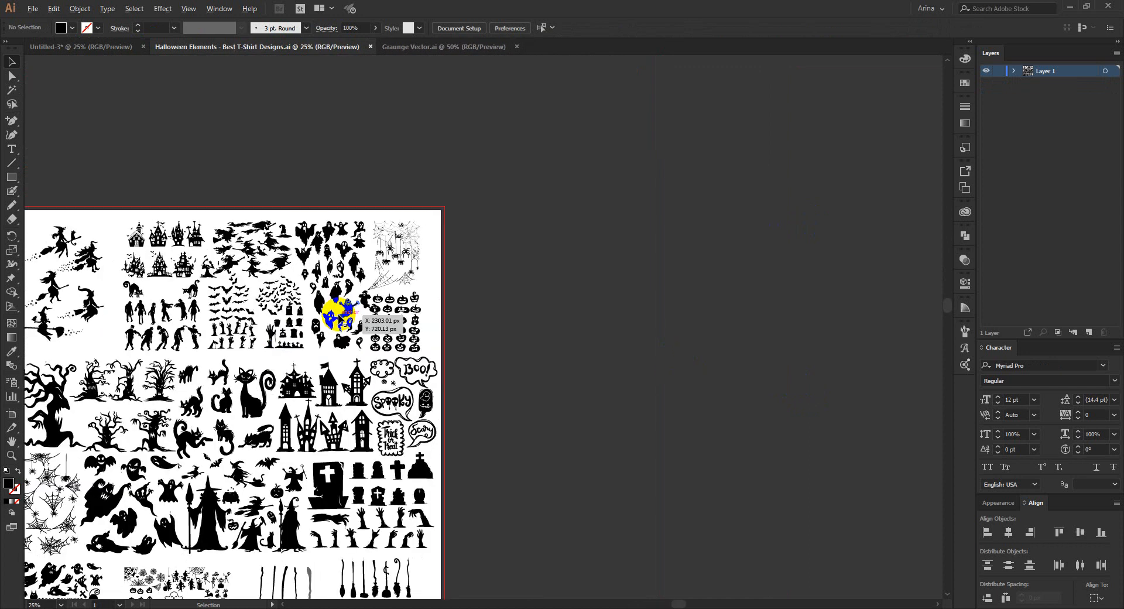
scroll(404, 354, down, 1)
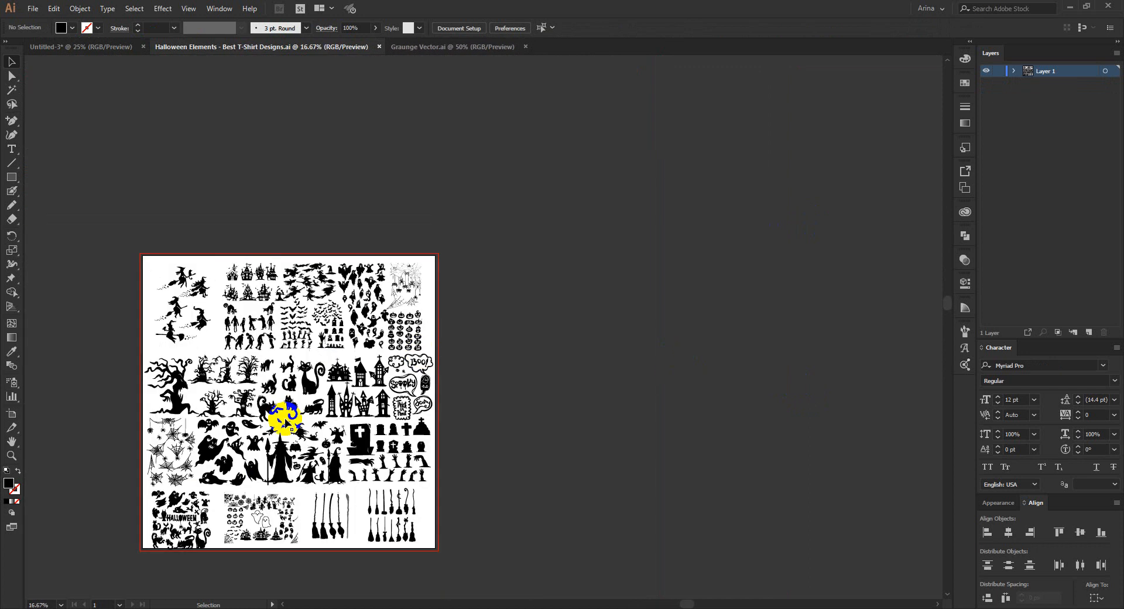
scroll(125, 472, up, 3)
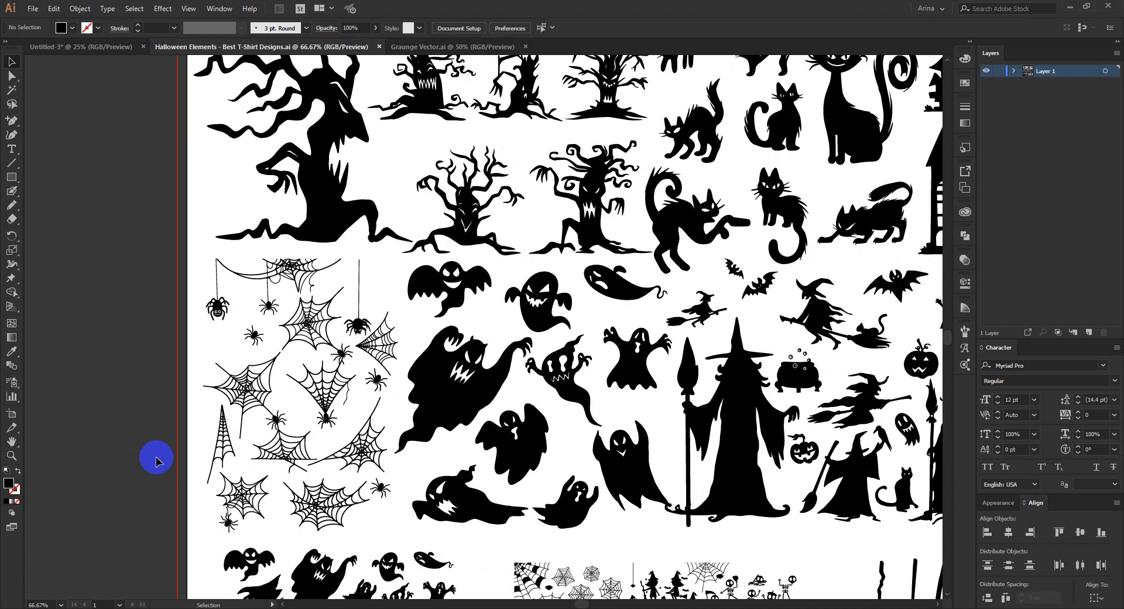
click(231, 397)
scroll(234, 392, down, 3)
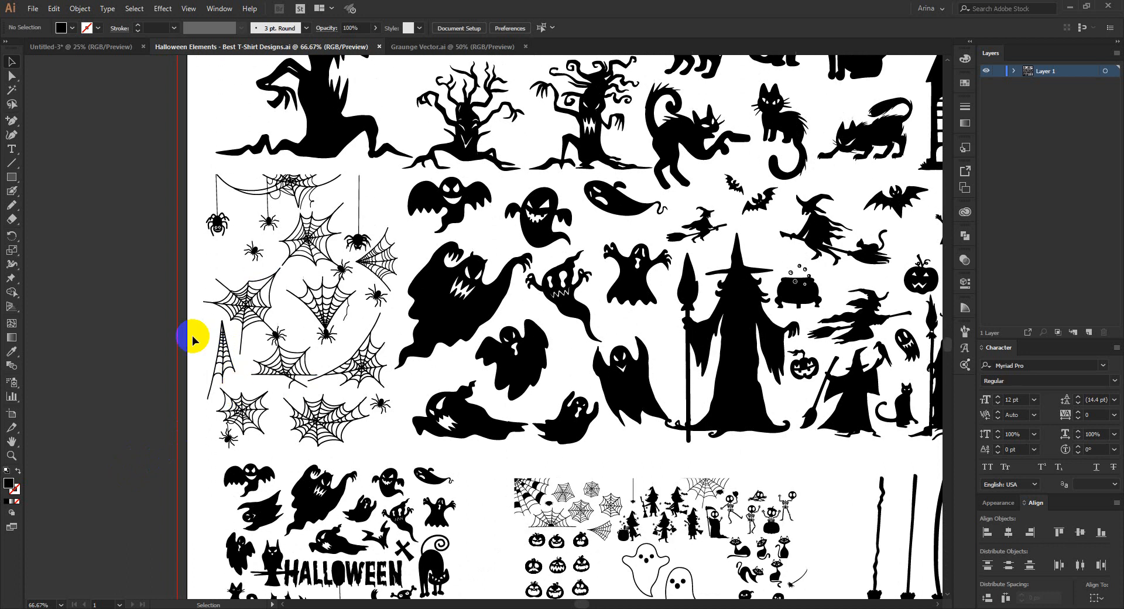
scroll(182, 330, down, 1)
scroll(414, 484, up, 3)
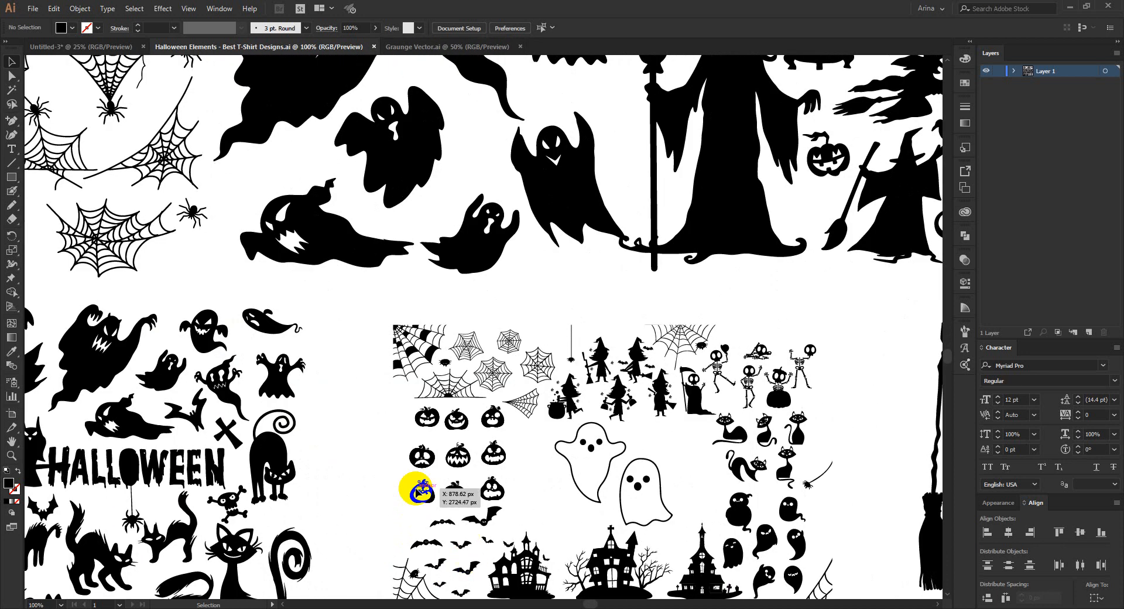
scroll(394, 472, down, 2)
scroll(468, 459, up, 3)
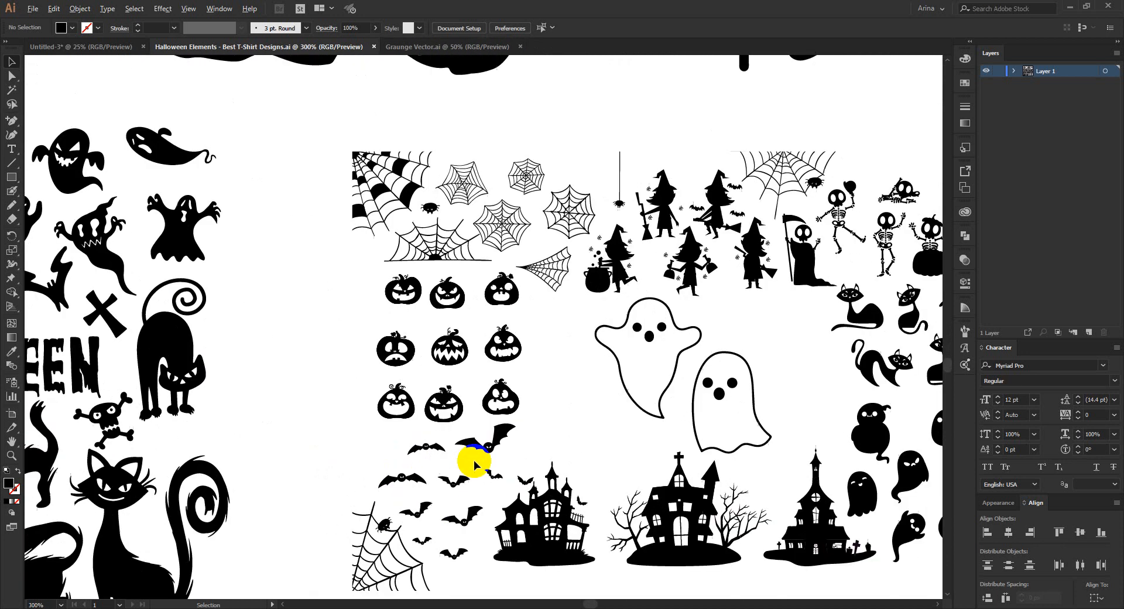
click(520, 429)
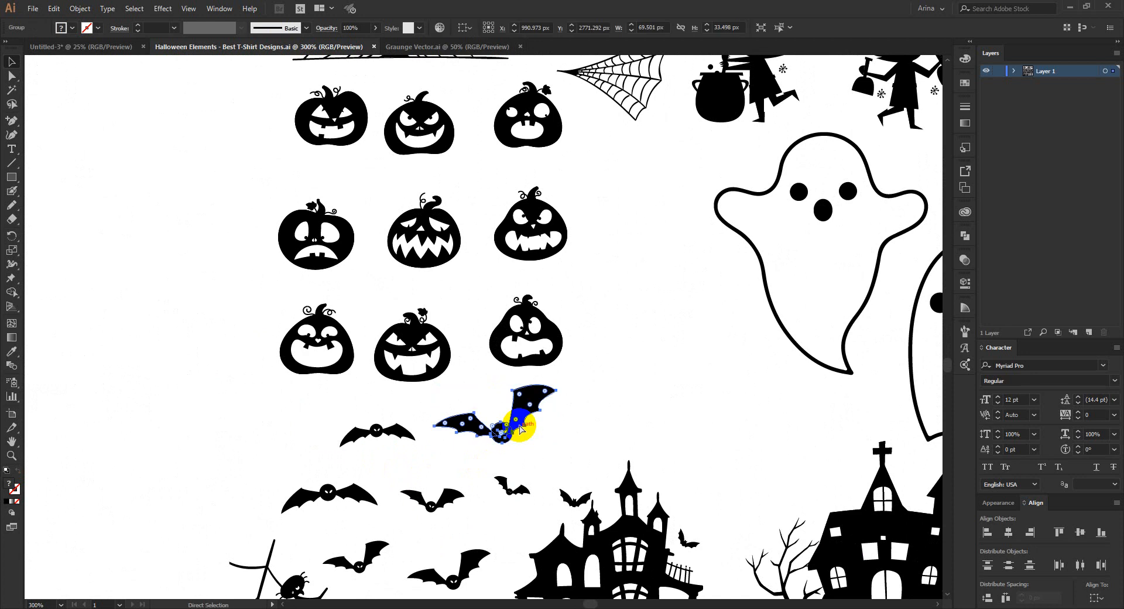
drag(521, 429, 295, 244)
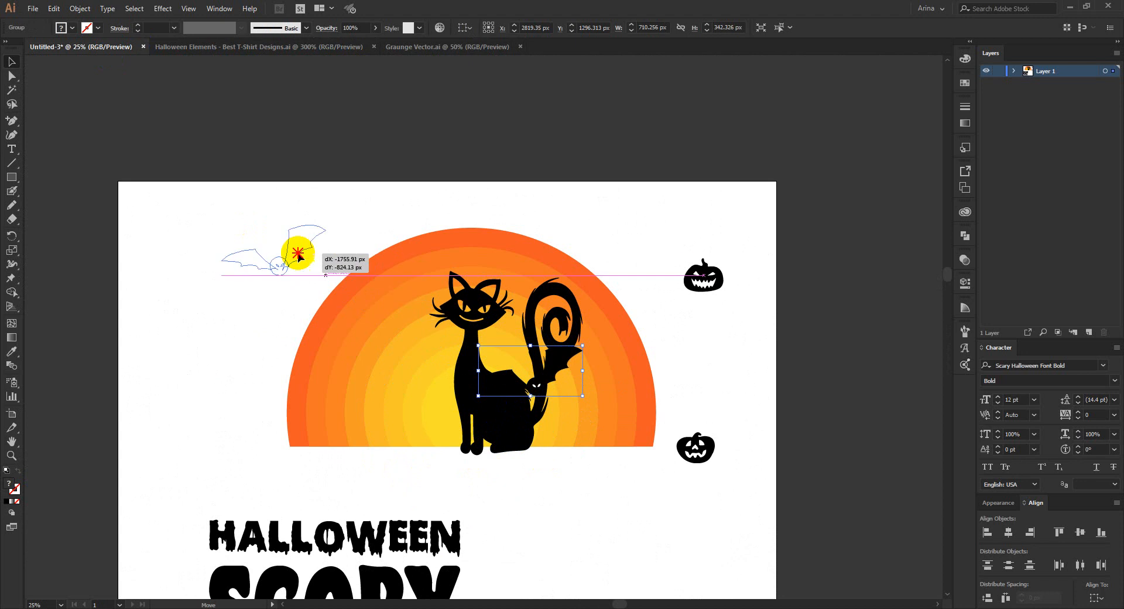
click(241, 349)
- In the Halloween Elements document, select the middle haunted house with bare trees on both sides
click(181, 46)
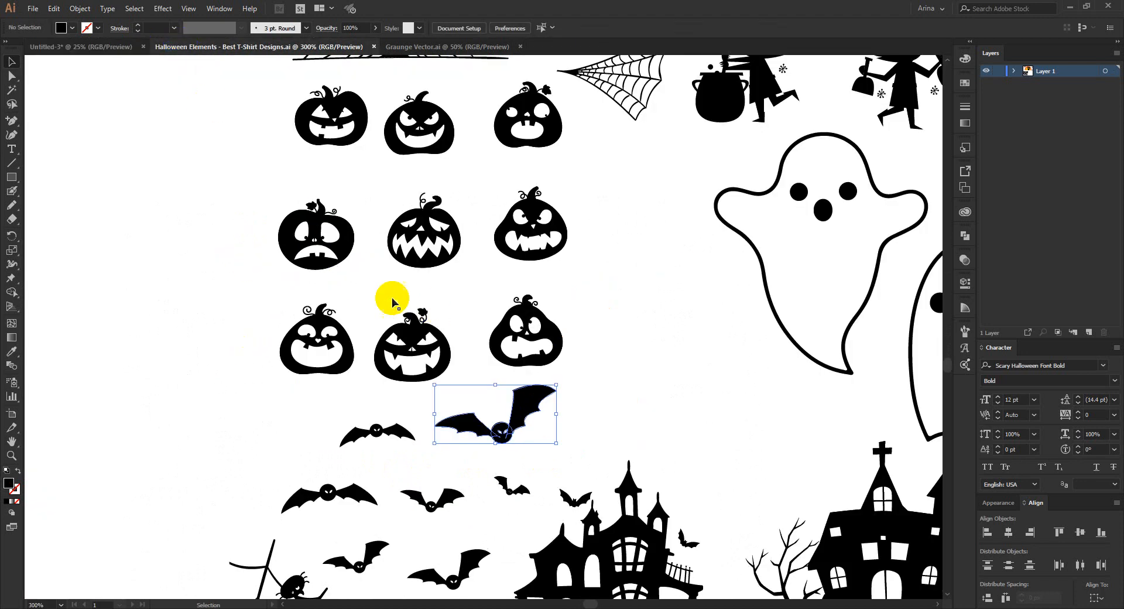
scroll(392, 302, down, 2)
scroll(416, 340, down, 1)
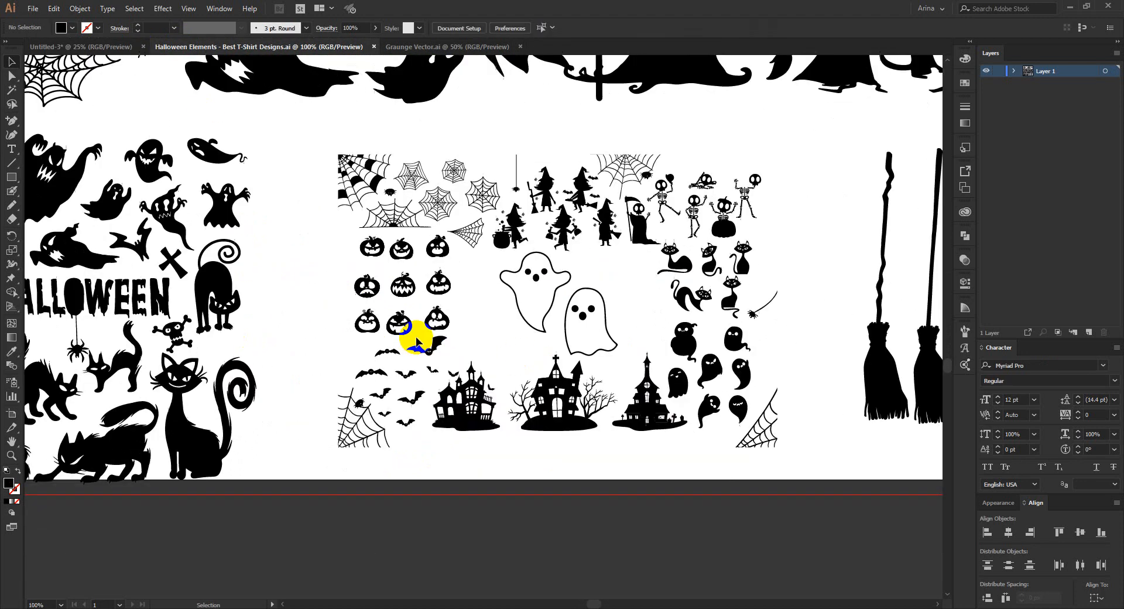
click(567, 422)
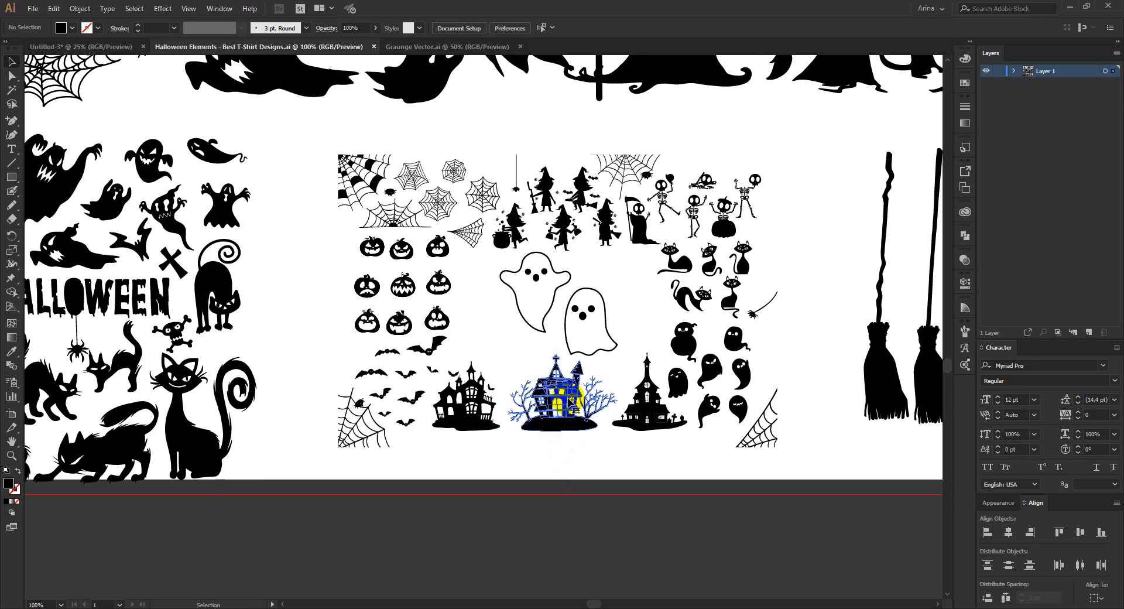
key(v)
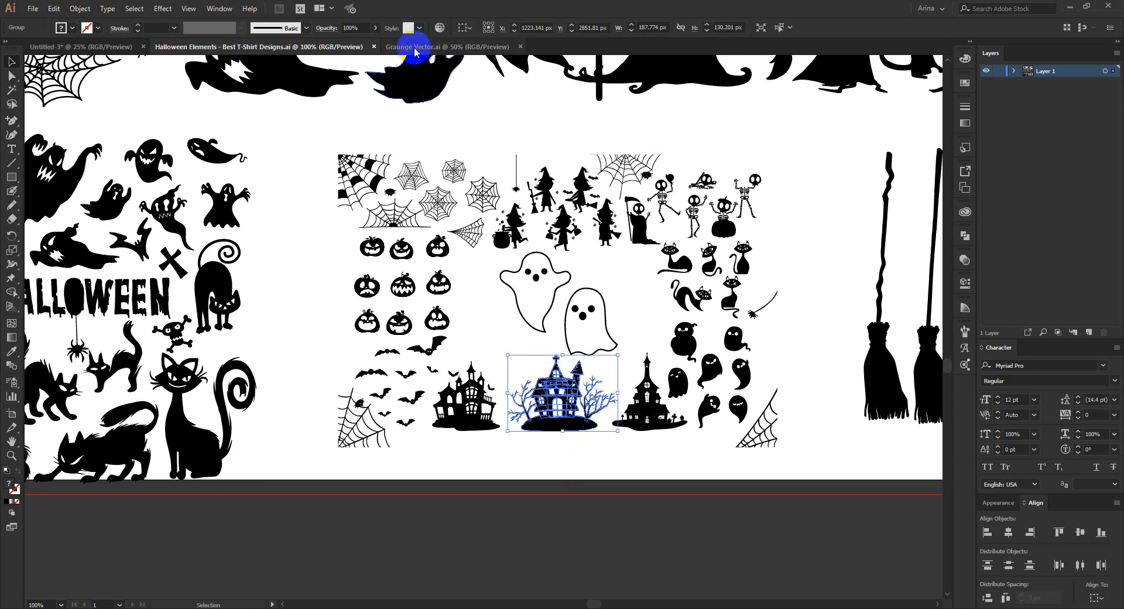
- Paste the haunted house into the T-shirt document, enlarge it to about 1050 × 728 px and park it right of the artboard
click(102, 46)
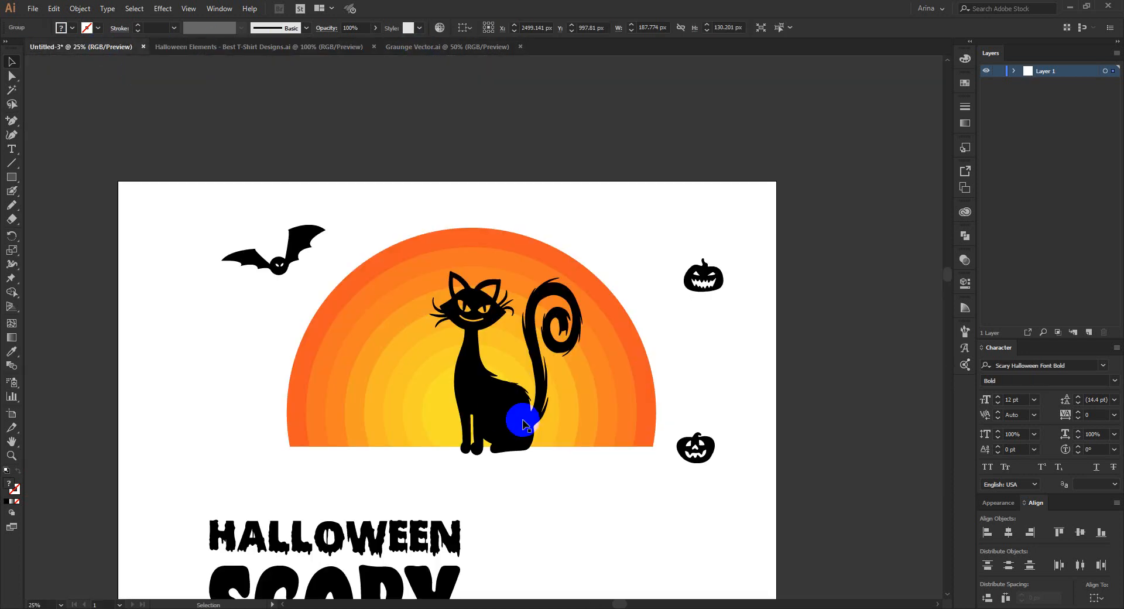
key(ctrl+v)
drag(497, 335, 623, 423)
drag(490, 389, 679, 418)
scroll(155, 360, down, 1)
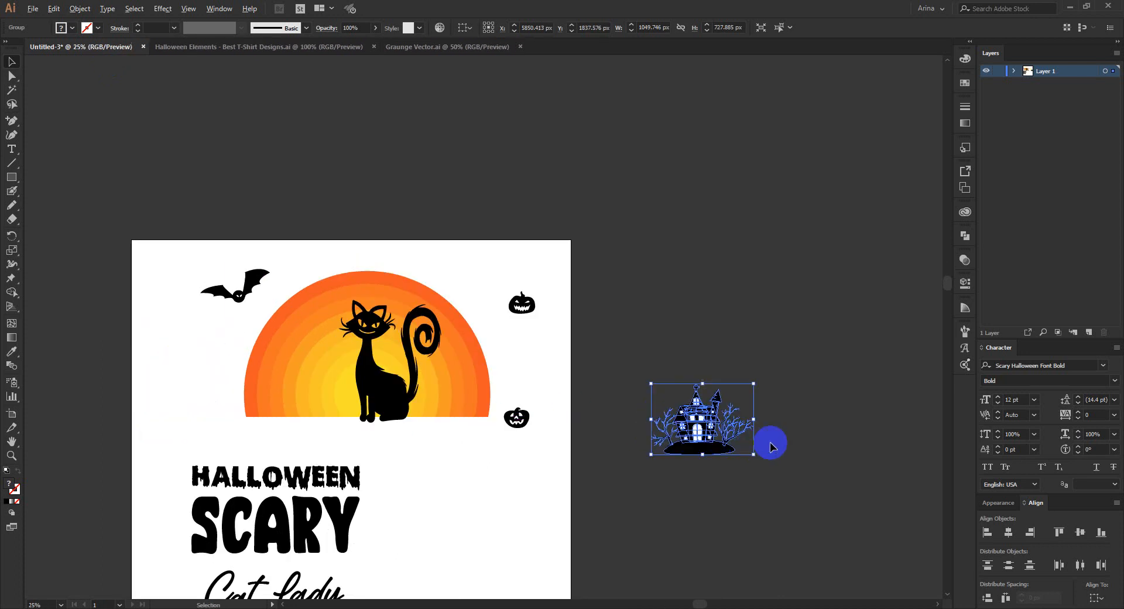
- Isolate the haunted house group, select all its white windows and door shapes with the Magic Wand, and cut them out
scroll(767, 443, up, 3)
click(574, 508)
scroll(582, 396, up, 2)
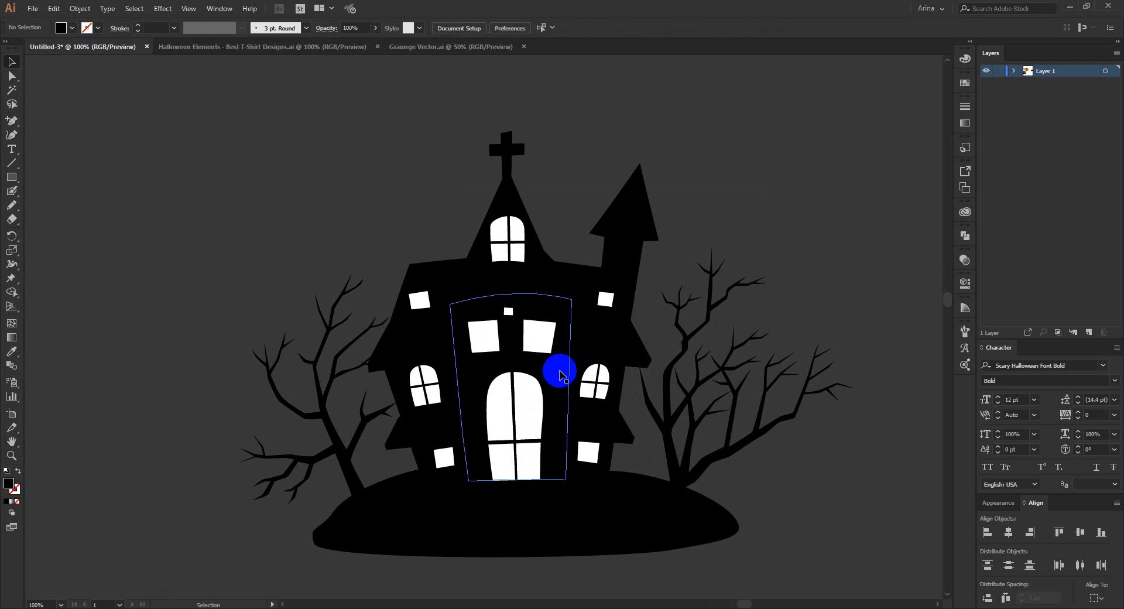
double_click(539, 326)
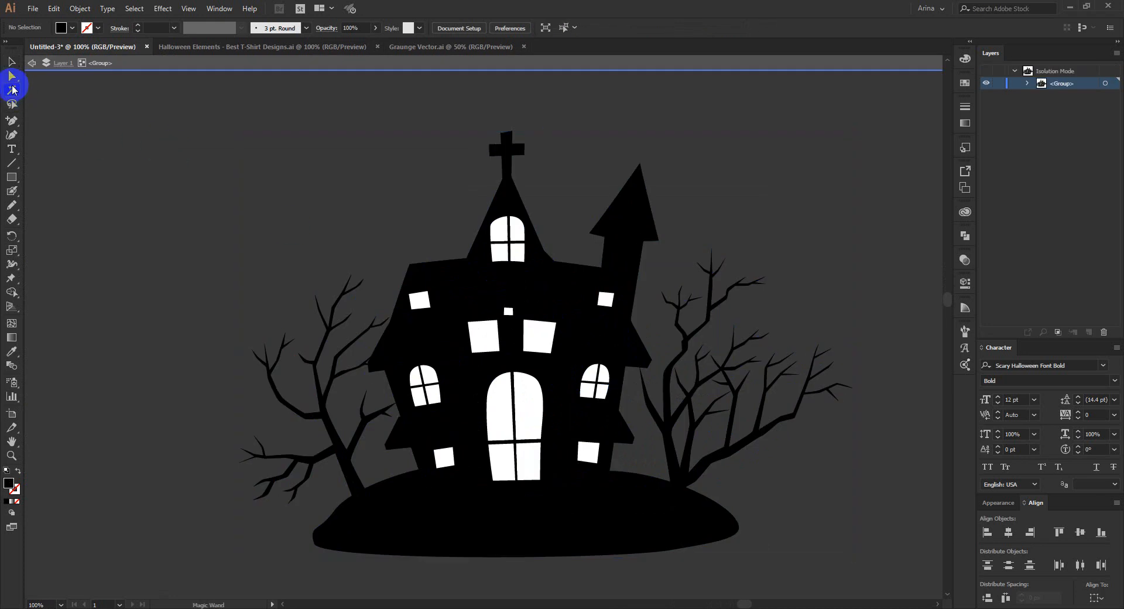
click(502, 241)
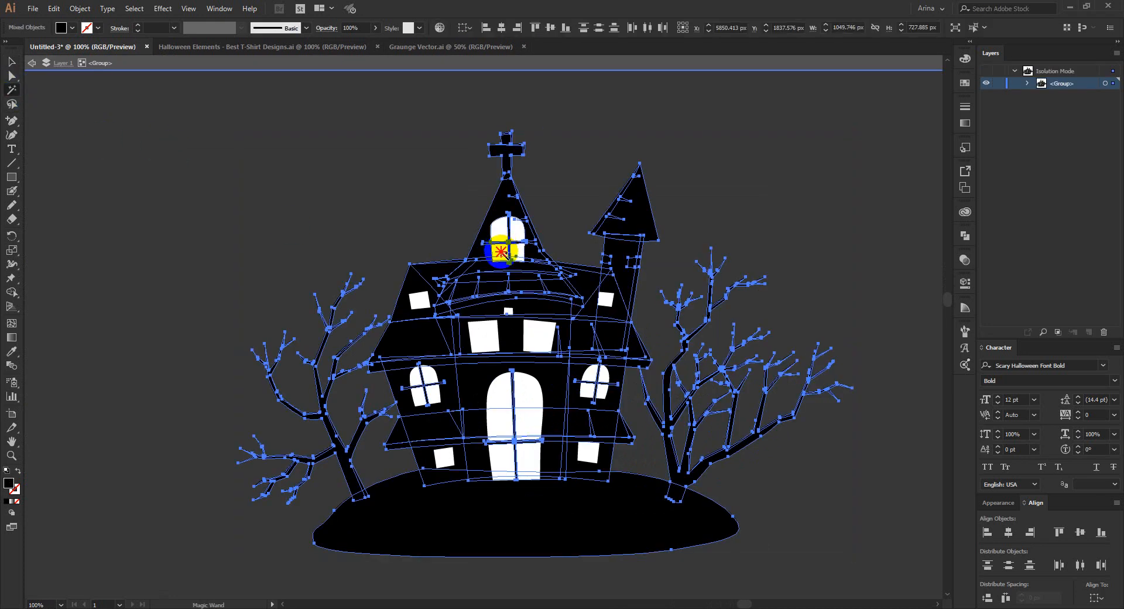
click(502, 253)
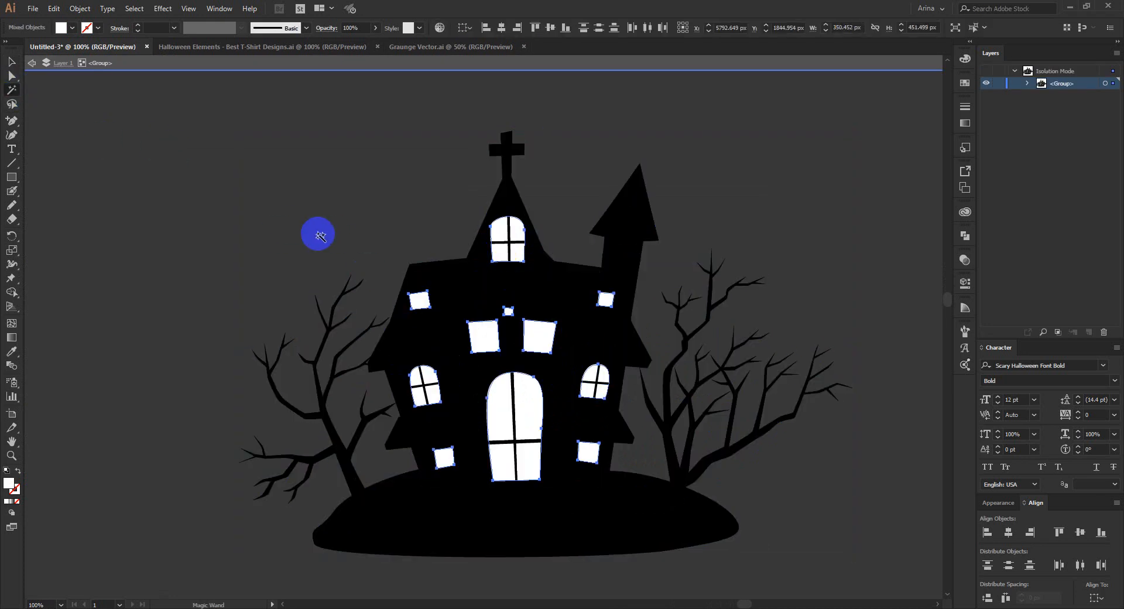
key(Delete)
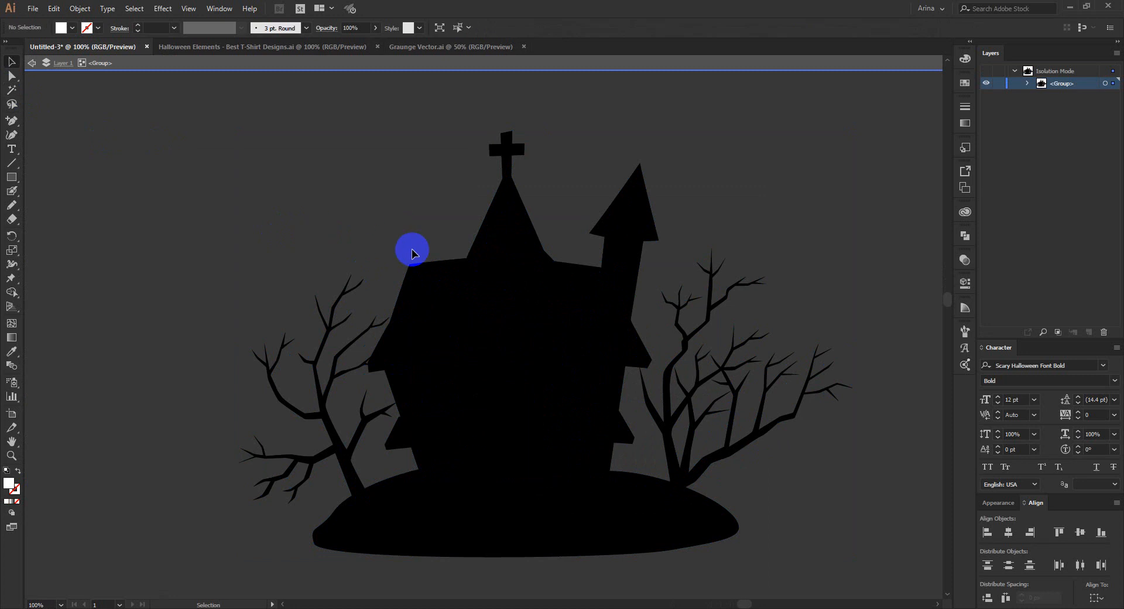
- Add an opacity mask with Clip turned off to the house body and paste the cut windows in place into the mask
click(455, 277)
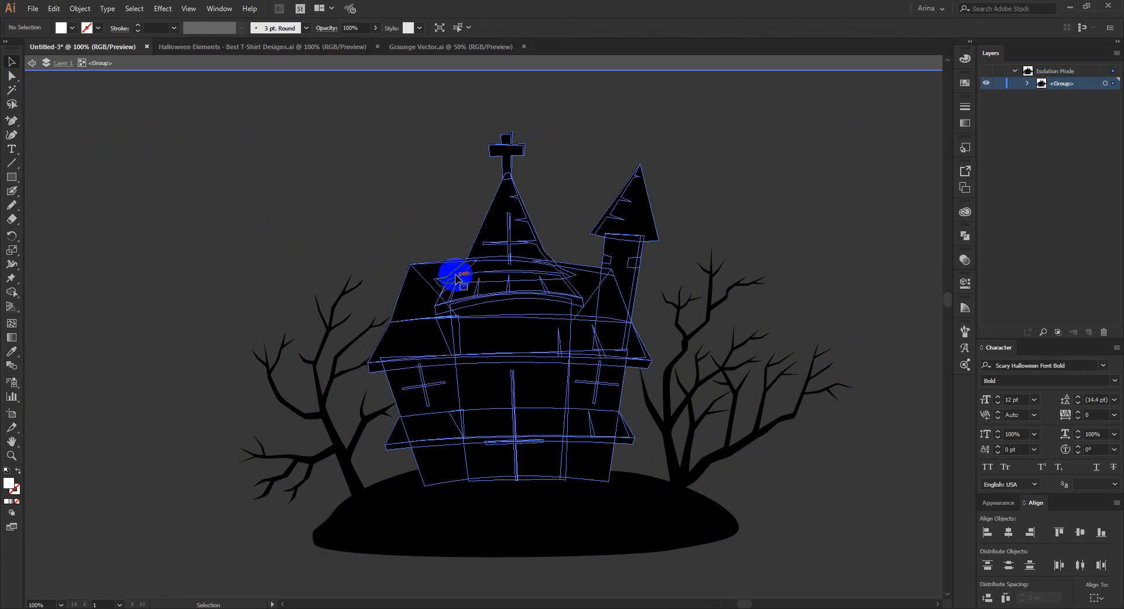
click(969, 261)
double_click(887, 303)
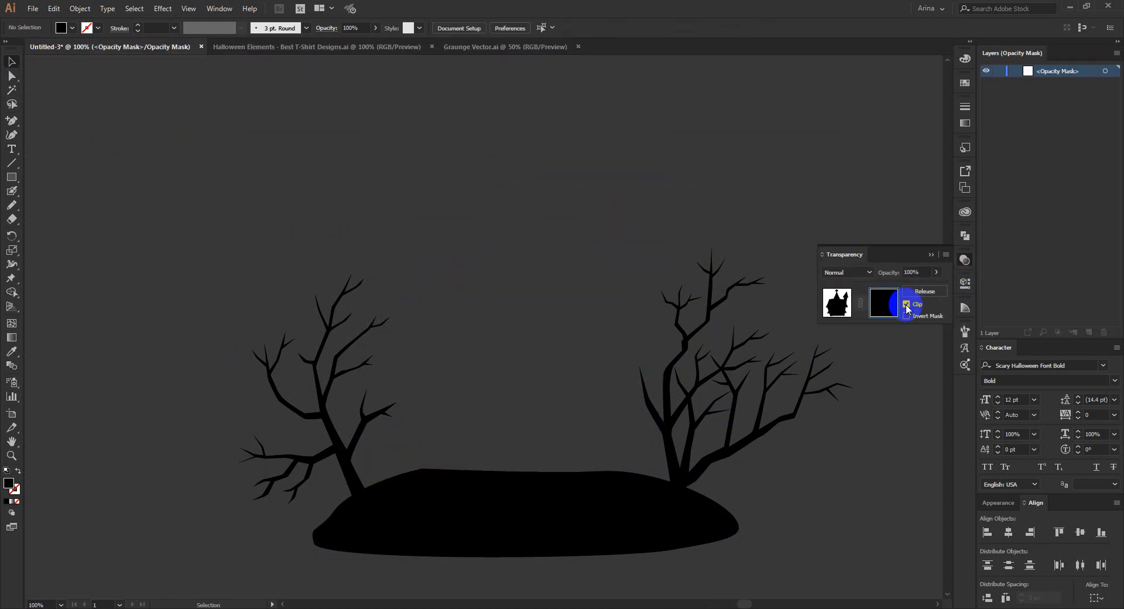
click(906, 304)
key(ctrl+a)
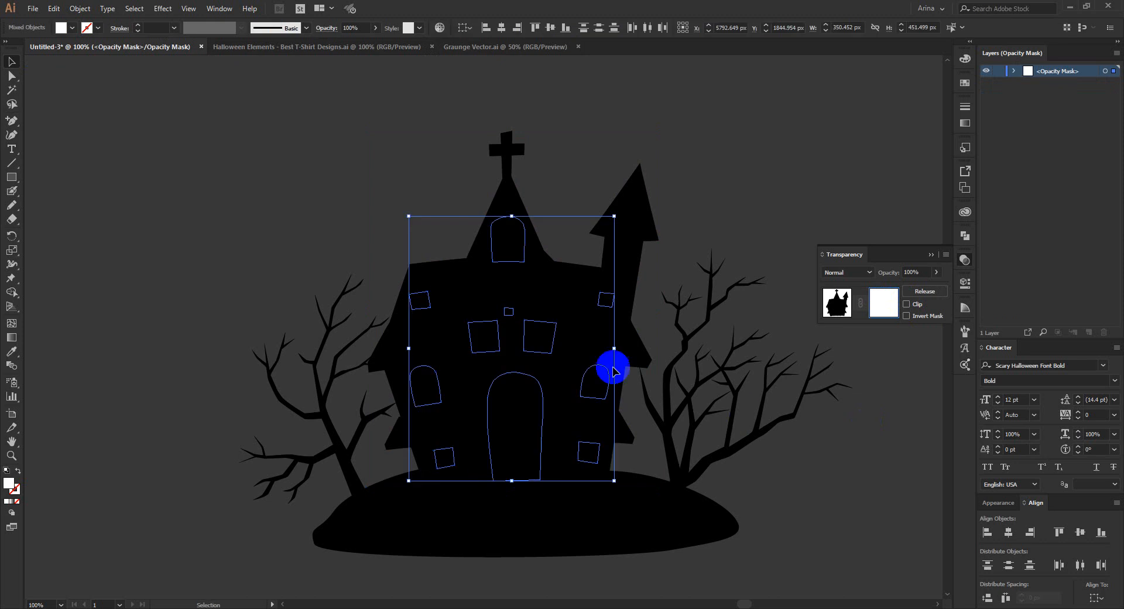
- Fill the window shapes in the opacity mask with black, then return to the artwork and leave the group's isolation mode
click(73, 29)
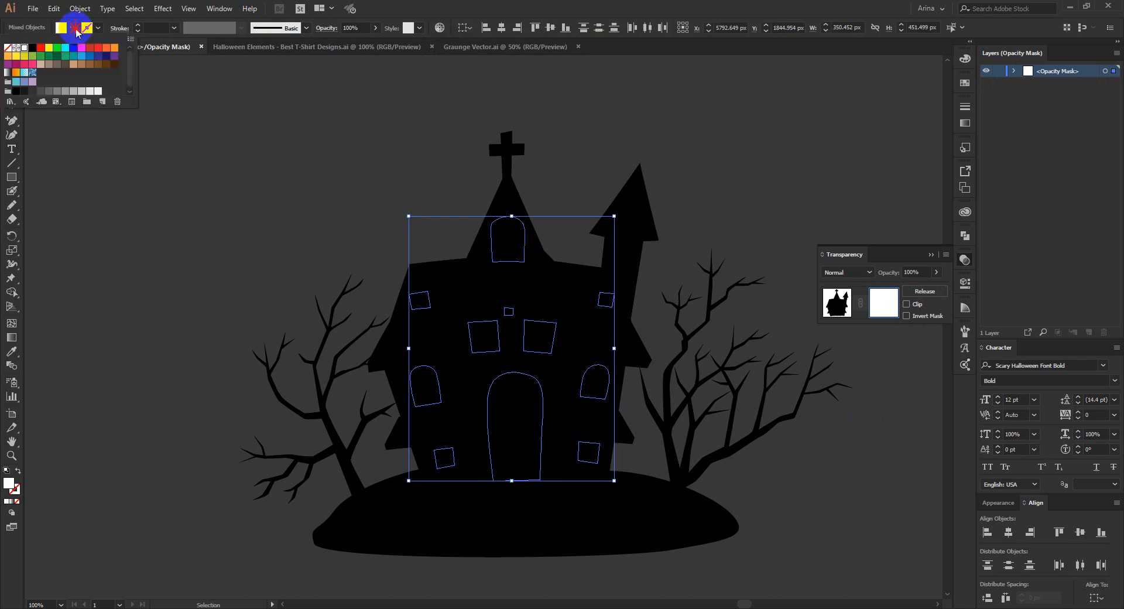
click(33, 47)
click(837, 302)
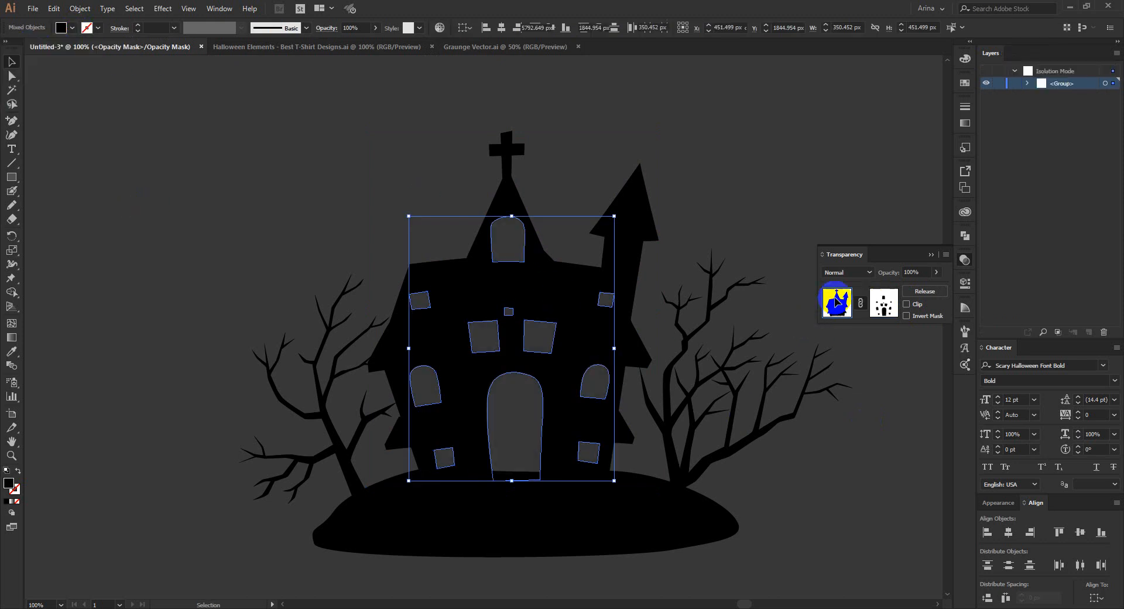
click(740, 151)
- Move the haunted house onto the artboard below the lower pumpkin and deselect it
scroll(665, 320, down, 3)
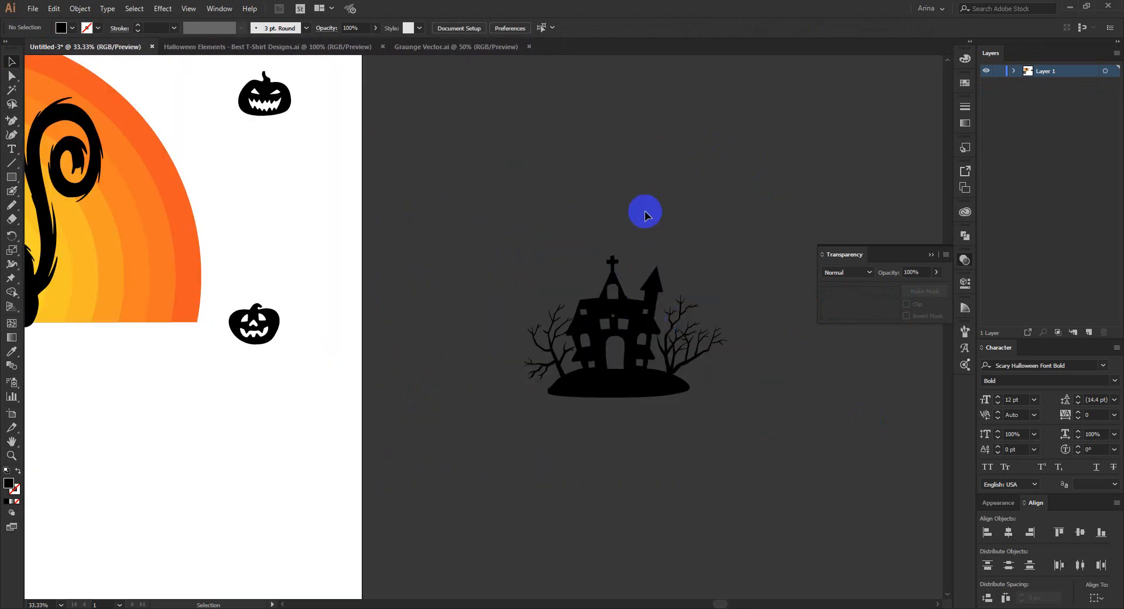
scroll(741, 286, down, 1)
drag(668, 330, 391, 457)
click(536, 454)
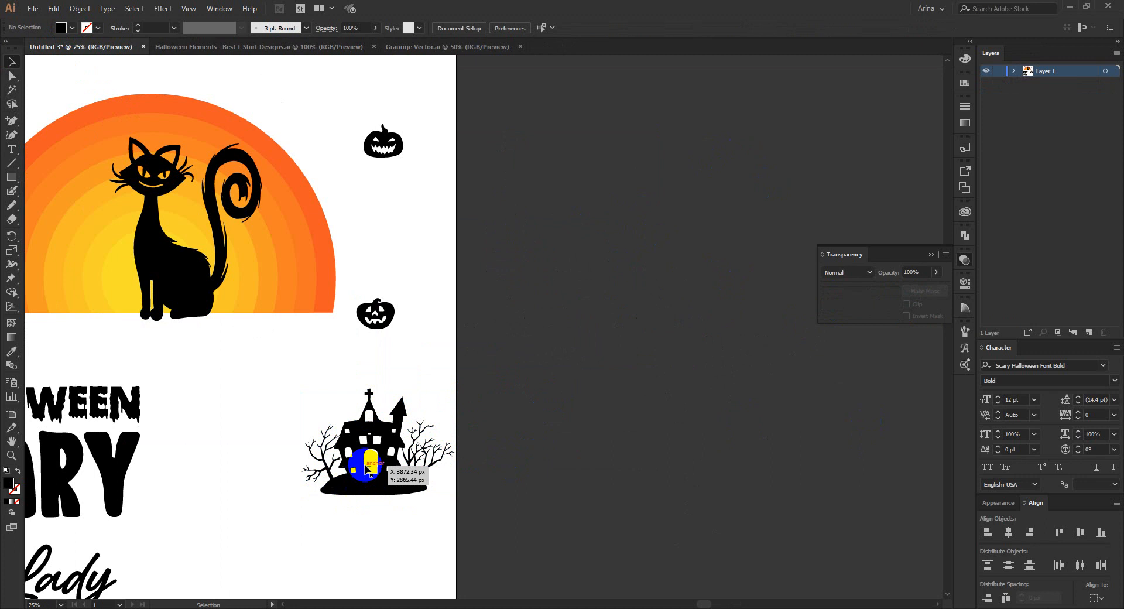
- Move the haunted house onto the sun's lower left beside the cat and enlarge it to about 1234 × 856 px
scroll(526, 427, down, 3)
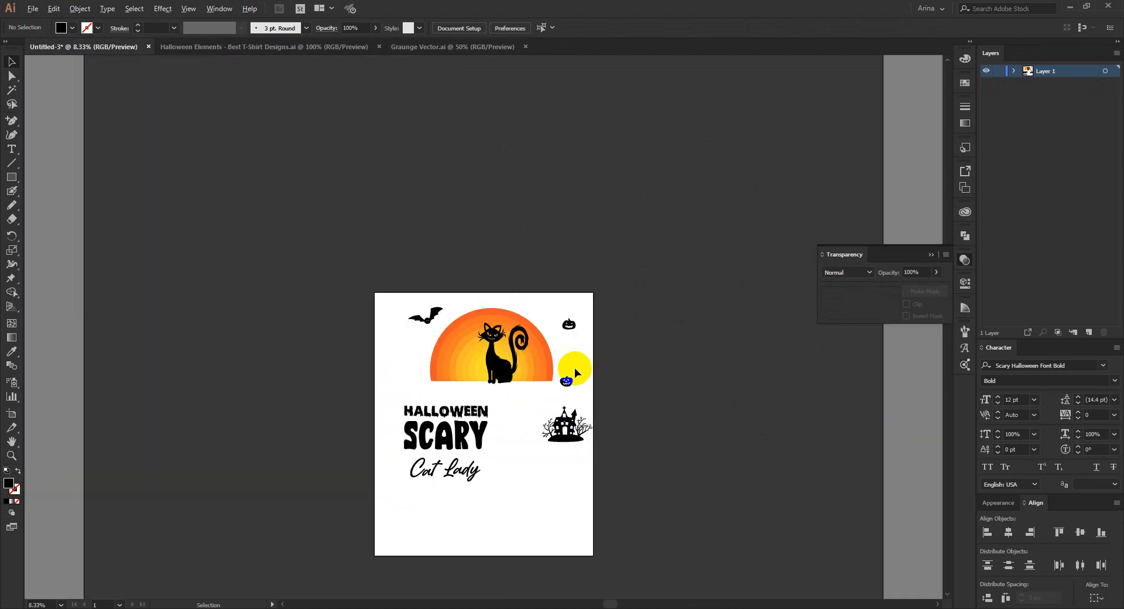
scroll(574, 368, up, 3)
drag(559, 538, 280, 364)
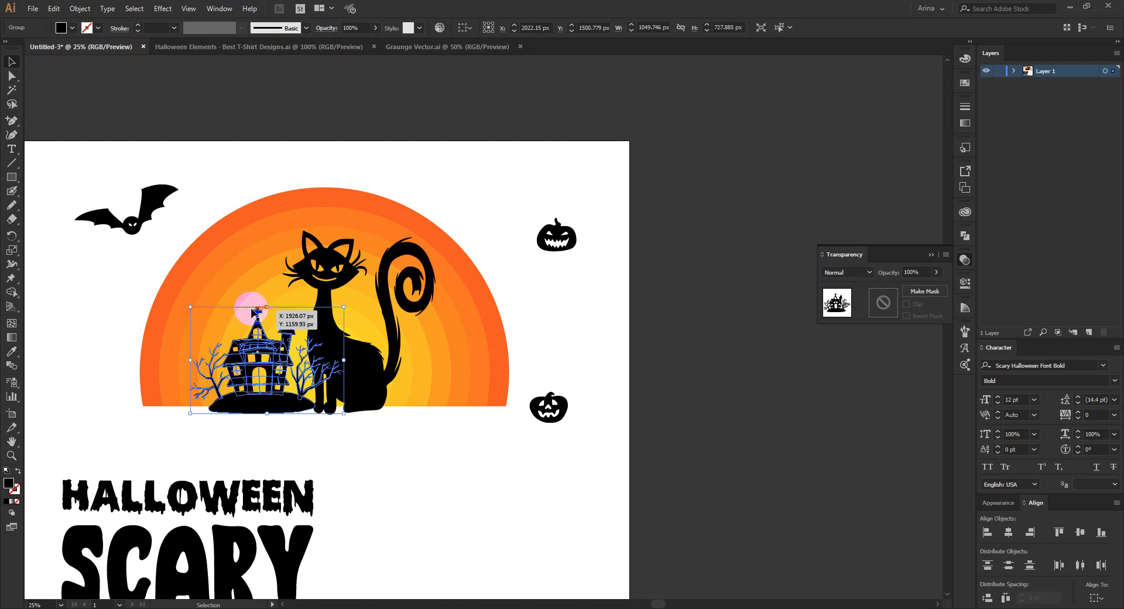
shift+click(266, 307)
click(320, 455)
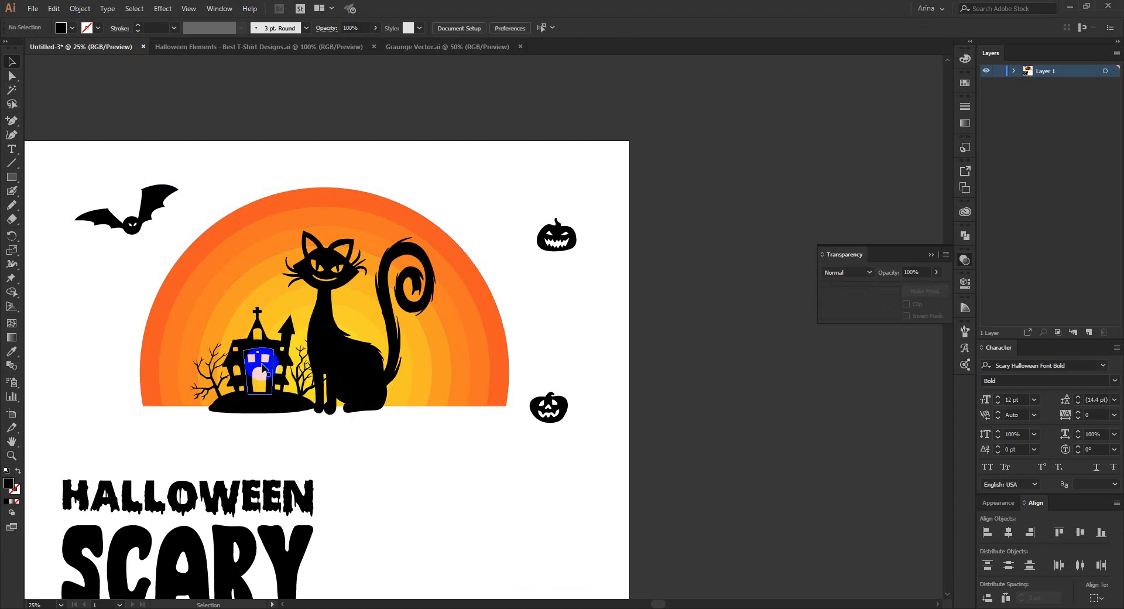
click(262, 312)
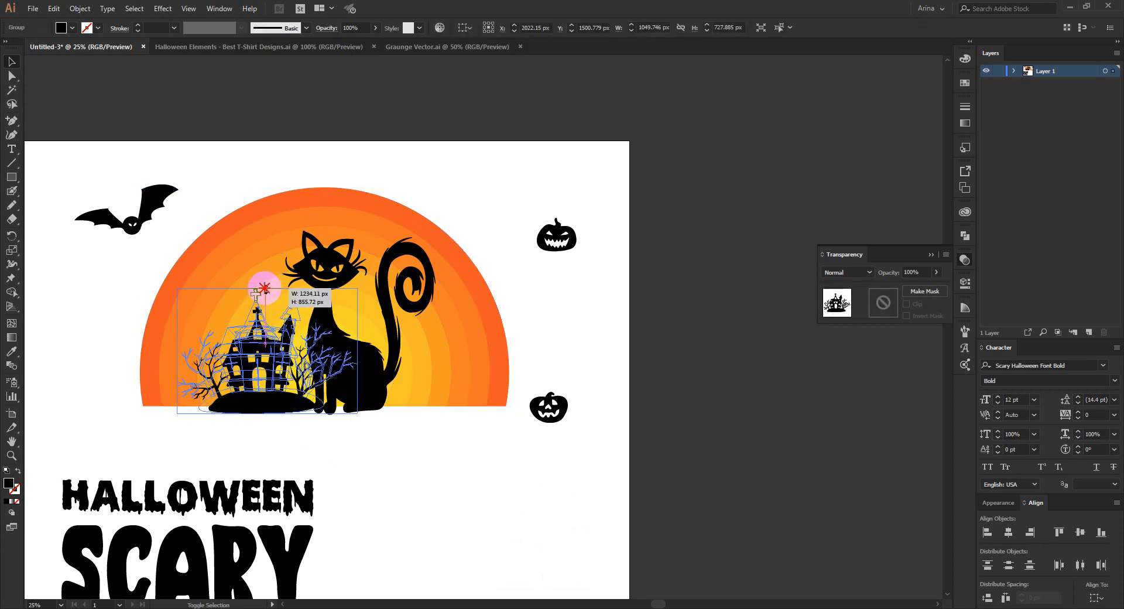
click(369, 432)
scroll(245, 247, up, 1)
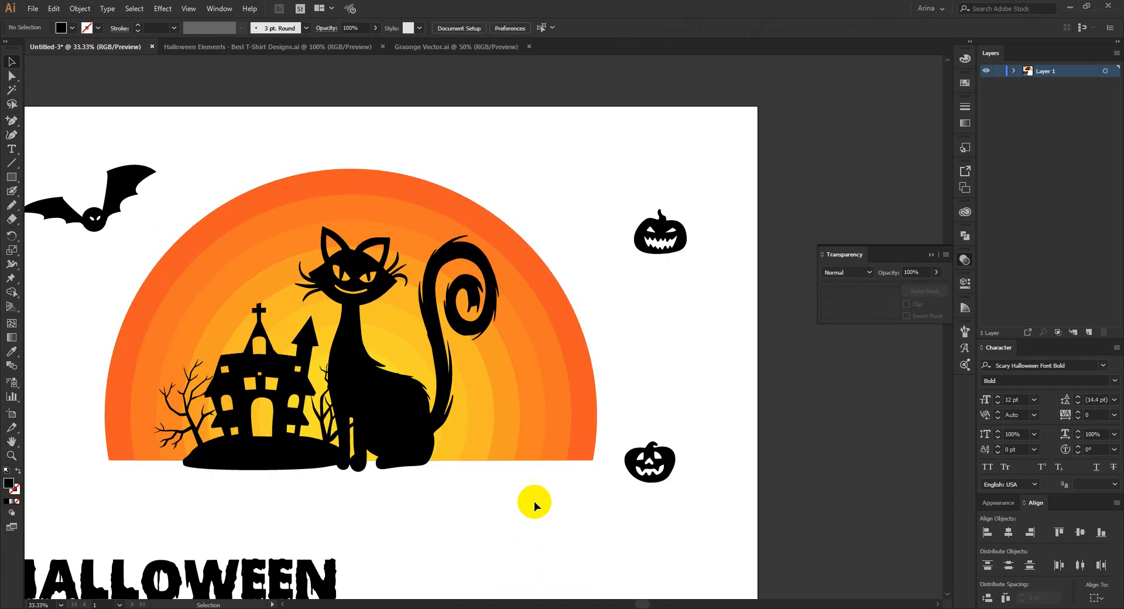
- Shrink the cat to about 914 × 1098 px and place it against the haunted house's right side, on the sun's base
drag(407, 424, 446, 427)
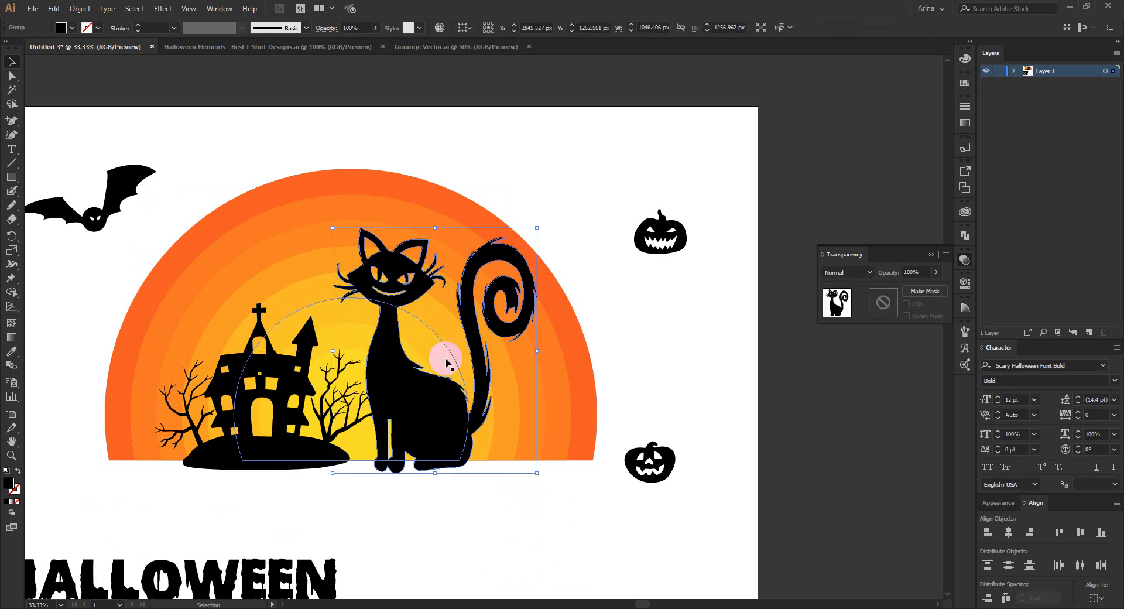
drag(435, 230, 435, 258)
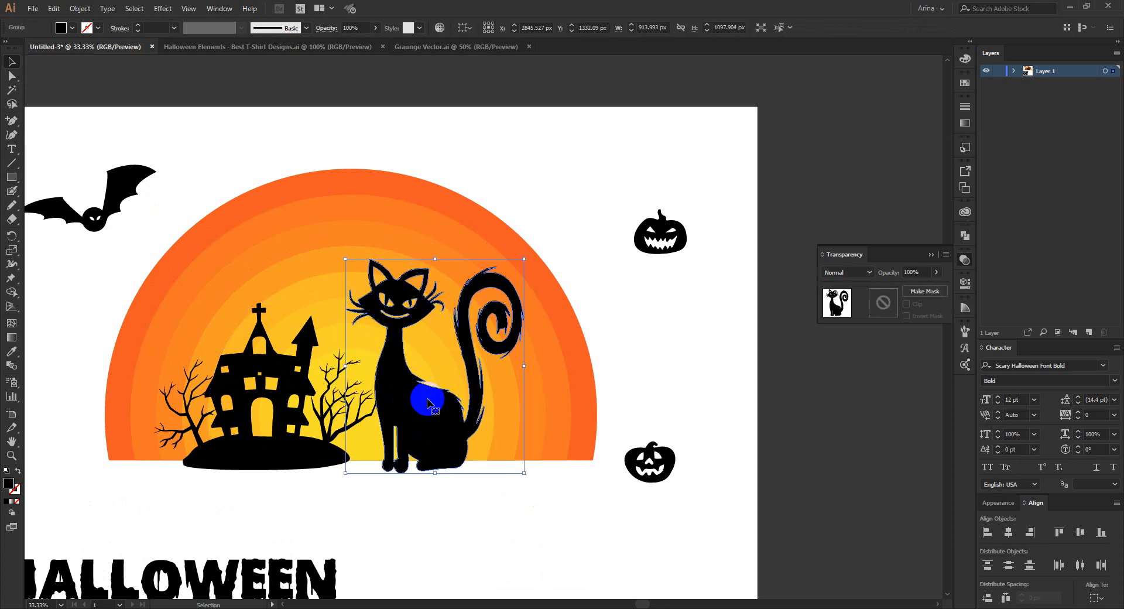
drag(427, 397, 389, 398)
click(462, 543)
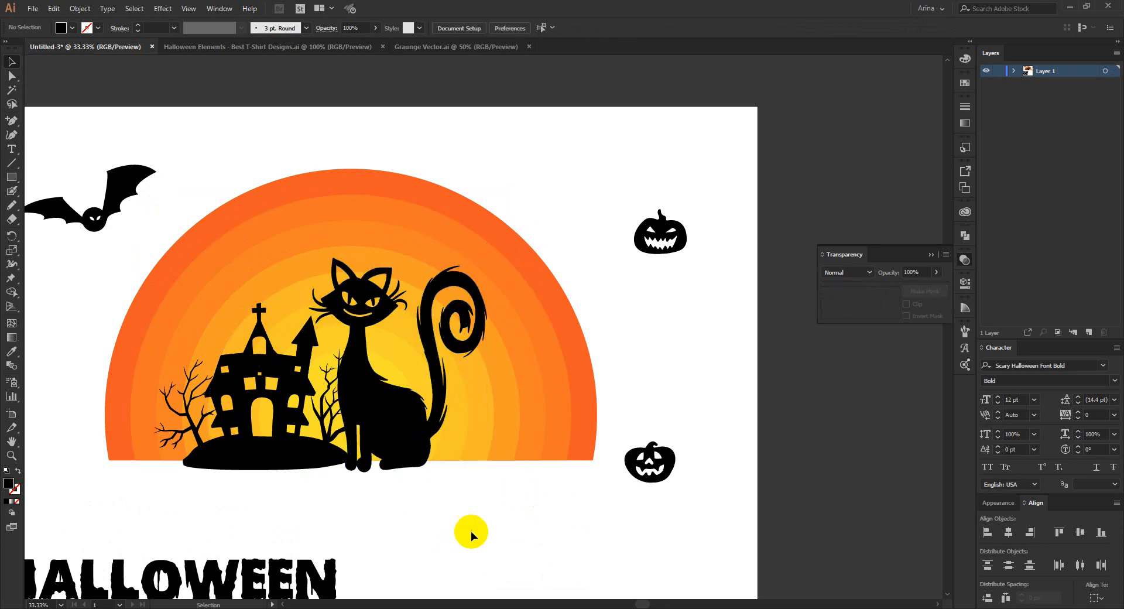
- Move both pumpkins onto the sun beside the cat's tail, enlarge them slightly and stack the angry-faced one above the other
scroll(475, 515, down, 1)
scroll(449, 499, up, 1)
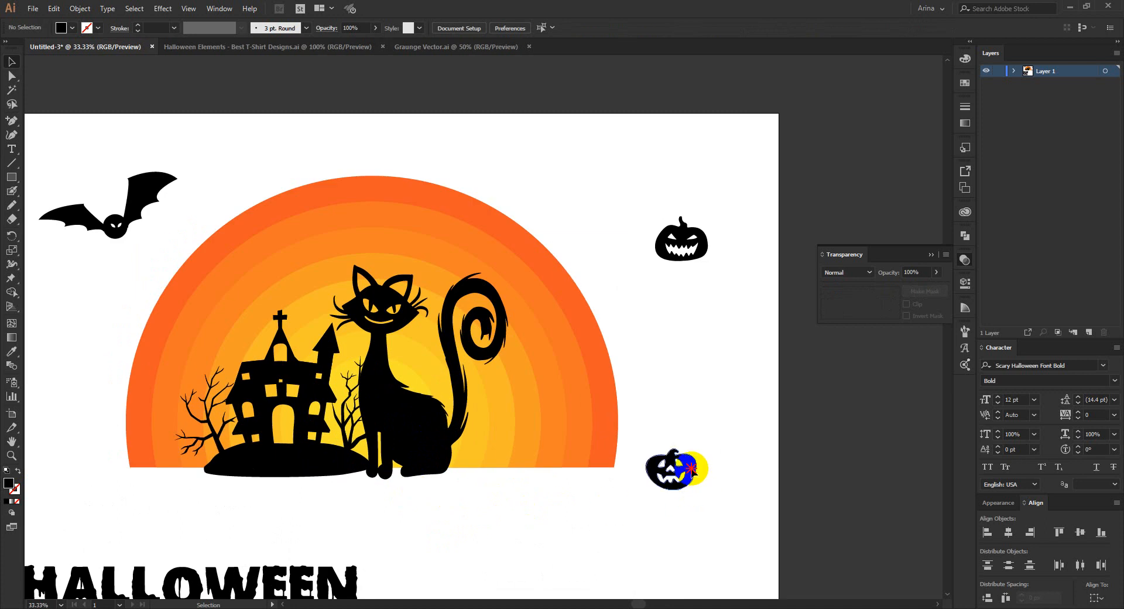
drag(692, 469, 508, 436)
drag(679, 275, 508, 385)
mouse_move(532, 382)
mouse_down()
mouse_move(562, 381)
mouse_move(550, 384)
mouse_up()
click(660, 399)
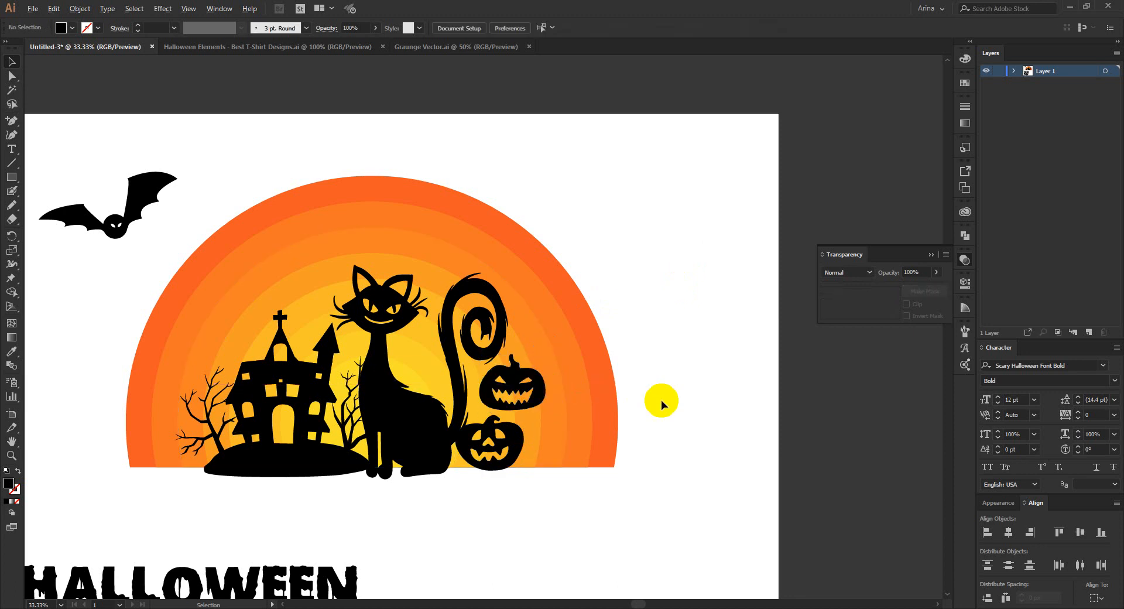
- Move the bat onto the sun's upper left, above the haunted house
key(ctrl+minus)
drag(278, 253, 389, 294)
click(315, 230)
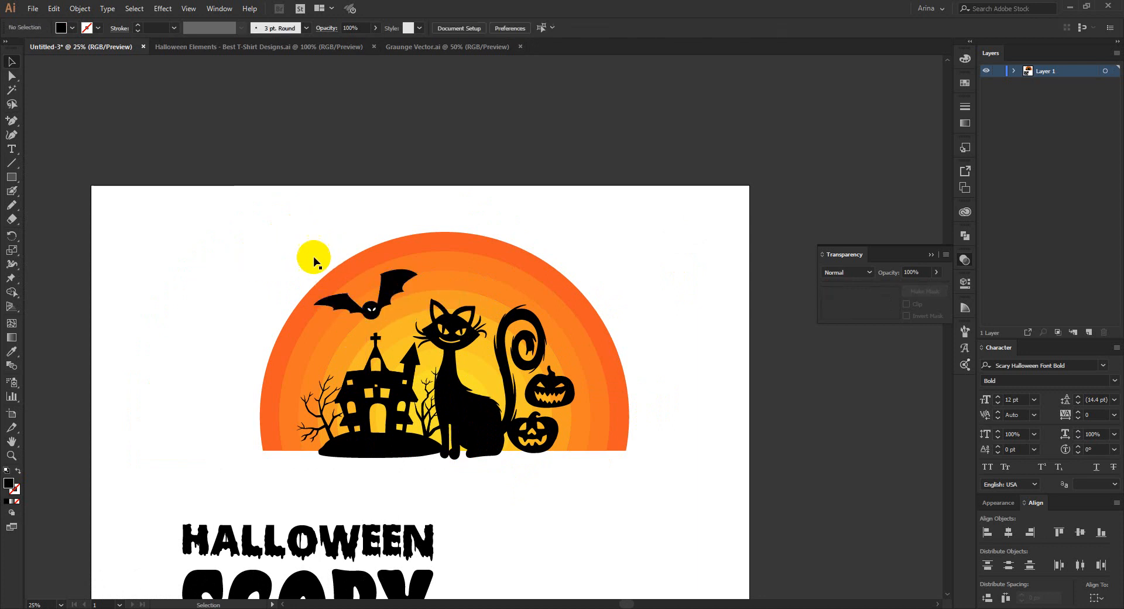
ctrl+space+click(312, 372)
click(534, 469)
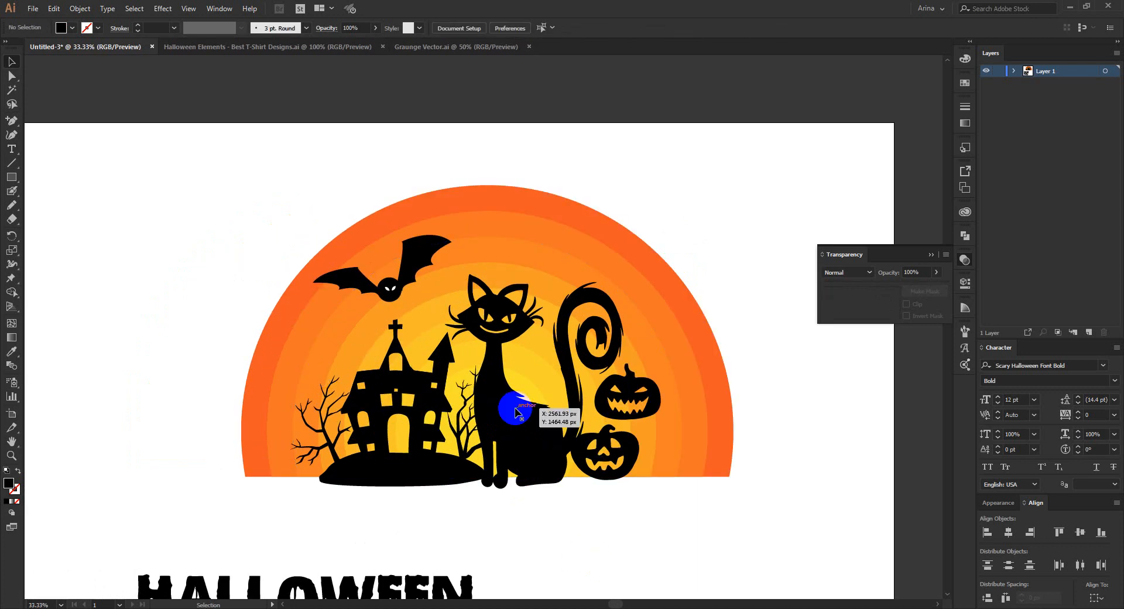
ctrl+alt+space+click(409, 374)
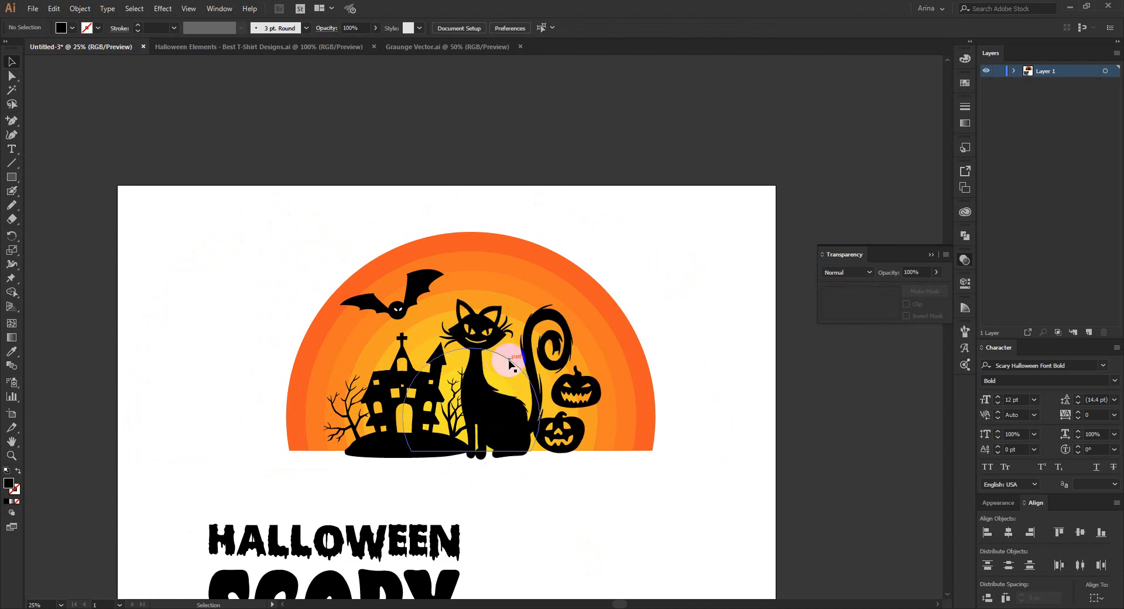
click(331, 369)
click(330, 292)
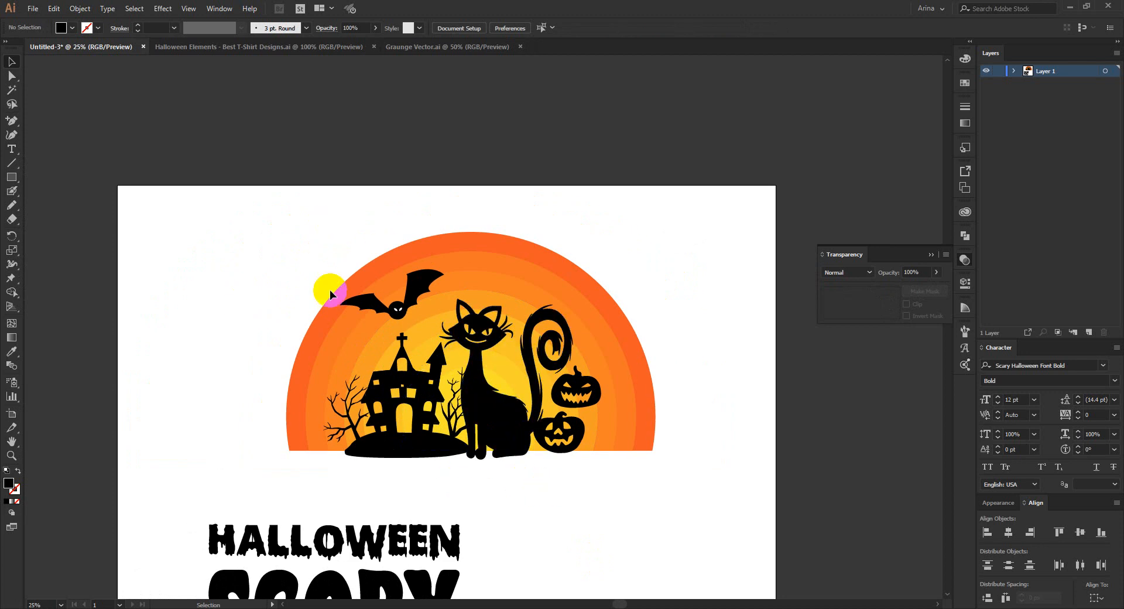
- Cut both white eyes out of the bat with the Shape Builder tool, making them see-through, and deselect the bat
ctrl+space+click(402, 309)
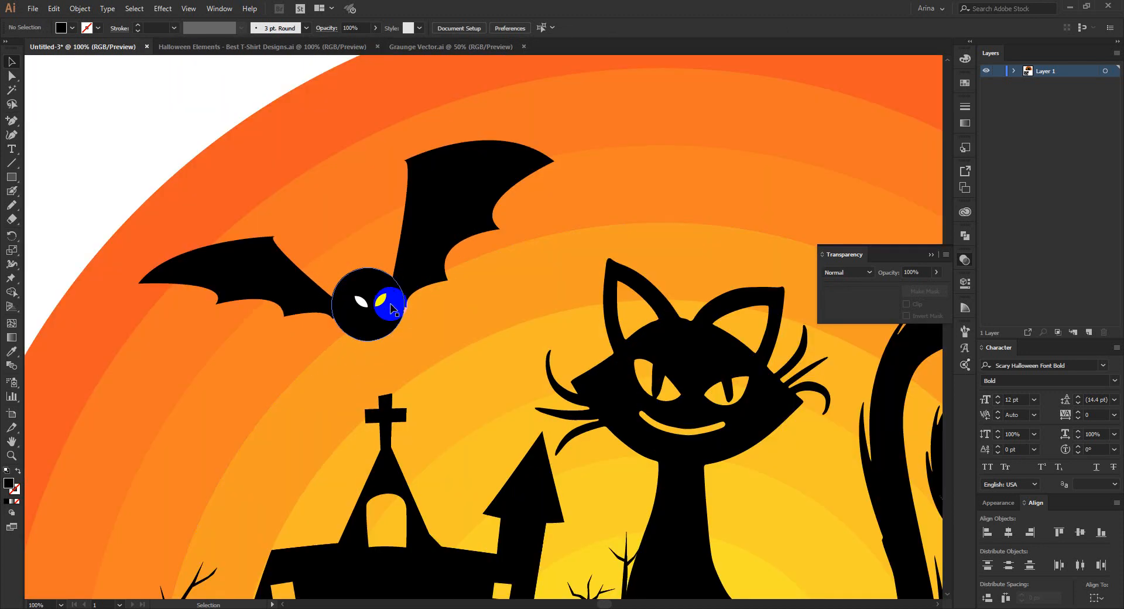
click(388, 304)
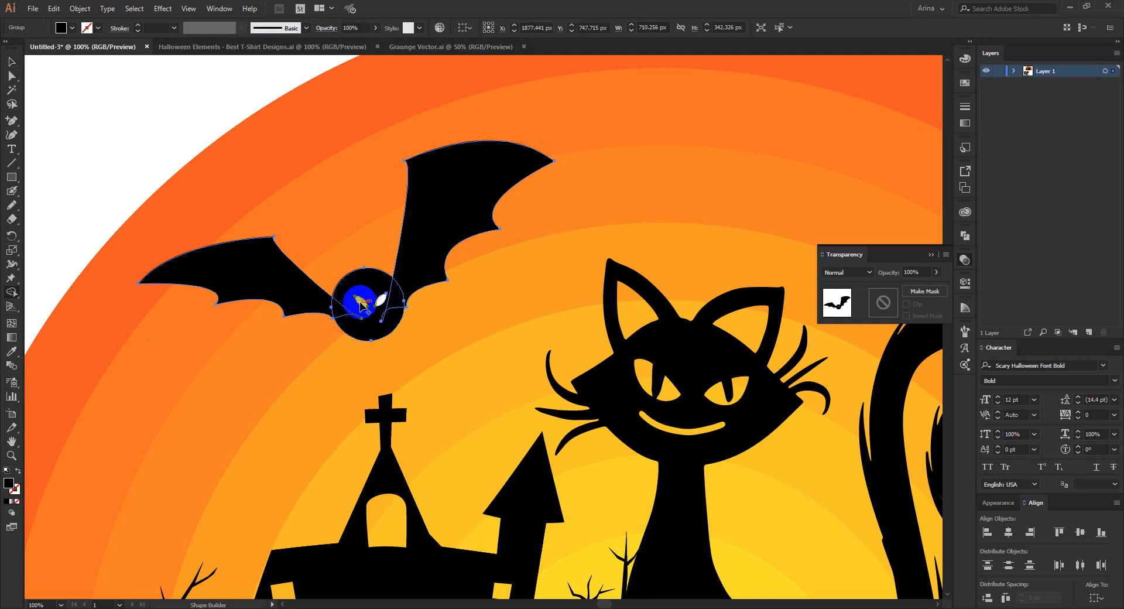
ctrl+space+click(376, 301)
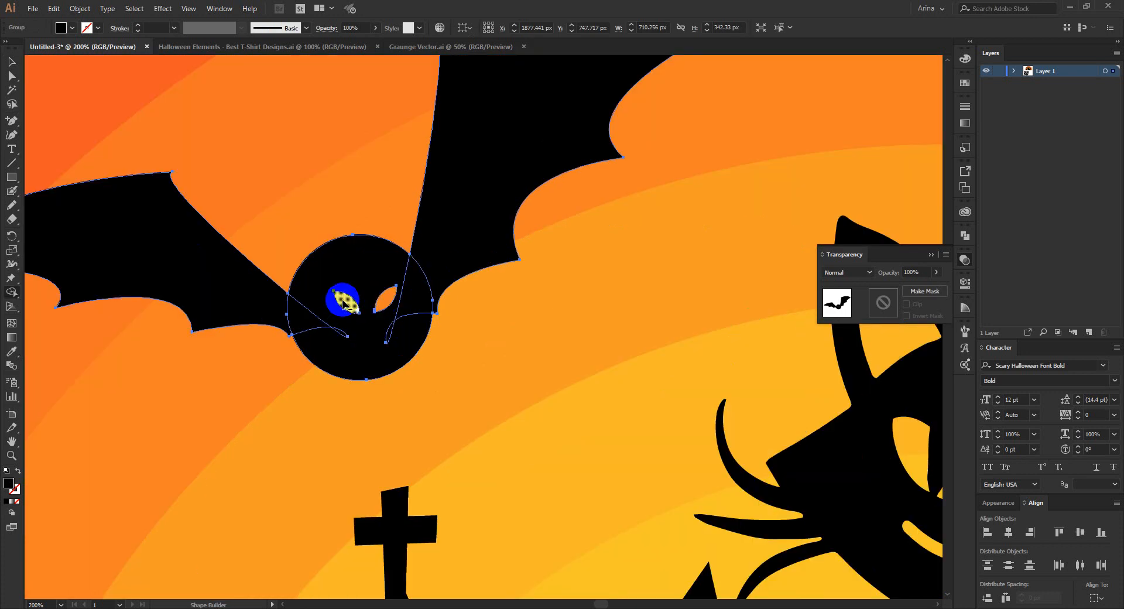
click(395, 319)
key(ctrl+minus)
key(ctrl+minus)
key(ctrl+minus)
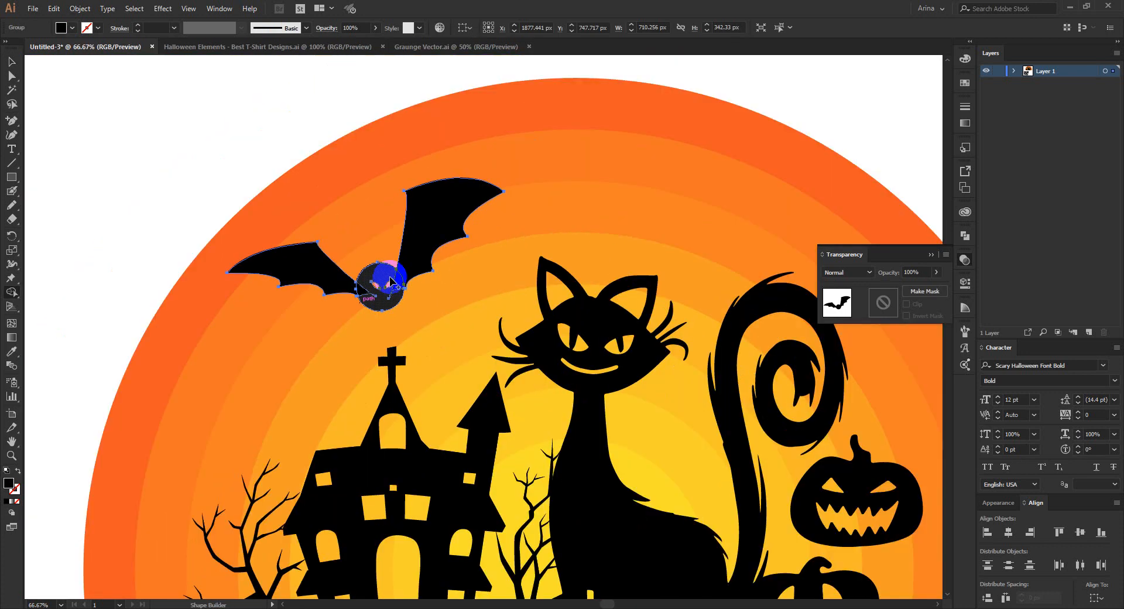
key(v)
key(ctrl+shift+a)
ctrl+alt+space+click(219, 177)
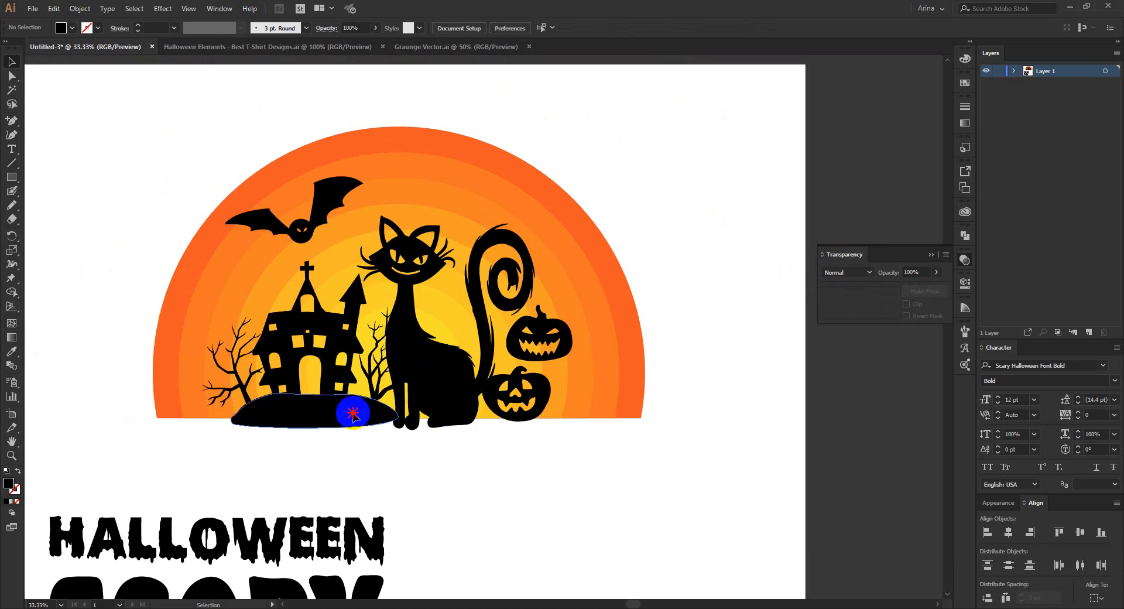
- Remove the haunted house, bat and both pumpkins from the sun artwork, and select the sun group behind the cat
click(354, 404)
shift+click(313, 222)
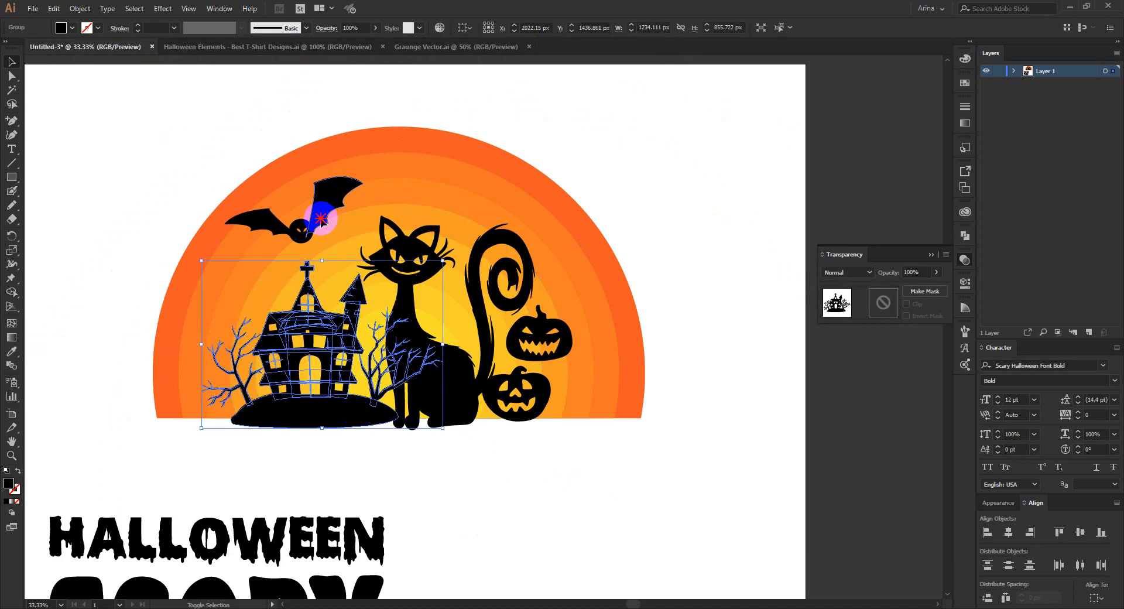
shift+click(513, 389)
shift+click(530, 333)
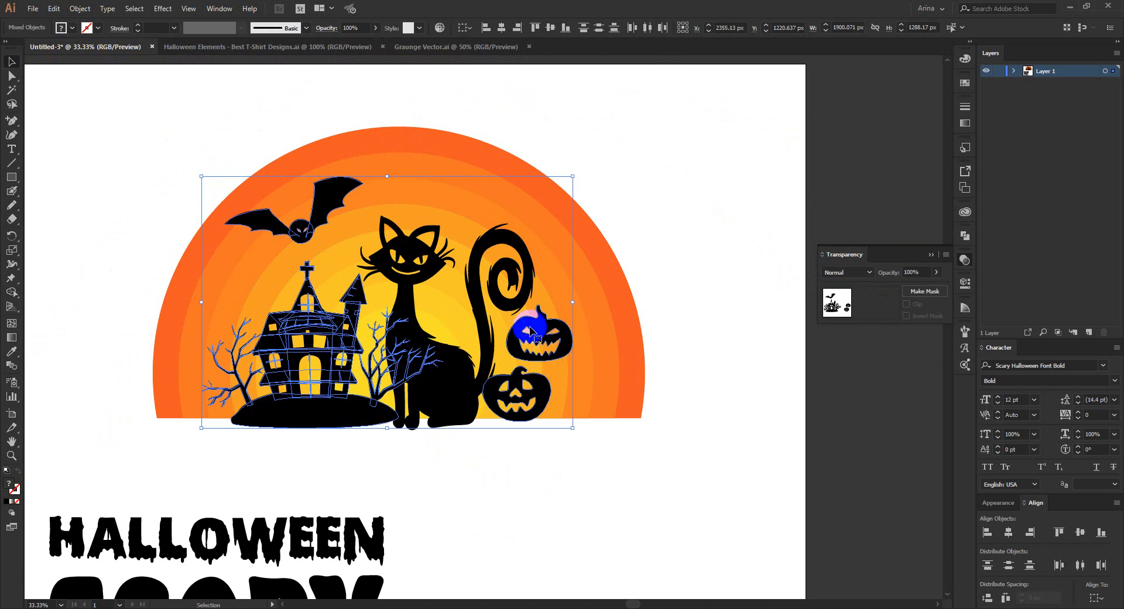
key(a)
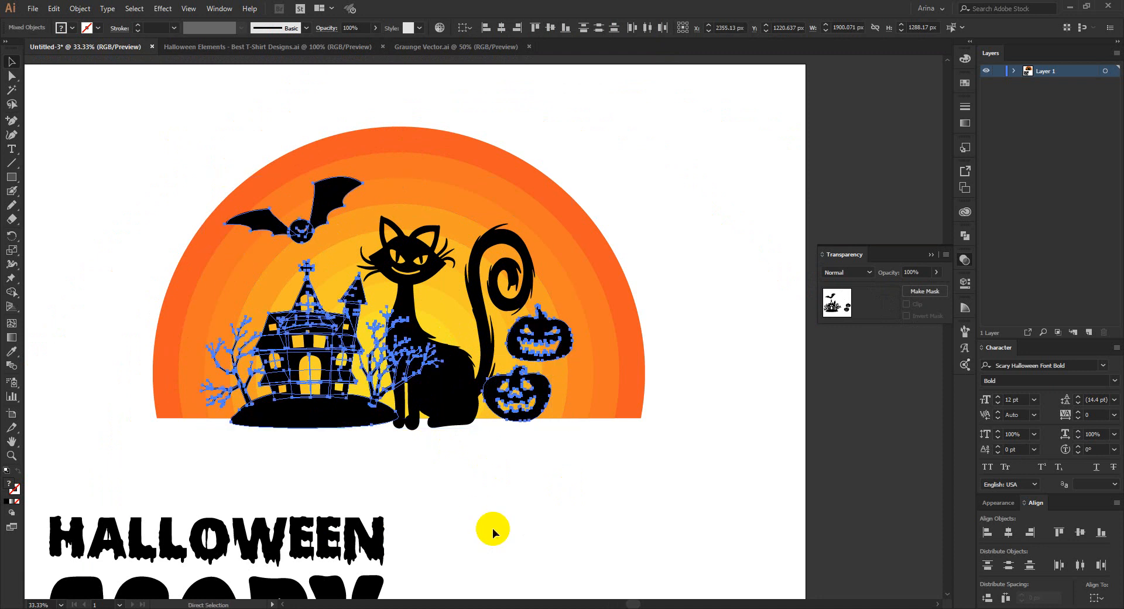
key(Delete)
key(v)
click(543, 416)
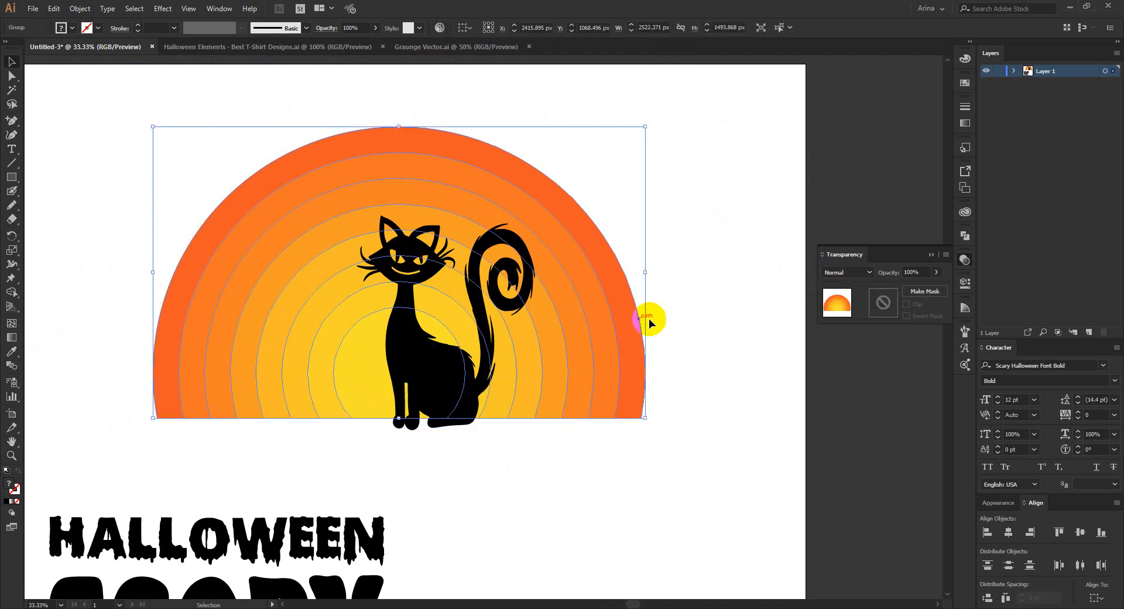
- Add a non-clipping opacity mask to the sun, paste the haunted house, bat and pumpkins into it, and return to the artwork
click(404, 391)
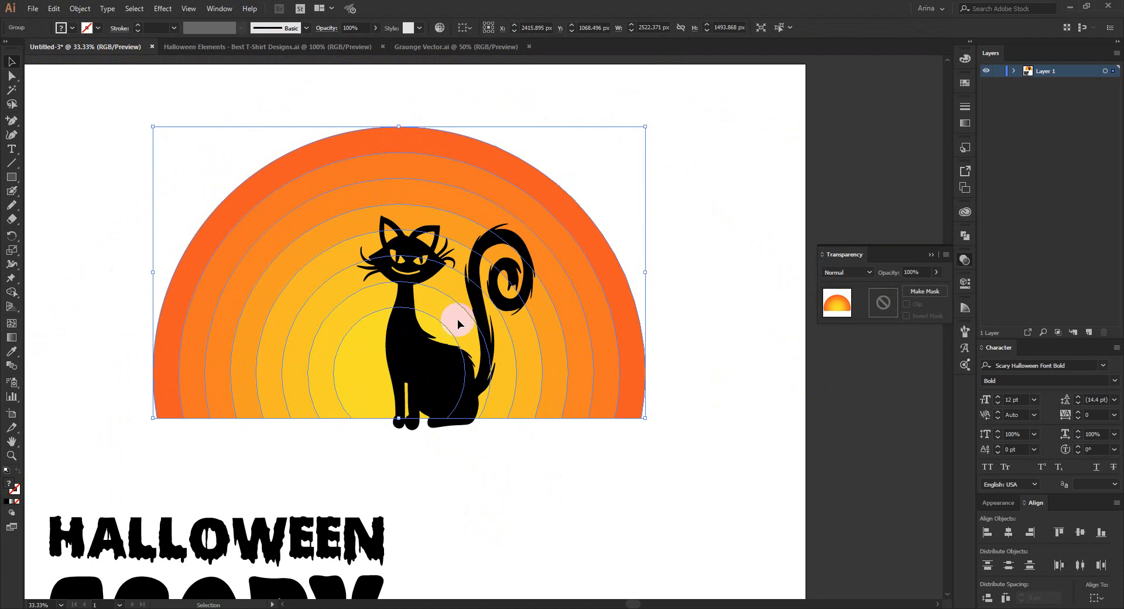
click(876, 304)
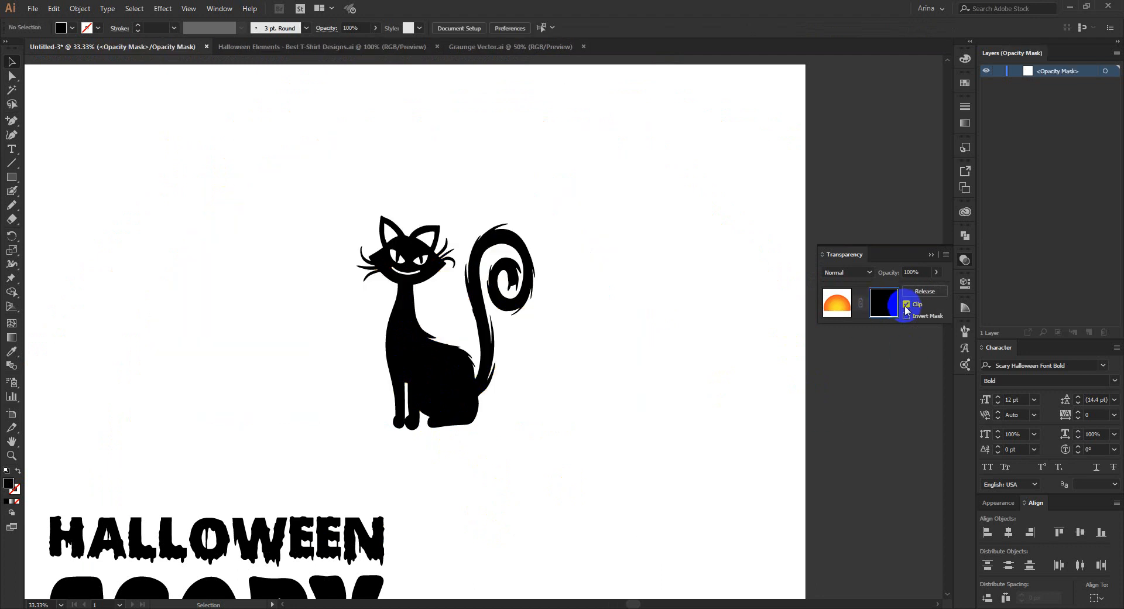
click(906, 304)
key(ctrl+v)
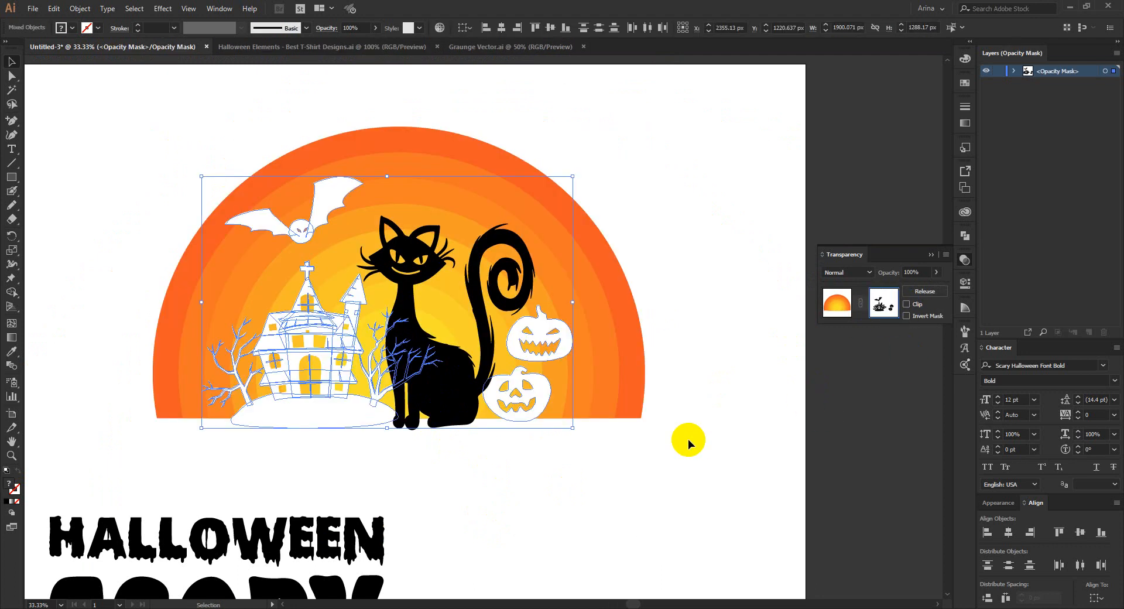
click(687, 439)
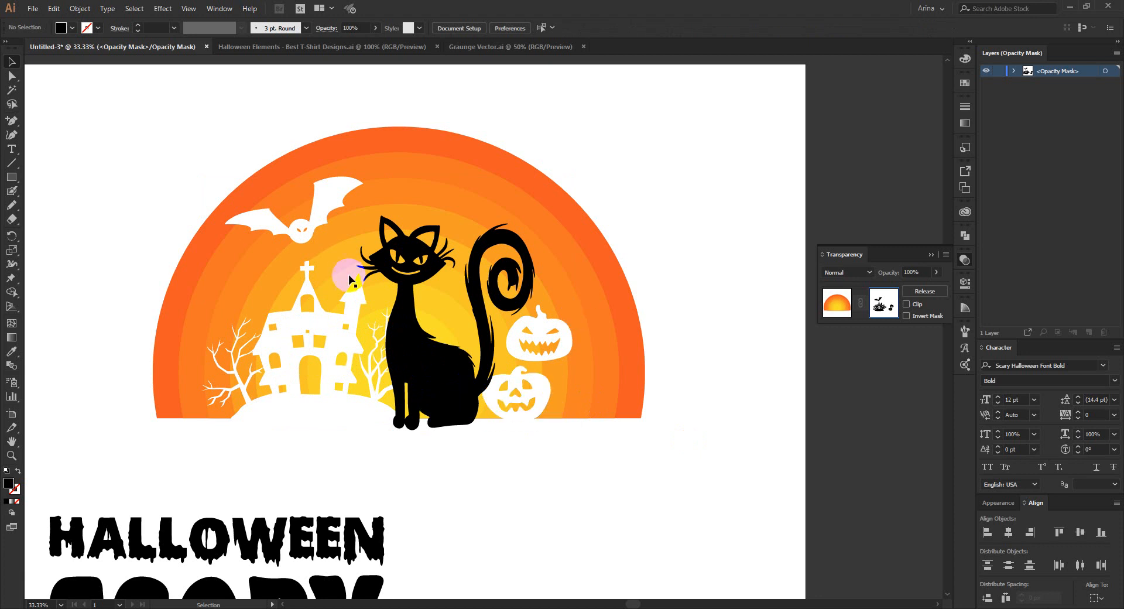
click(839, 301)
click(609, 458)
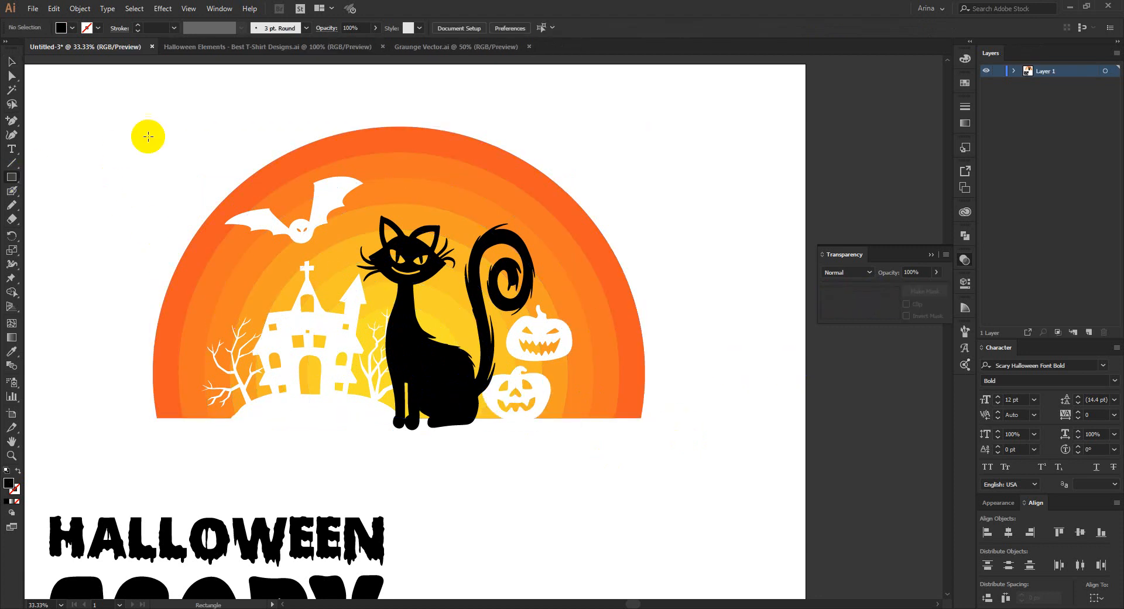
- Draw a black rectangle about 2832 × 1893 px around the sun artwork and place it behind everything as a backdrop
drag(119, 93, 671, 463)
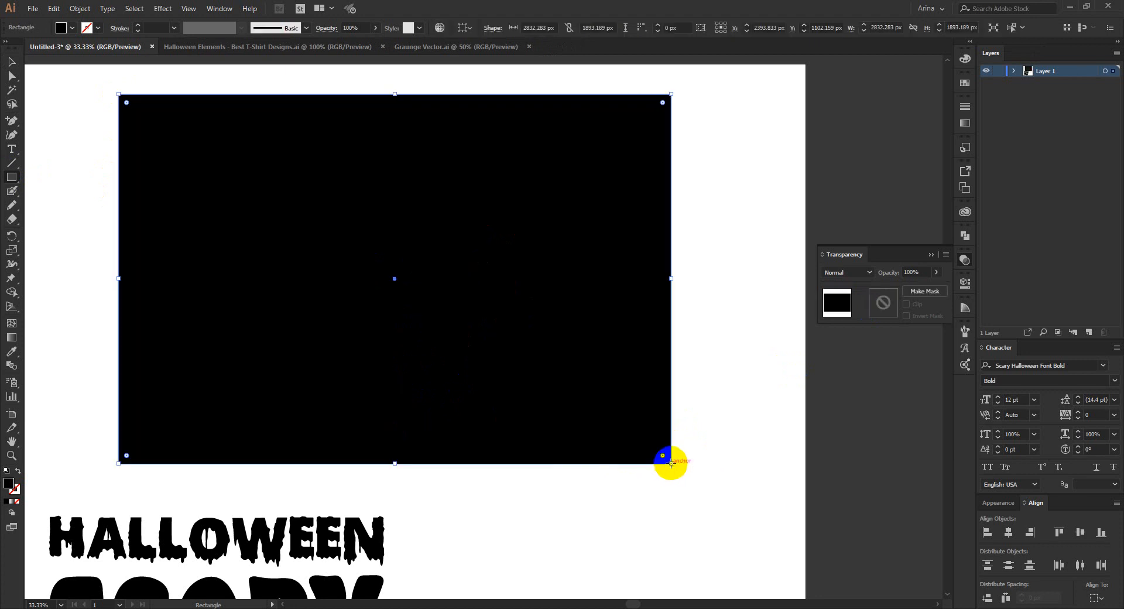
key(ctrl+x)
key(ctrl+b)
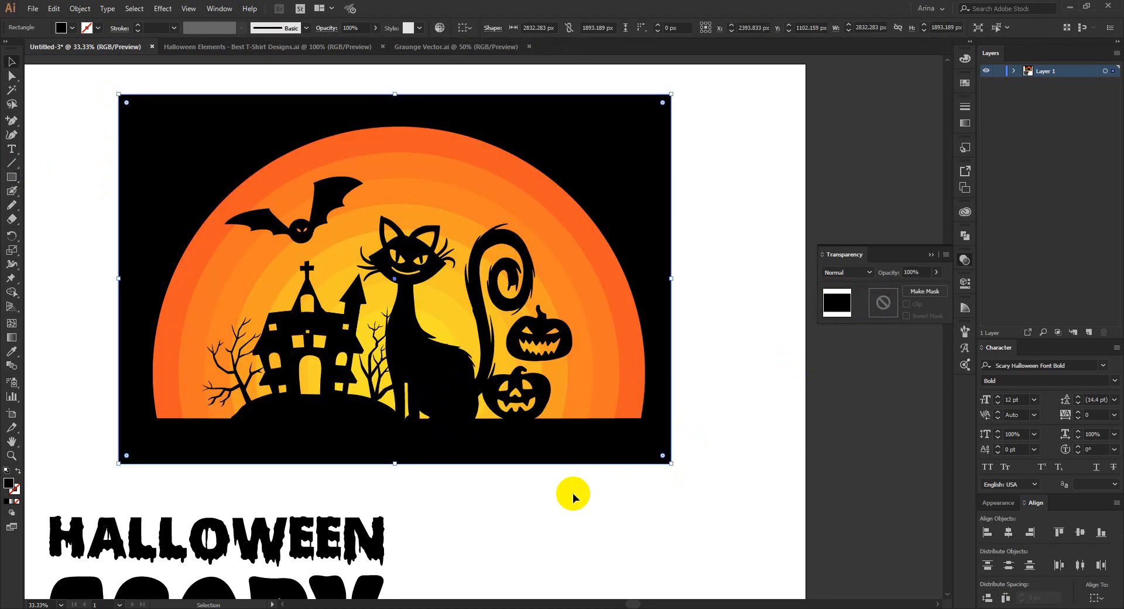
click(572, 496)
click(326, 339)
click(591, 472)
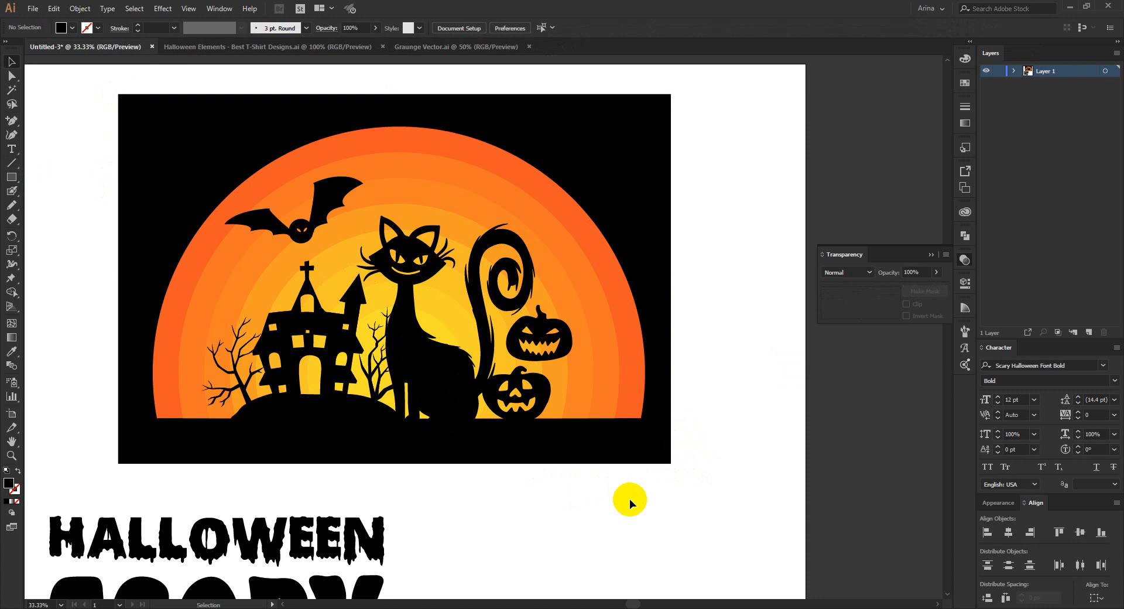
- Enlarge the sitting cat proportionally to about 965 × 1159 px, keeping its feet in place
click(443, 398)
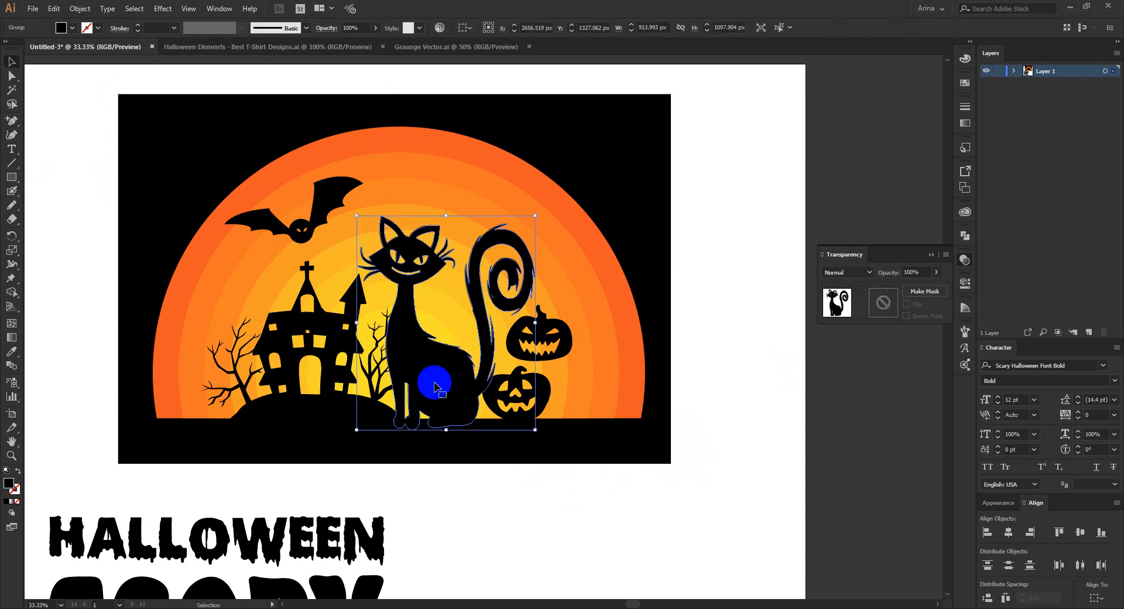
drag(444, 216, 449, 205)
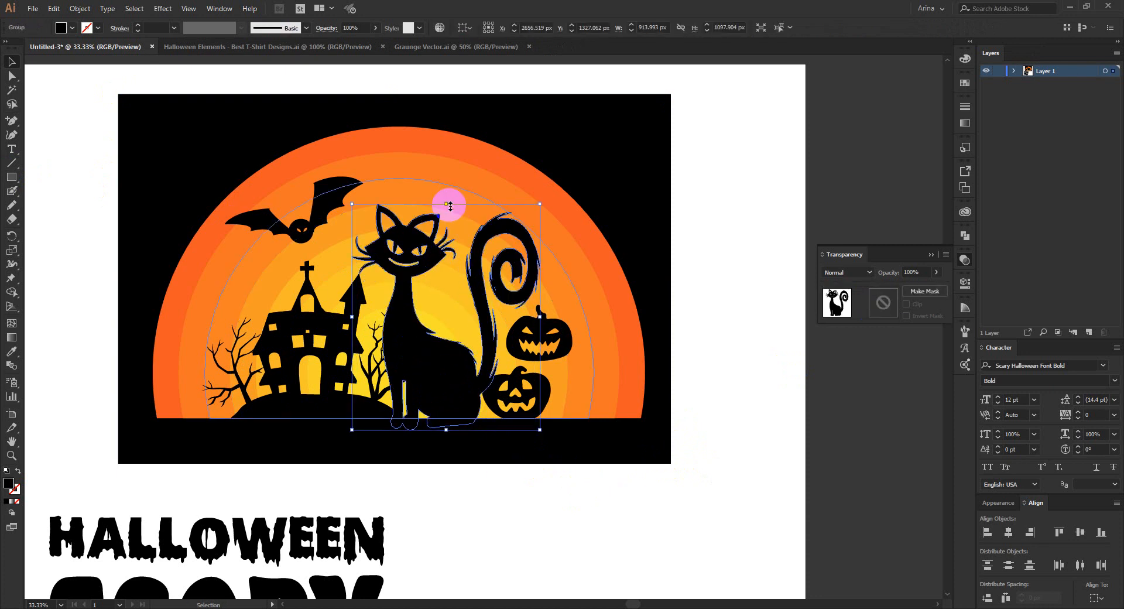
click(504, 502)
- Move the sitting cat into the sun's opacity mask at its same position, and leave mask editing
click(449, 357)
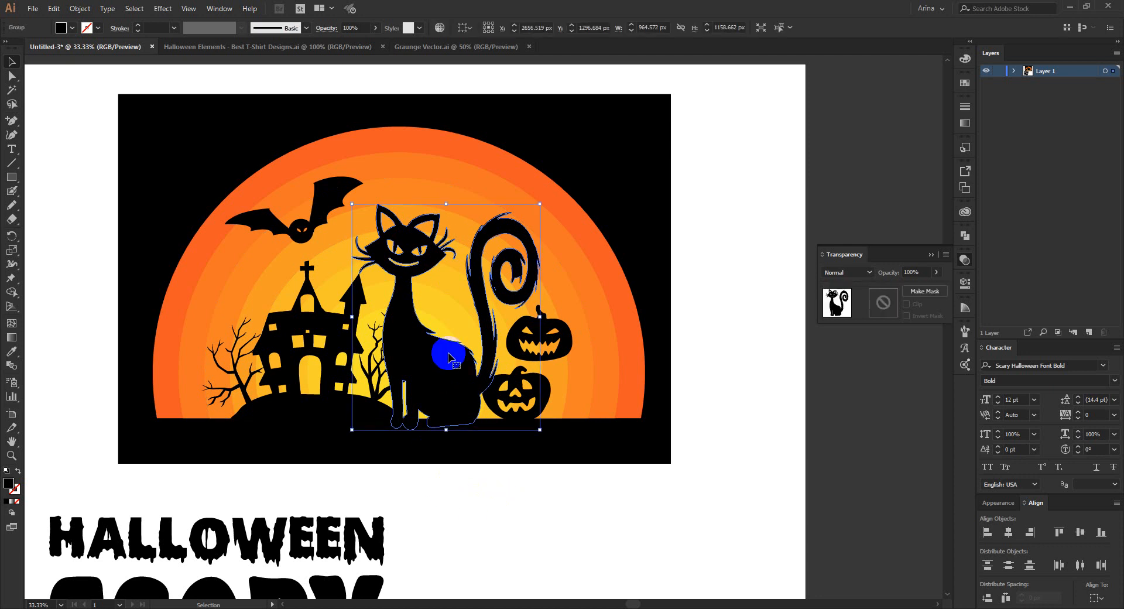
key(ctrl+x)
click(446, 298)
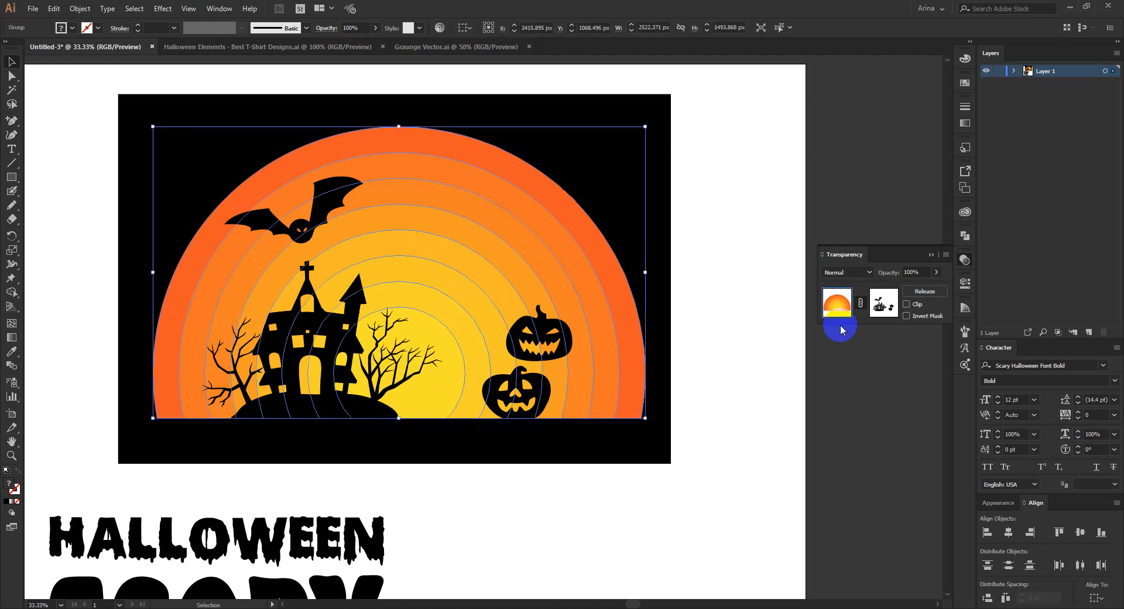
click(875, 312)
key(ctrl+f)
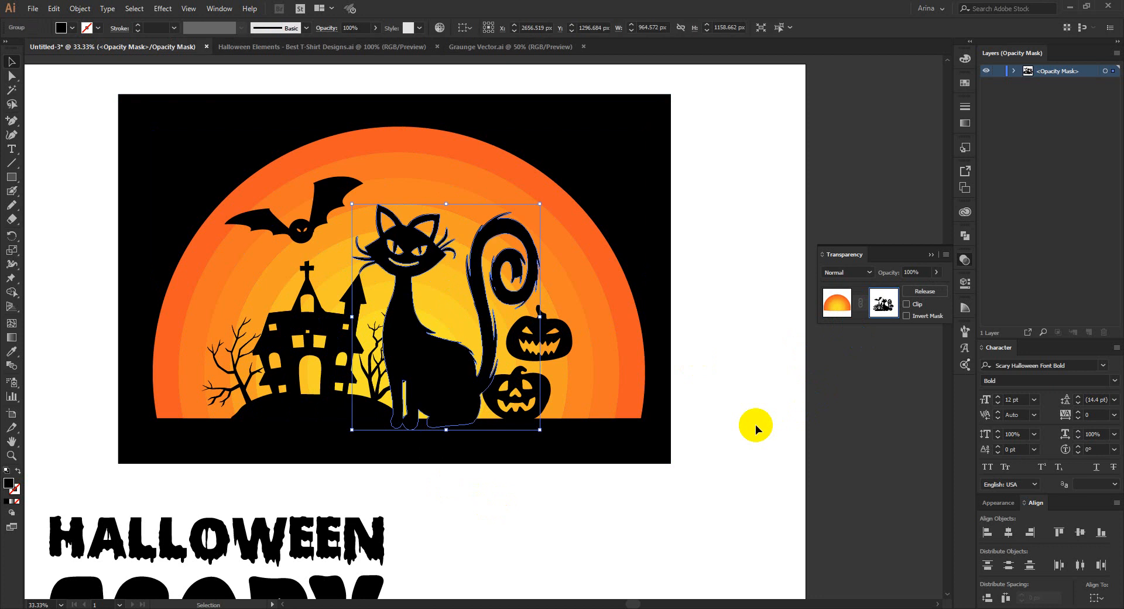
click(824, 309)
click(726, 451)
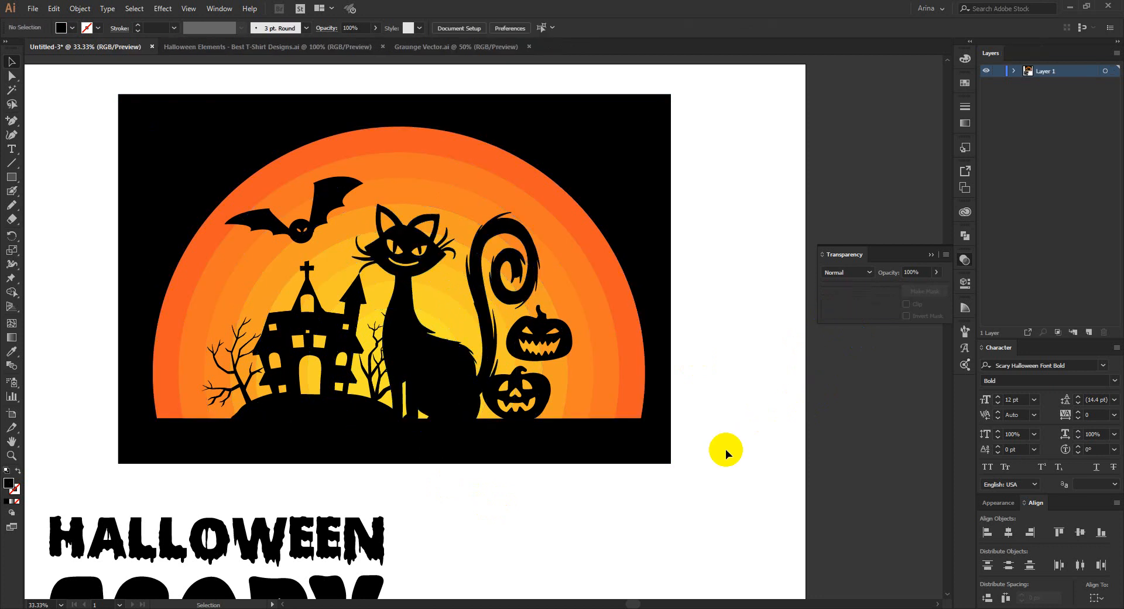
- Isolate the crouching black cat in Halloween Elements and bring a copy onto the sun's lower left in the Untitled-3 design
click(255, 46)
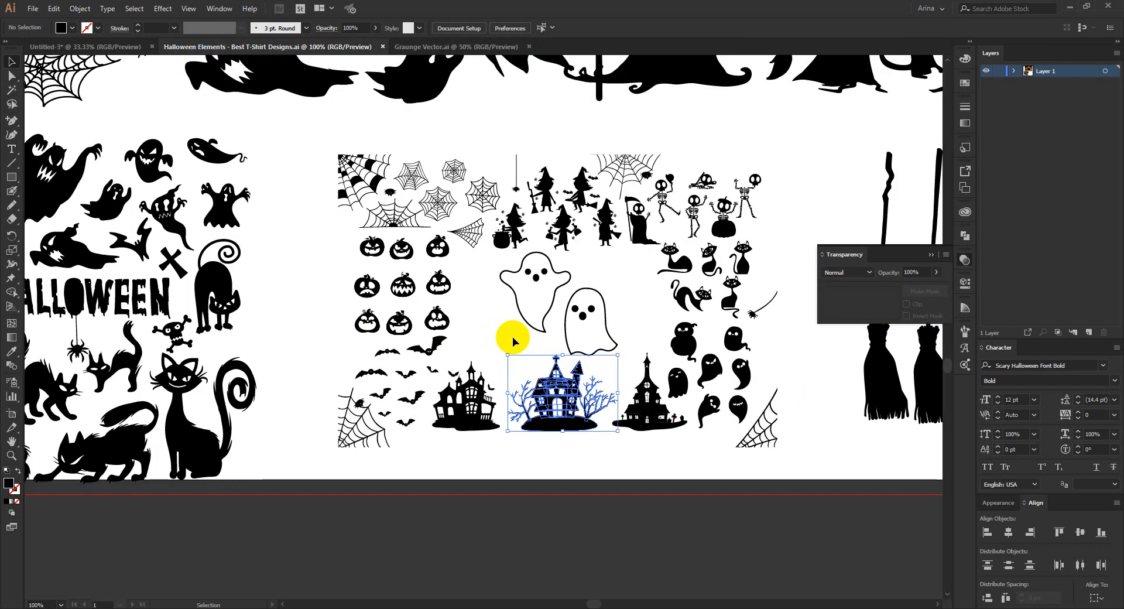
scroll(511, 335, down, 1)
click(367, 342)
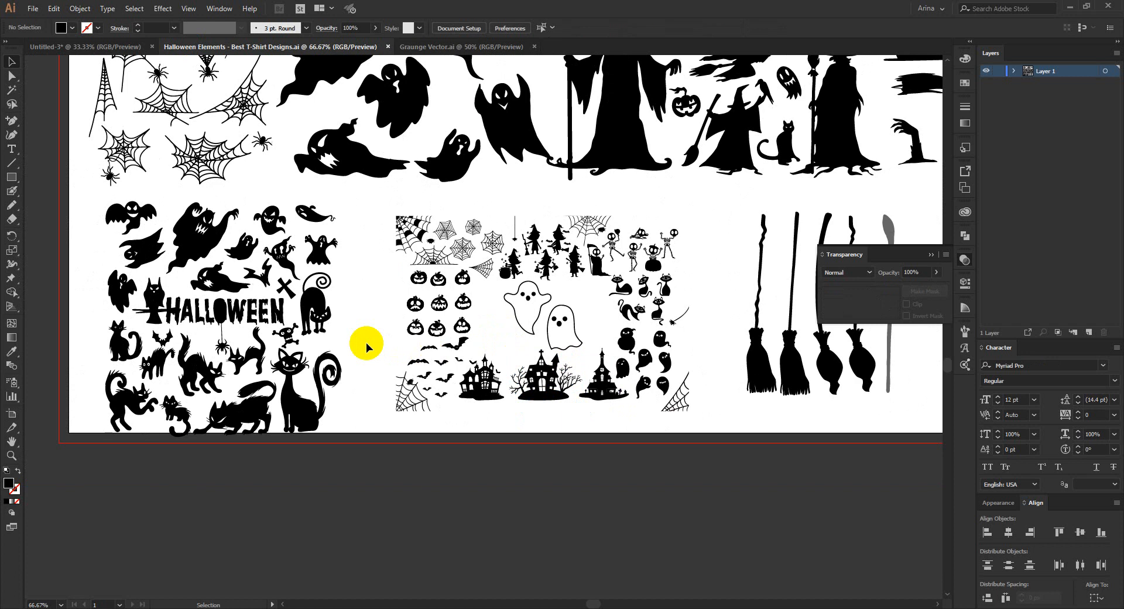
scroll(141, 413, up, 1)
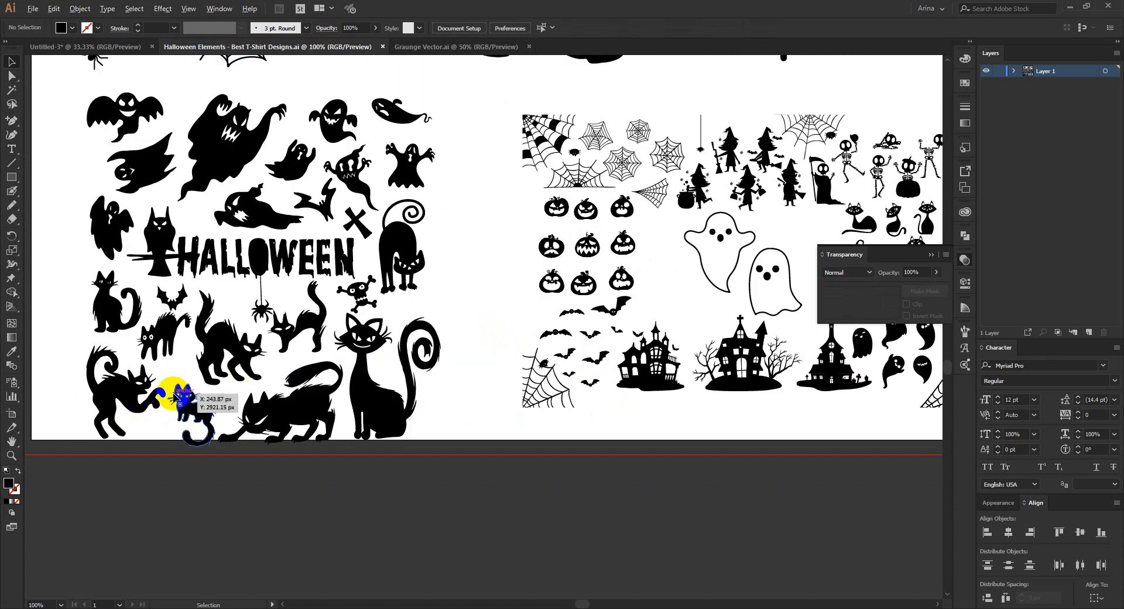
scroll(150, 394, up, 1)
click(365, 436)
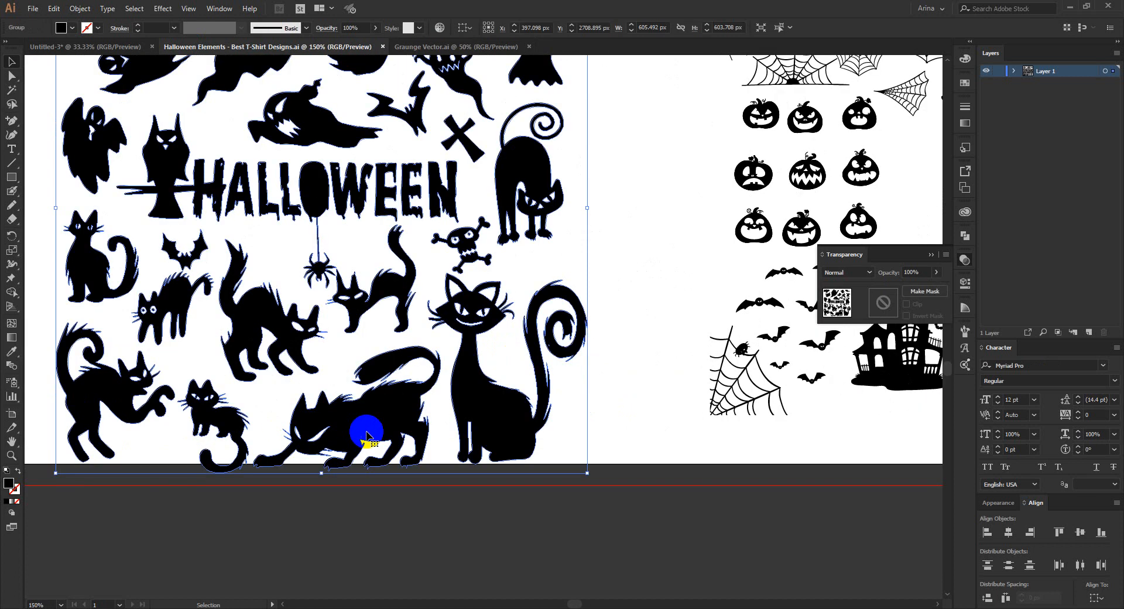
double_click(366, 436)
click(367, 436)
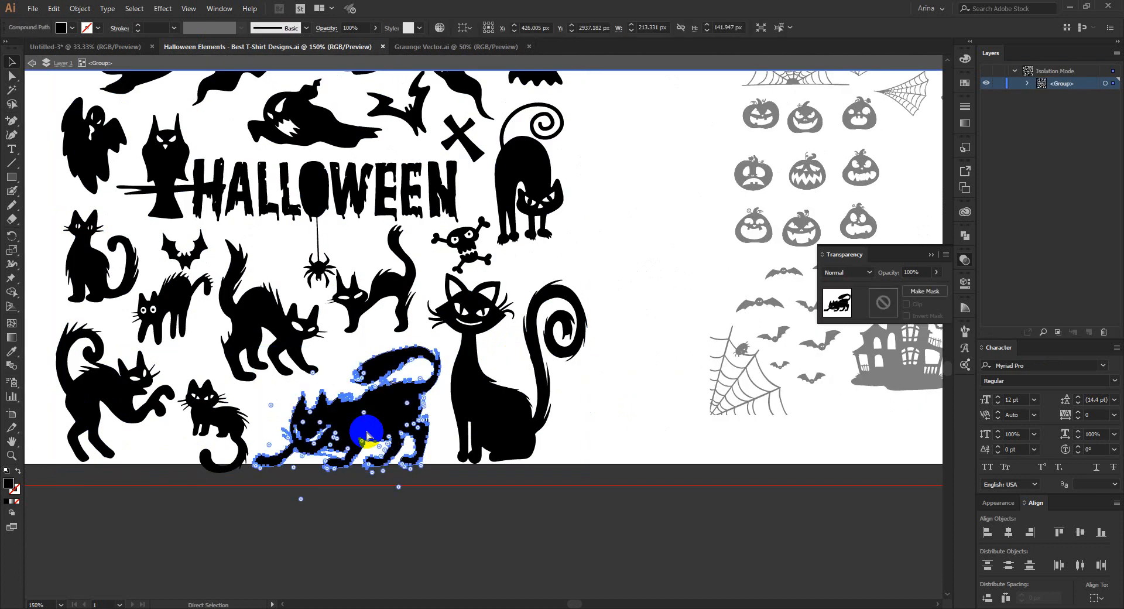
drag(144, 53, 223, 391)
- Reflect the crouching cat across the vertical axis and enlarge it to about 656 × 436 px at the sun's lower left
right_click(223, 391)
mouse_move(321, 490)
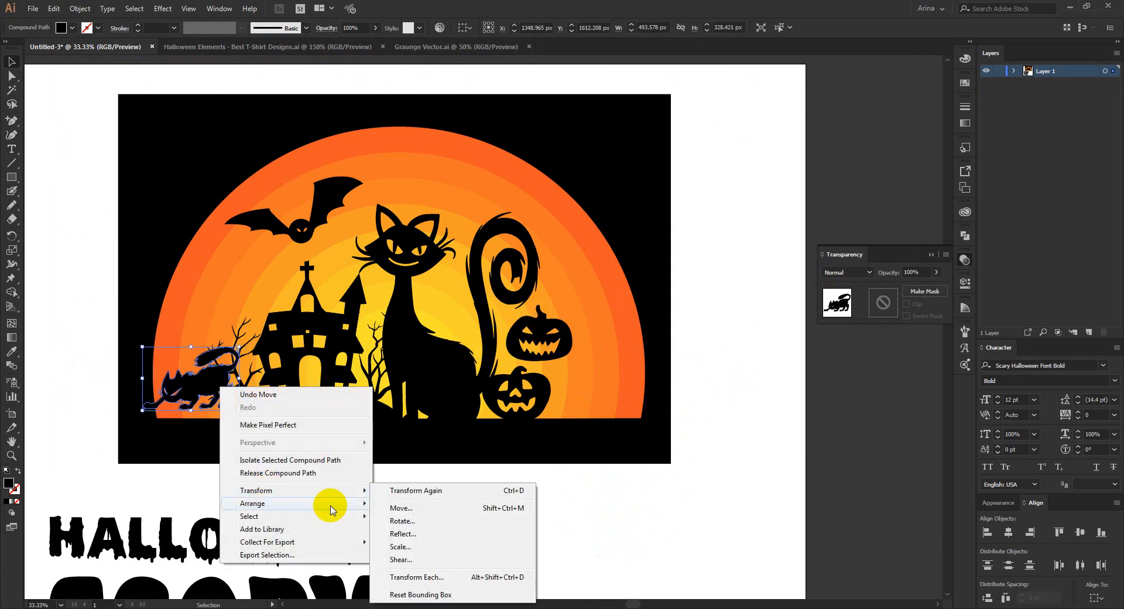
click(406, 533)
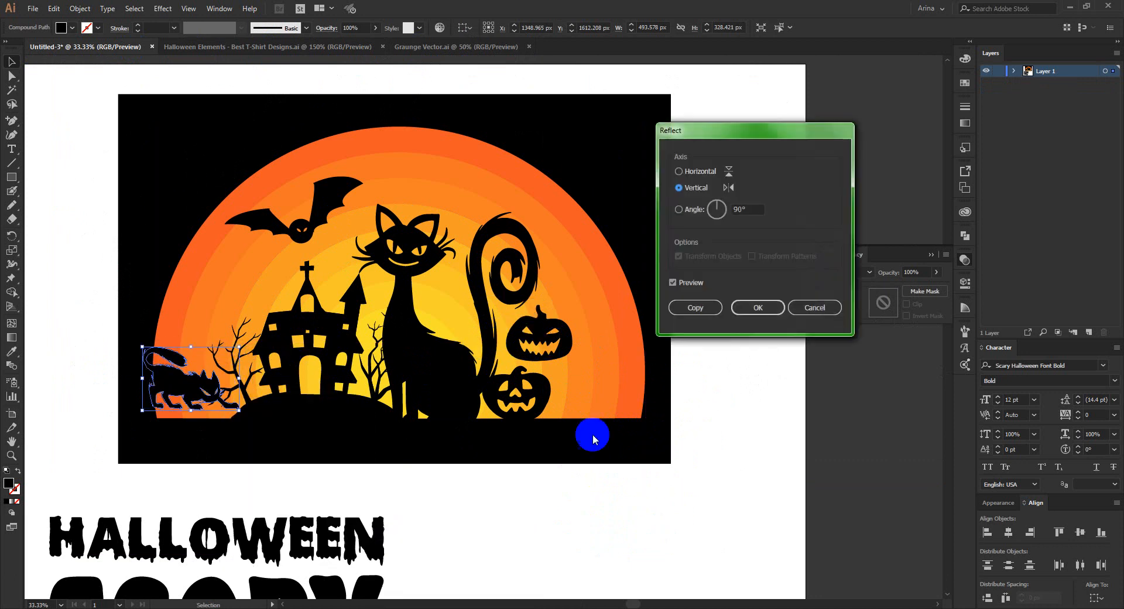
click(752, 310)
drag(243, 379, 271, 378)
click(158, 488)
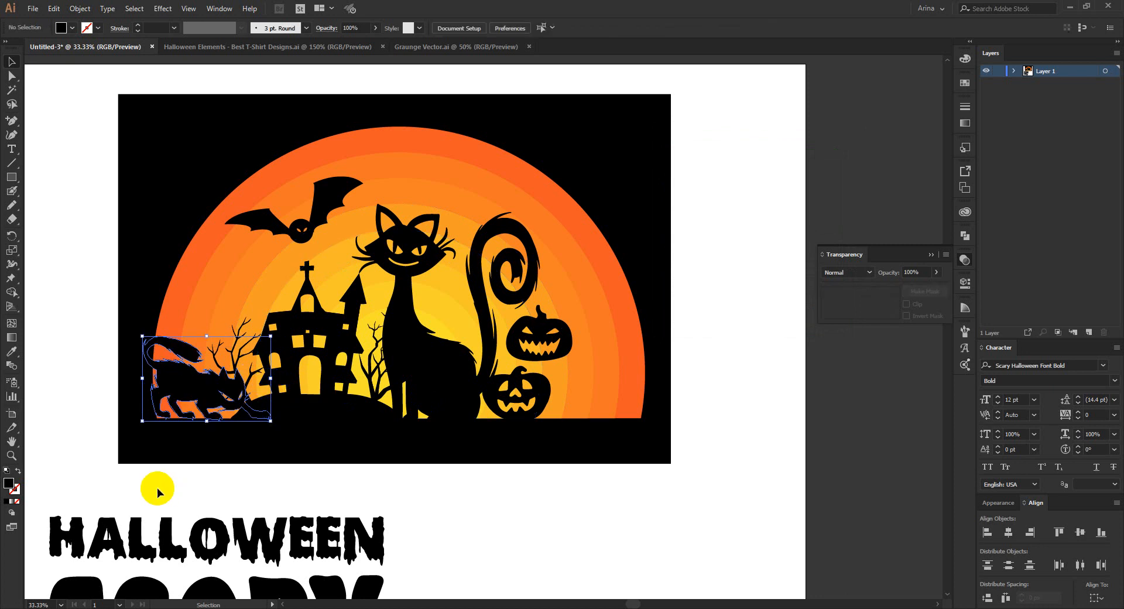
- Inside the sun's opacity mask, shrink the haunted house to about 1141 × 791 px and shift it right toward the sitting cat
scroll(187, 387, up, 1)
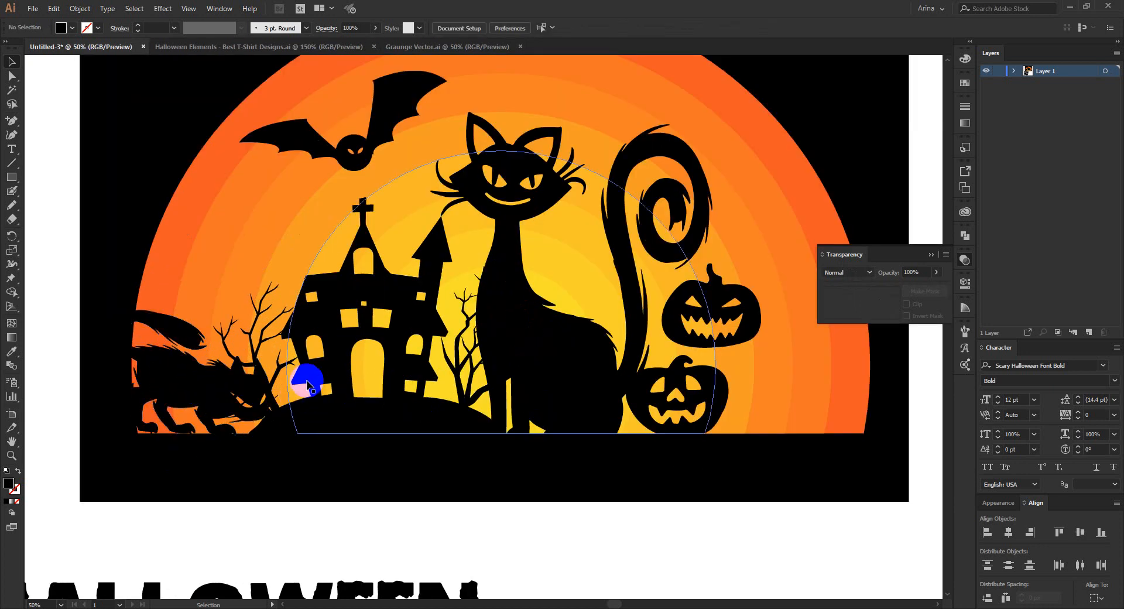
click(307, 385)
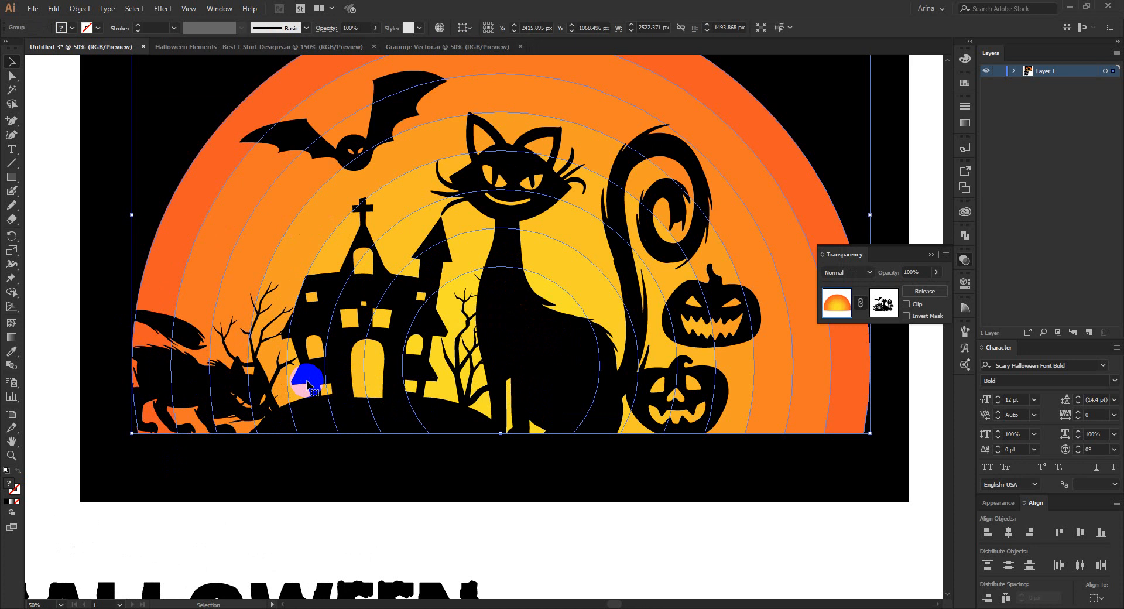
click(883, 303)
click(386, 379)
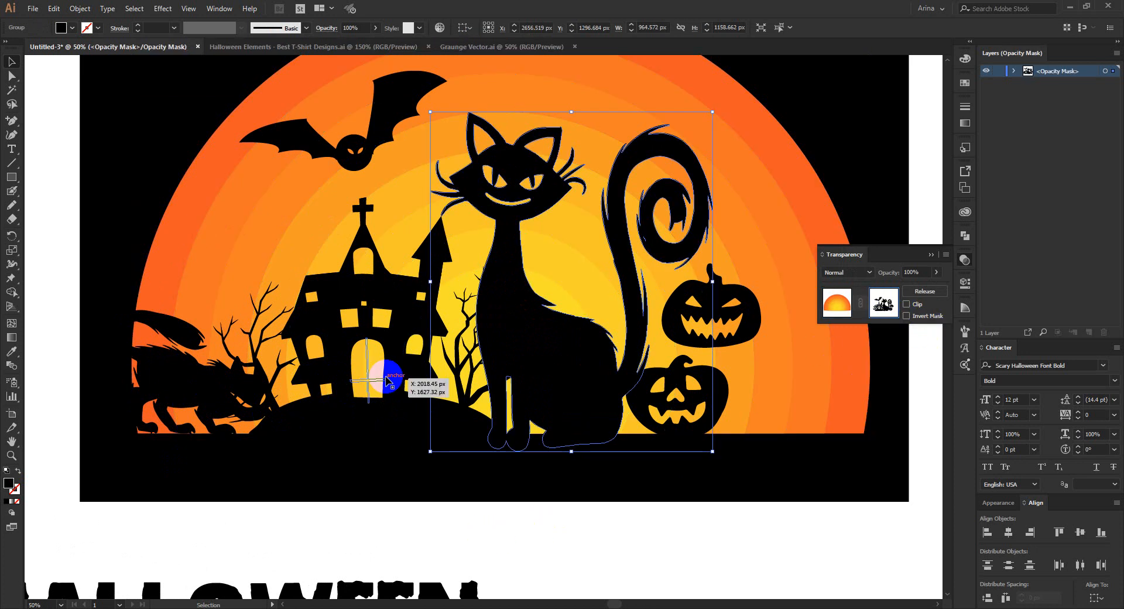
key(Right)
key(Right)
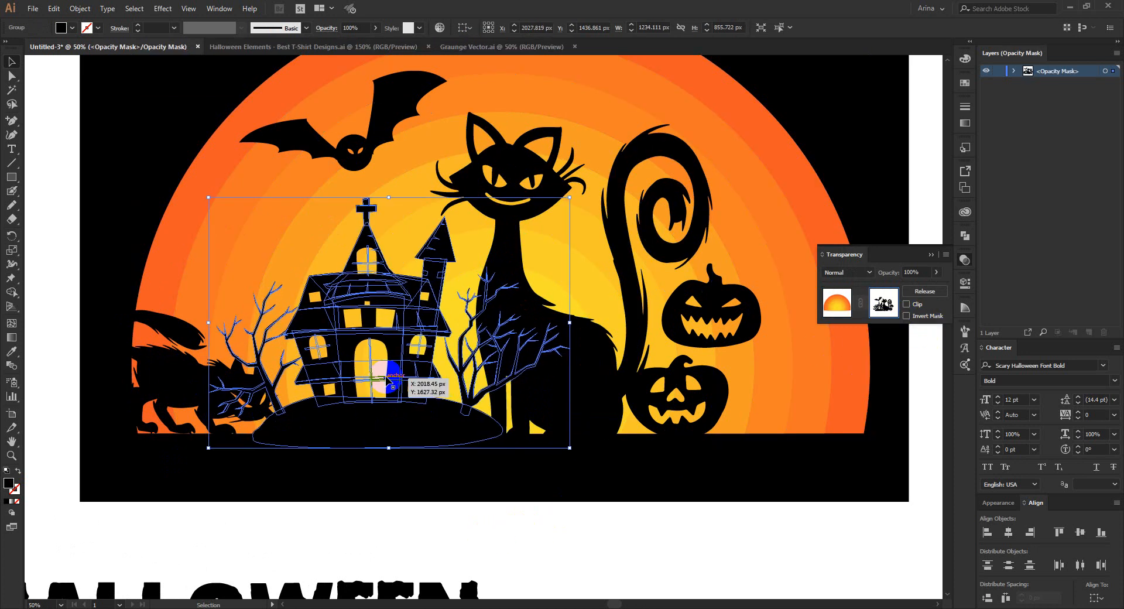
drag(209, 199, 234, 217)
key(Right)
key(Right)
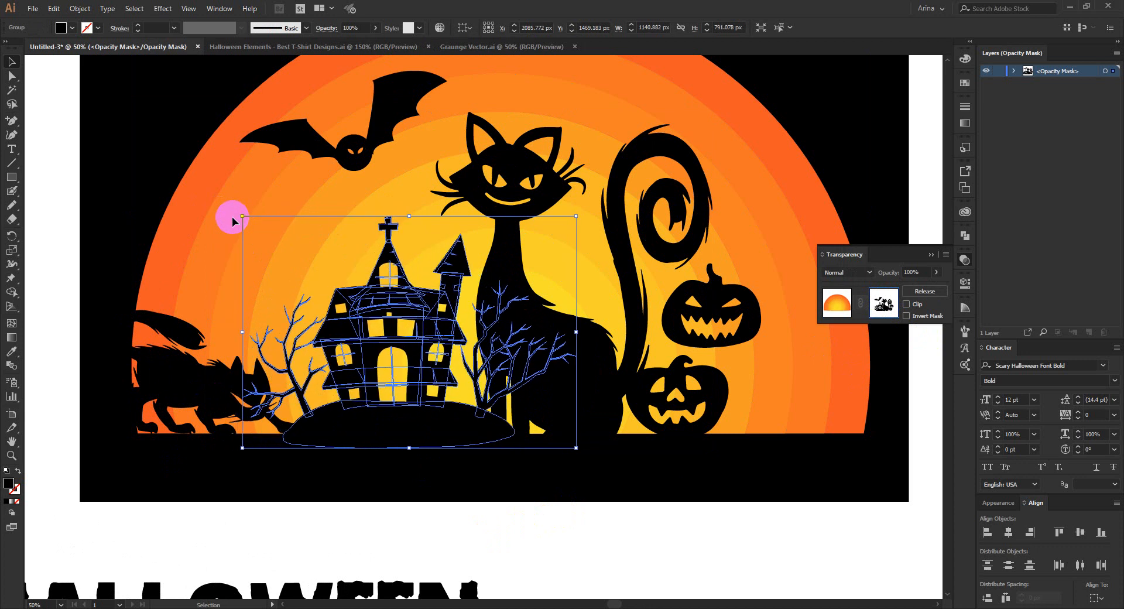
click(362, 454)
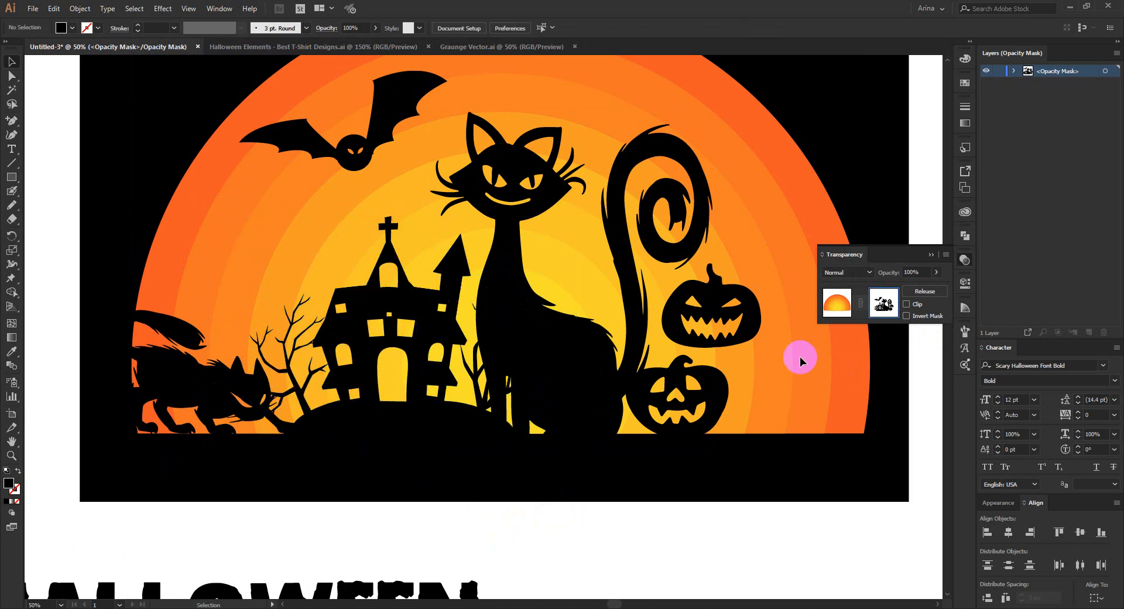
click(845, 294)
- Move the crouching cat from the artboard into the sun's opacity mask at its same position
click(201, 377)
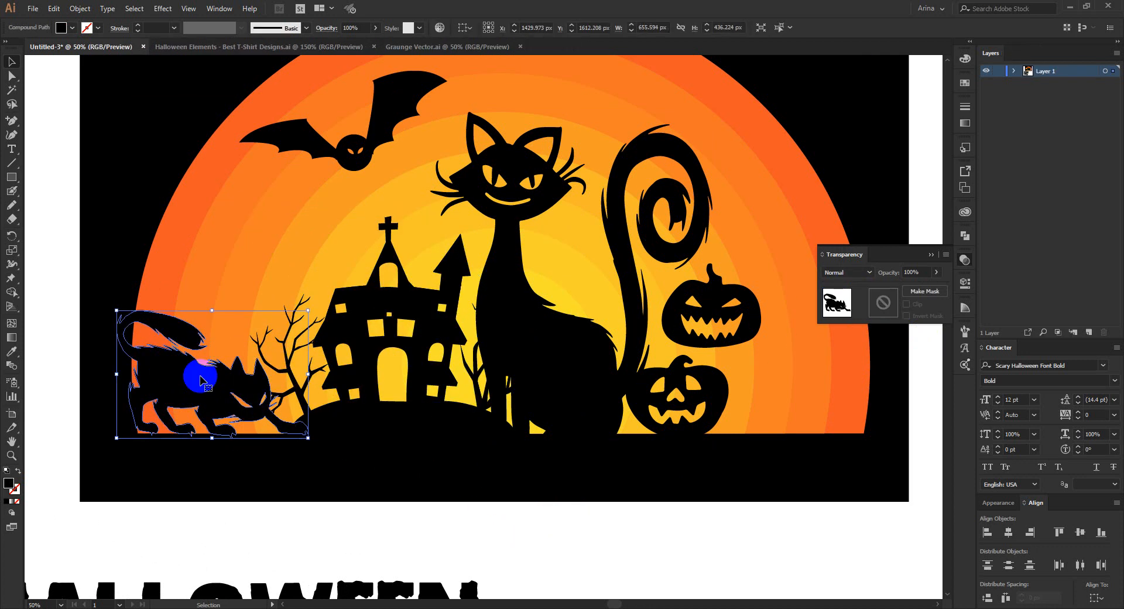
key(Delete)
click(221, 296)
click(918, 300)
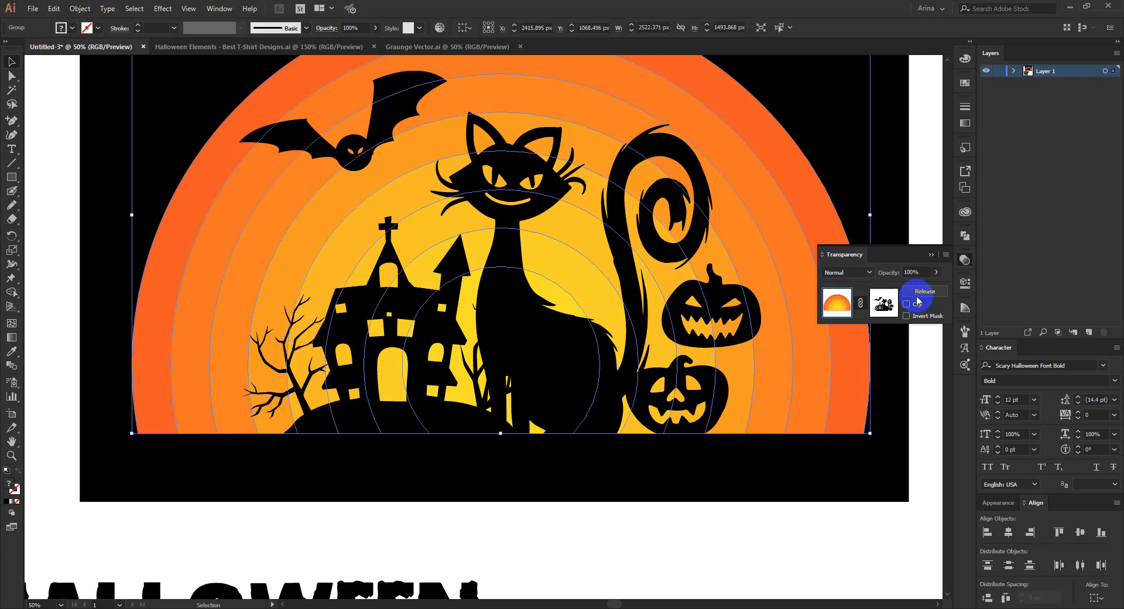
click(885, 301)
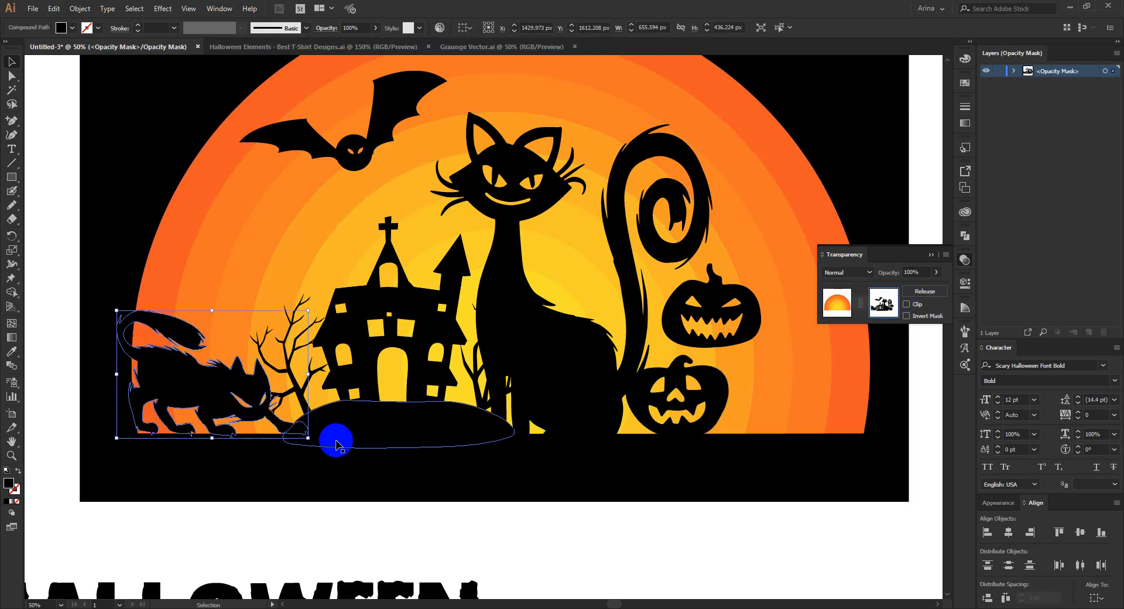
- Nudge the crouching cat right and slightly down to fit inside the sun's left edge, and leave mask editing
key(Right)
key(Right)
key(Right)
key(Right)
key(Right)
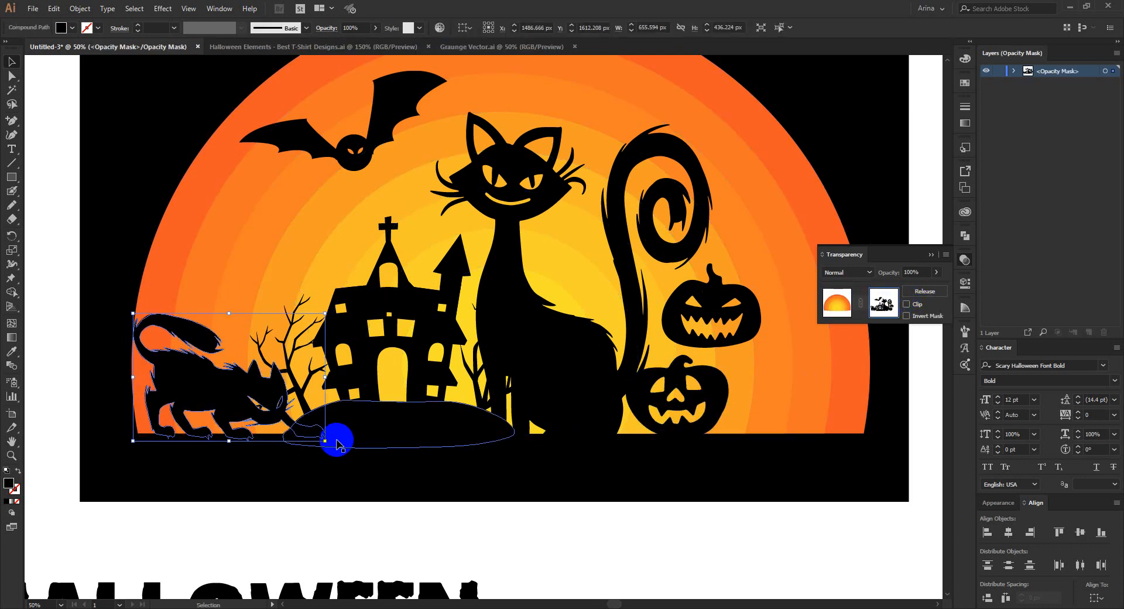
click(311, 518)
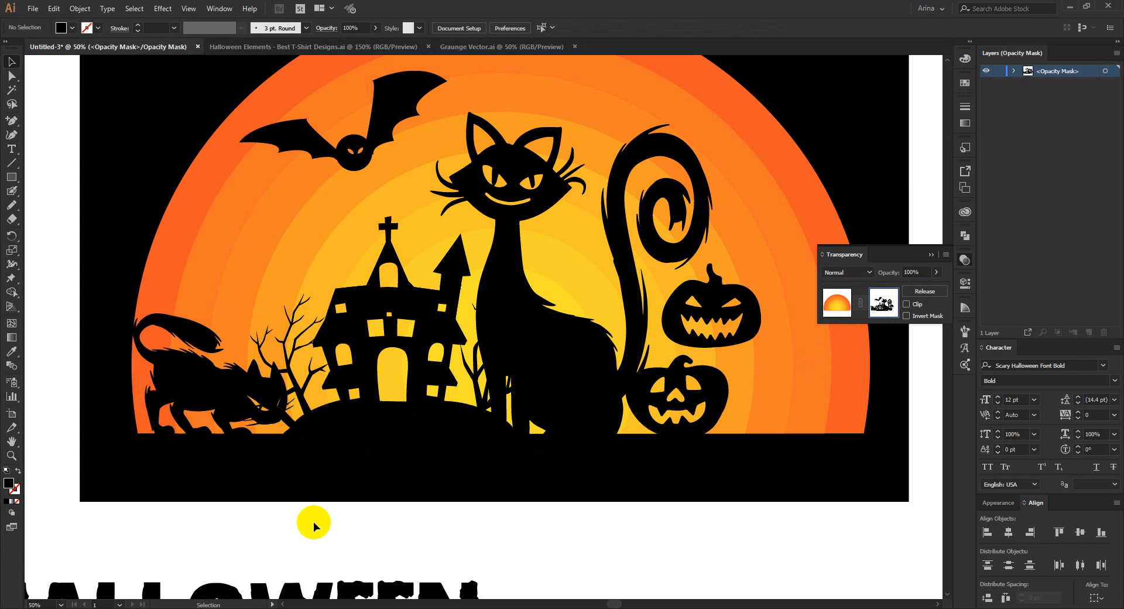
click(253, 403)
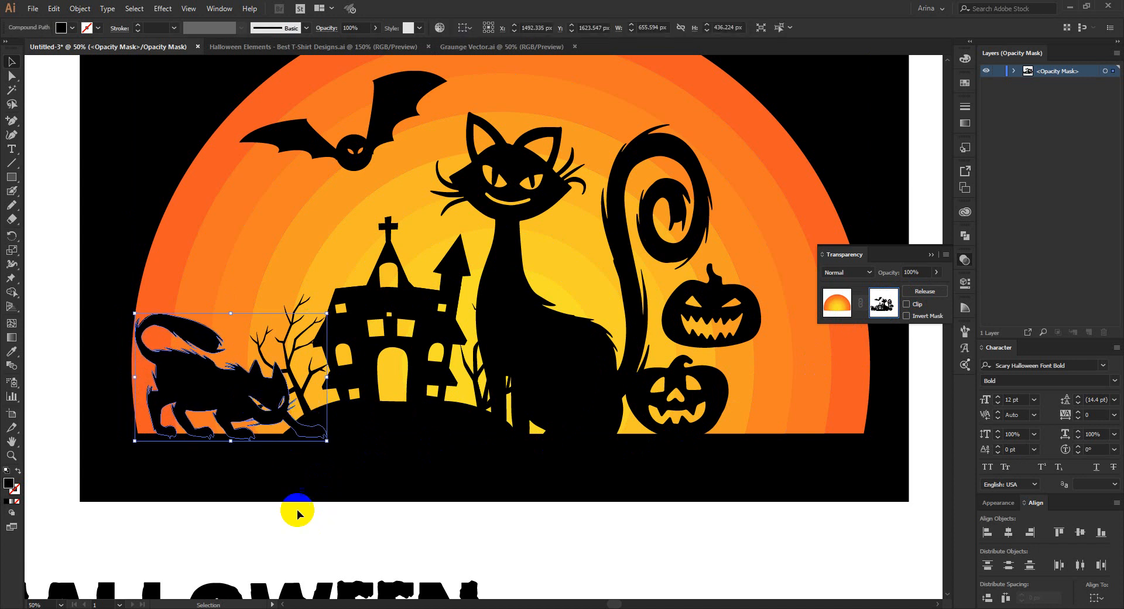
click(304, 535)
click(837, 302)
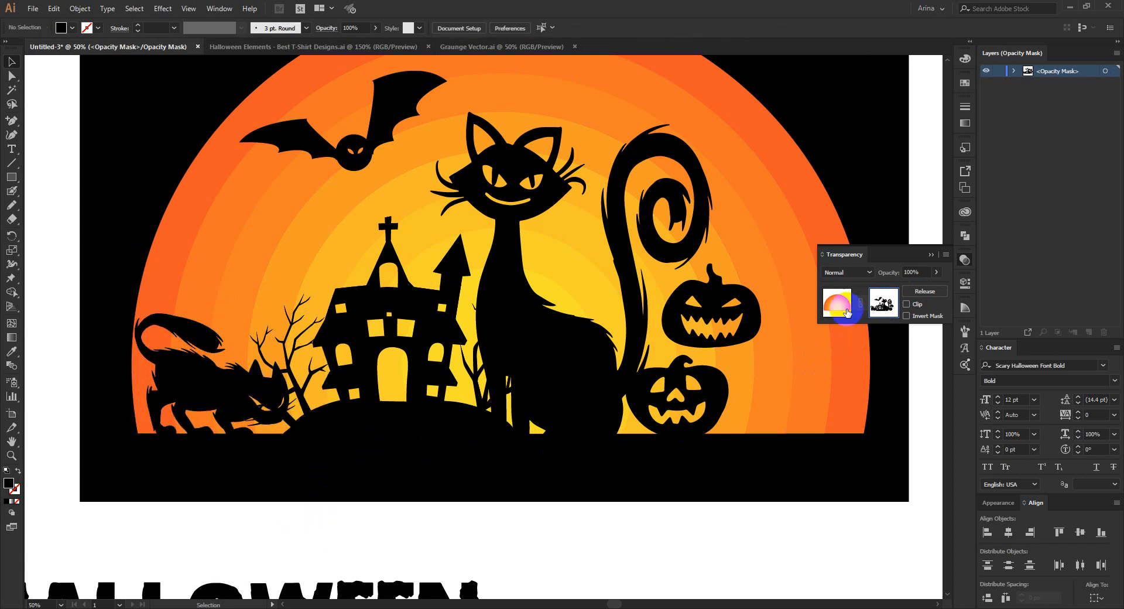
click(459, 547)
scroll(301, 401, down, 2)
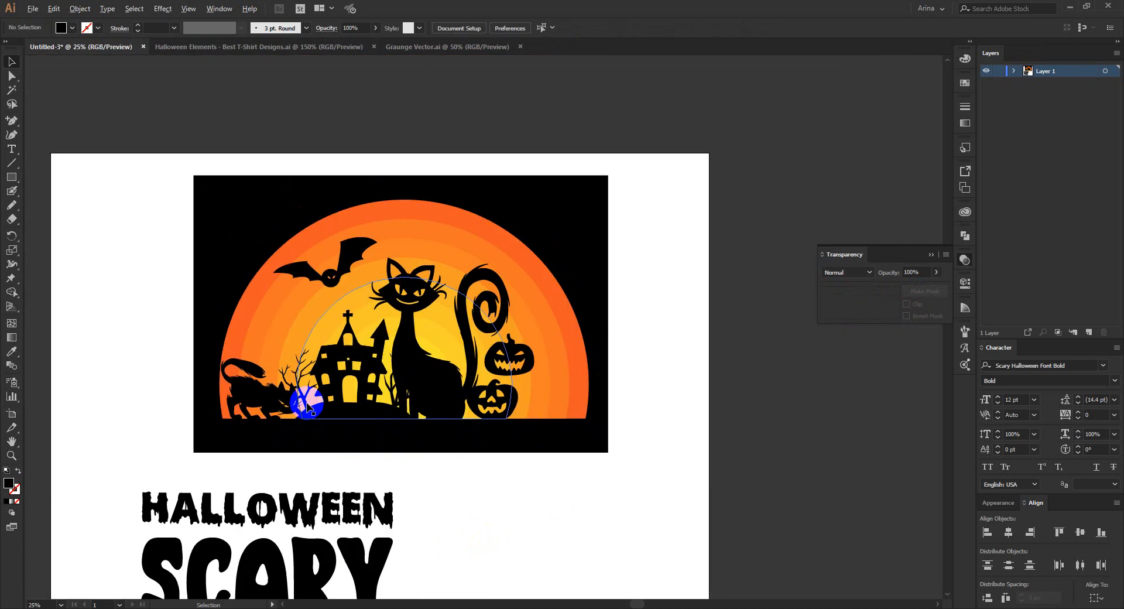
click(409, 476)
click(574, 491)
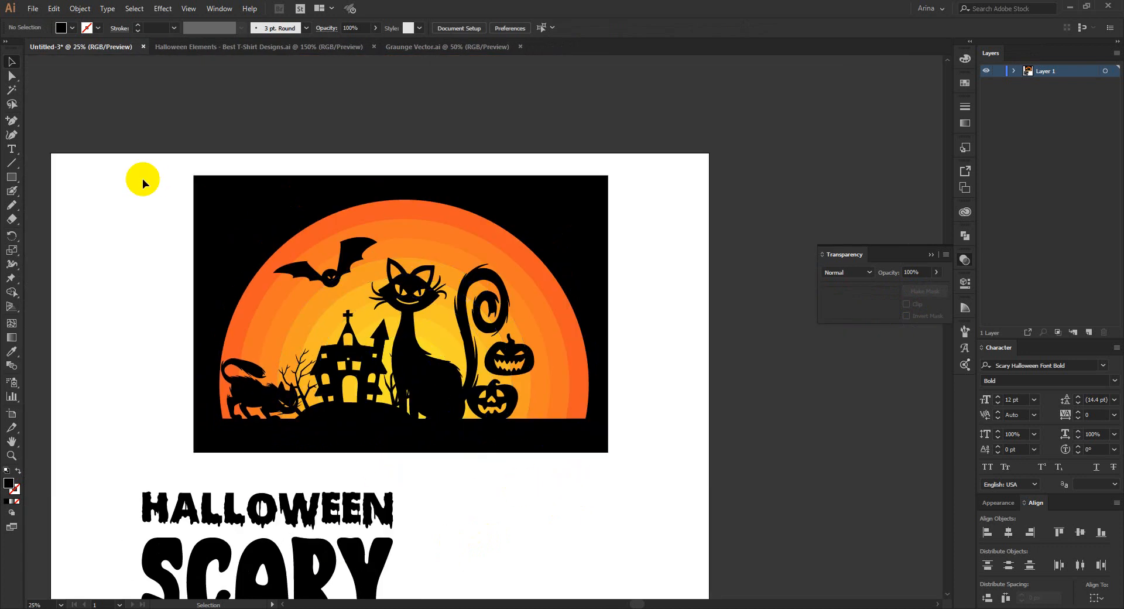
click(504, 509)
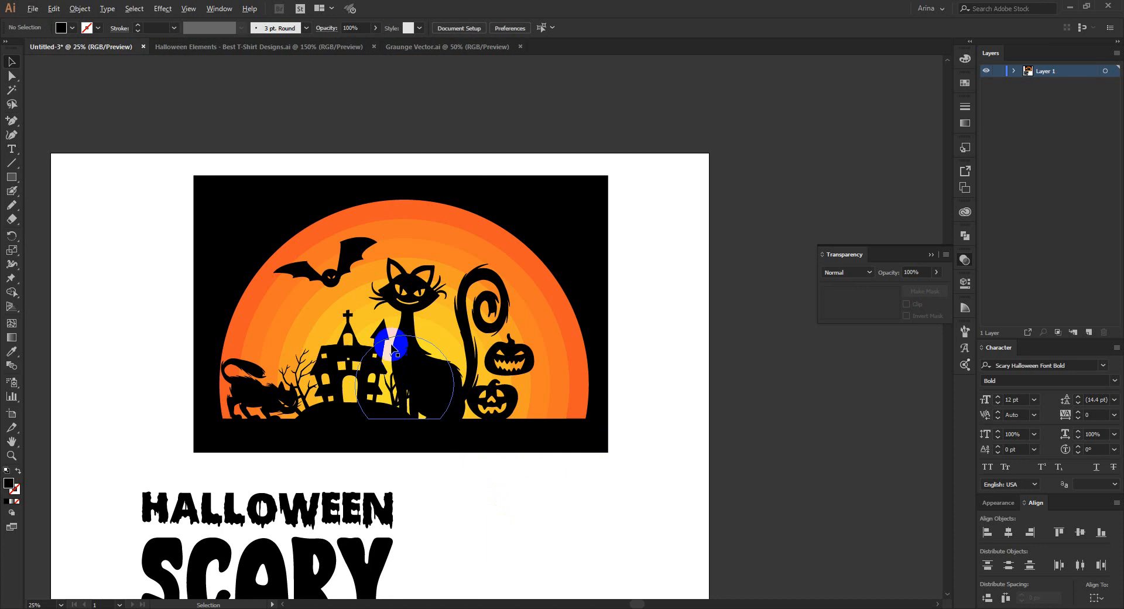
scroll(394, 348, down, 1)
scroll(393, 357, down, 1)
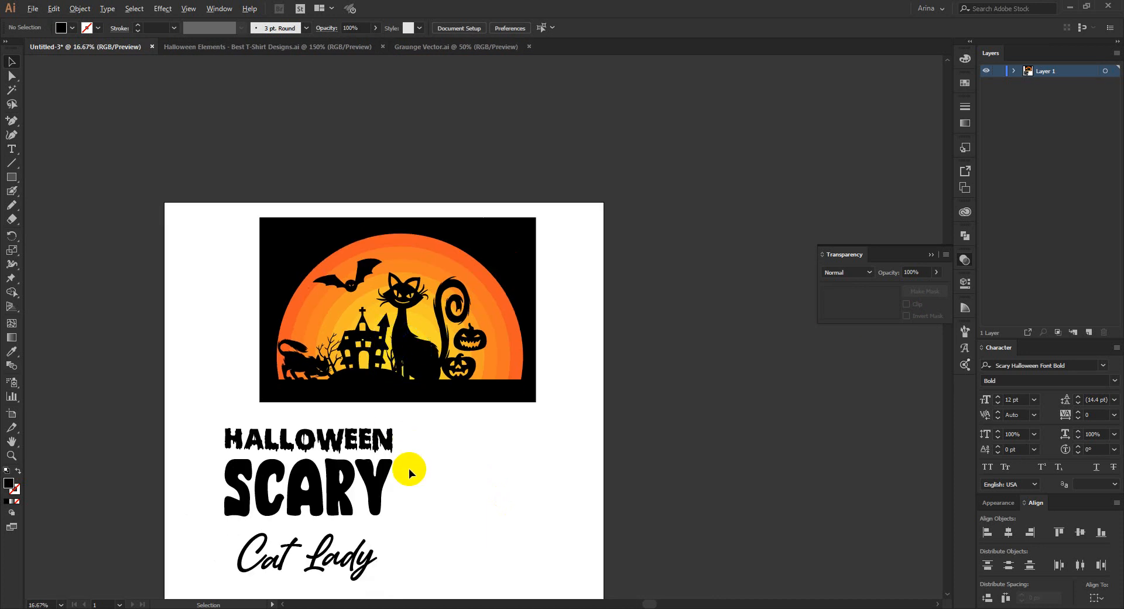
- Move the HALLOWEEN text to the sun's flat base and fill it with the sun's outermost orange
scroll(409, 468, up, 1)
scroll(186, 419, down, 2)
drag(241, 404, 389, 362)
key(i)
click(560, 188)
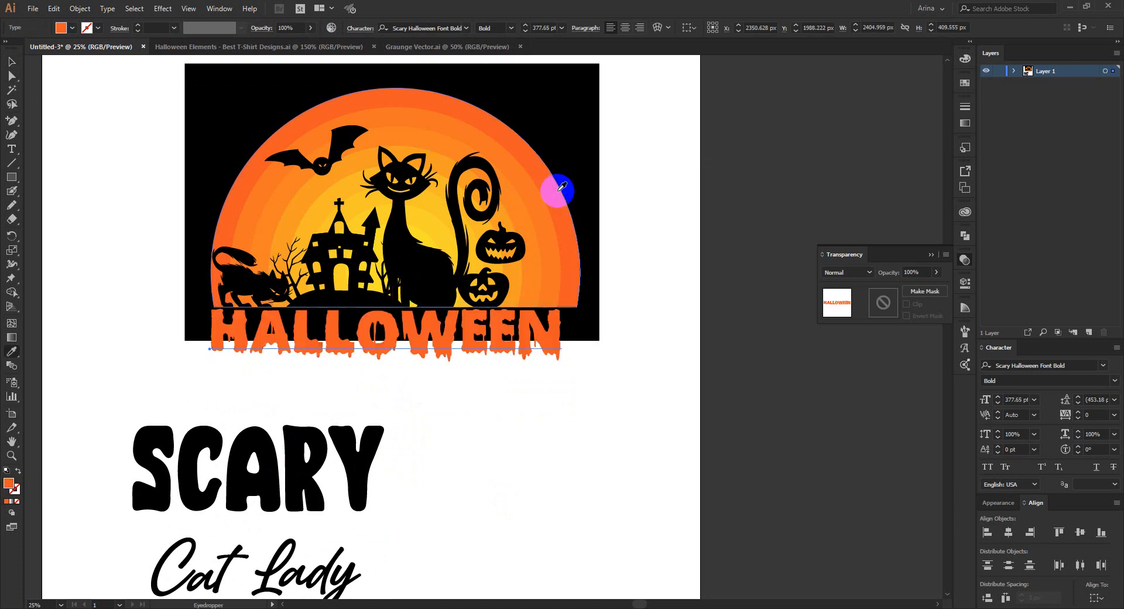
- Enlarge the HALLOWEEN text slightly so that it spans the full width of the sun's base
key(v)
drag(574, 331, 582, 326)
click(449, 416)
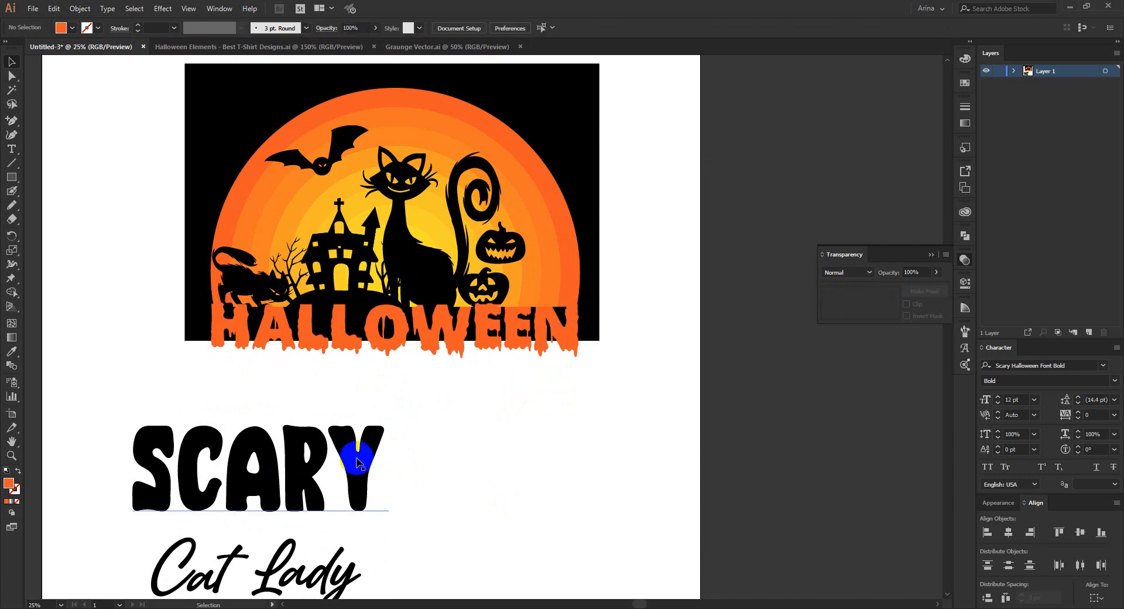
- Centre the SCARY text directly beneath HALLOWEEN, keeping its size after trying a larger version as wide as the sun
drag(357, 459, 497, 393)
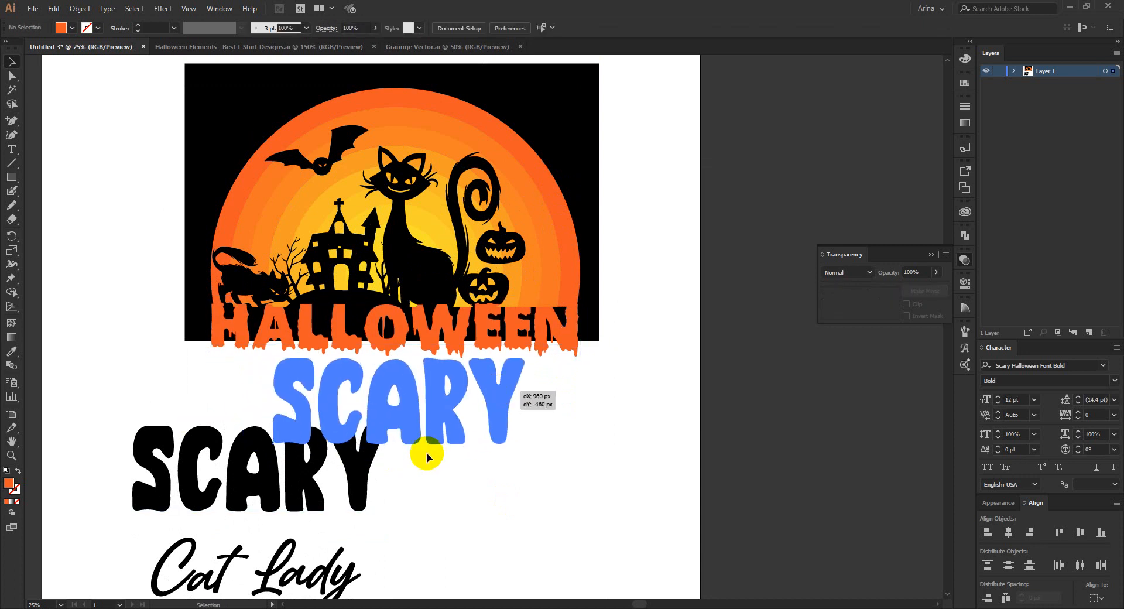
drag(402, 463, 401, 515)
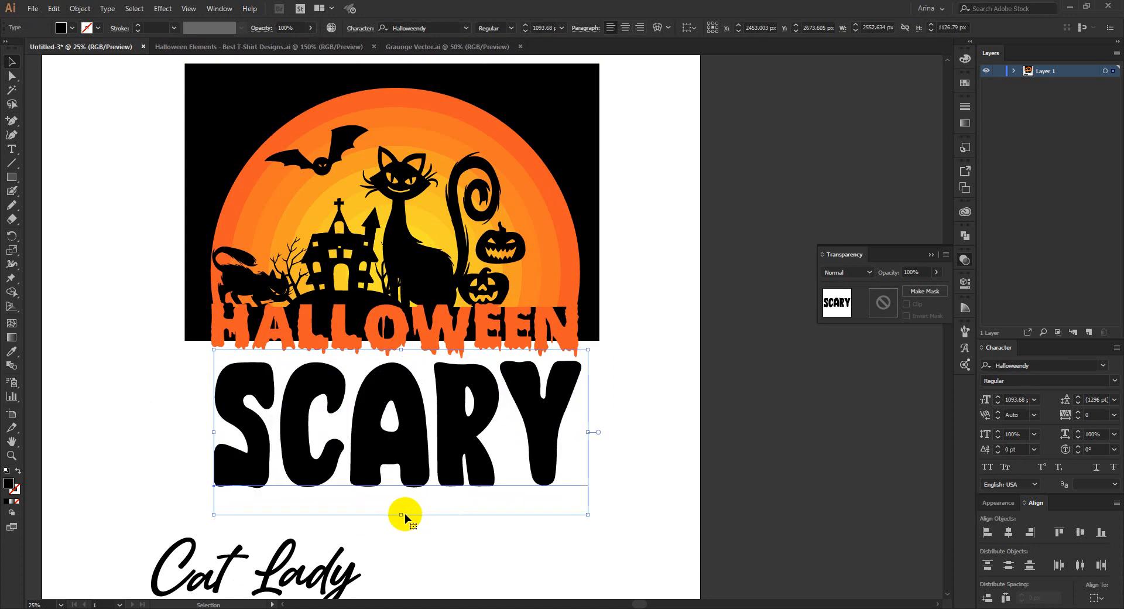
drag(403, 514, 403, 514)
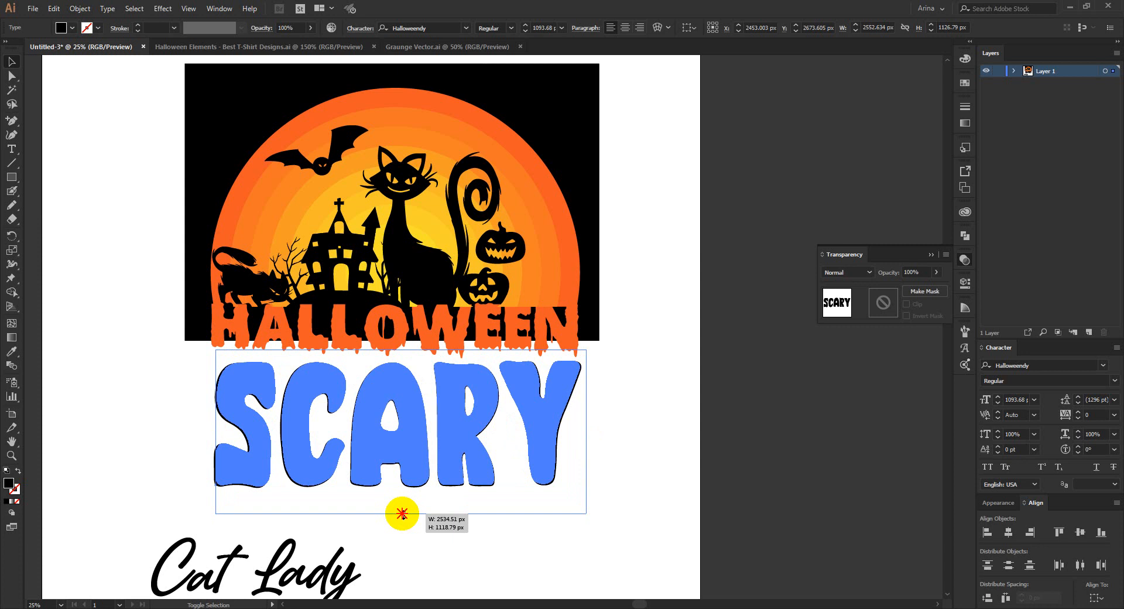
drag(402, 513, 401, 464)
click(461, 518)
- Open the sun's opacity mask and shift the two pumpkins and the sitting cat to the right
scroll(461, 518, up, 3)
click(421, 362)
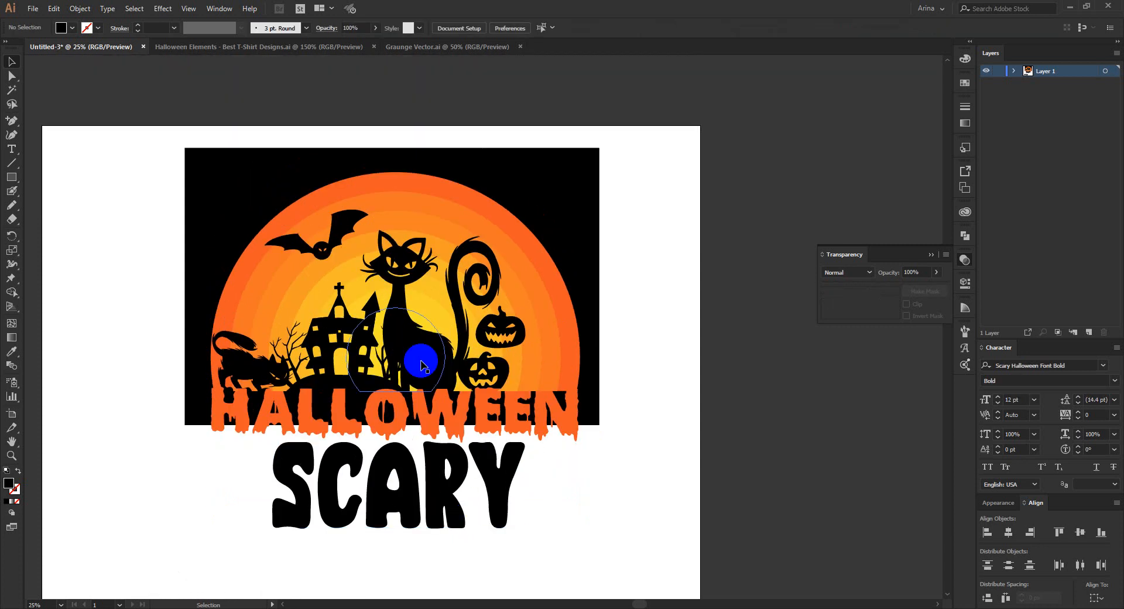
click(883, 303)
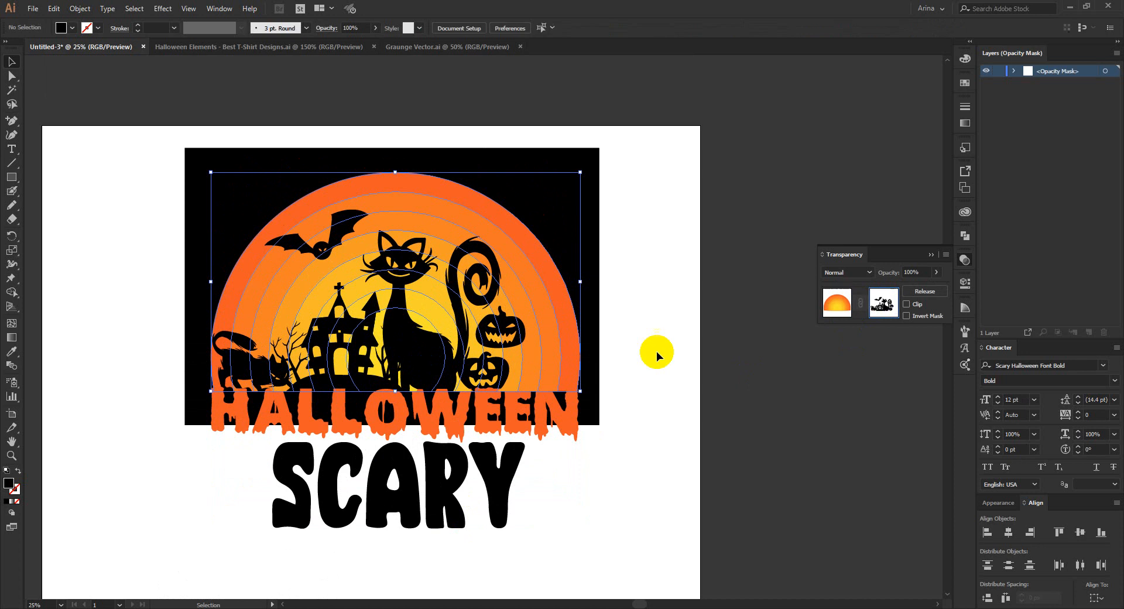
drag(497, 371, 526, 325)
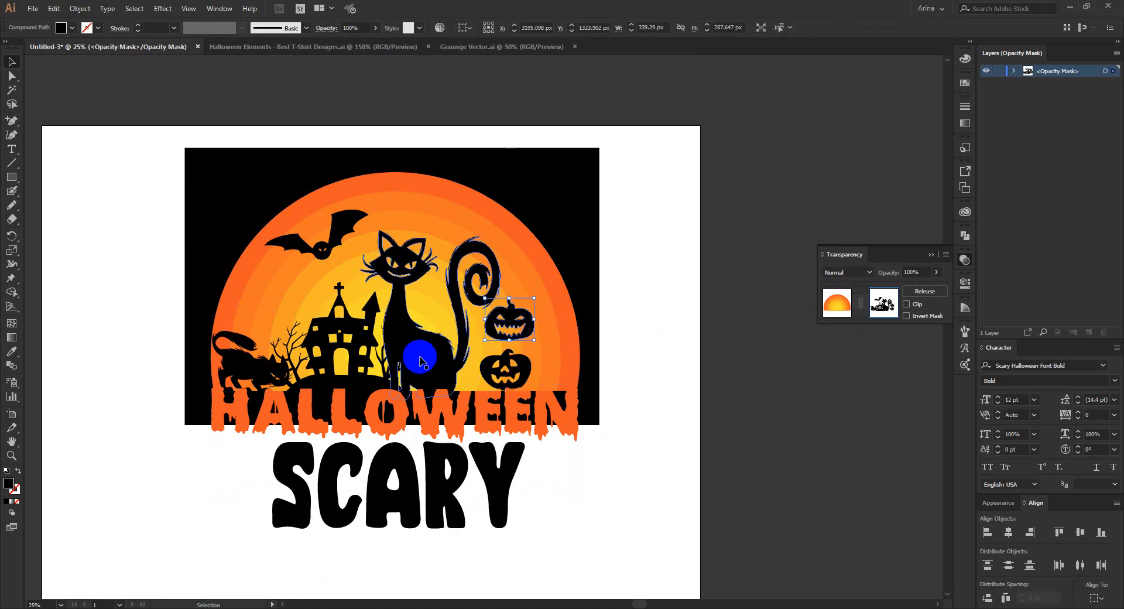
drag(421, 361, 431, 358)
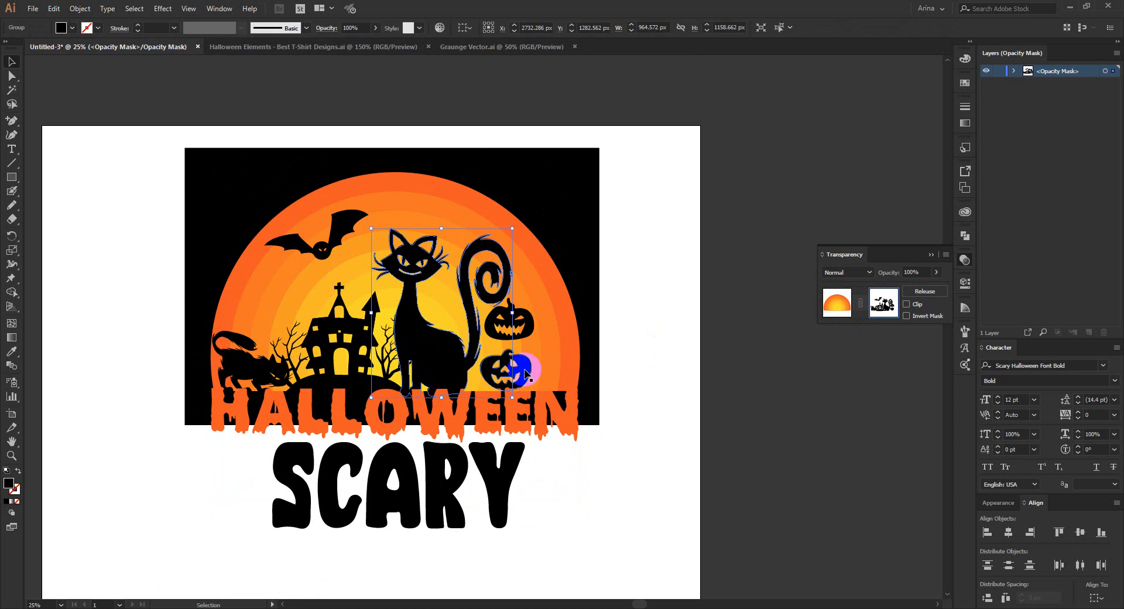
drag(514, 369, 527, 370)
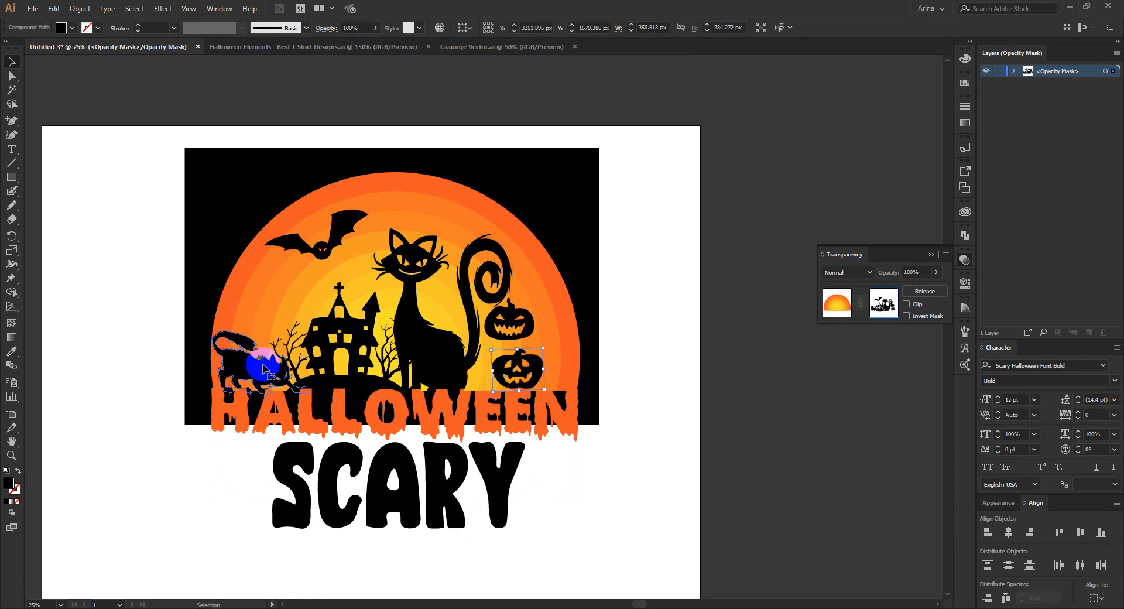
- Cut the crouching cat out of the mask, shift the haunted house left into its place and nudge the sitting cat back left
key(Delete)
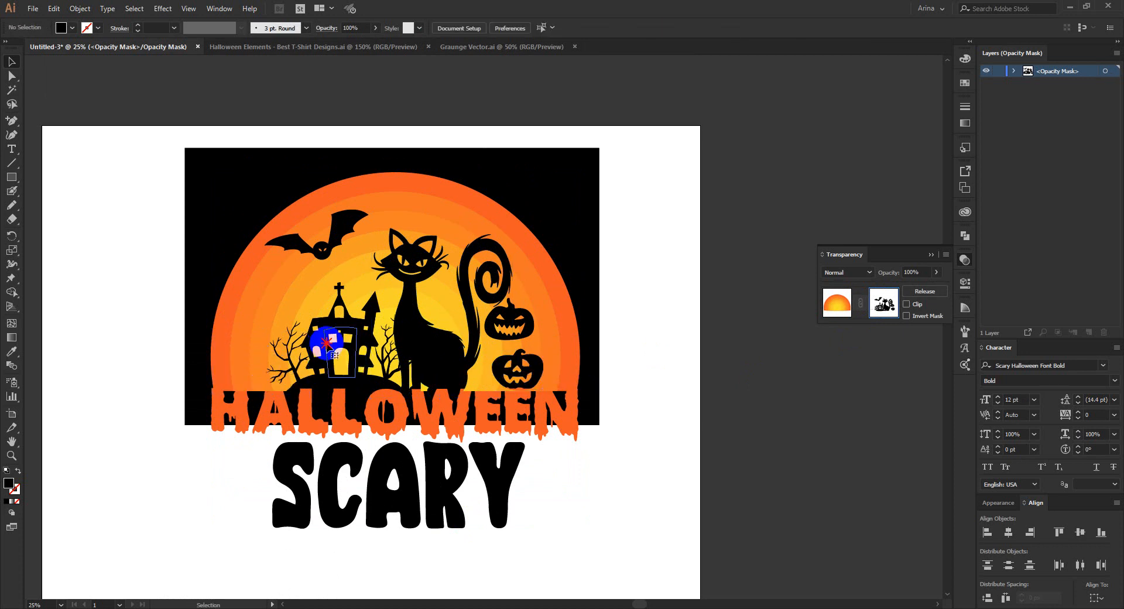
click(334, 354)
drag(335, 356, 277, 348)
mouse_move(403, 351)
mouse_down()
mouse_move(394, 346)
mouse_move(404, 355)
mouse_up()
click(640, 308)
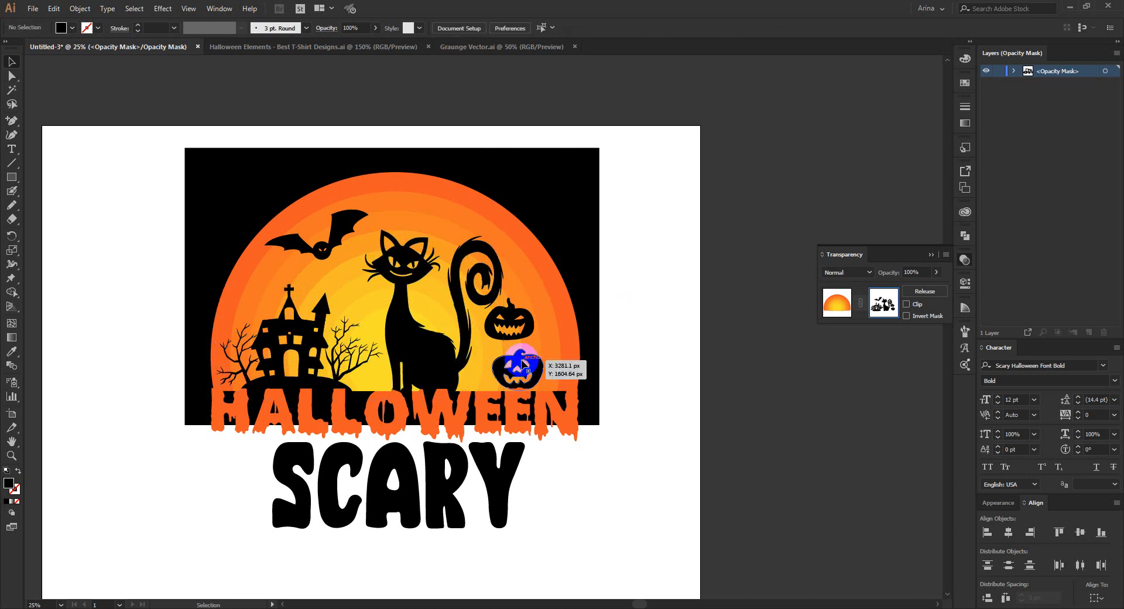
- Duplicate the jagged-grin pumpkin inside the mask and stack the three pumpkins in a pyramid beside the sitting cat
drag(547, 367, 539, 376)
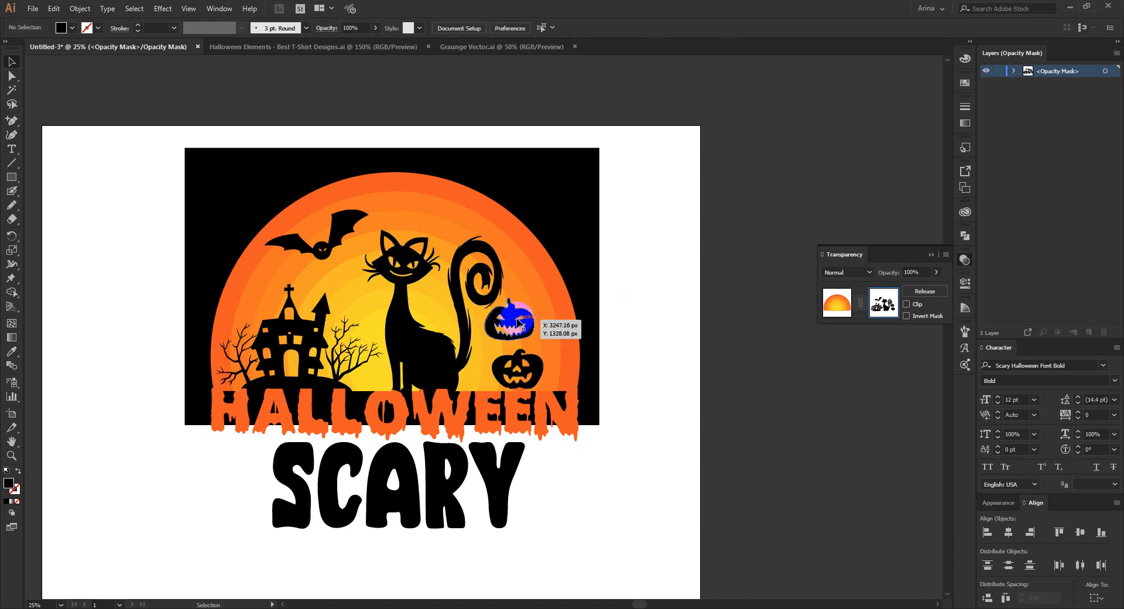
drag(518, 321, 518, 320)
mouse_move(547, 377)
mouse_down()
mouse_move(511, 370)
mouse_move(562, 363)
mouse_up()
mouse_move(523, 329)
mouse_down()
mouse_move(503, 373)
mouse_move(535, 340)
mouse_up()
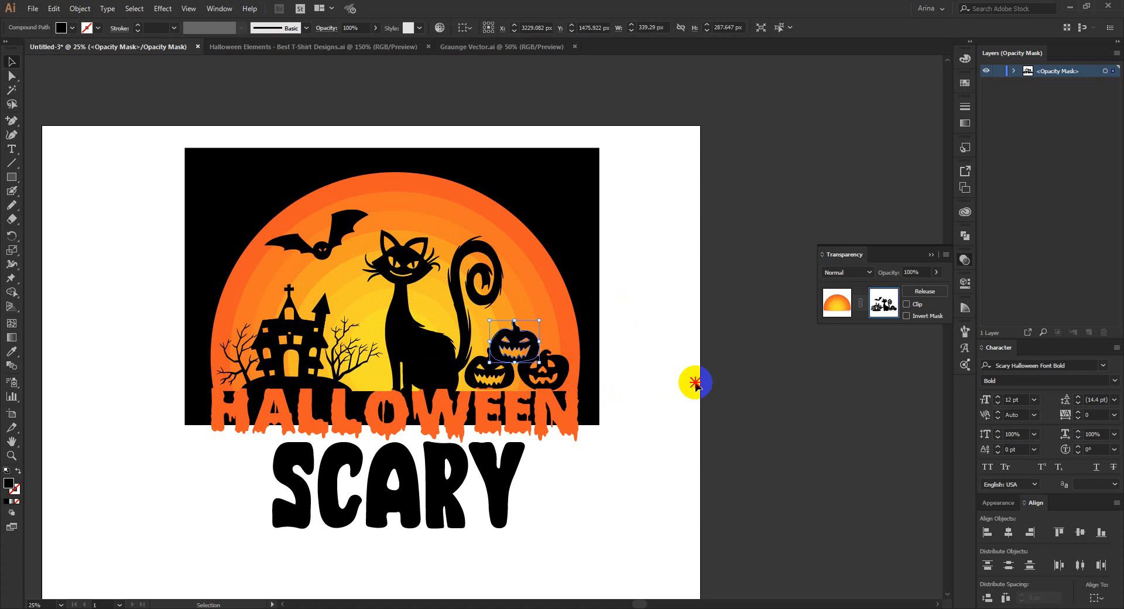
click(695, 381)
- Fine-tune the top pumpkin's position on the stack and leave mask editing
scroll(515, 355, up, 2)
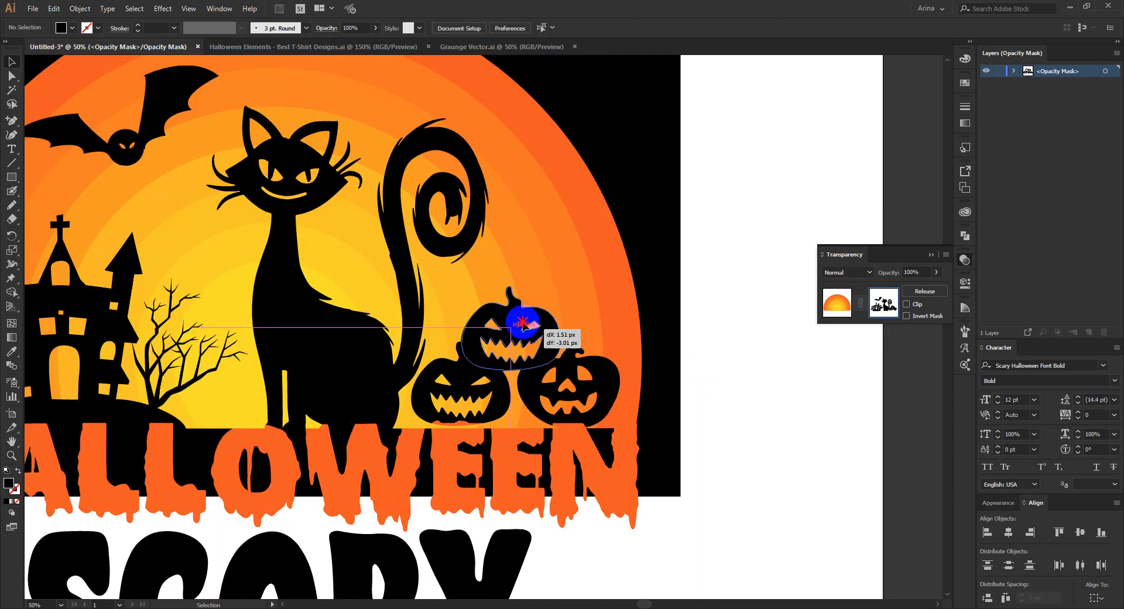
mouse_move(519, 309)
mouse_down()
mouse_move(511, 269)
mouse_move(512, 315)
mouse_up()
click(539, 351)
scroll(541, 357, down, 2)
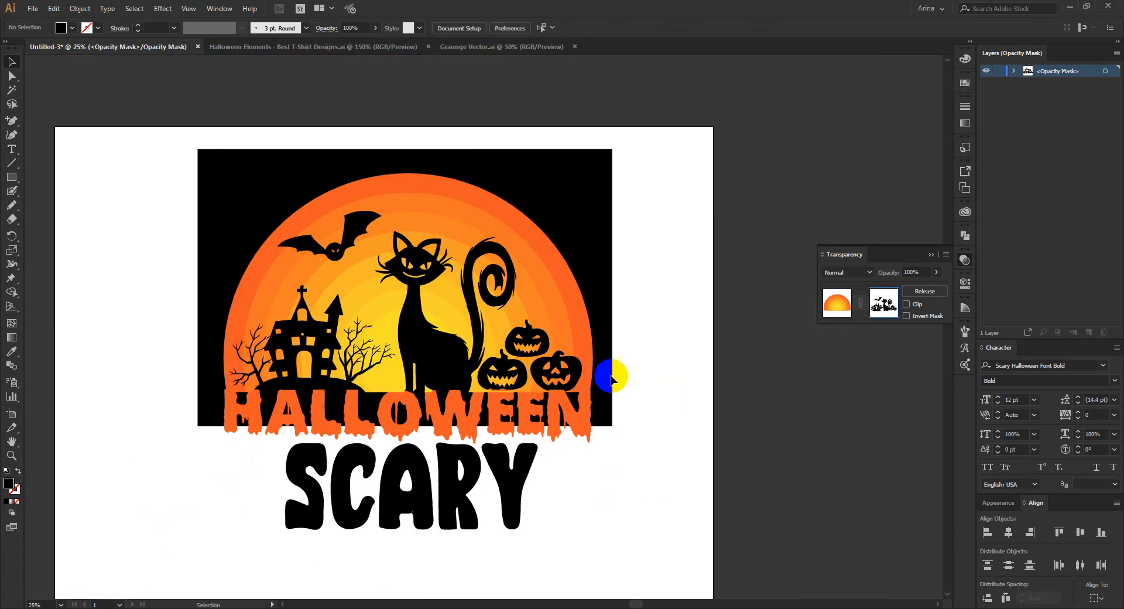
scroll(506, 372, up, 1)
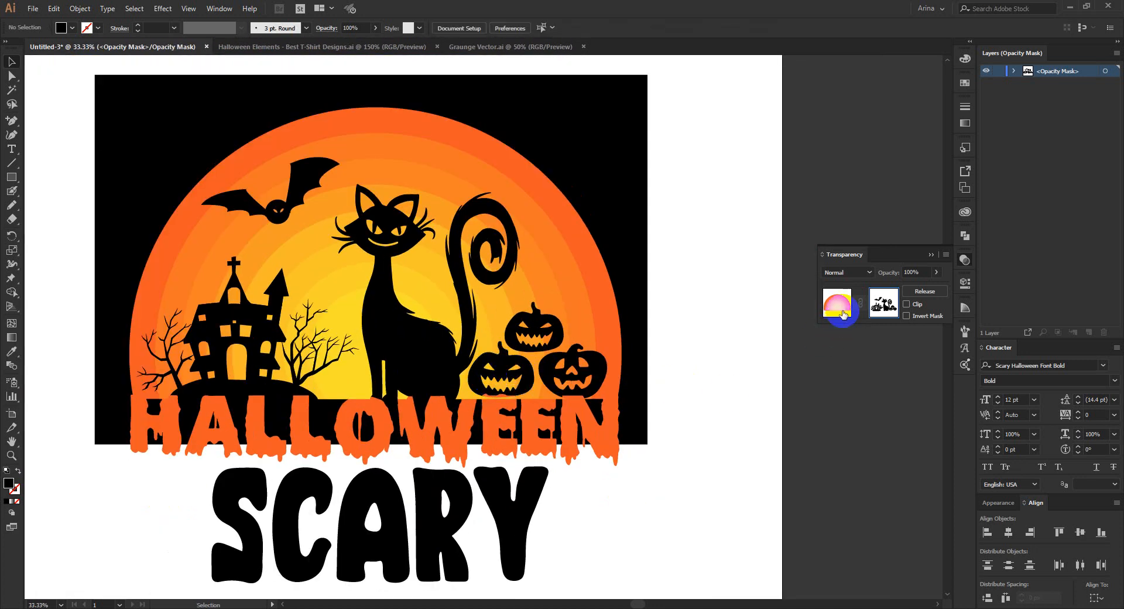
click(843, 314)
click(494, 446)
- Paste the crouching cat onto the artboard and place it to the right of the SCARY text
scroll(484, 443, down, 3)
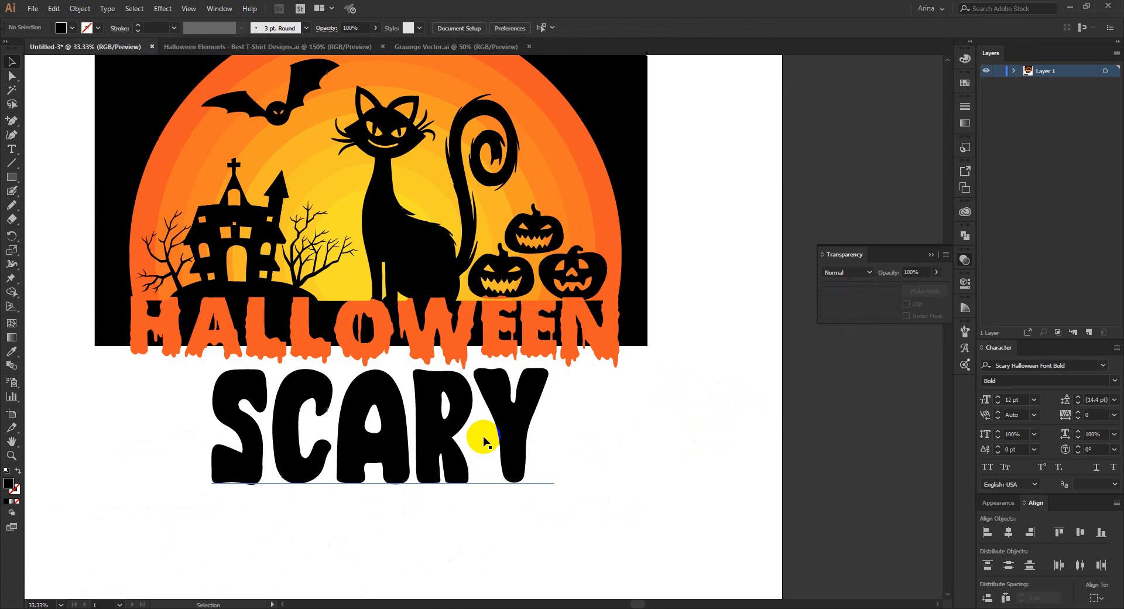
scroll(585, 445, down, 2)
drag(519, 357, 692, 440)
scroll(328, 404, down, 1)
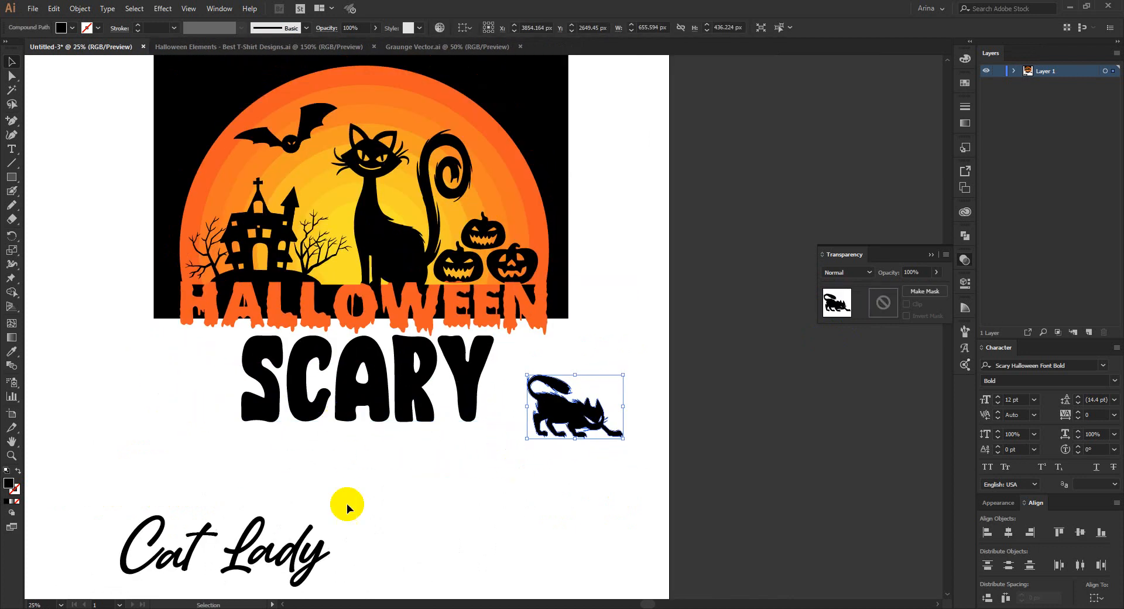
- Move the Cat Lady text directly beneath SCARY and convert both texts to outlines
drag(313, 539, 394, 470)
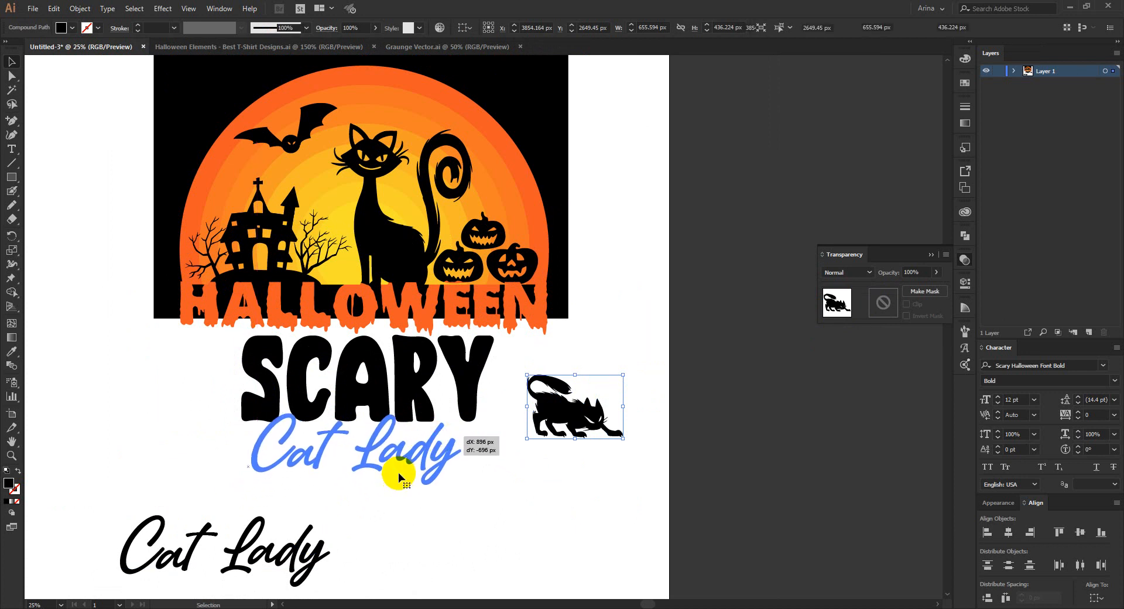
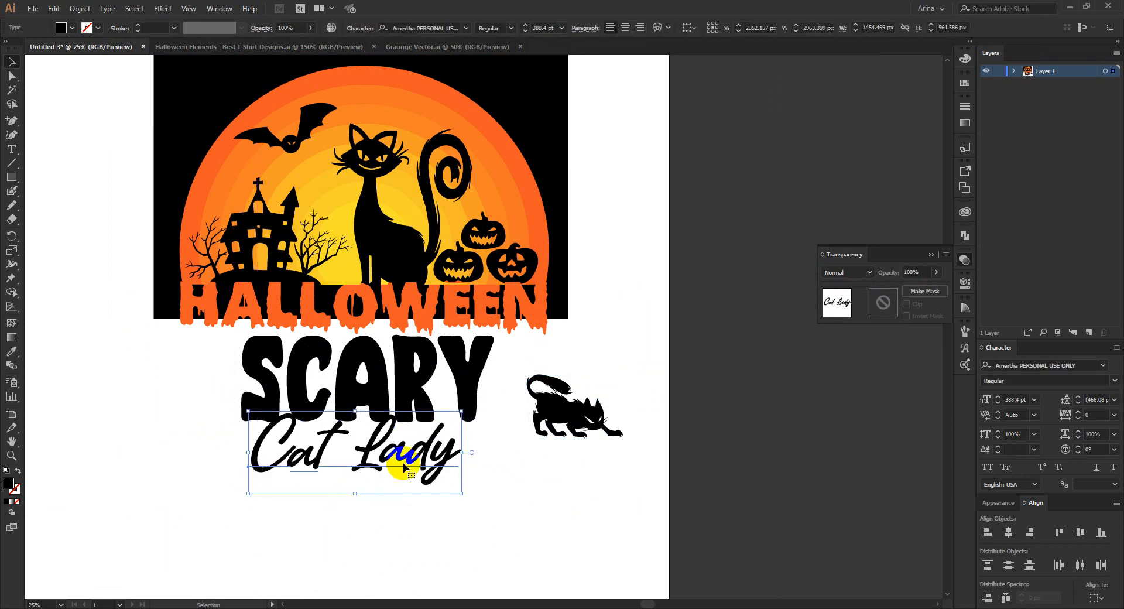
shift+click(408, 400)
right_click(408, 400)
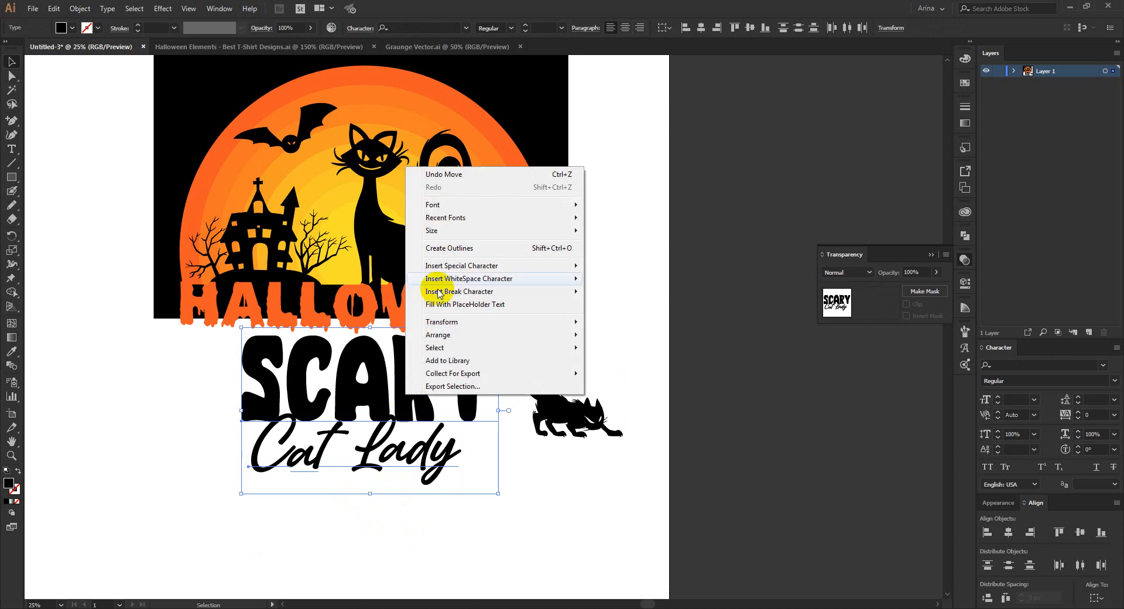
click(448, 248)
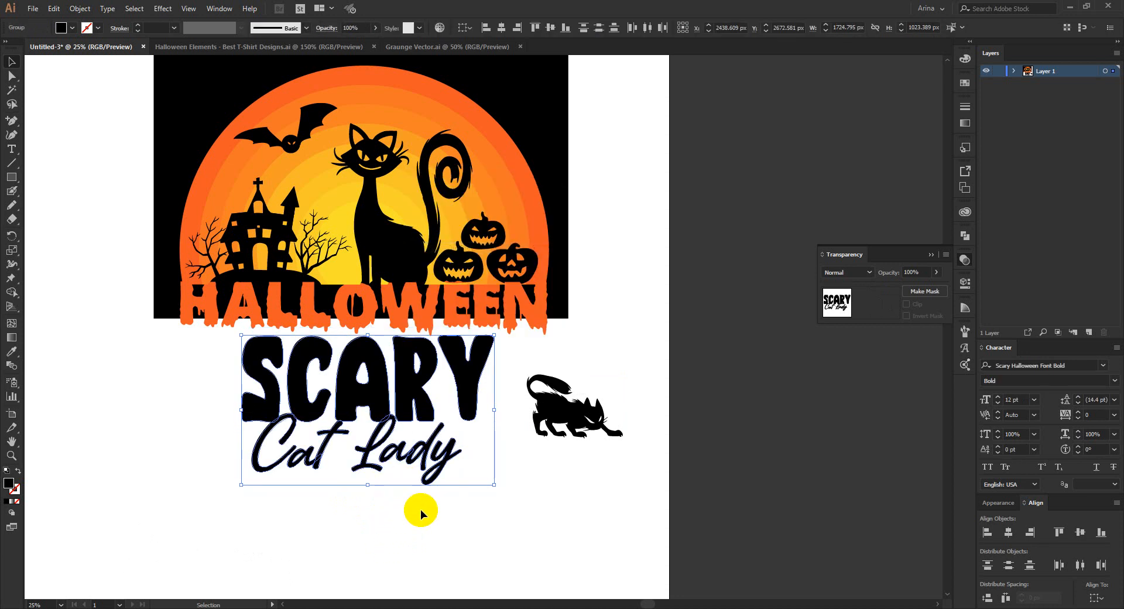
- Centre the SCARY and Cat Lady lettering horizontally on each other
drag(428, 524, 345, 394)
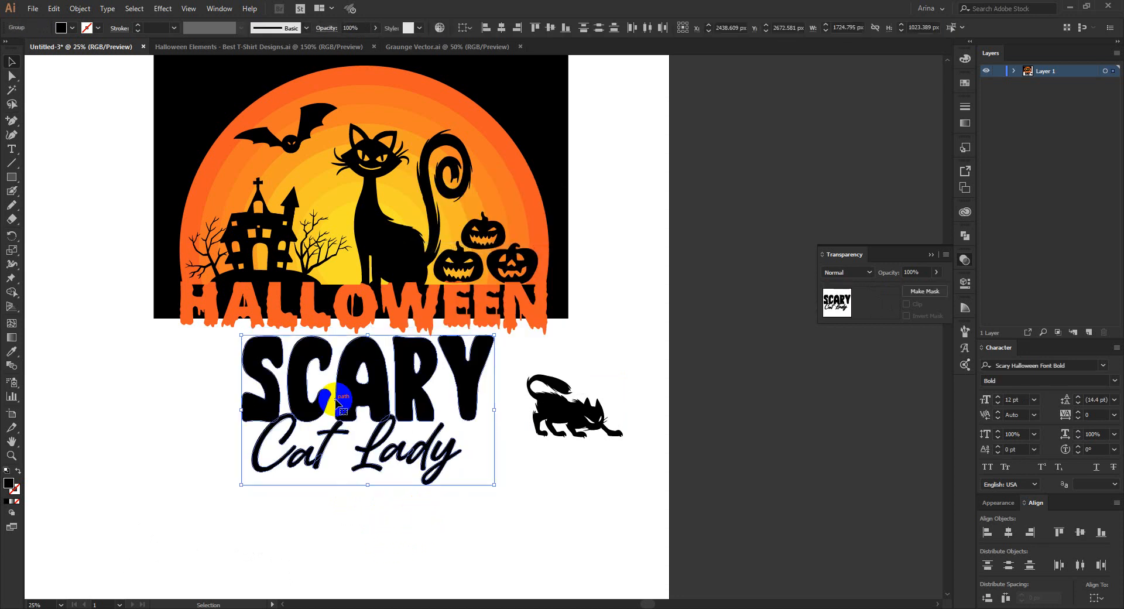
click(503, 27)
click(403, 506)
- Nudge the Cat Lady lettering up and enlarge it to SCARY's width, about 1725 × 588 px
click(398, 462)
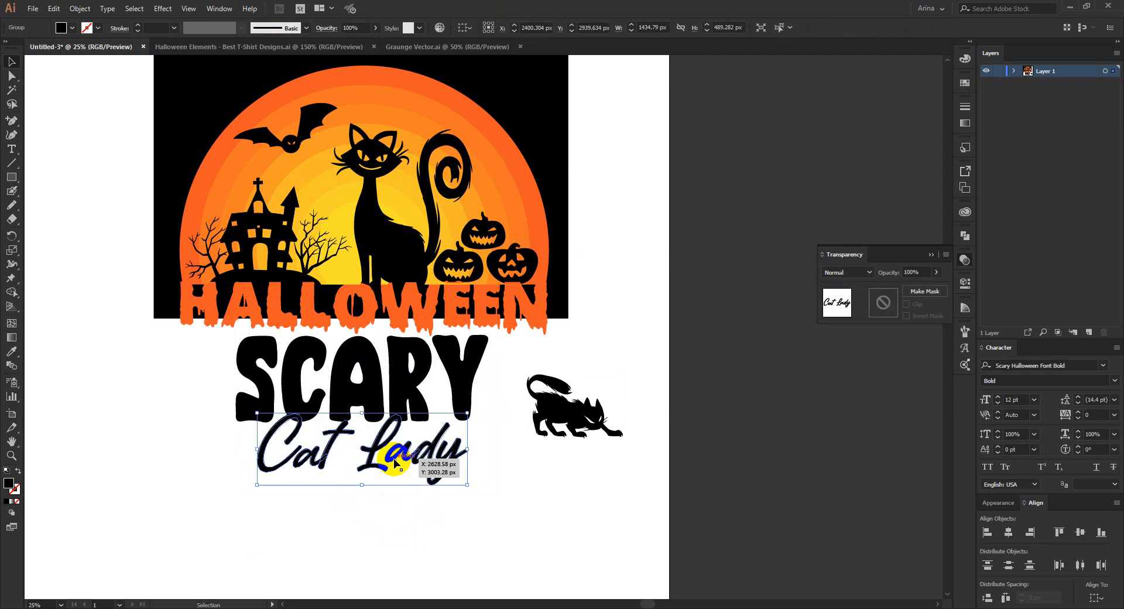
drag(395, 463, 396, 458)
drag(258, 444, 236, 442)
drag(468, 443, 489, 443)
click(384, 519)
- Create a 20 px offset path around the Cat Lady lettering with miter joins
scroll(334, 427, up, 1)
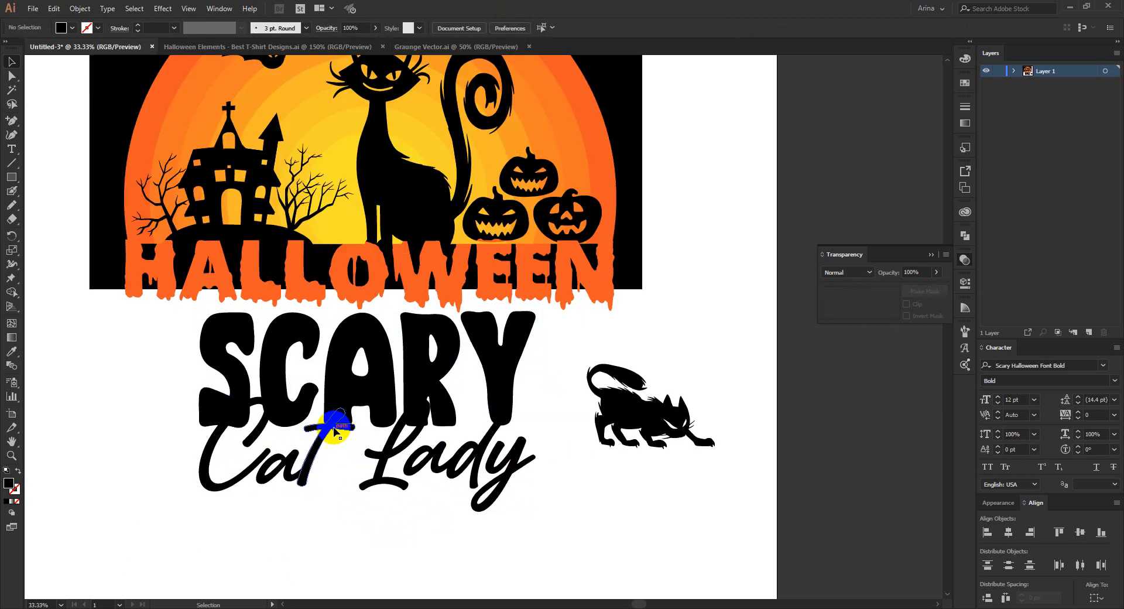
click(334, 432)
click(80, 8)
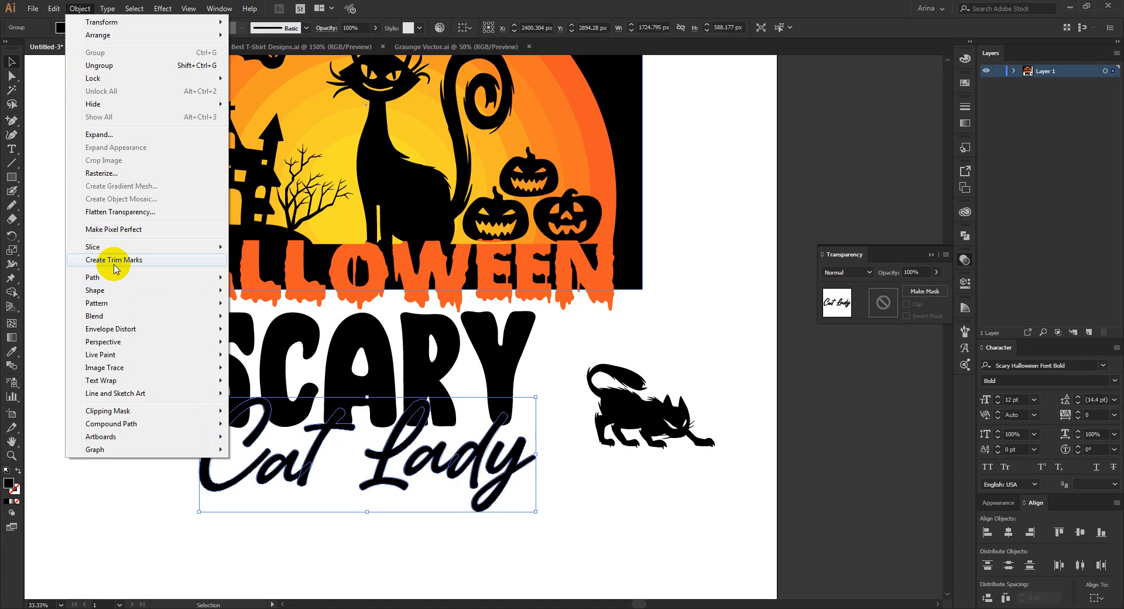
mouse_move(115, 277)
click(251, 318)
click(73, 166)
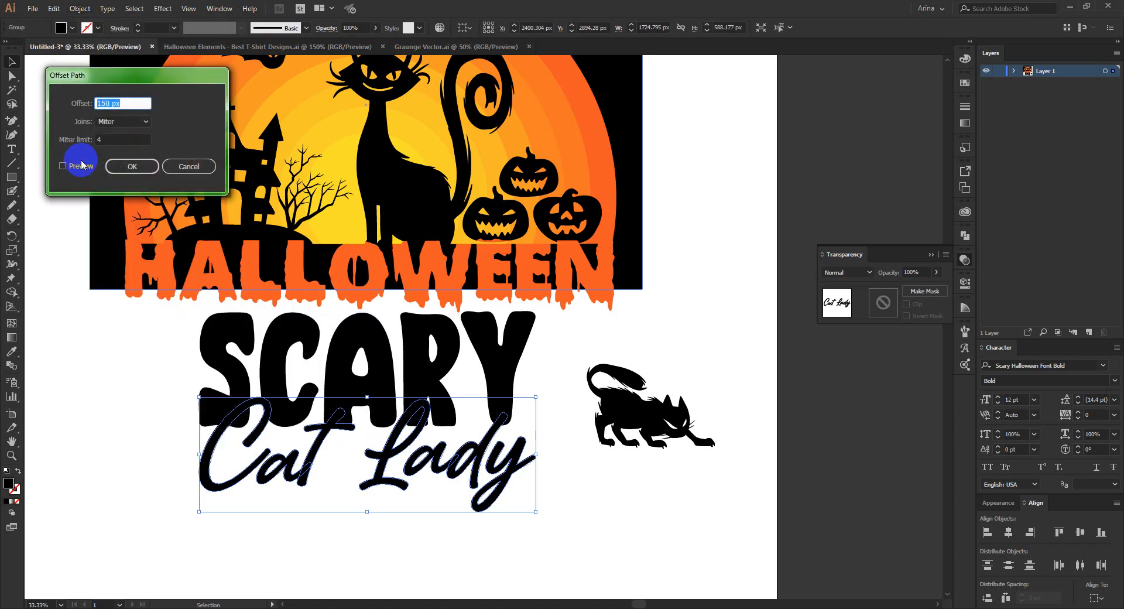
double_click(111, 103)
text(50)
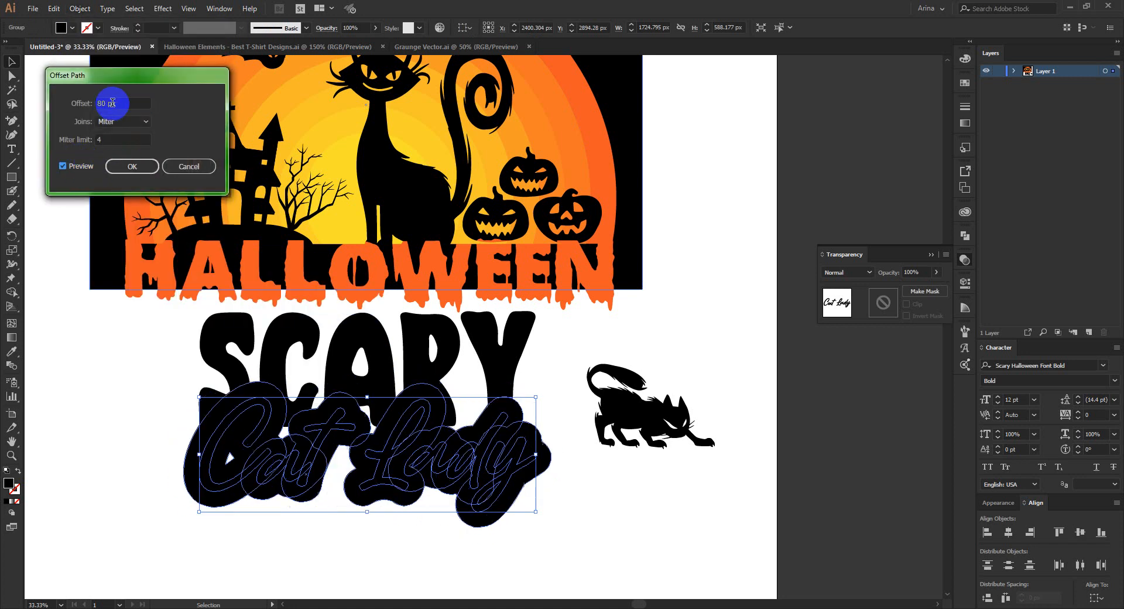
double_click(111, 103)
text(30)
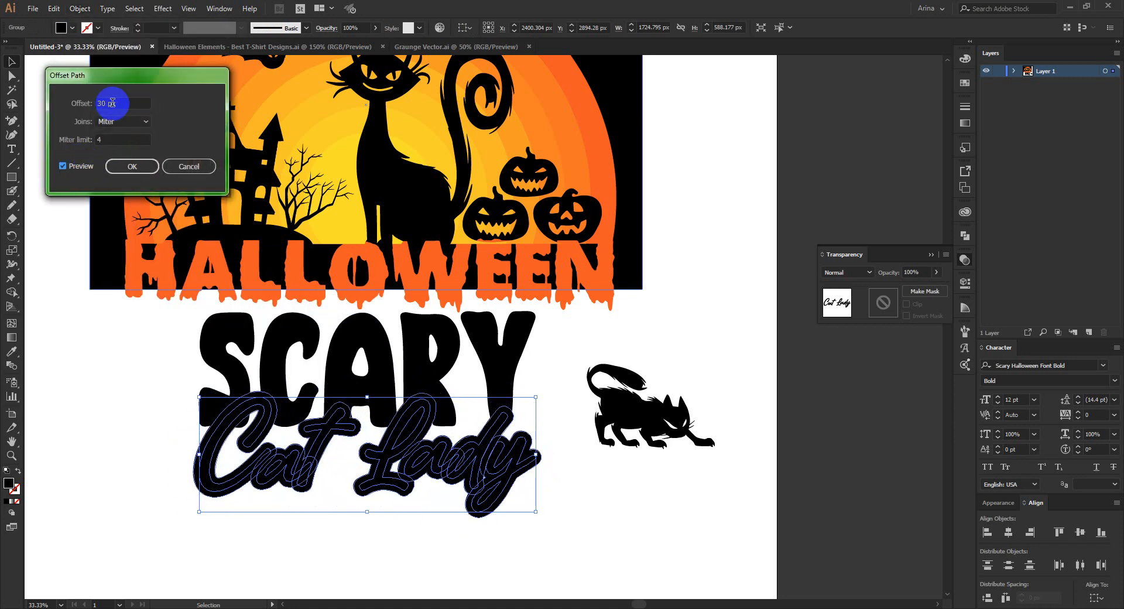
double_click(111, 103)
text(20)
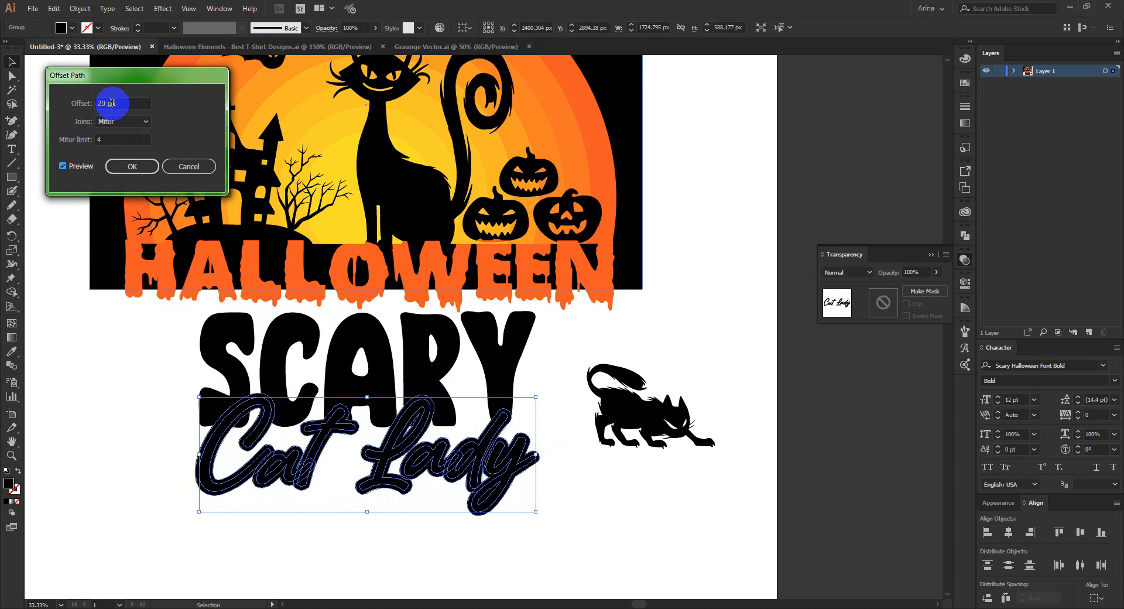
click(135, 167)
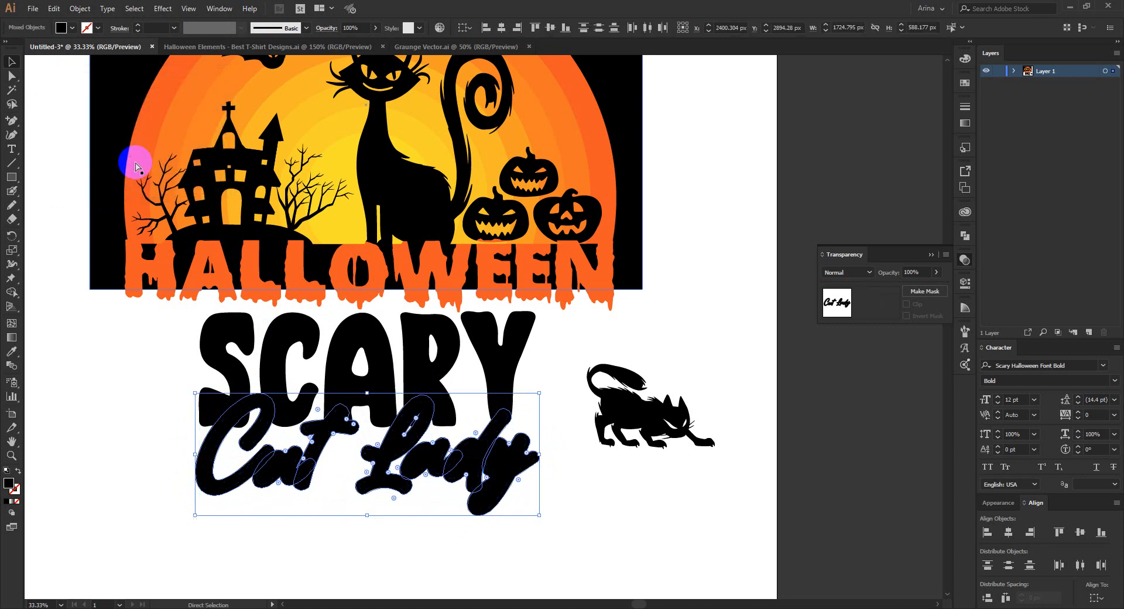
- Give the SCARY lettering a non-clipping opacity mask and paste the offset Cat Lady shape into it in place
click(345, 376)
click(886, 301)
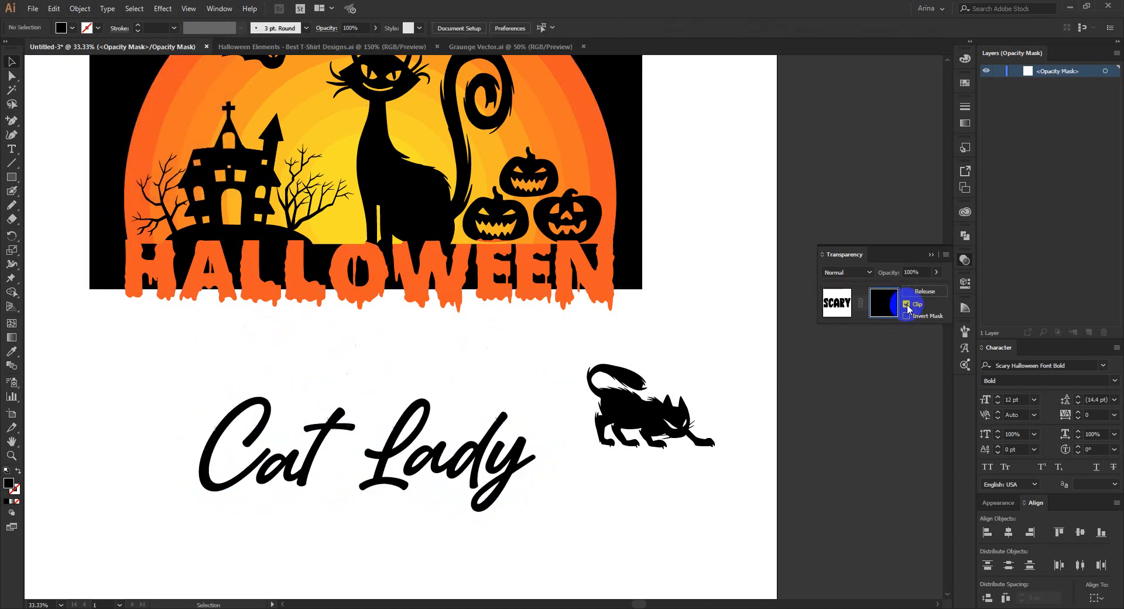
key(ctrl+f)
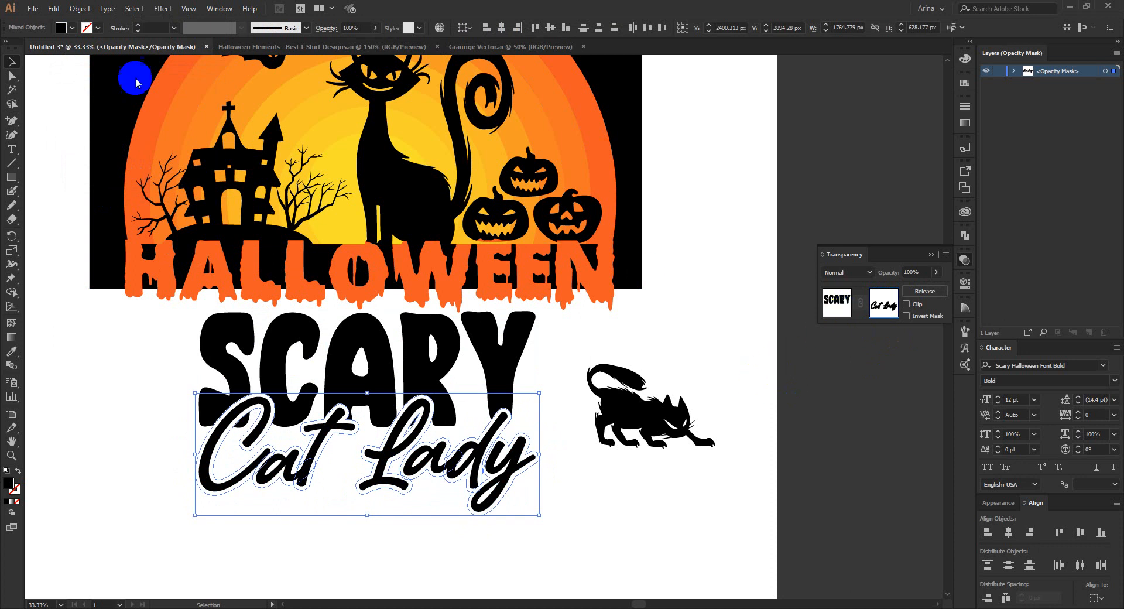
click(70, 28)
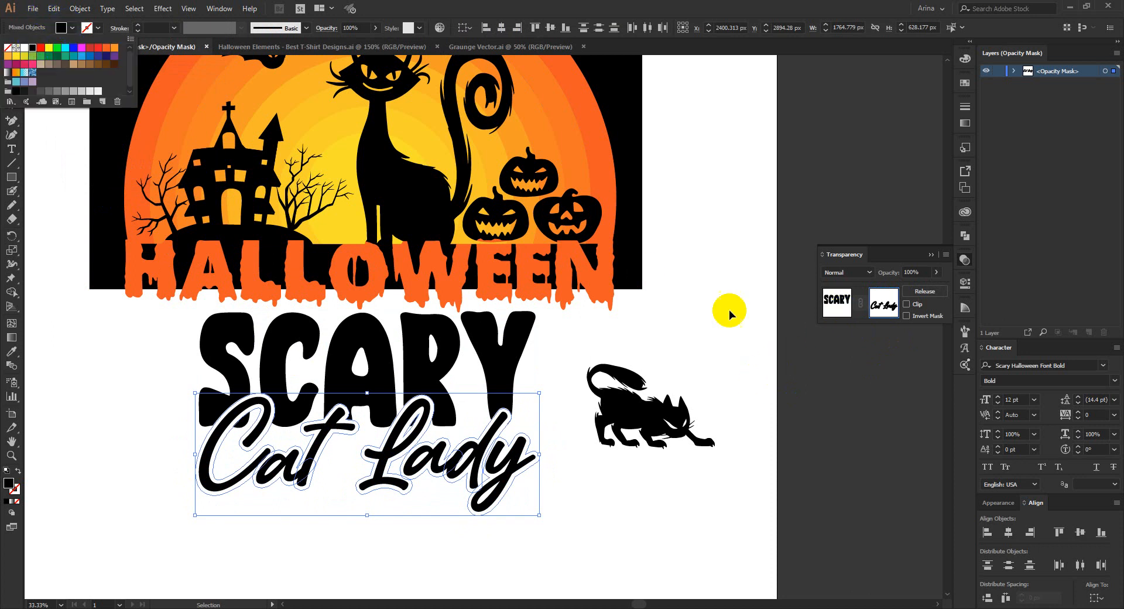
click(825, 306)
click(584, 507)
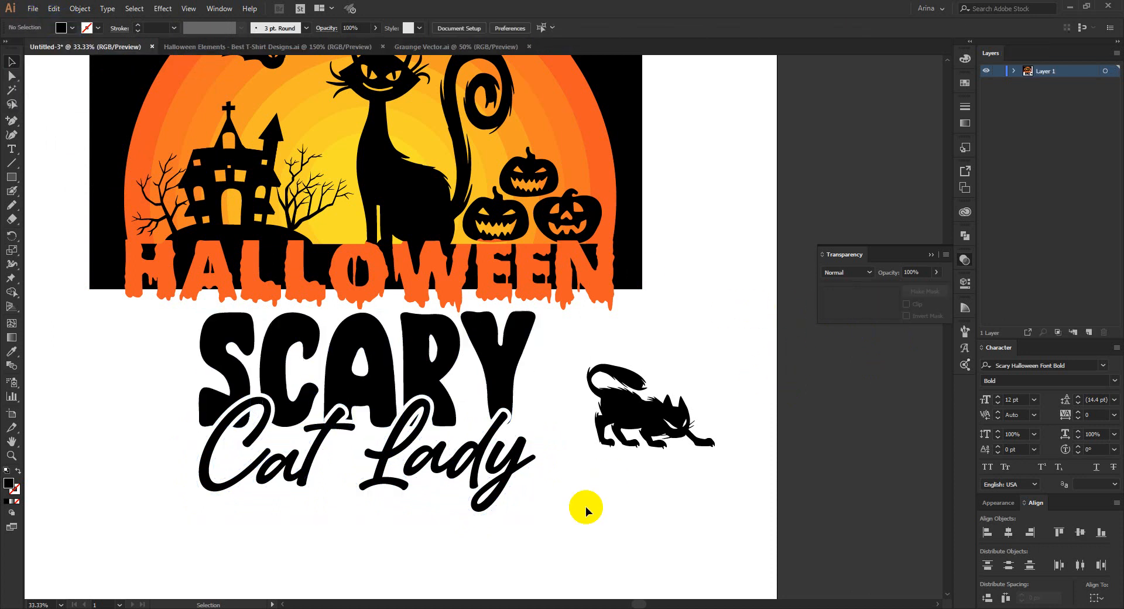
- Enlarge the SCARY and Cat Lady lettering together to about 2052 × 1222 px beneath HALLOWEEN
scroll(562, 498, down, 1)
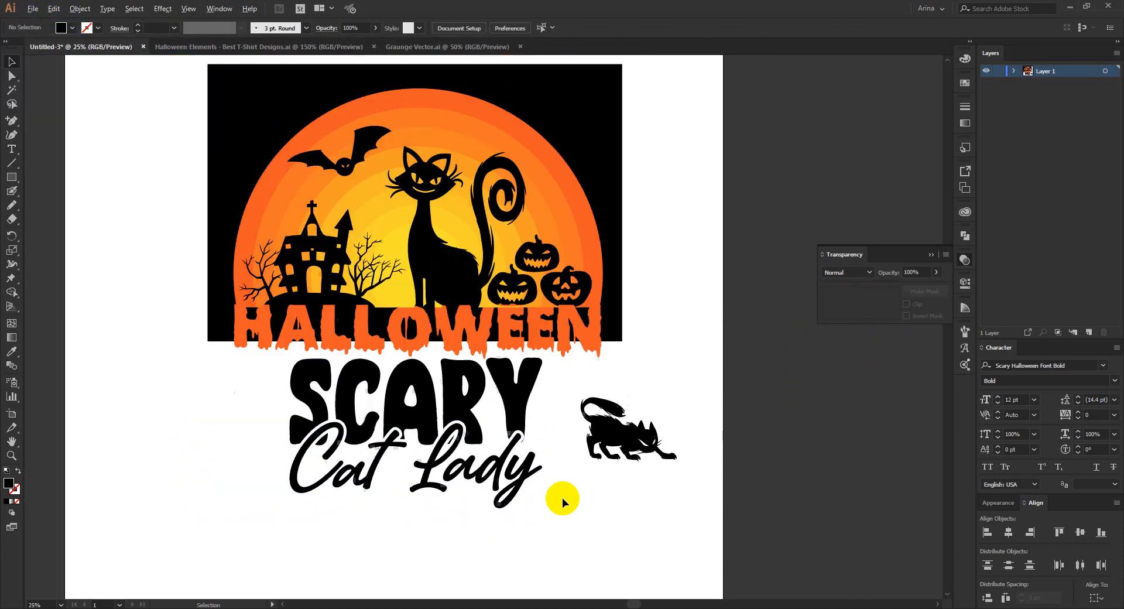
click(553, 529)
drag(553, 530, 267, 436)
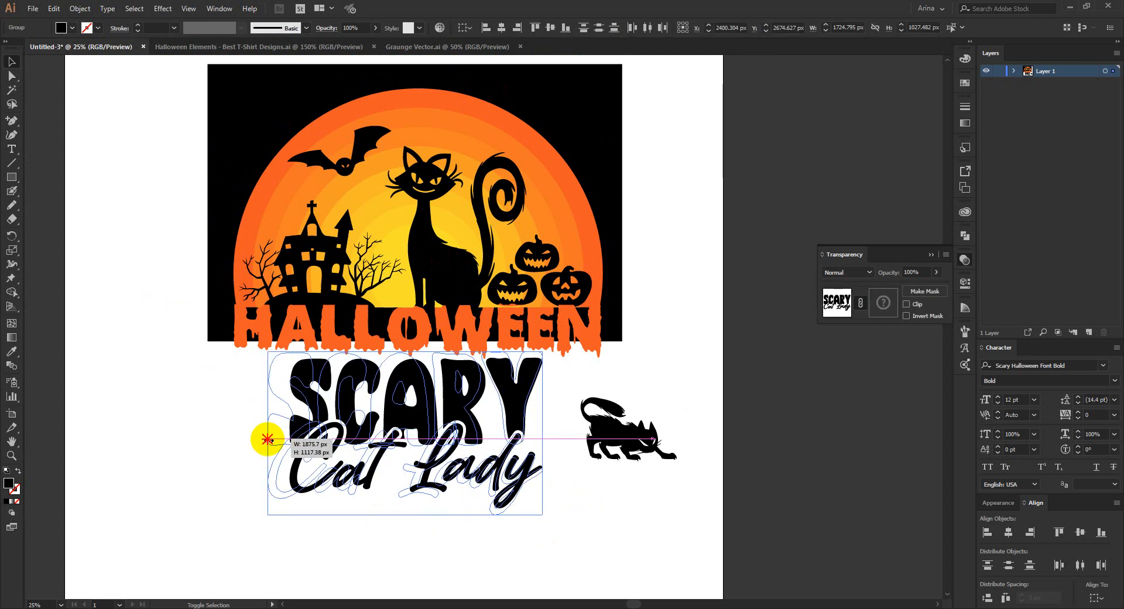
drag(541, 433, 567, 432)
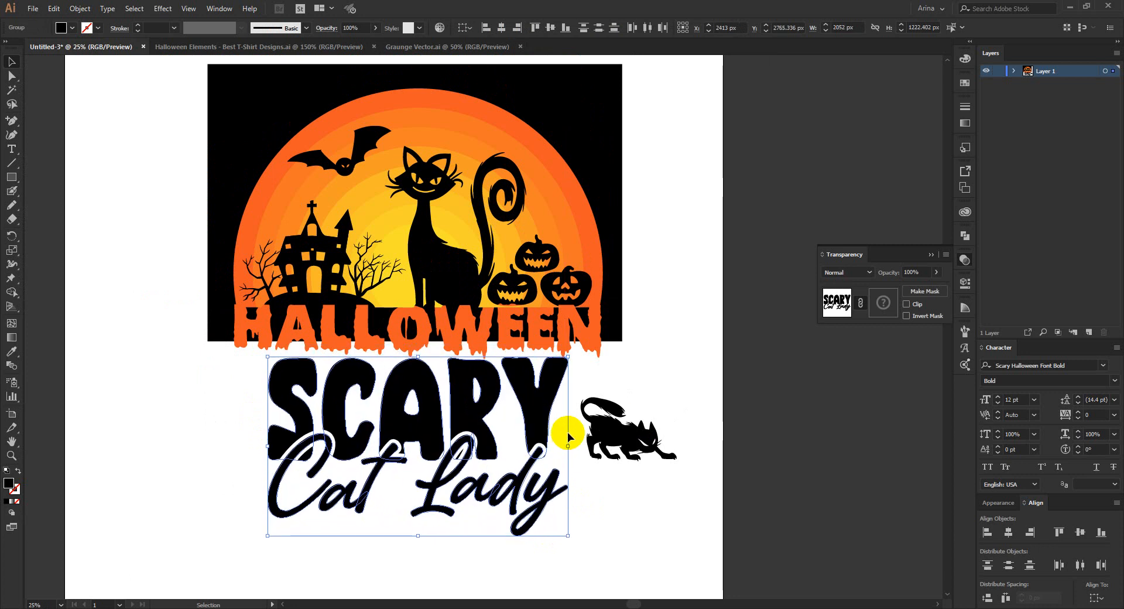
- Move the crouching cat under the middle of the Cat Lady lettering and enlarge it to about 784 × 522 px
click(677, 389)
scroll(678, 392, down, 2)
drag(678, 395, 395, 545)
drag(419, 508, 426, 453)
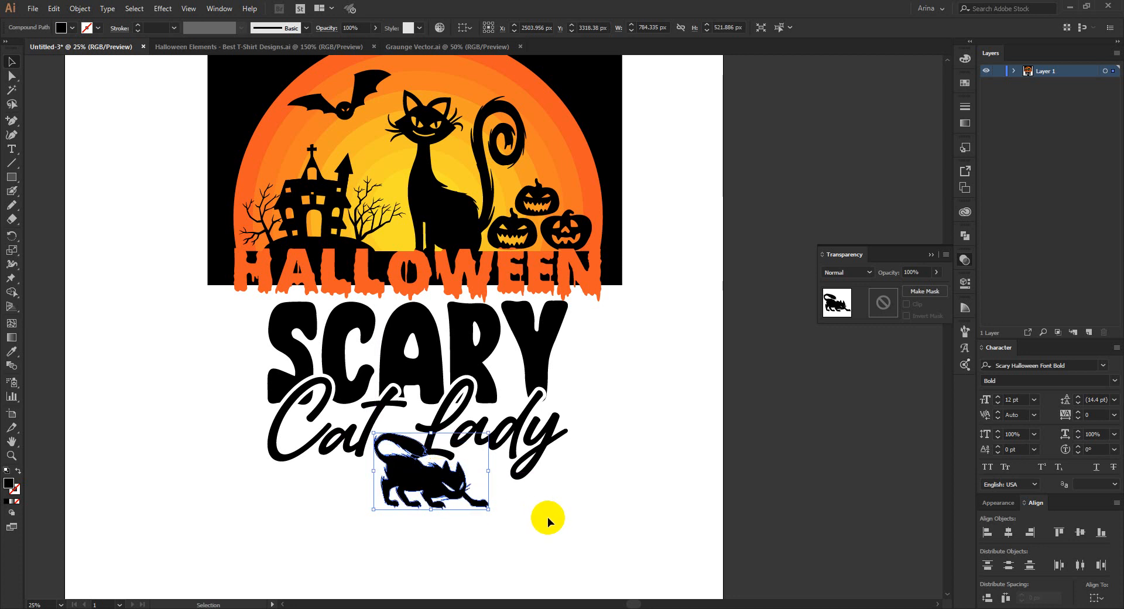
click(479, 502)
- Create a 20 px offset path around the crouching cat
scroll(437, 480, up, 1)
click(436, 480)
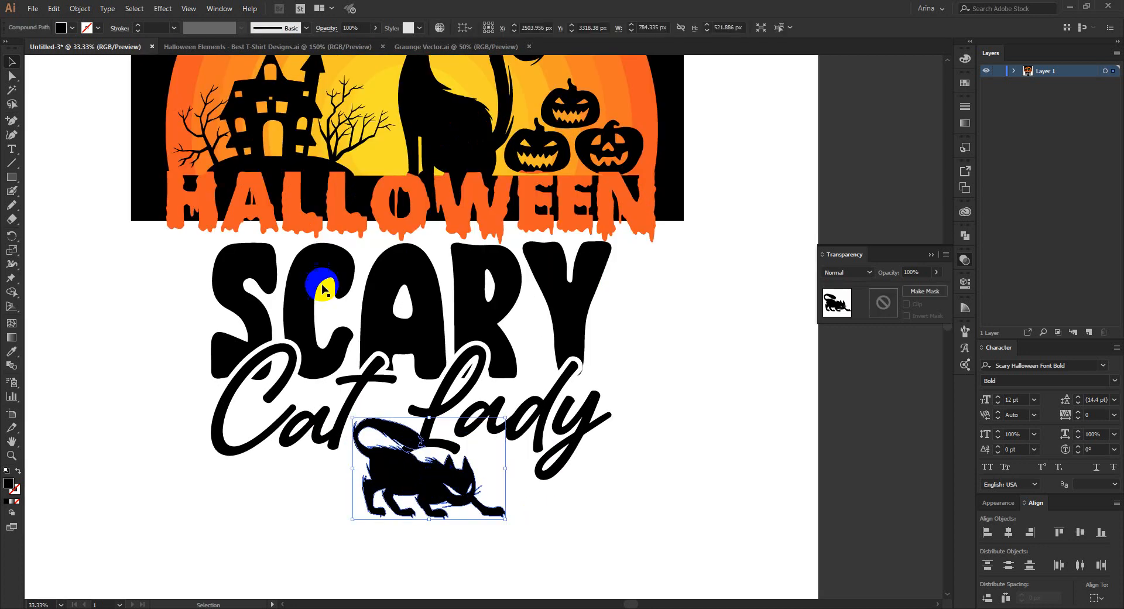
click(80, 8)
mouse_move(109, 282)
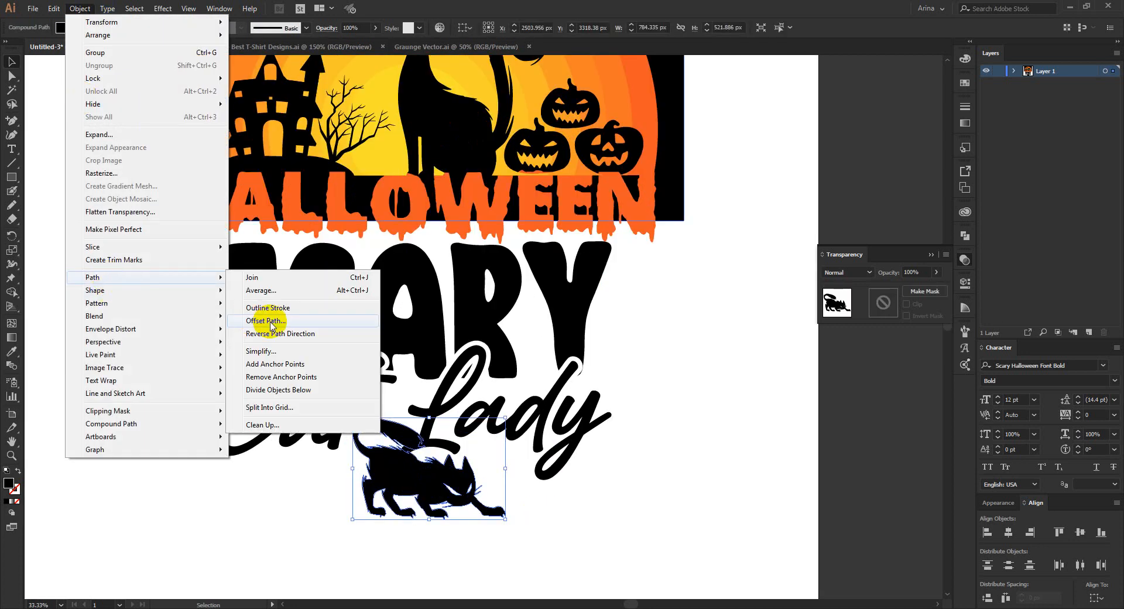
click(270, 320)
click(74, 167)
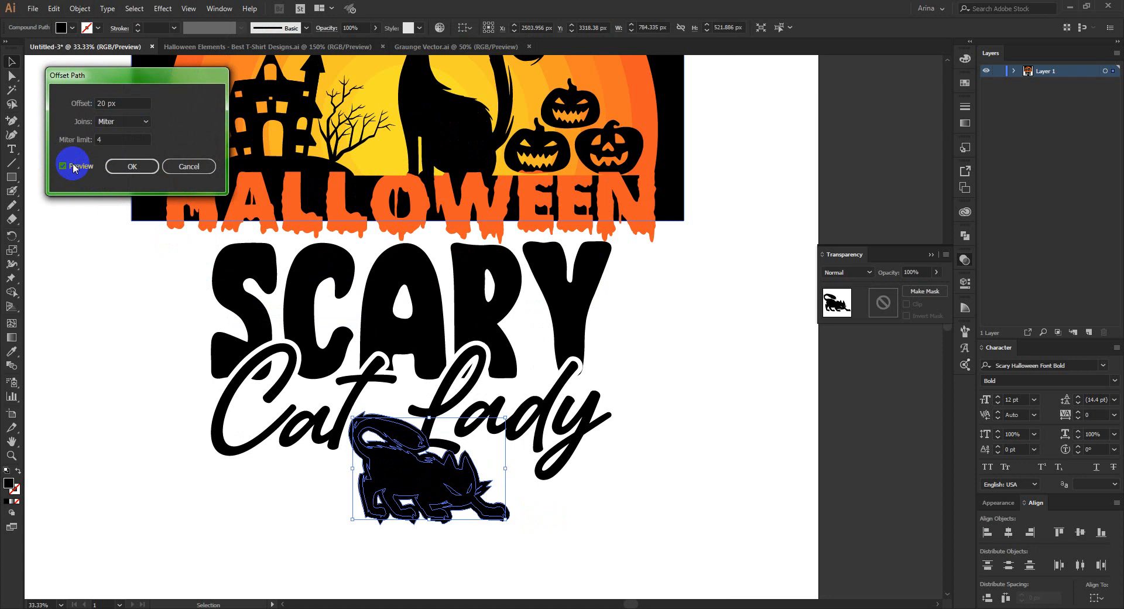
click(131, 166)
- Give the Cat Lady lettering a non-clipping opacity mask and paste the offset cat shape into it in place
click(521, 379)
click(502, 404)
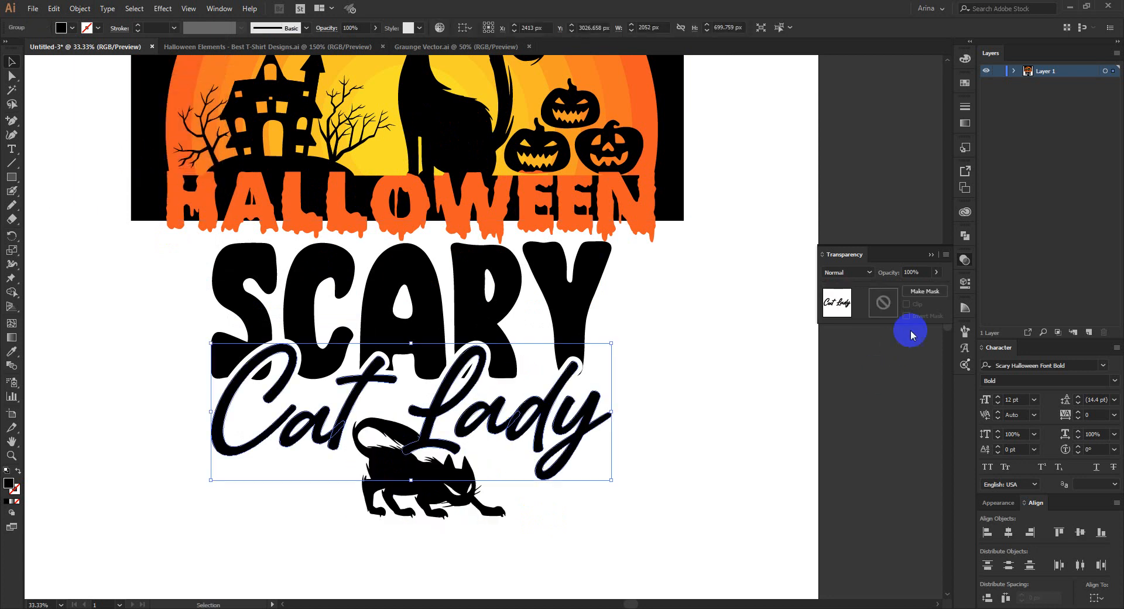
click(871, 311)
click(906, 304)
key(ctrl+f)
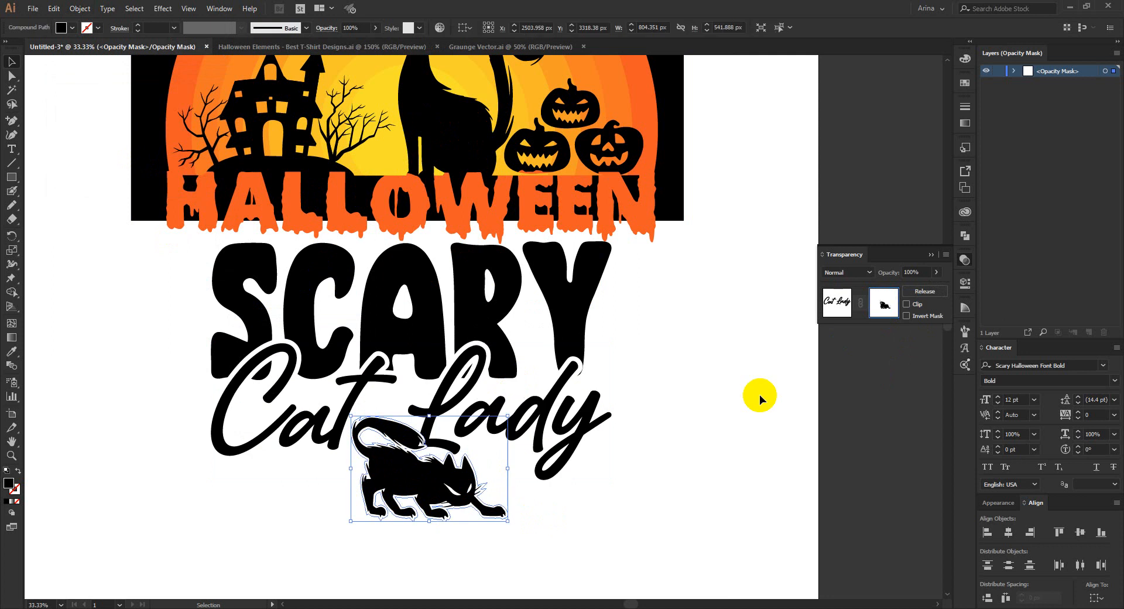
click(831, 301)
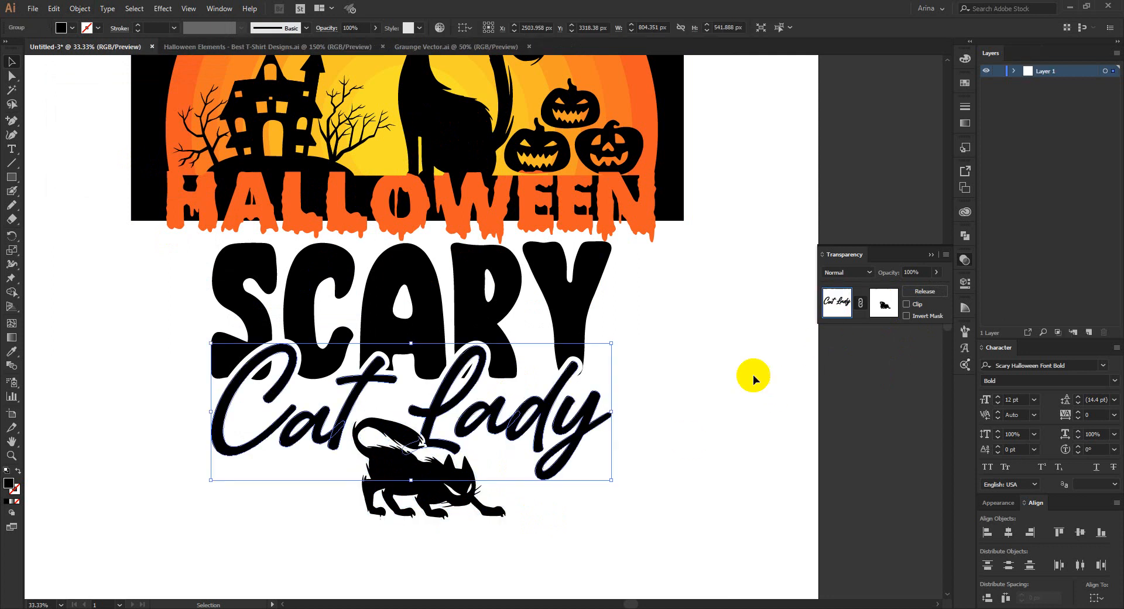
click(687, 439)
scroll(514, 454, down, 1)
scroll(328, 524, up, 1)
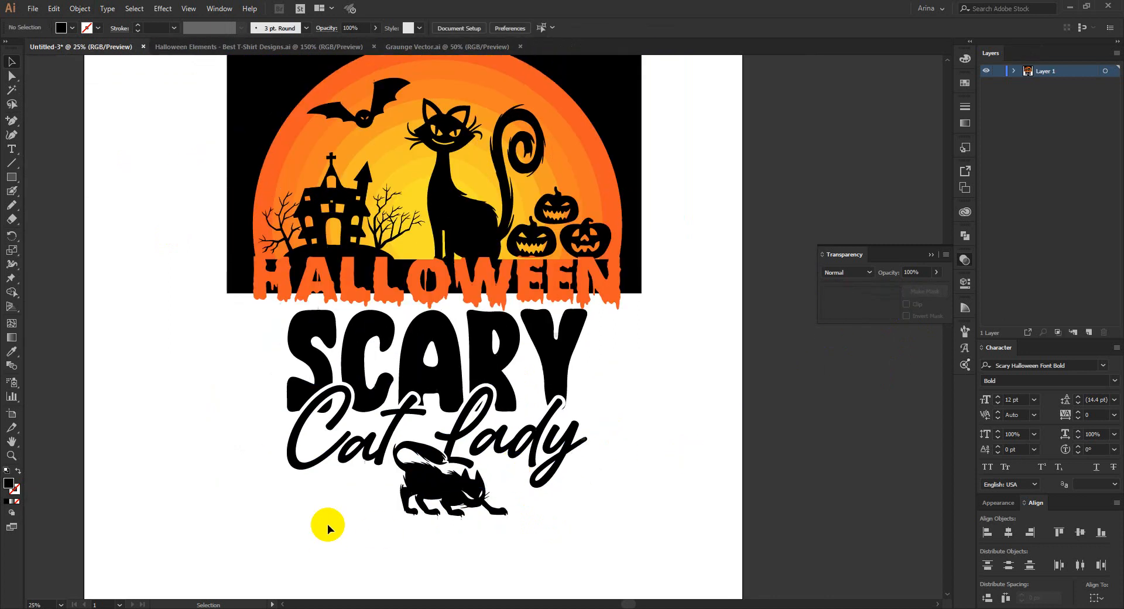
- Switch to the Halloween Elements document and look through its artwork for a spider web
click(190, 51)
double_click(281, 414)
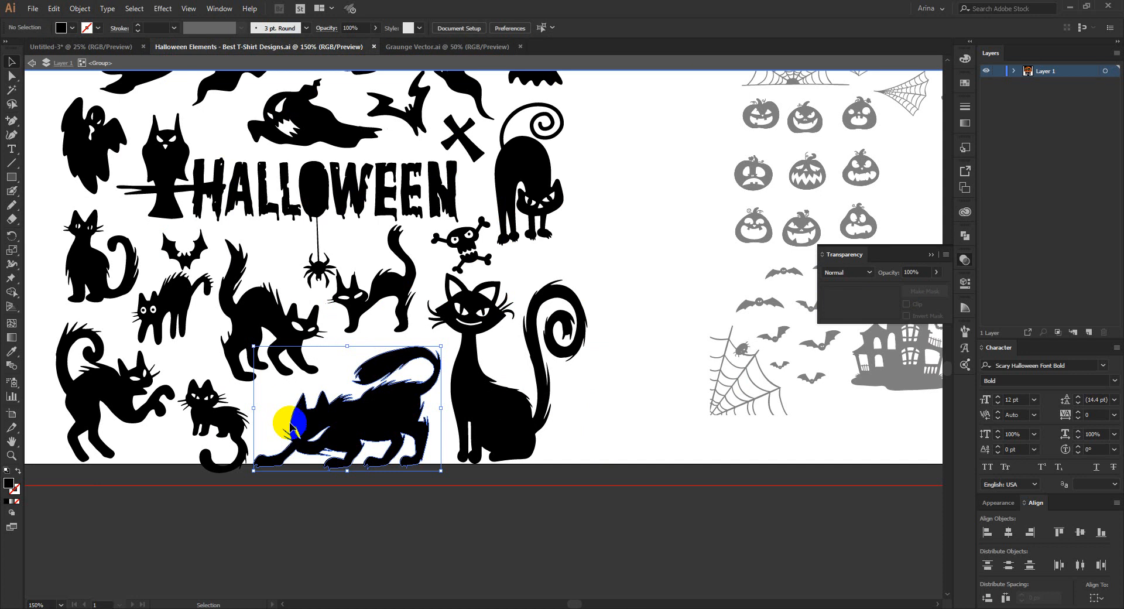
scroll(389, 439, down, 2)
double_click(590, 475)
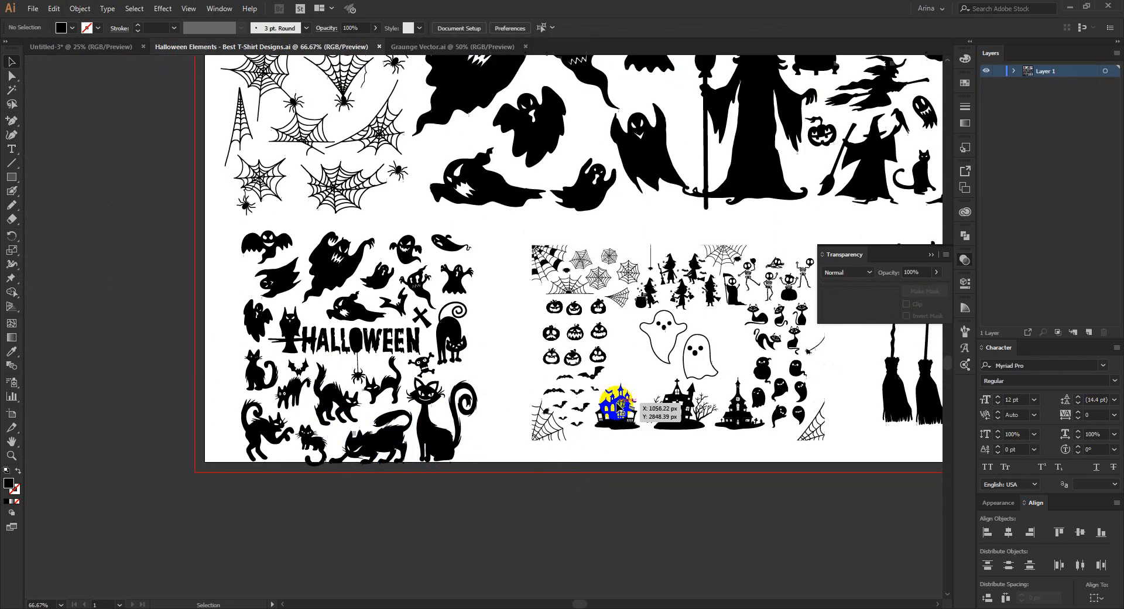
scroll(252, 176, up, 2)
scroll(314, 319, up, 5)
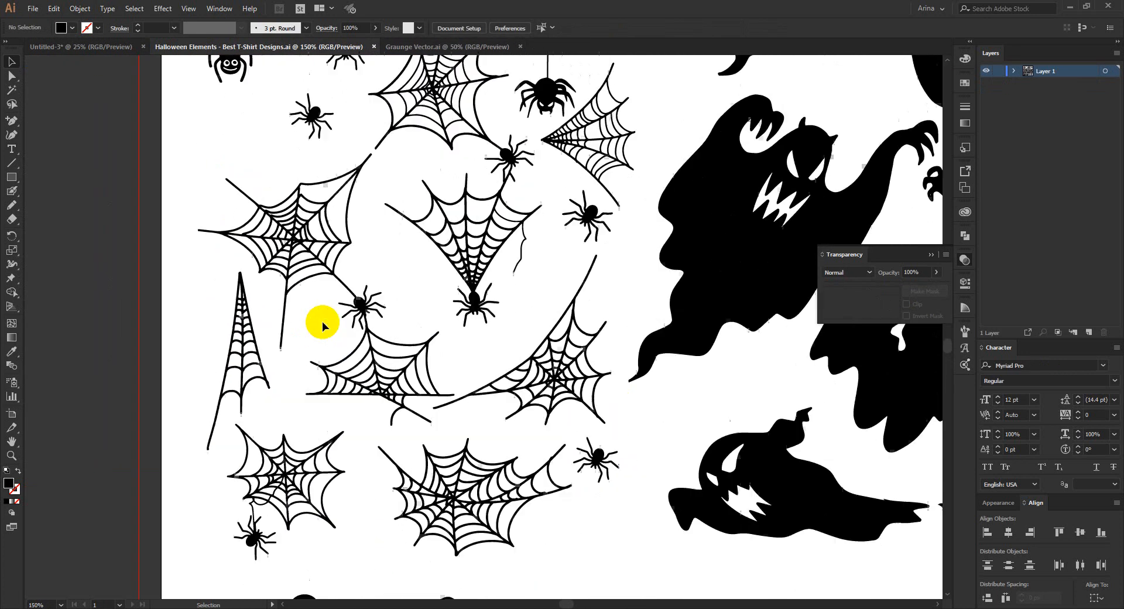
scroll(375, 268, down, 1)
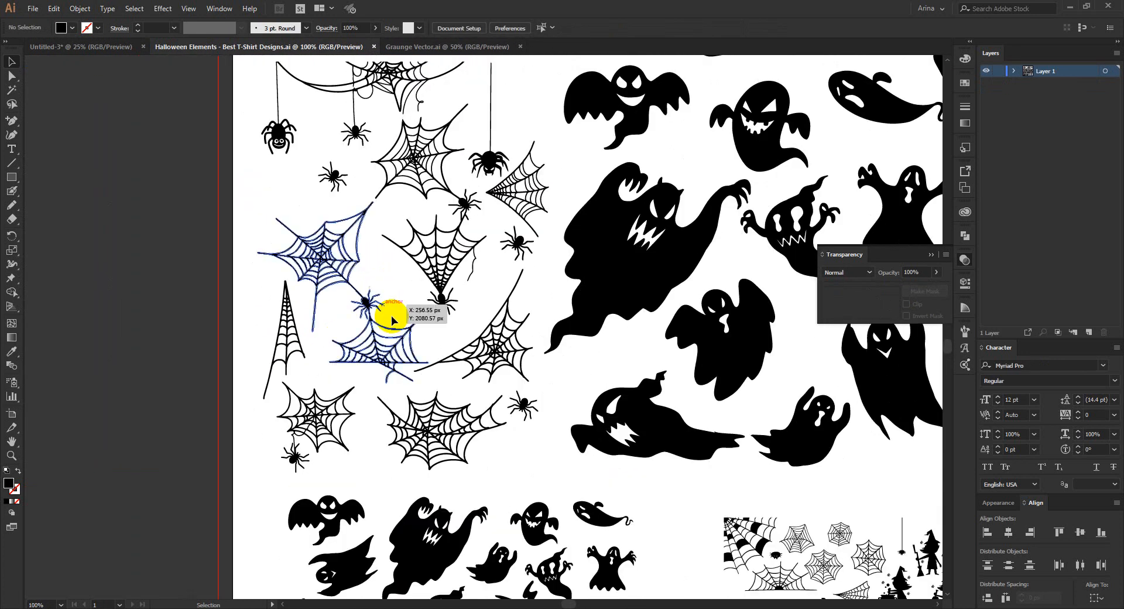
double_click(334, 255)
click(332, 265)
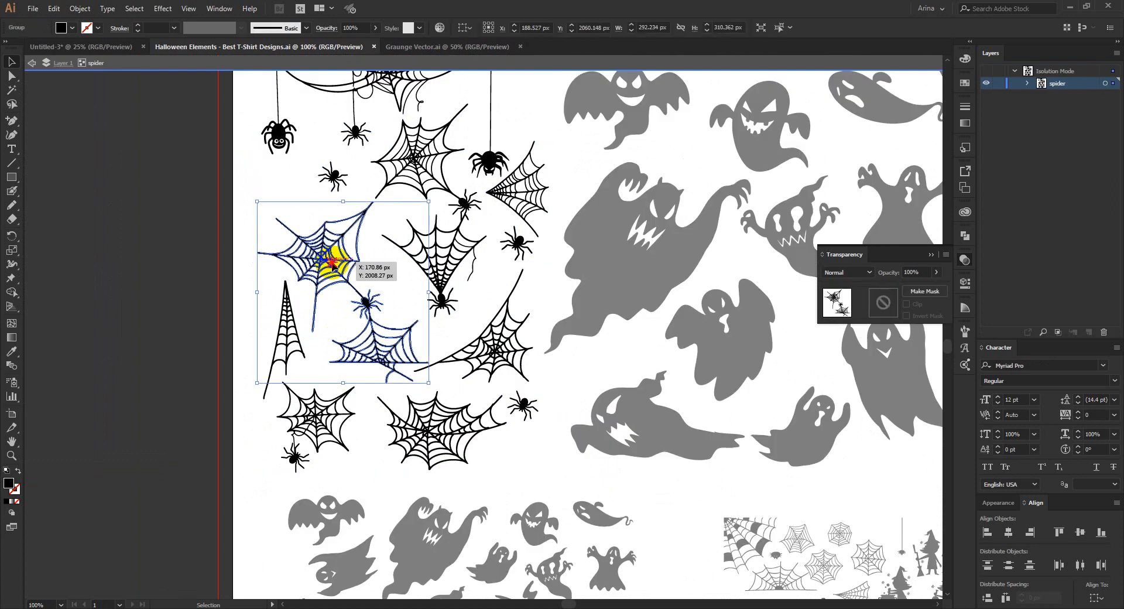
double_click(331, 264)
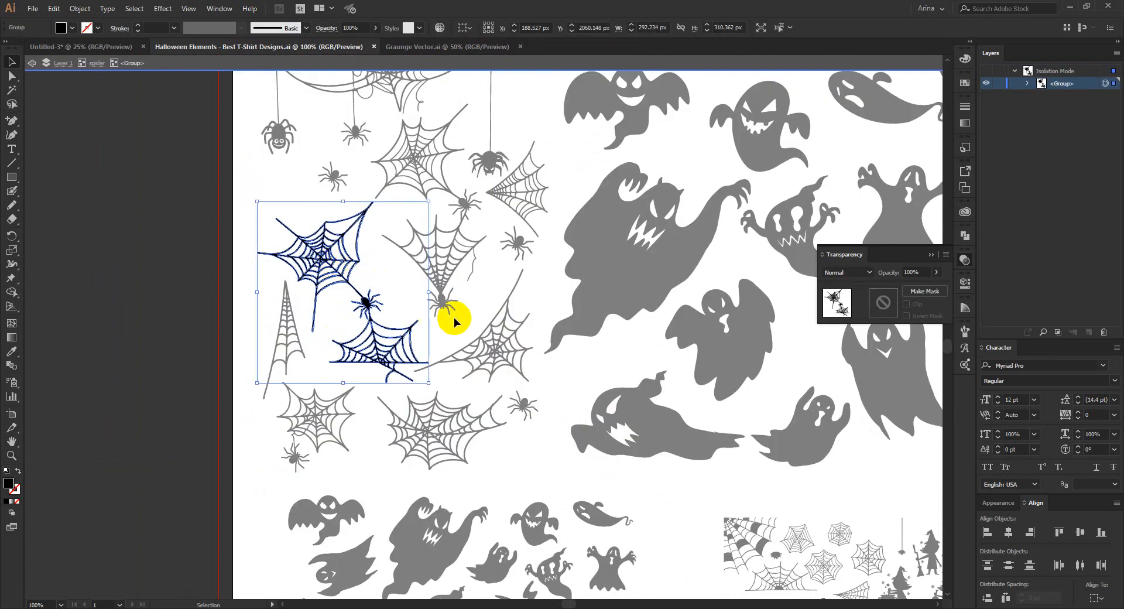
double_click(468, 318)
- Isolate the spider group, copy the corner-shaped web without a spider, and return to the T-shirt design
scroll(339, 447, up, 2)
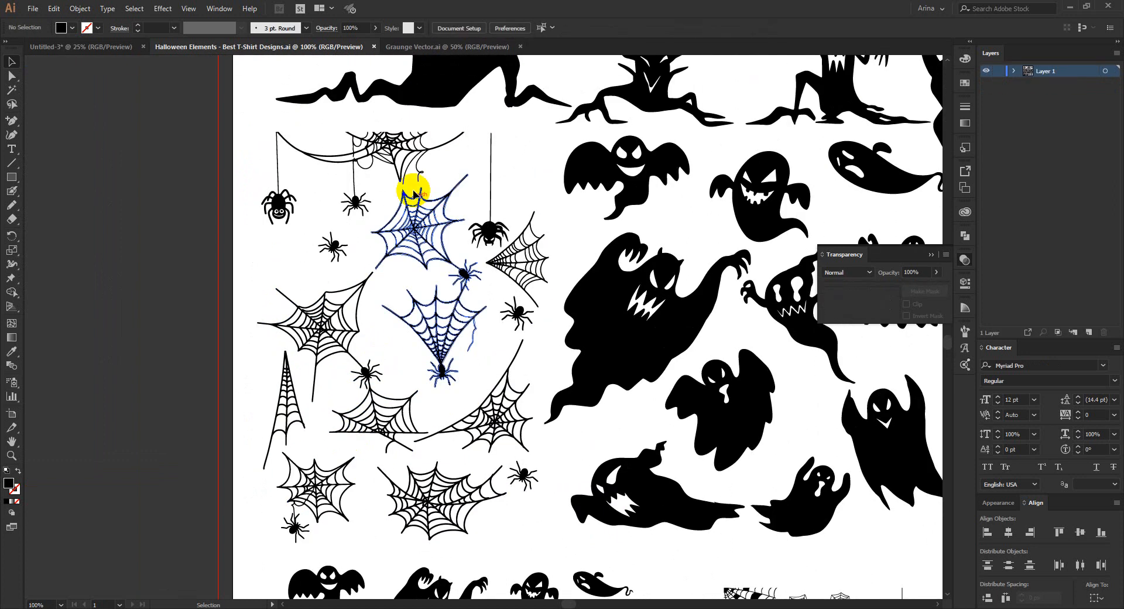
double_click(321, 487)
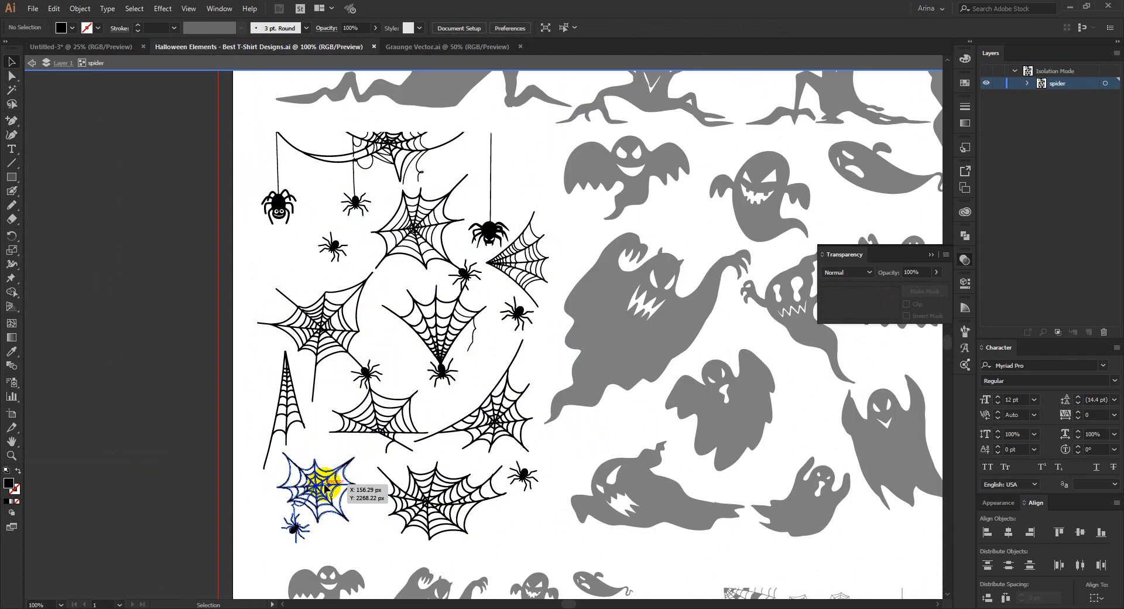
click(507, 428)
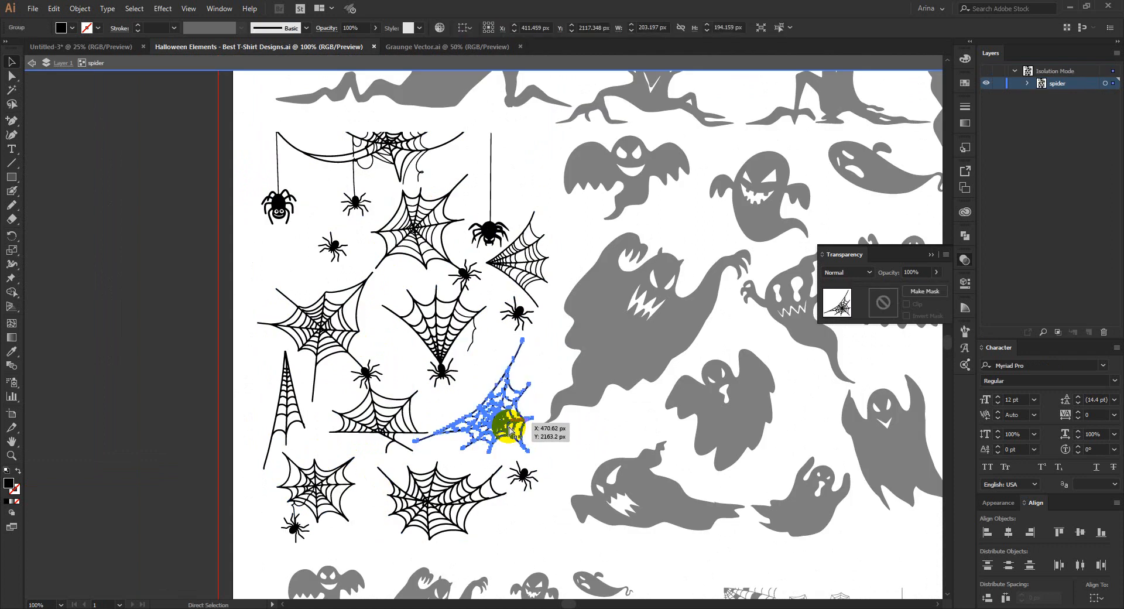
key(v)
drag(256, 51, 514, 446)
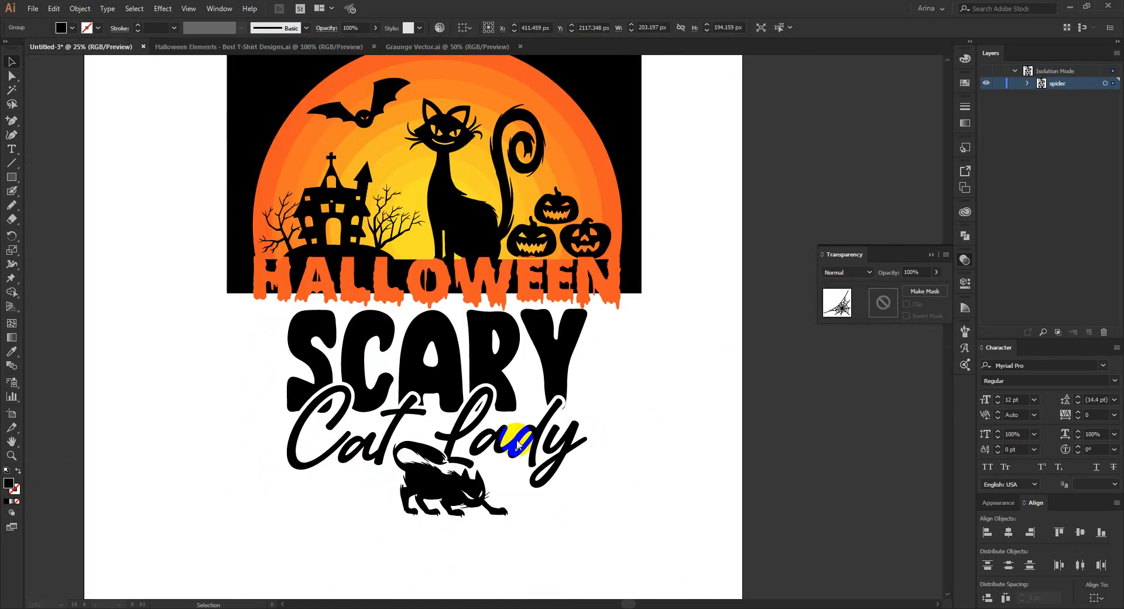
- Paste the spider web, scale it up and place it between the crouching cat's head and the y of Lady
drag(497, 328, 515, 477)
scroll(520, 489, up, 2)
click(560, 497)
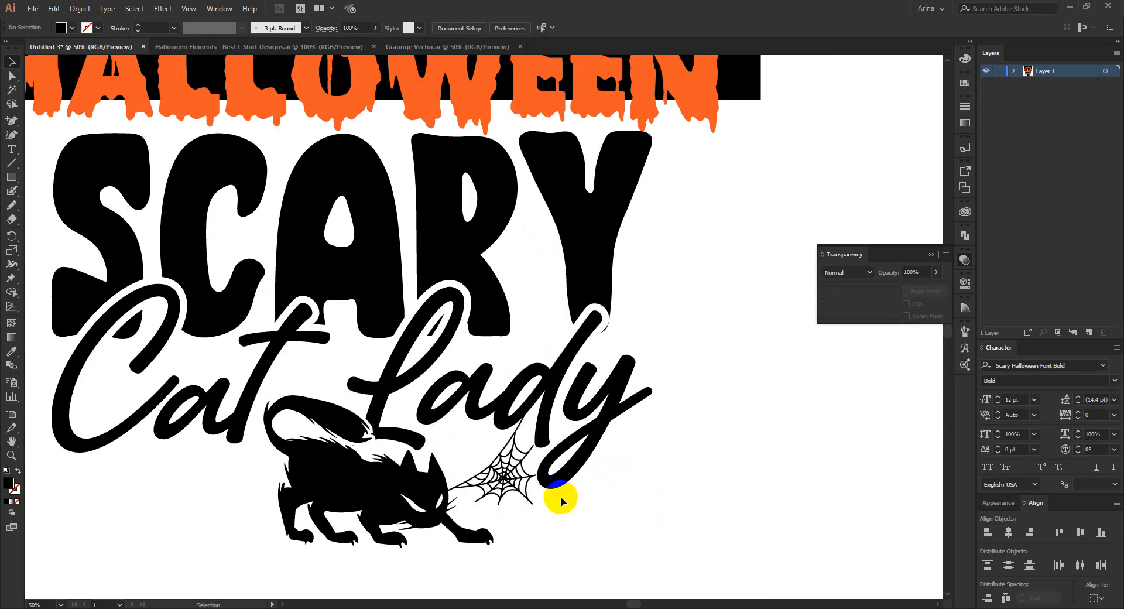
scroll(560, 496, down, 2)
scroll(362, 526, down, 1)
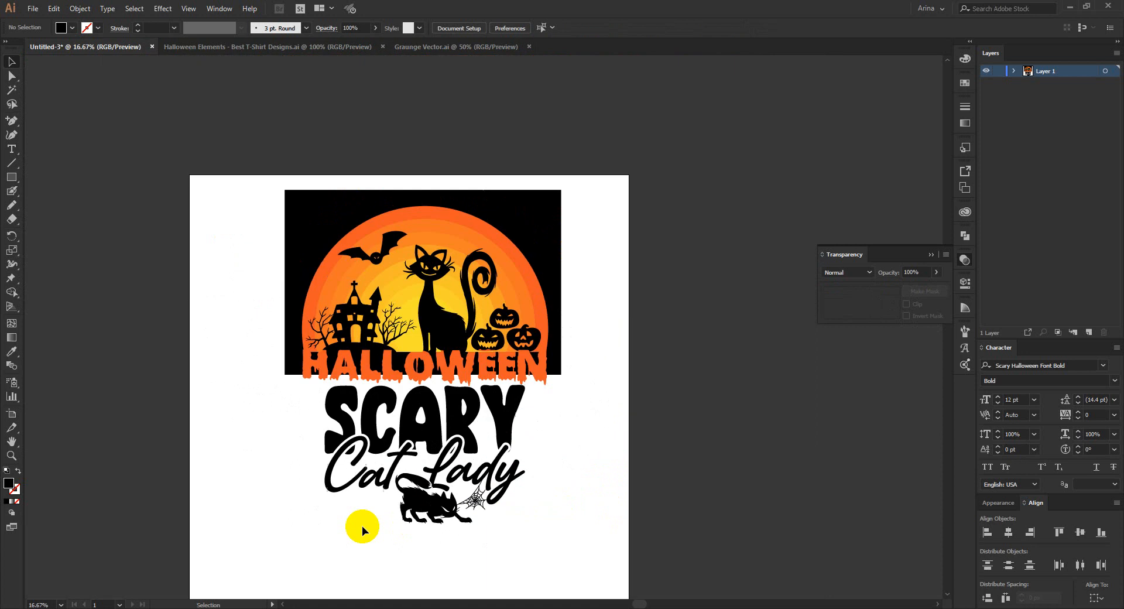
scroll(450, 369, up, 1)
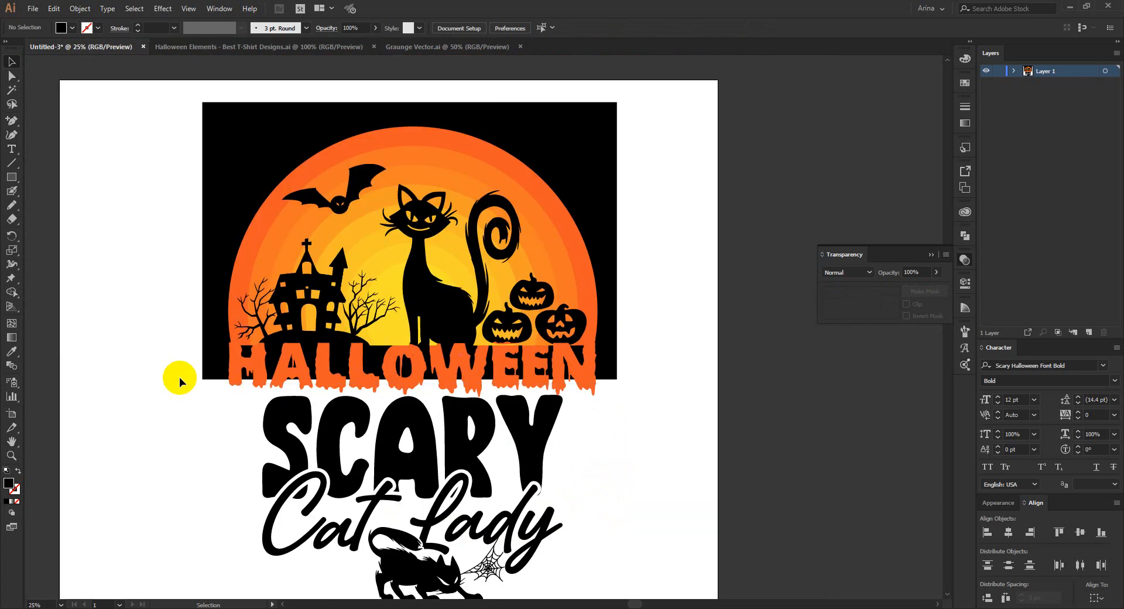
- Scale the SCARY Cat Lady lettering with its cat and web to about 2496 px wide, matching HALLOWEEN, and place it just below
scroll(400, 357, down, 1)
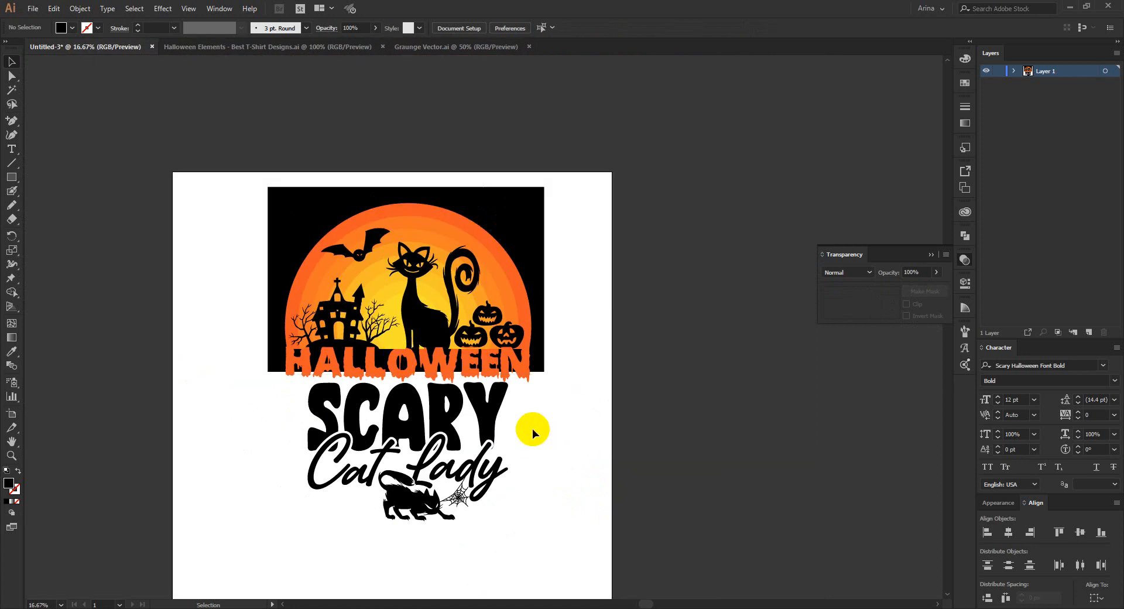
drag(533, 432, 316, 518)
drag(510, 455, 529, 459)
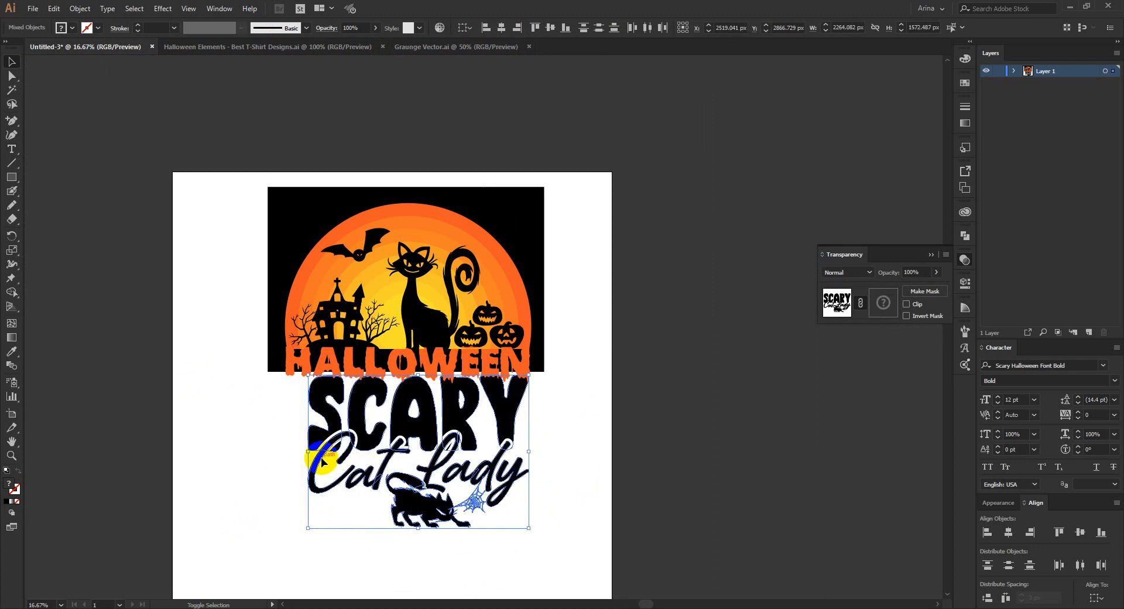
drag(308, 451, 289, 451)
click(539, 433)
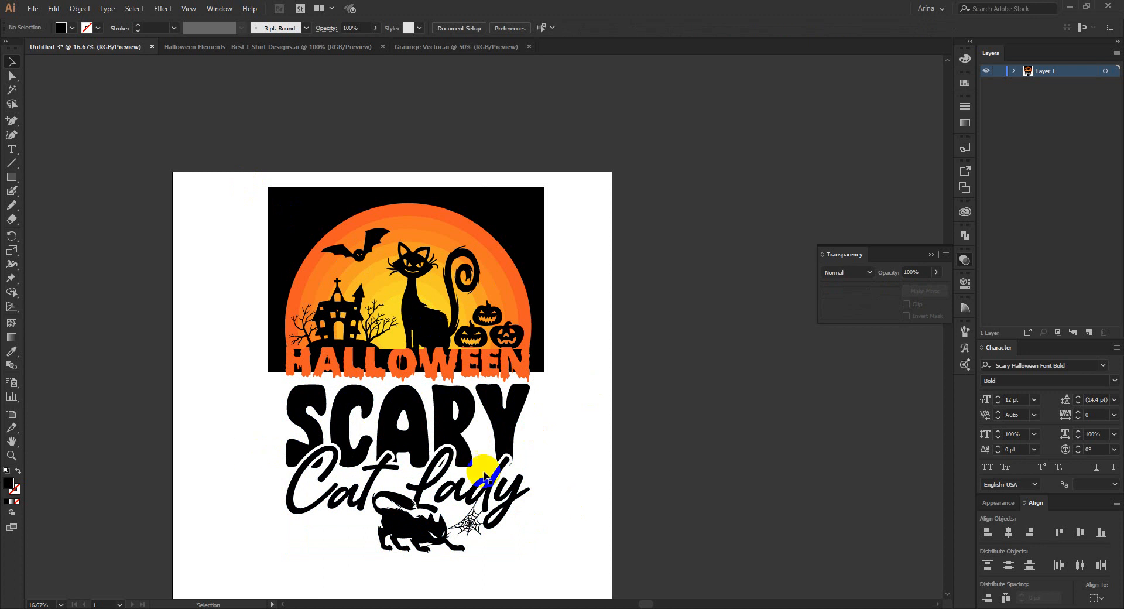
click(205, 317)
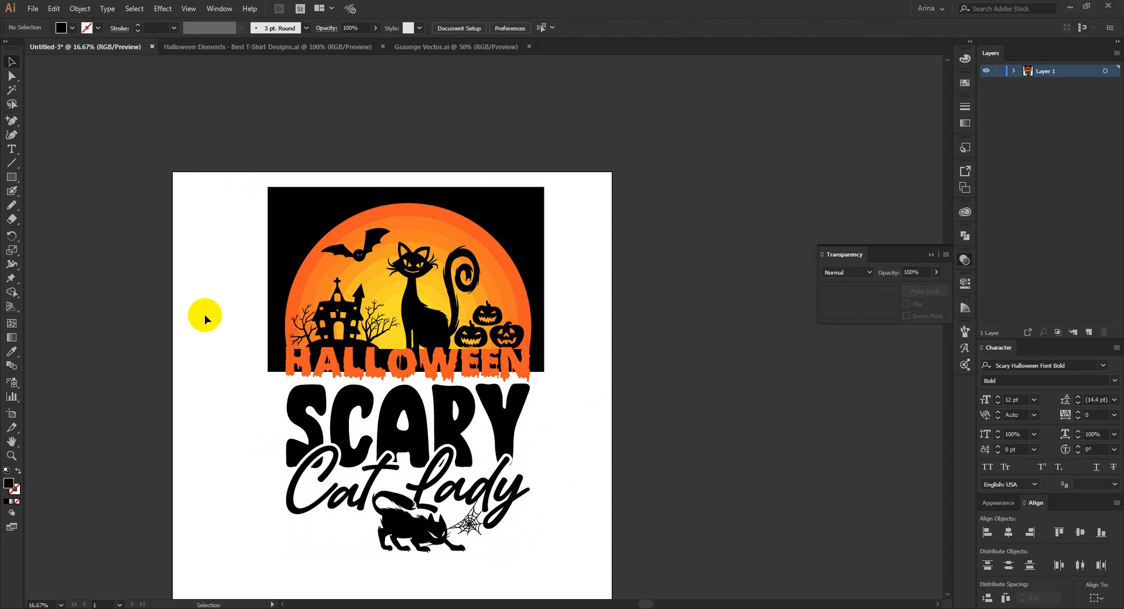
drag(269, 413, 544, 544)
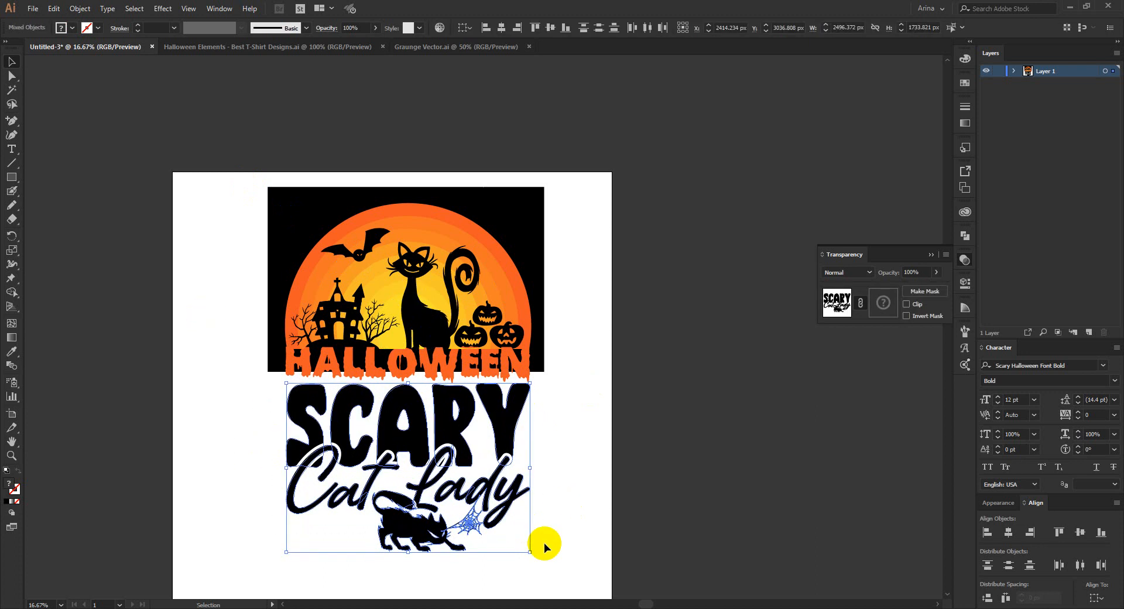
click(570, 500)
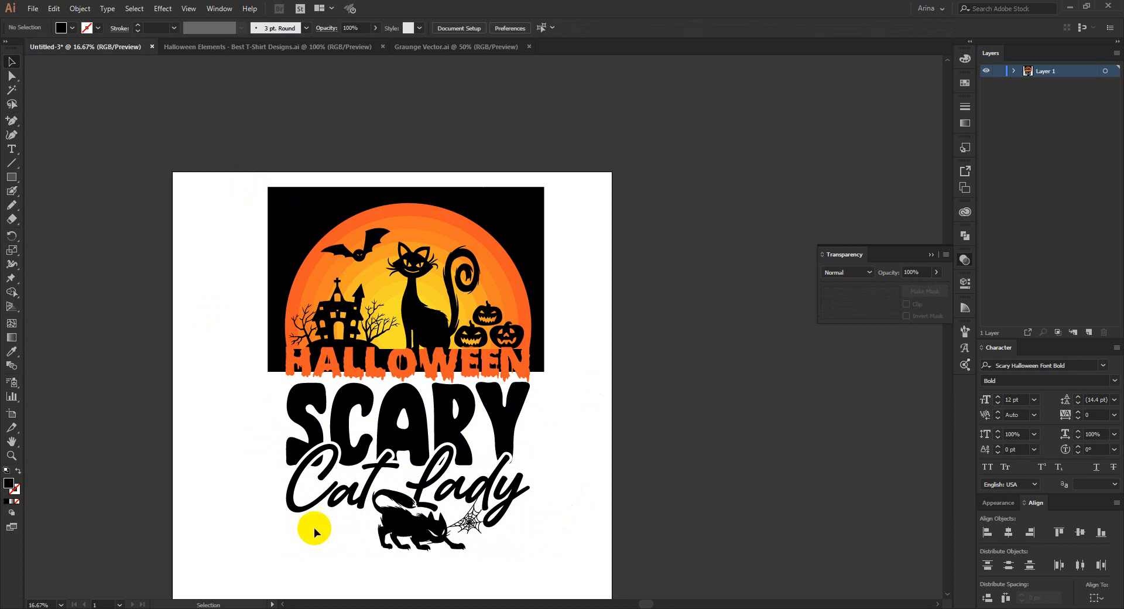
- Switch to the Halloween Elements document and look through its artwork for another decoration to go beside the crouching cat
click(212, 51)
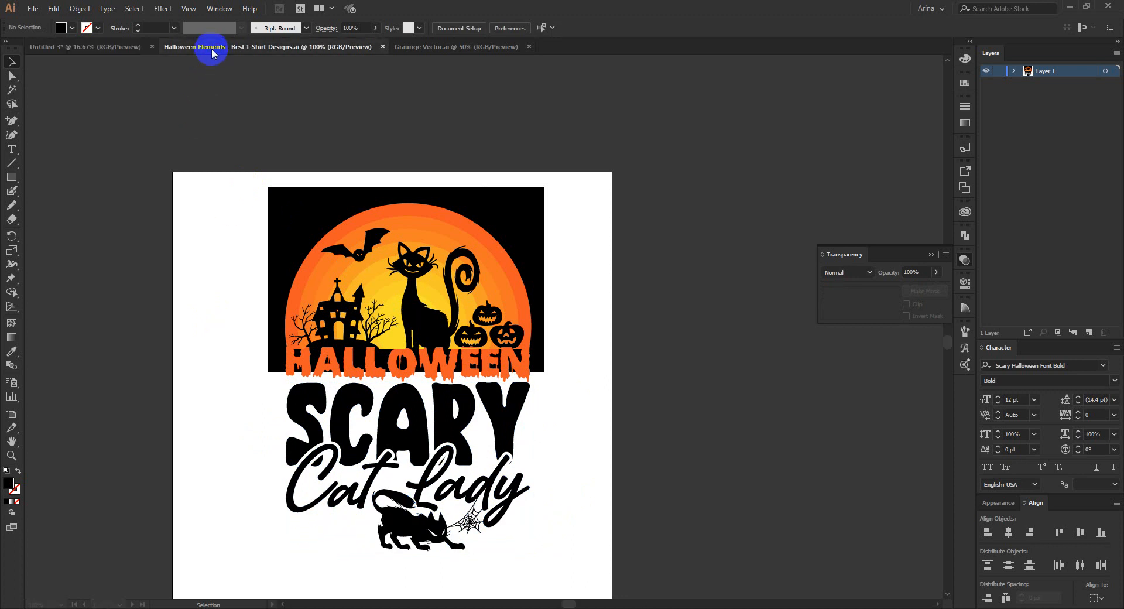
double_click(351, 352)
double_click(172, 326)
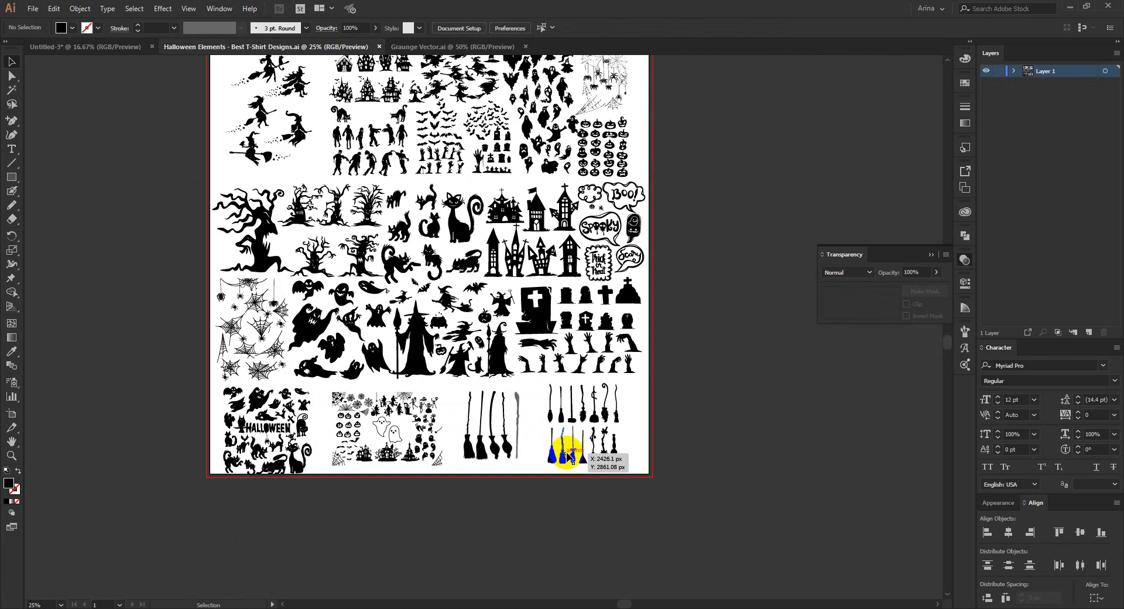
scroll(571, 448, up, 2)
scroll(489, 493, up, 1)
scroll(489, 493, up, 3)
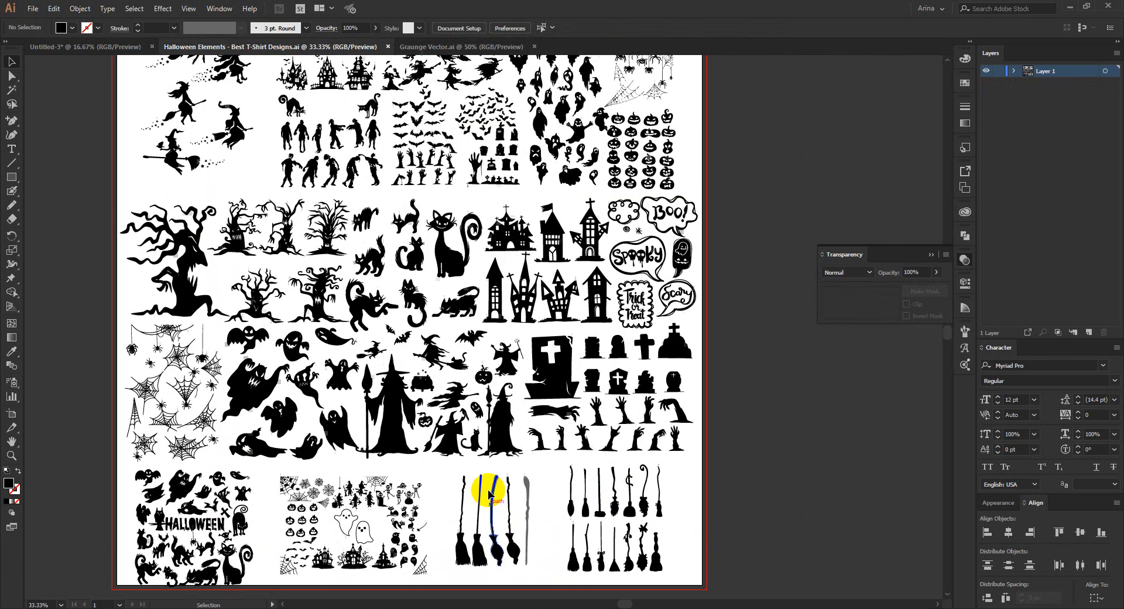
scroll(396, 157, up, 1)
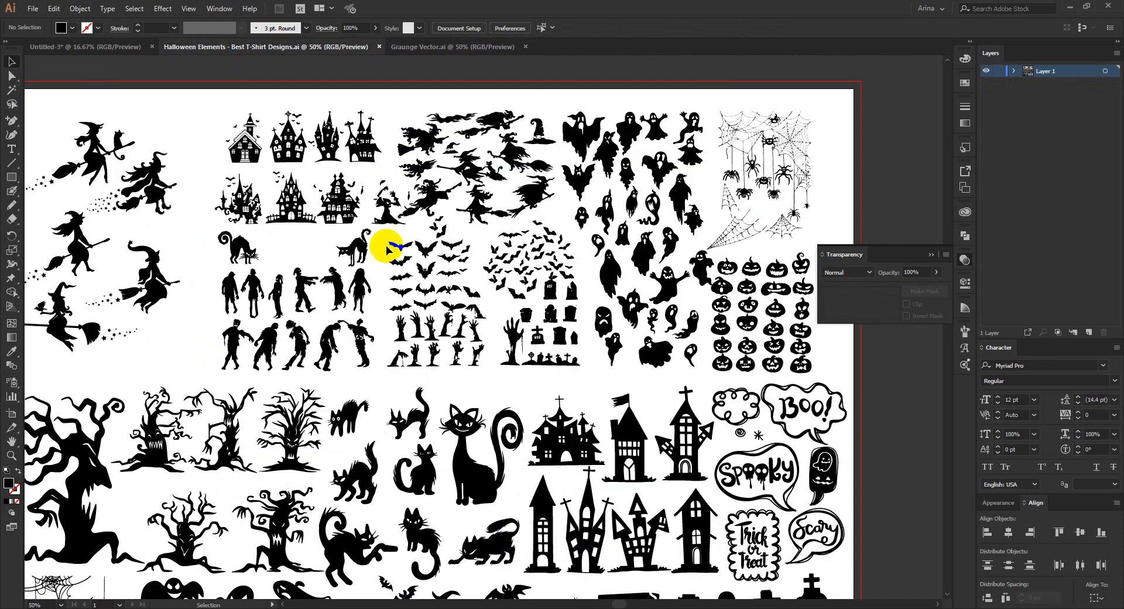
scroll(383, 244, up, 1)
scroll(469, 243, down, 1)
scroll(466, 243, up, 2)
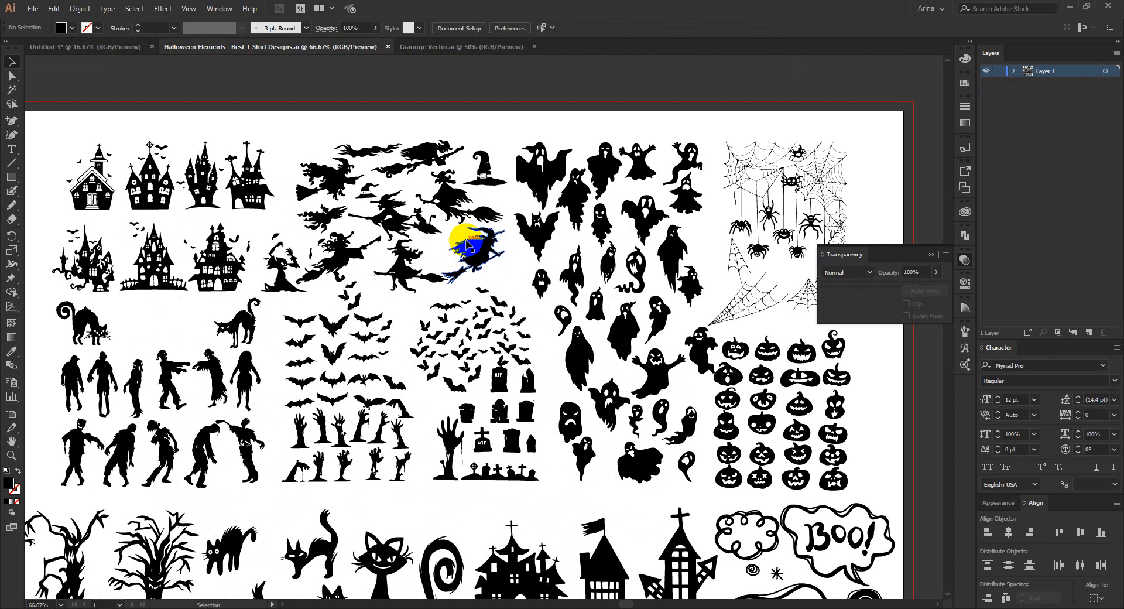
scroll(466, 242, down, 1)
scroll(467, 244, down, 1)
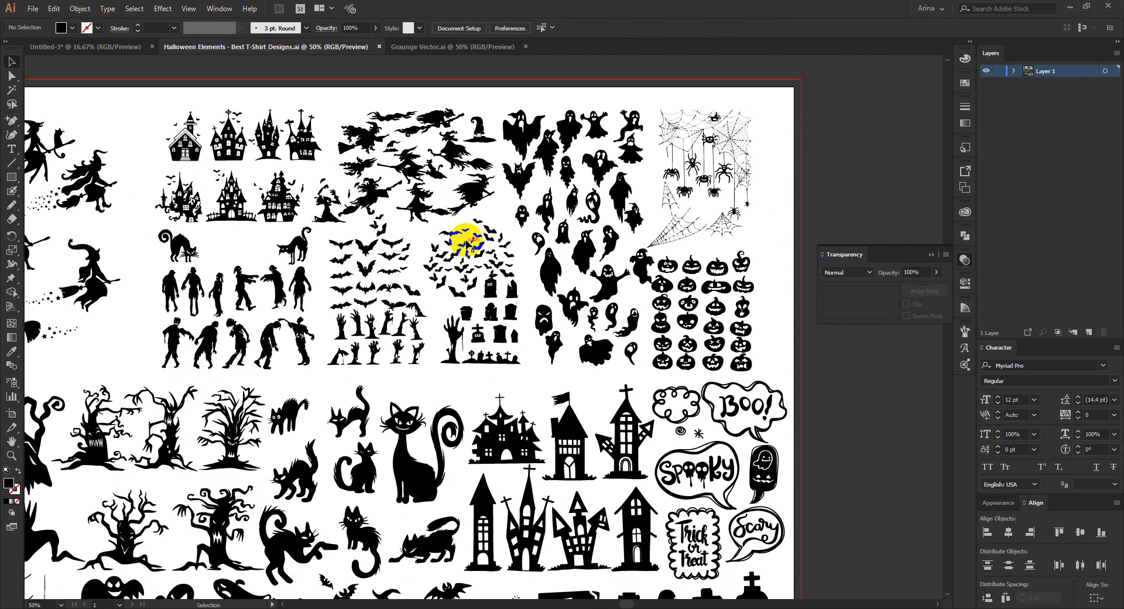
- Isolate the artwork group with the bats and tombstones and copy the graveyard strip with crosses on a hill
key(ctrl+1)
double_click(484, 396)
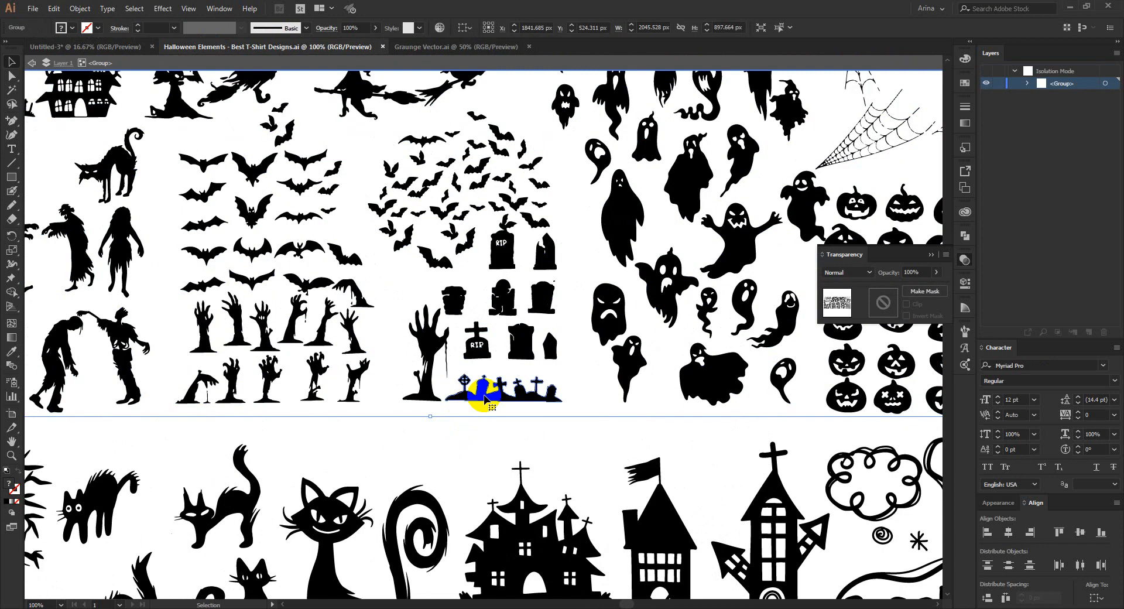
click(484, 396)
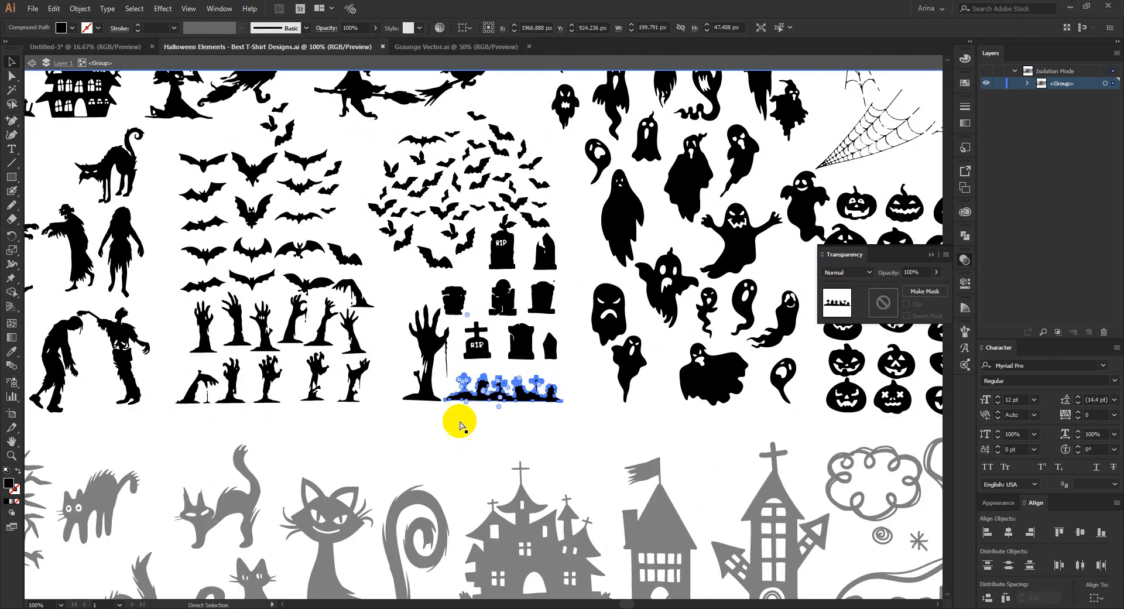
- Place the graveyard strip in the T-shirt design behind the crouching cat, scaled to about 1044 px wide and resting at paw level
drag(245, 78, 368, 541)
scroll(369, 530, up, 2)
scroll(375, 462, down, 2)
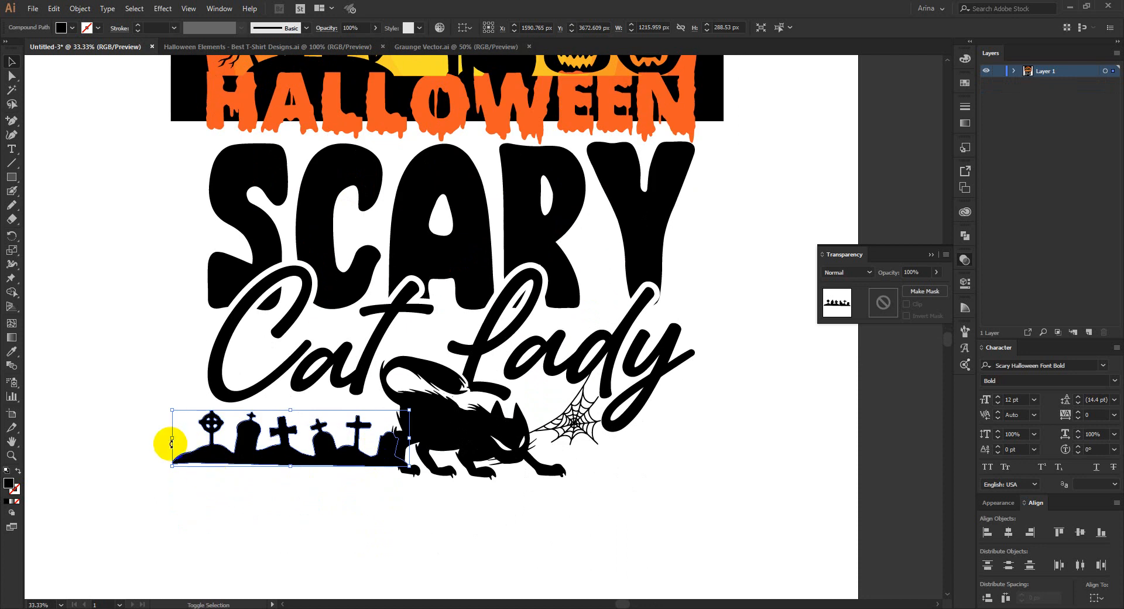
drag(171, 444, 205, 445)
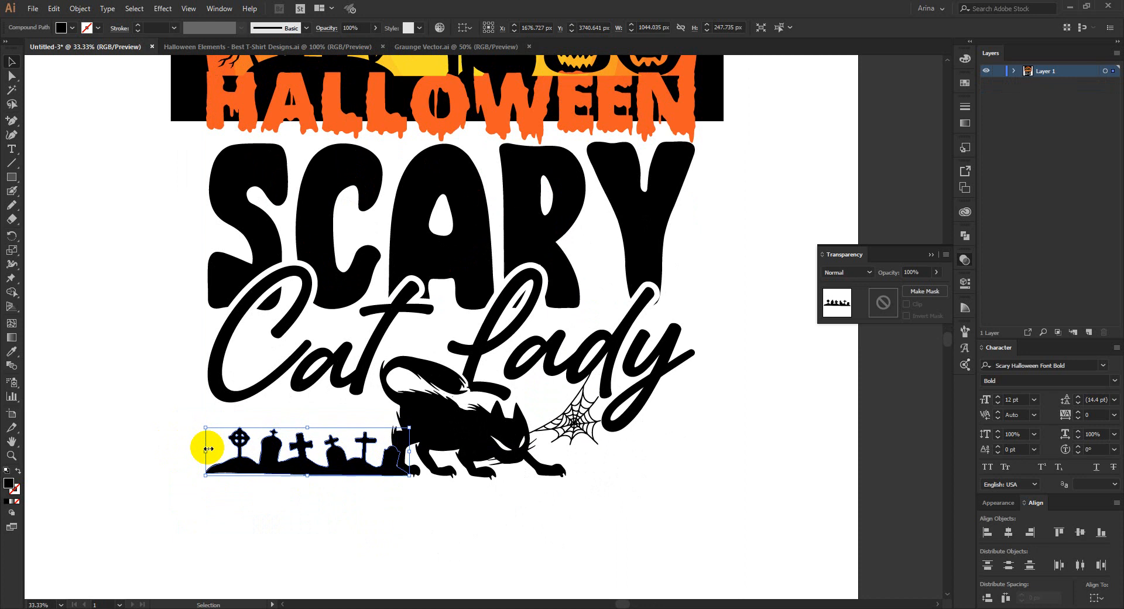
click(524, 532)
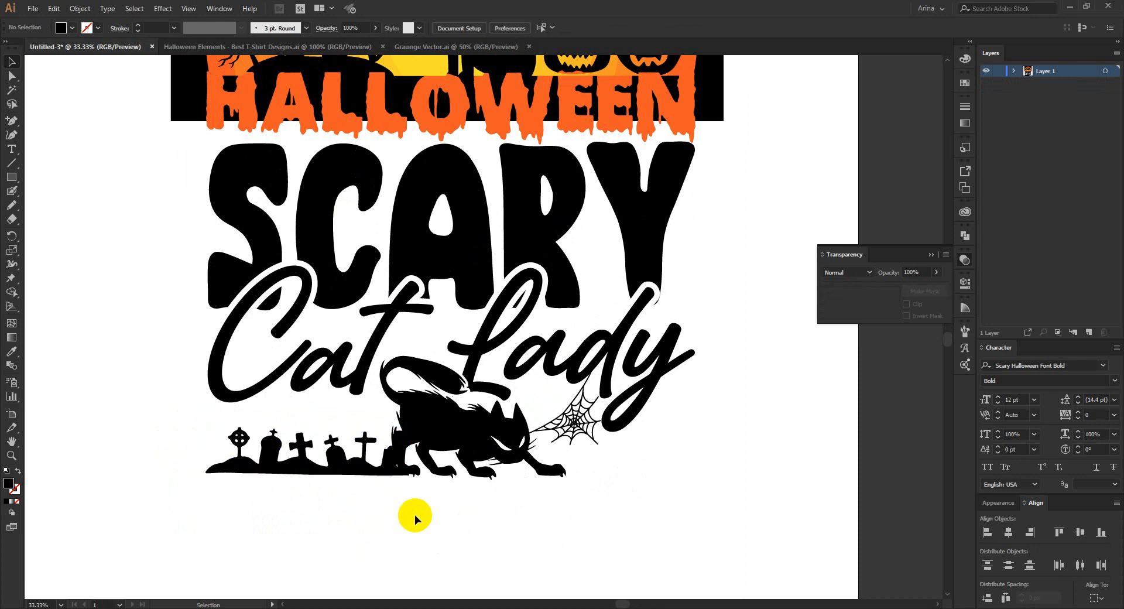
- Enlarge the graveyard strip slightly to about 1056 px wide so it reaches further into the cat's hind legs
scroll(414, 515, down, 1)
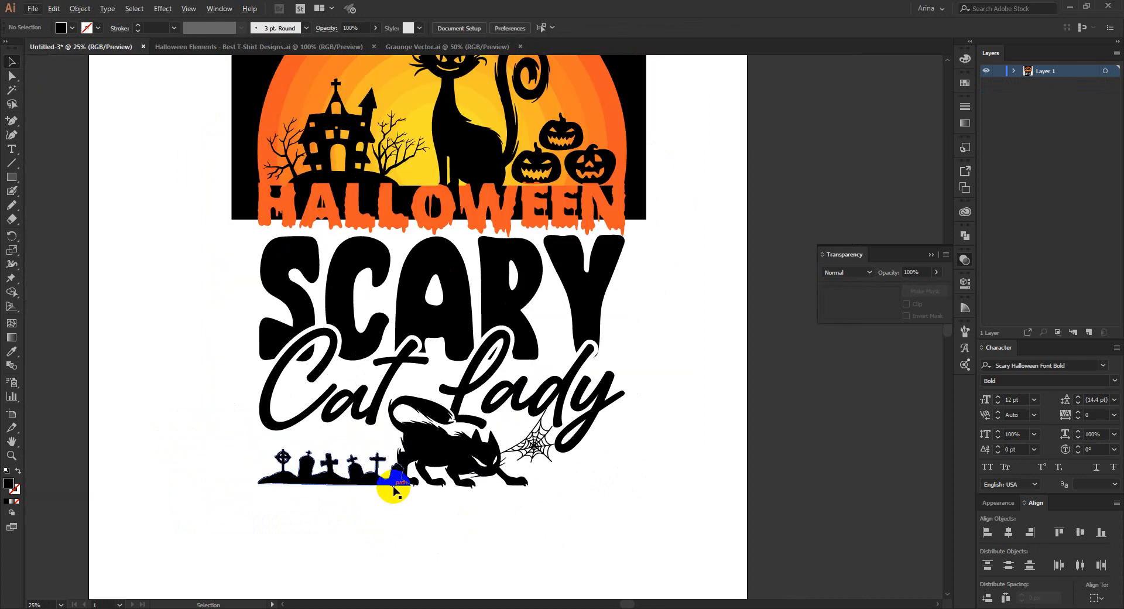
scroll(416, 512, down, 1)
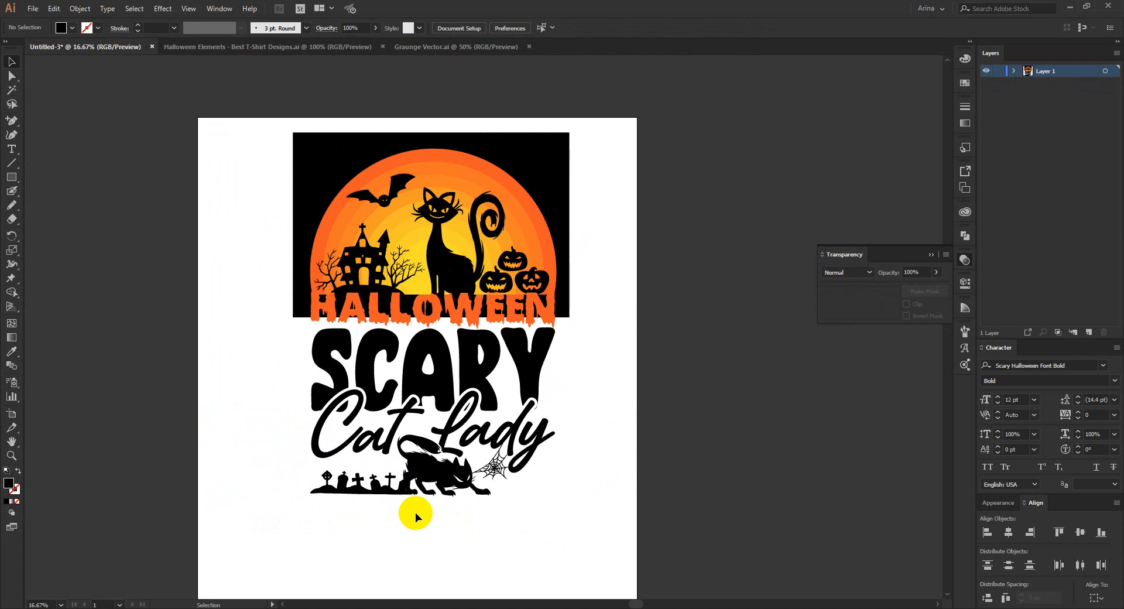
scroll(416, 511, up, 2)
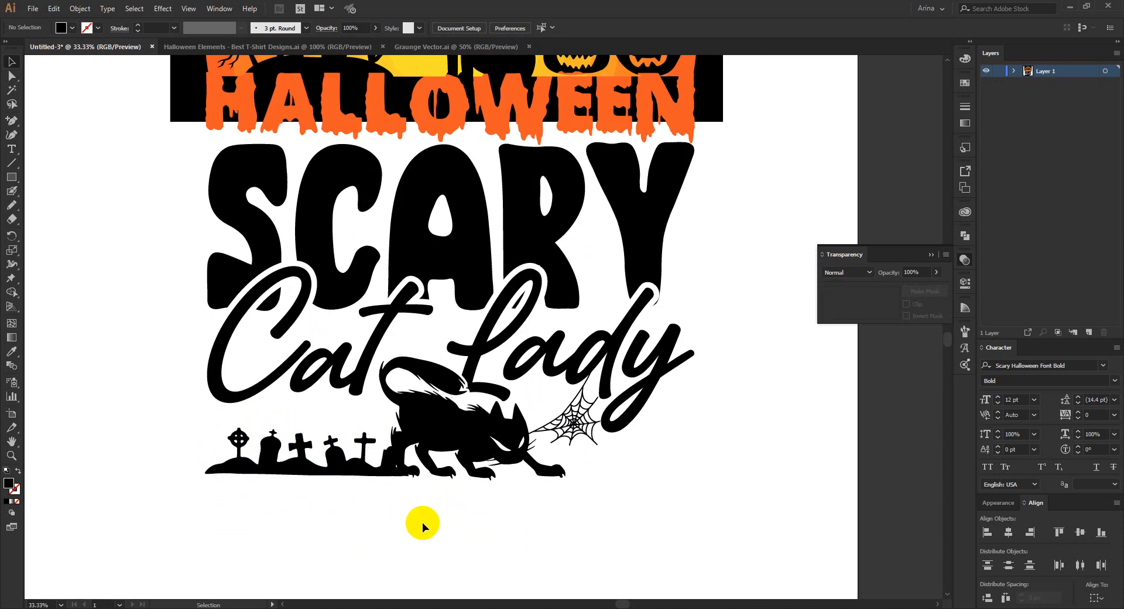
click(390, 451)
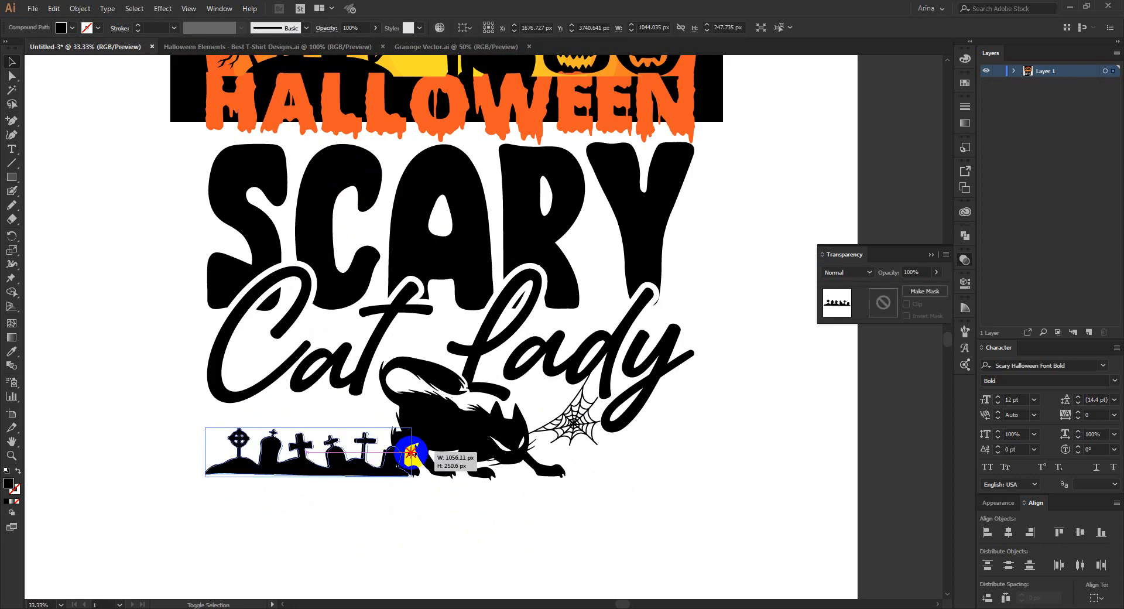
click(474, 503)
- Recolor the SCARY lettering with the yellow sampled from the inner part of the half-sun
scroll(474, 504, down, 1)
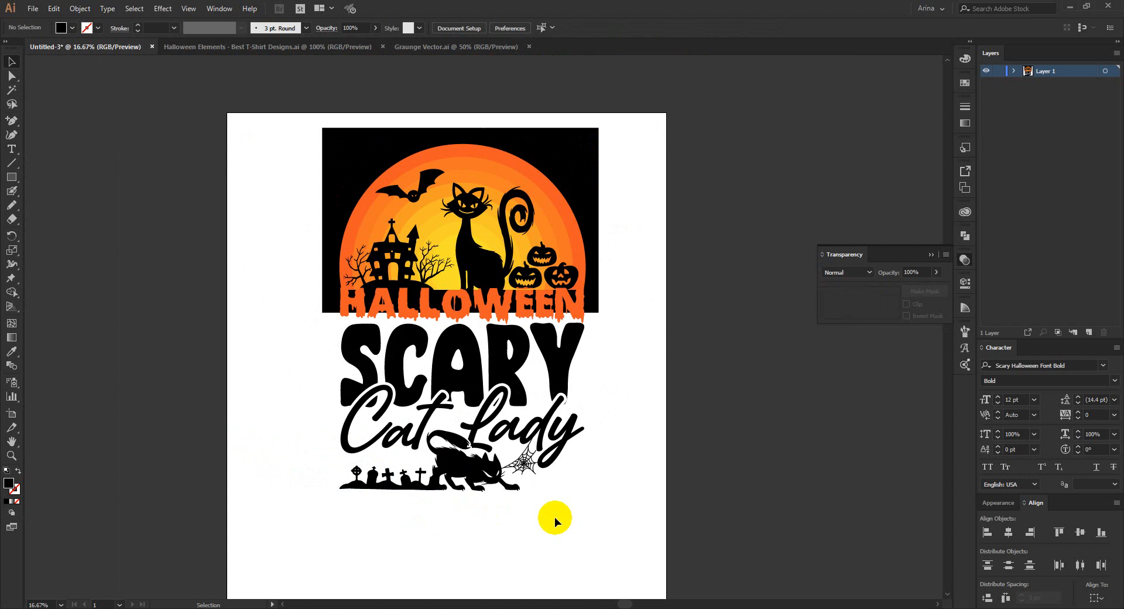
click(517, 349)
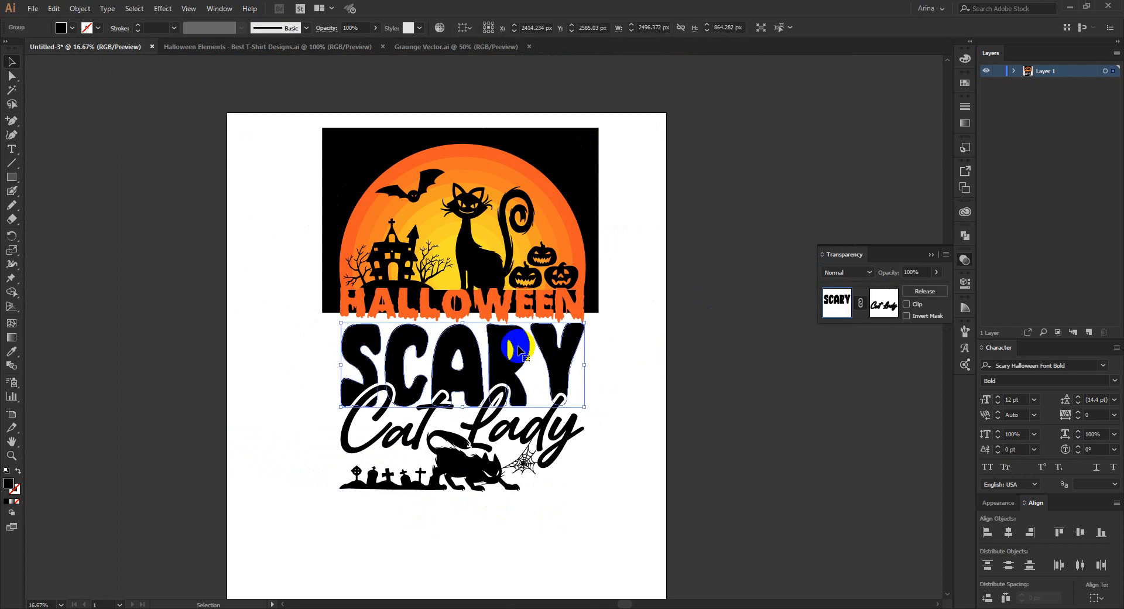
key(i)
click(483, 243)
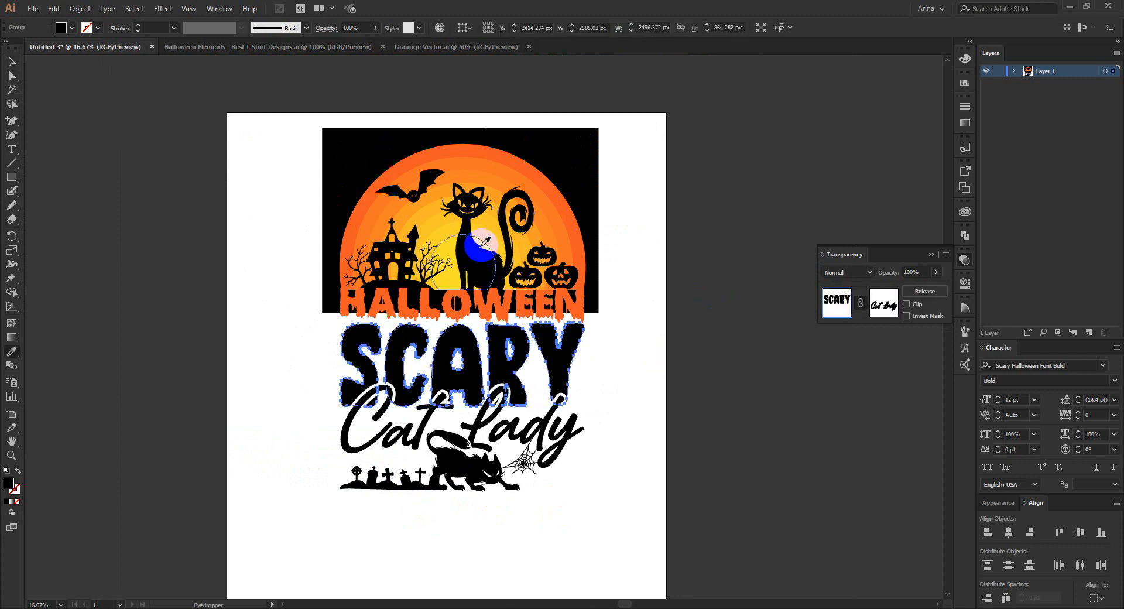
key(v)
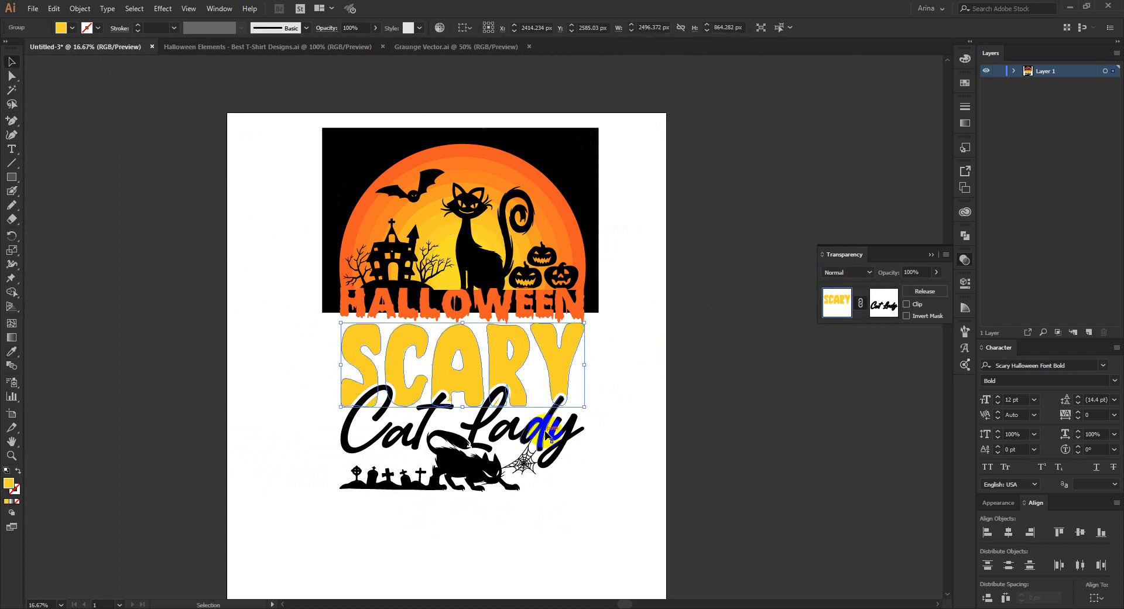
- Recolor the Cat Lady lettering with the deep orange sampled from the outer ring of the half-sun
click(546, 435)
key(i)
click(563, 223)
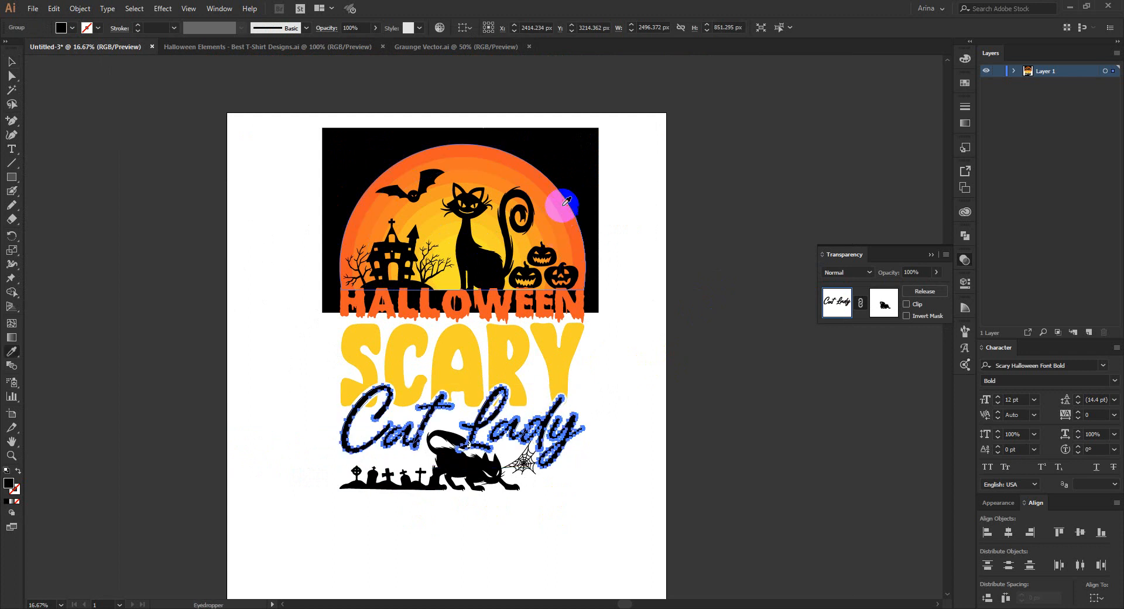
key(v)
- Recolor the crouching cat, graveyard strip and spider web together with a light orange sampled from a middle ring of the half-sun
click(474, 471)
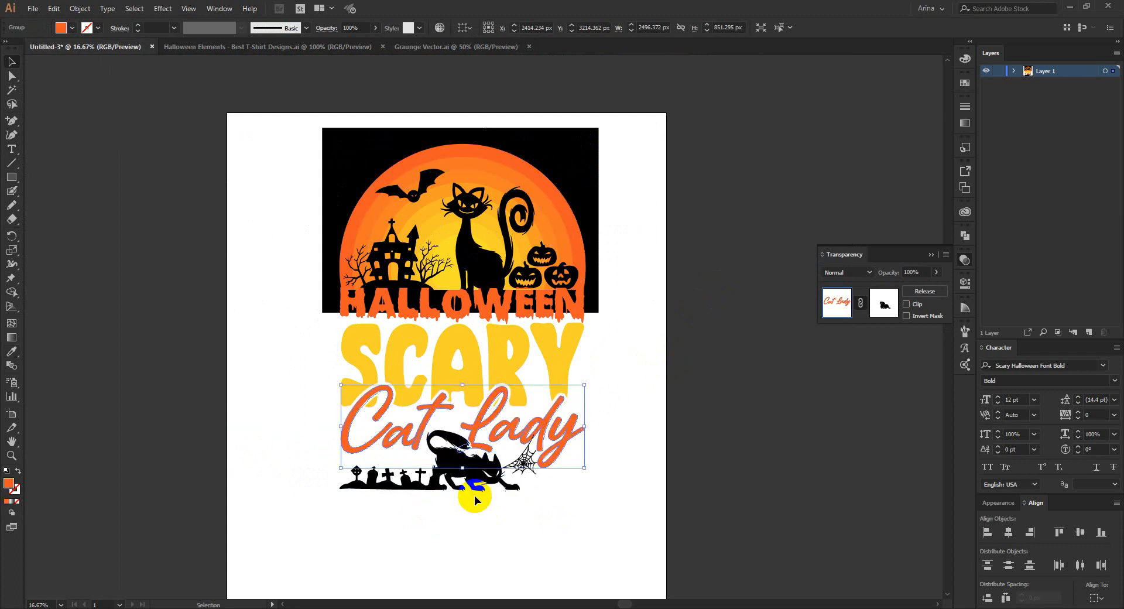
click(476, 475)
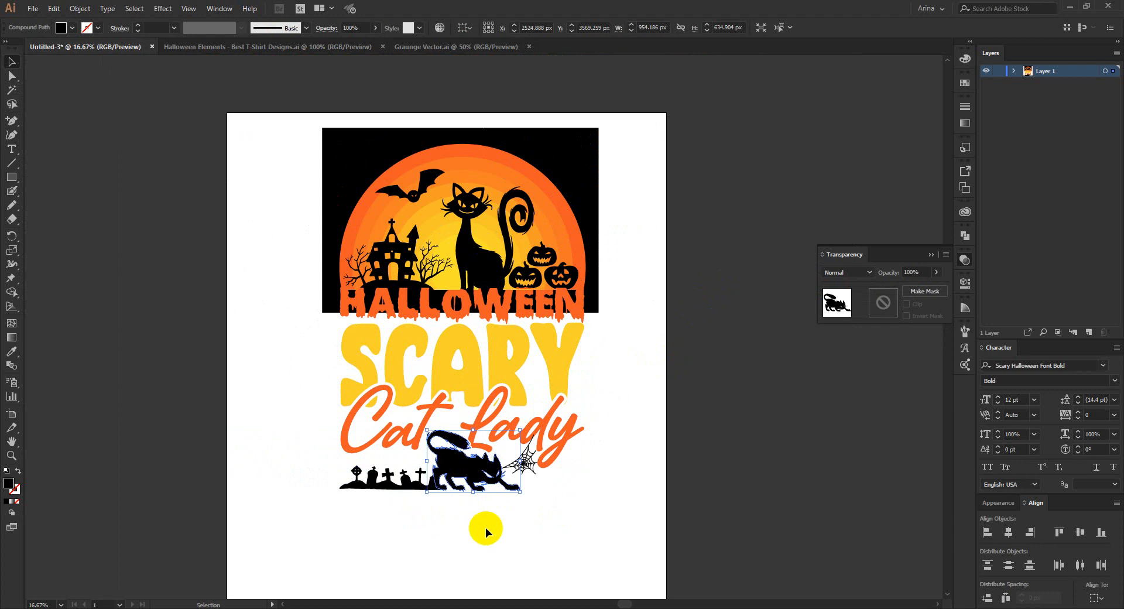
shift+click(410, 485)
shift+click(532, 472)
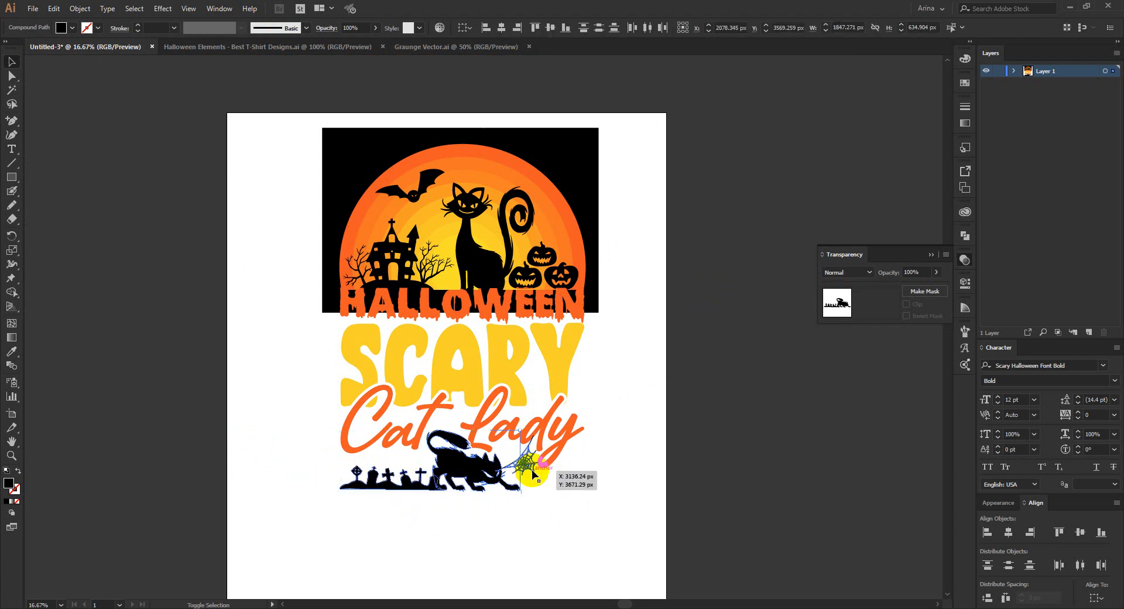
key(i)
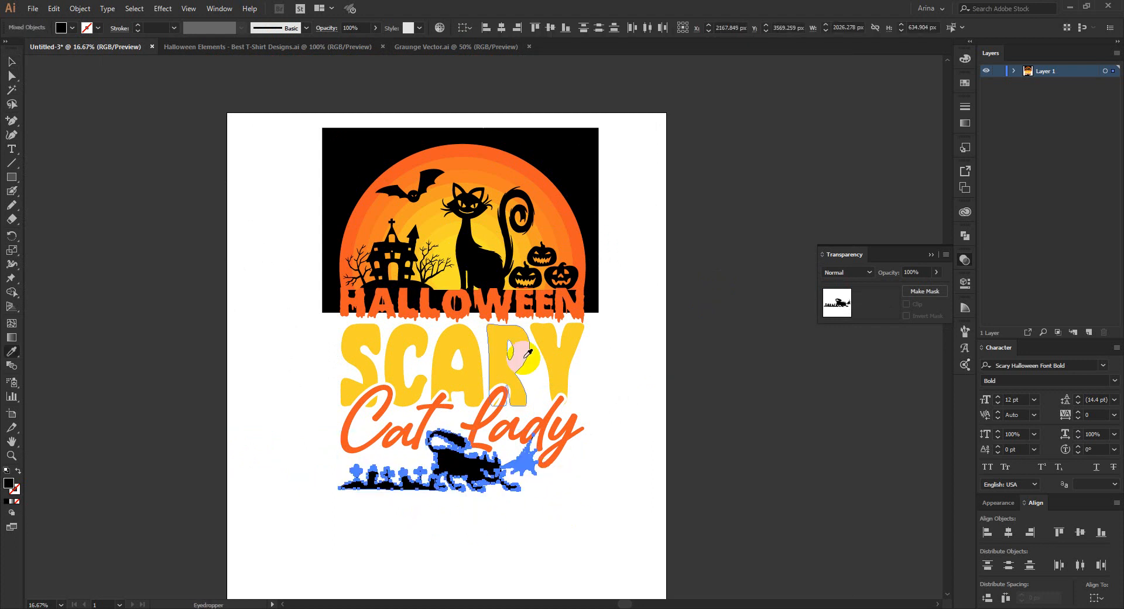
click(426, 175)
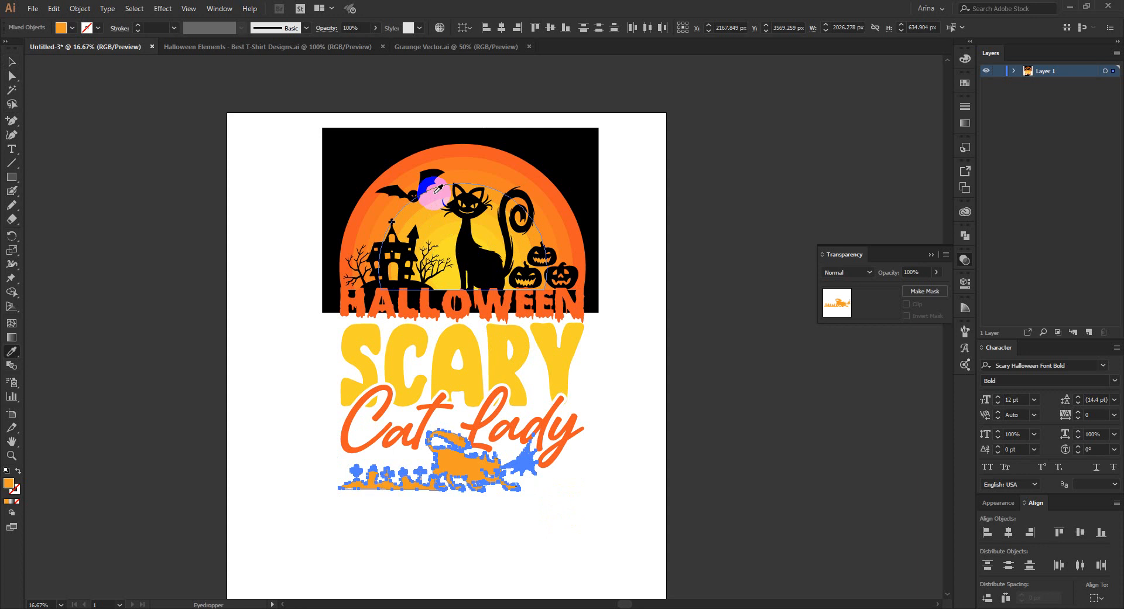
key(v)
click(601, 491)
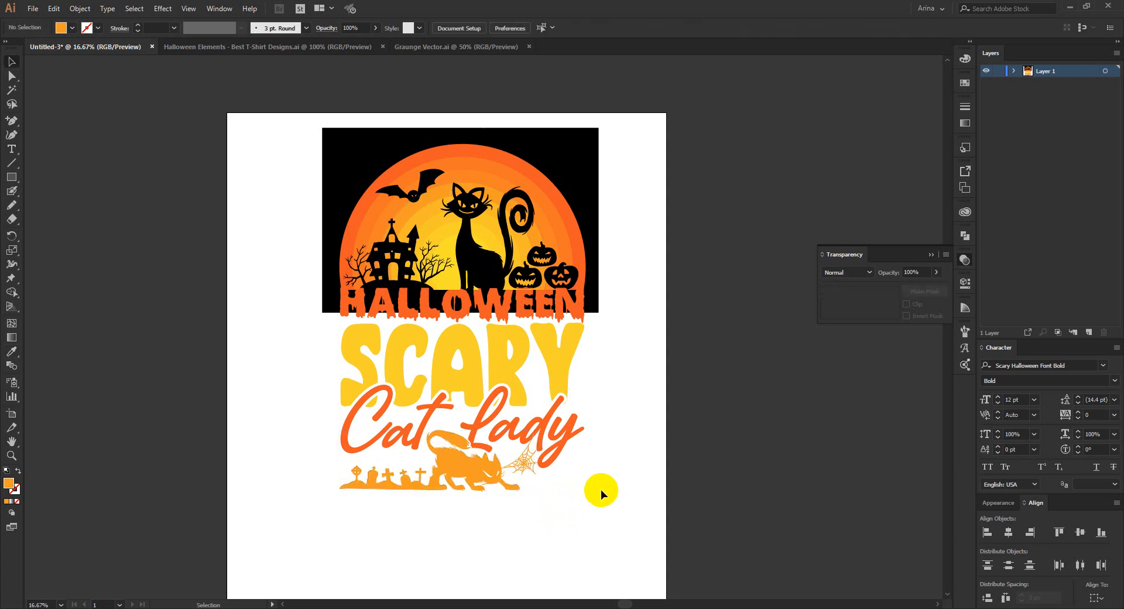
- Convert the HALLOWEEN text to outlines and adjust its width to about 2525 px to match the half-sun's base
scroll(601, 491, up, 2)
scroll(547, 402, up, 1)
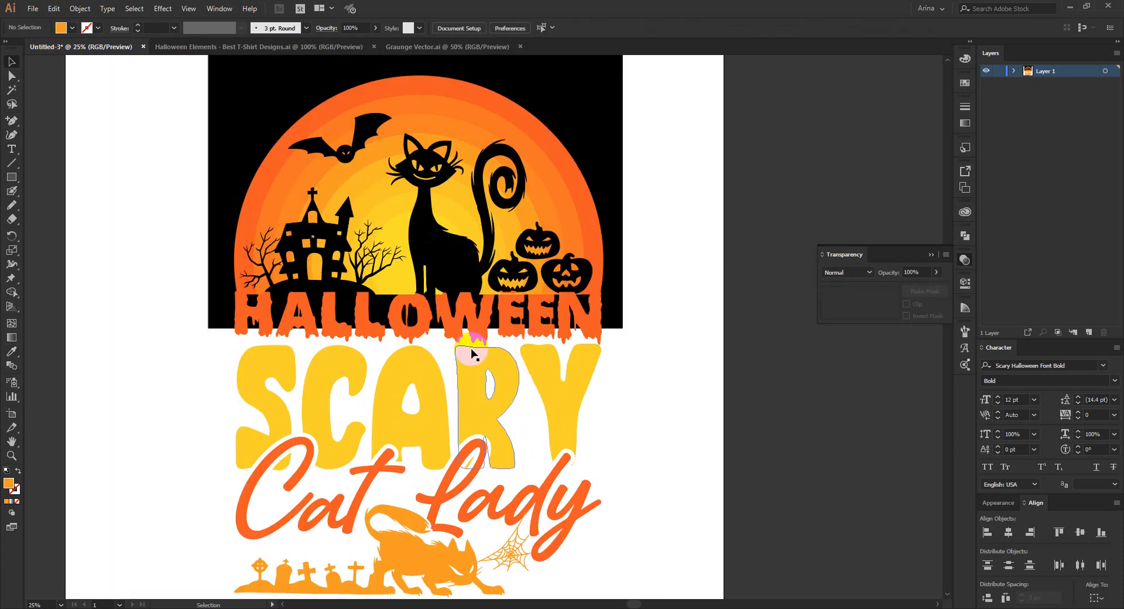
right_click(460, 327)
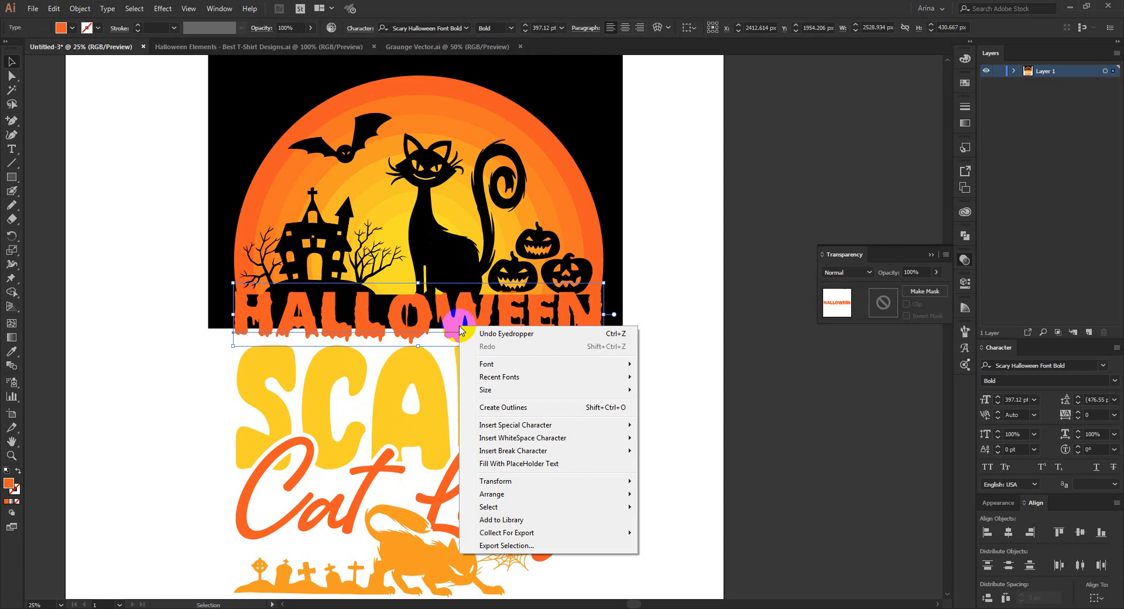
click(471, 407)
drag(603, 315, 604, 316)
drag(233, 318, 227, 313)
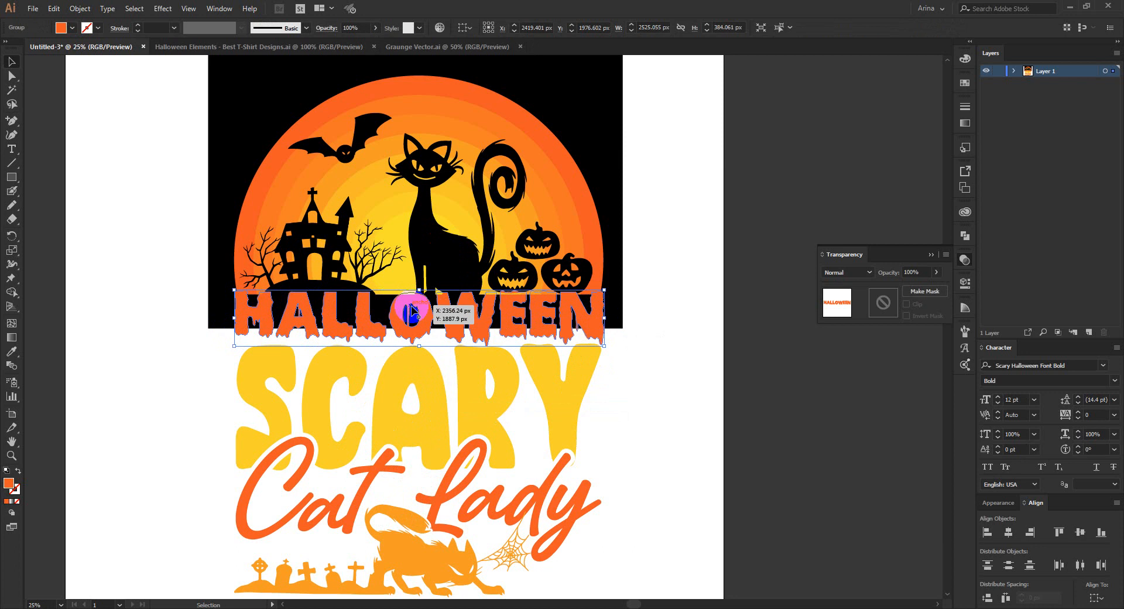
- Offset the outlined HALLOWEEN lettering's path outward with miter joins, giving an outline about 2566 px wide
click(79, 9)
mouse_move(112, 277)
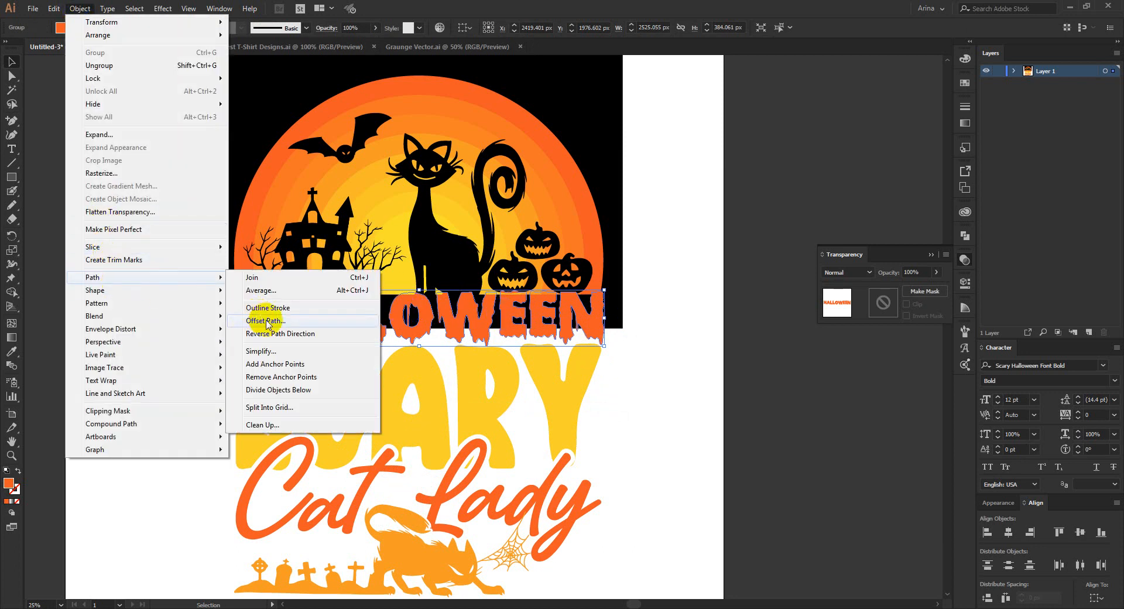
click(260, 315)
click(74, 165)
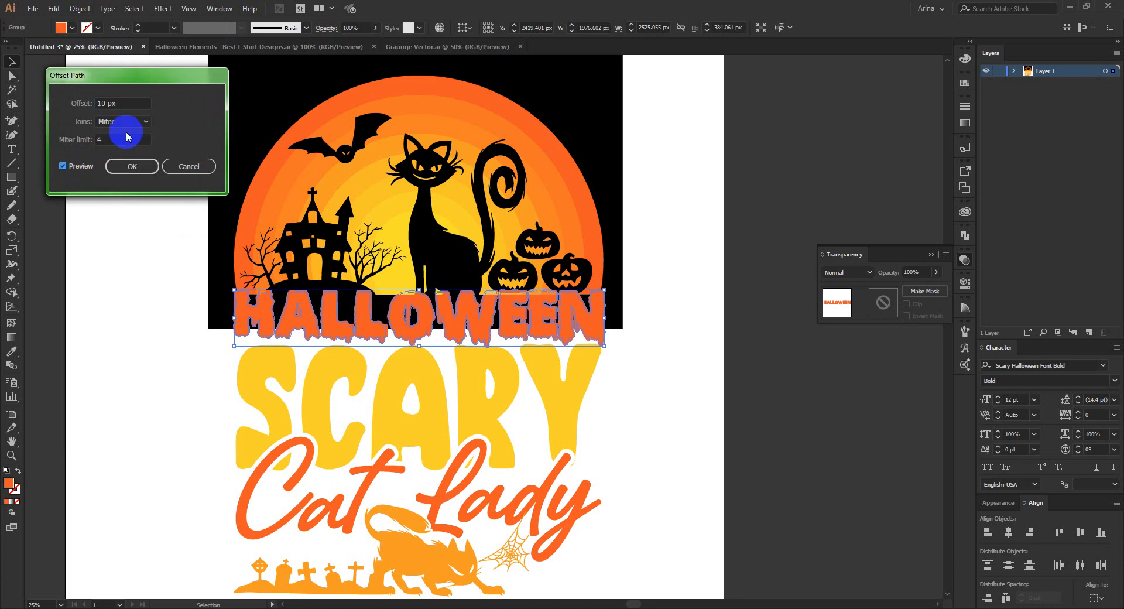
click(131, 167)
click(138, 163)
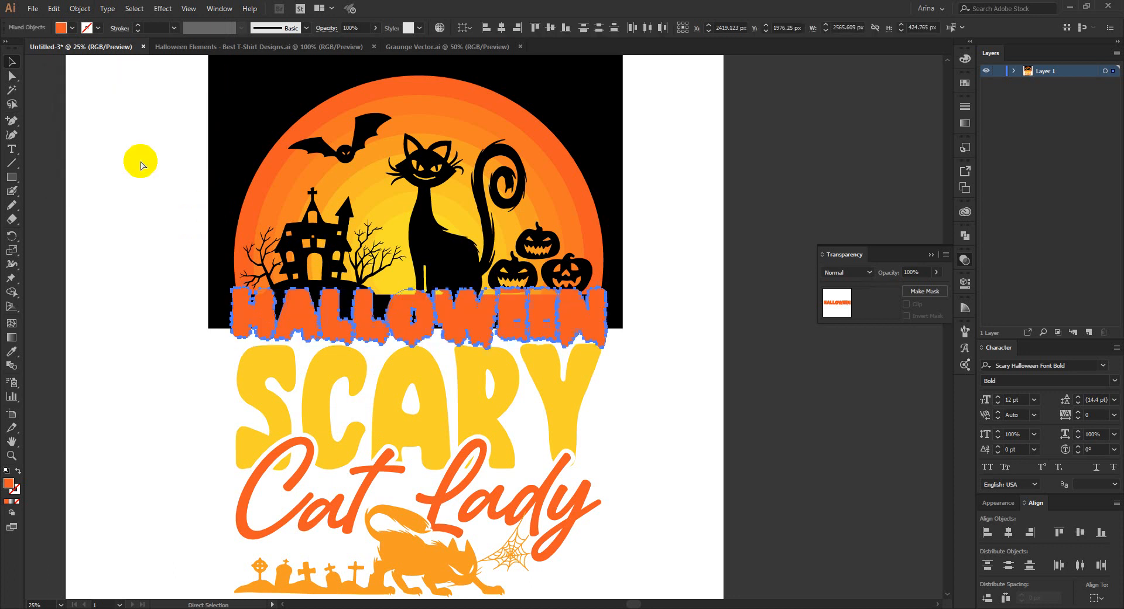
- Paste the offset HALLOWEEN outline in place into the half-sun's opacity mask, fill it with black and return to the artwork
click(345, 201)
click(925, 291)
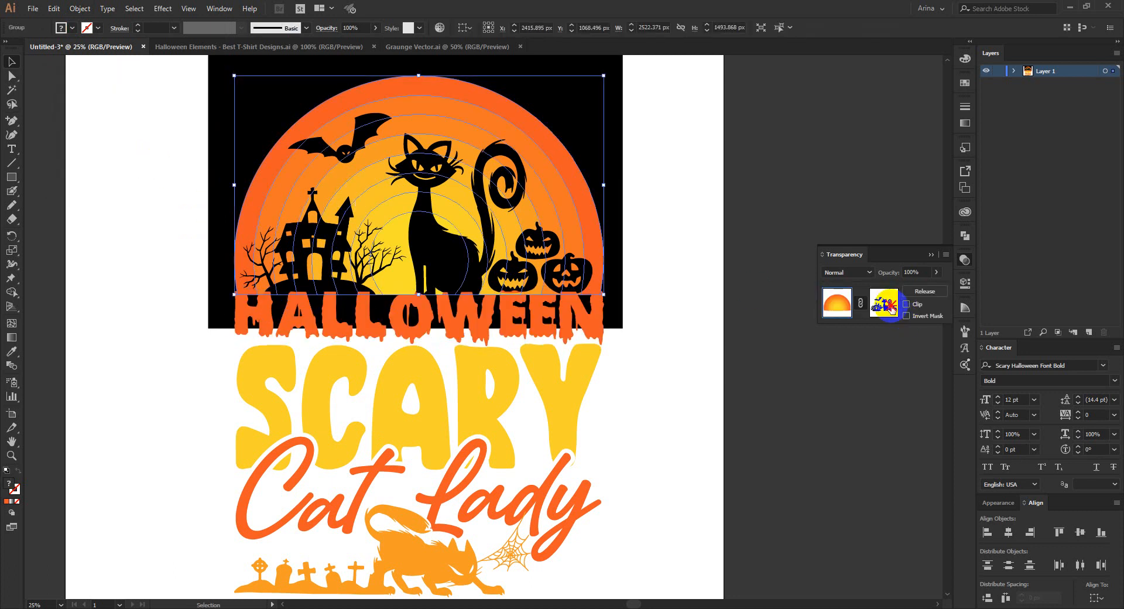
click(890, 305)
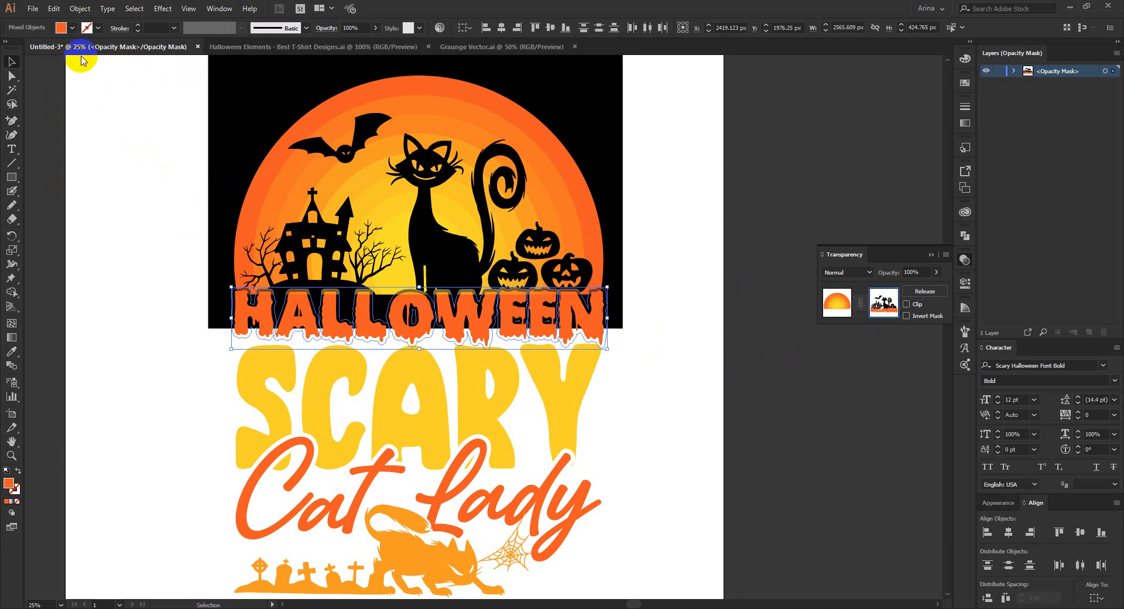
click(72, 28)
click(125, 275)
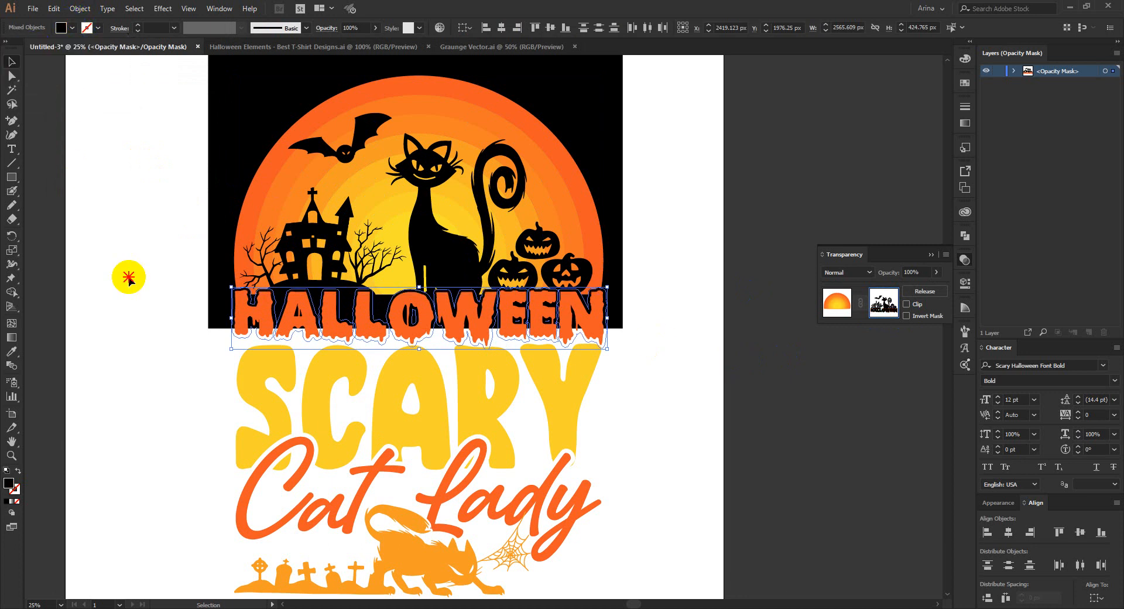
click(832, 304)
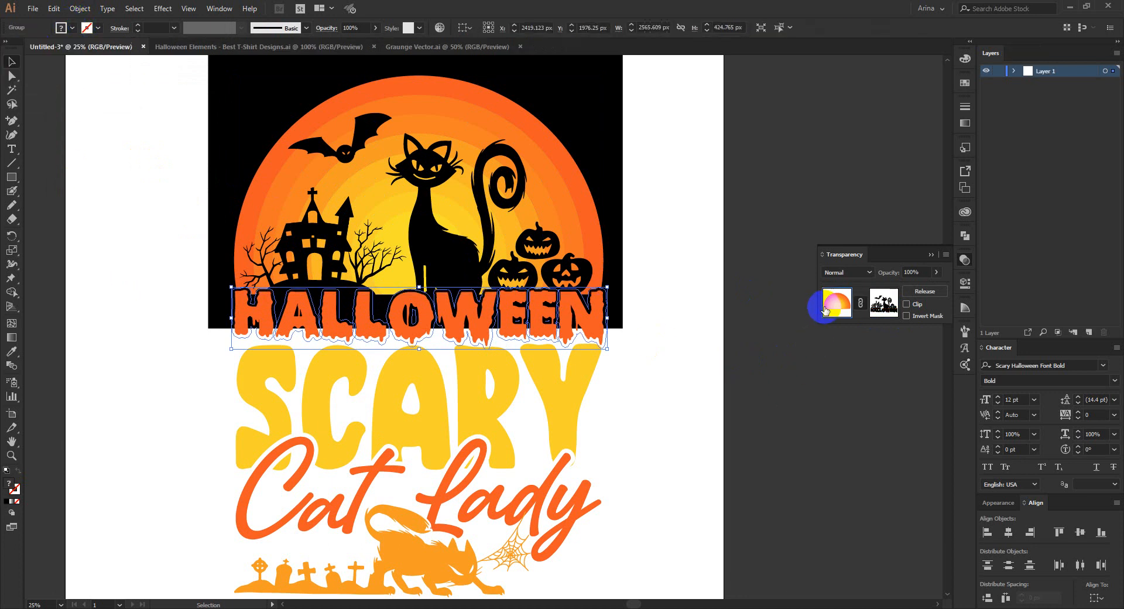
click(697, 396)
- Extend the black background rectangle downward to about 3994 px high so it backs the whole design
key(ctrl+minus)
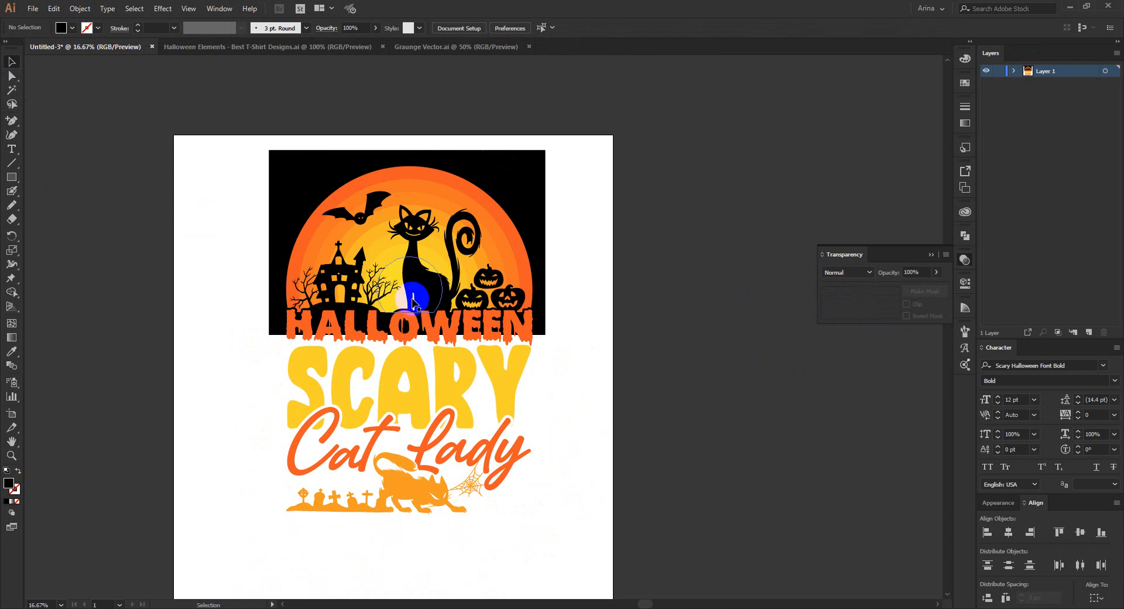
click(293, 176)
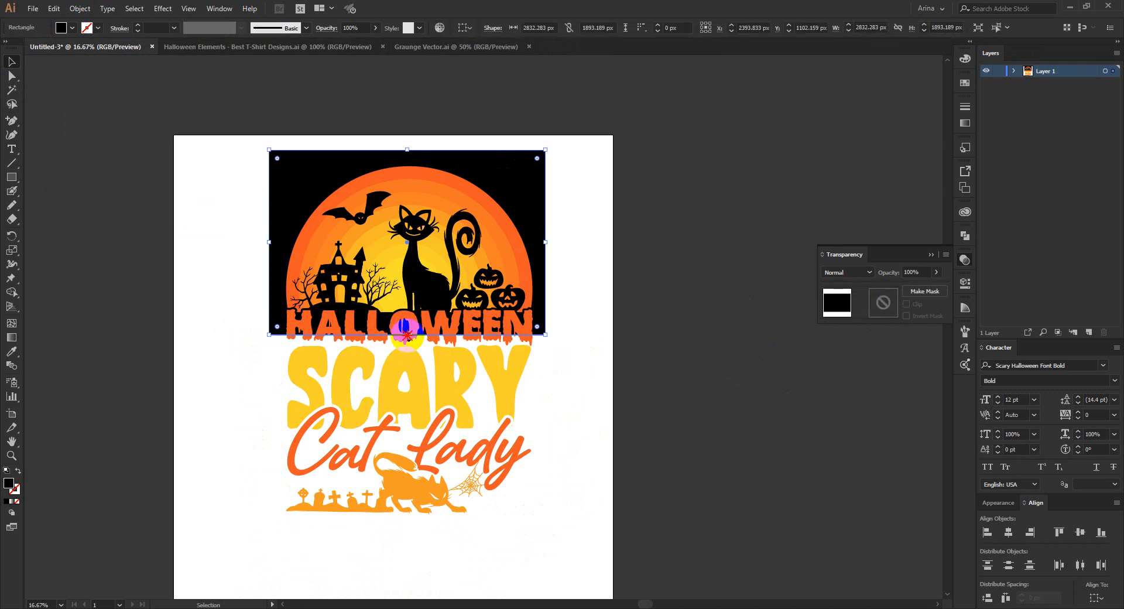
drag(407, 334, 407, 539)
click(581, 481)
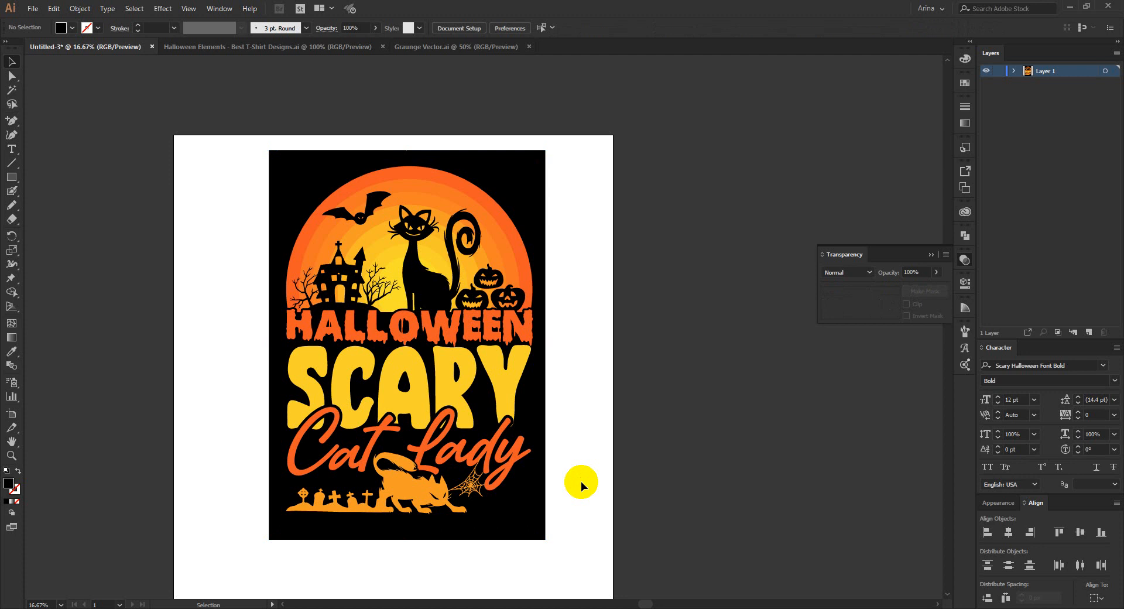
click(495, 508)
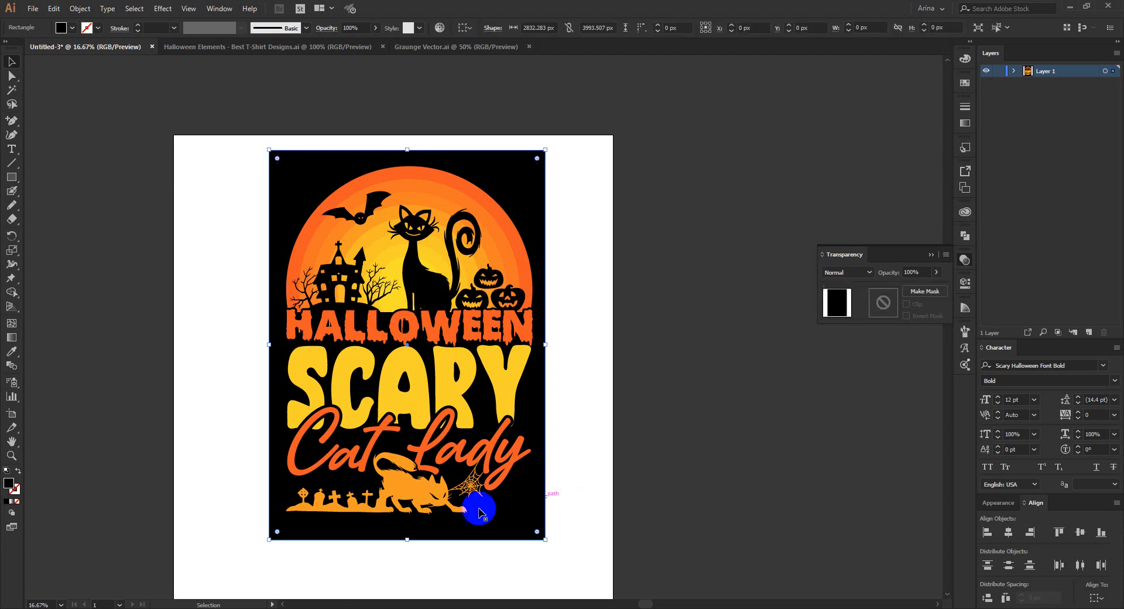
click(222, 360)
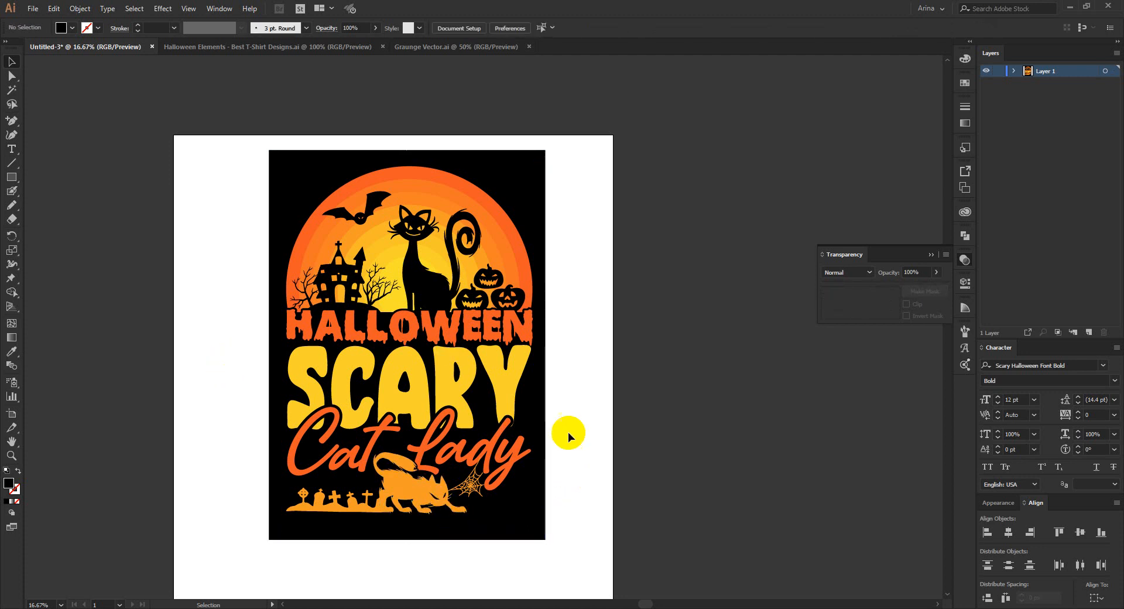
- Stretch the black background rectangle to the artboard corners, making it 4500 by 5400 px
scroll(448, 336, down, 1)
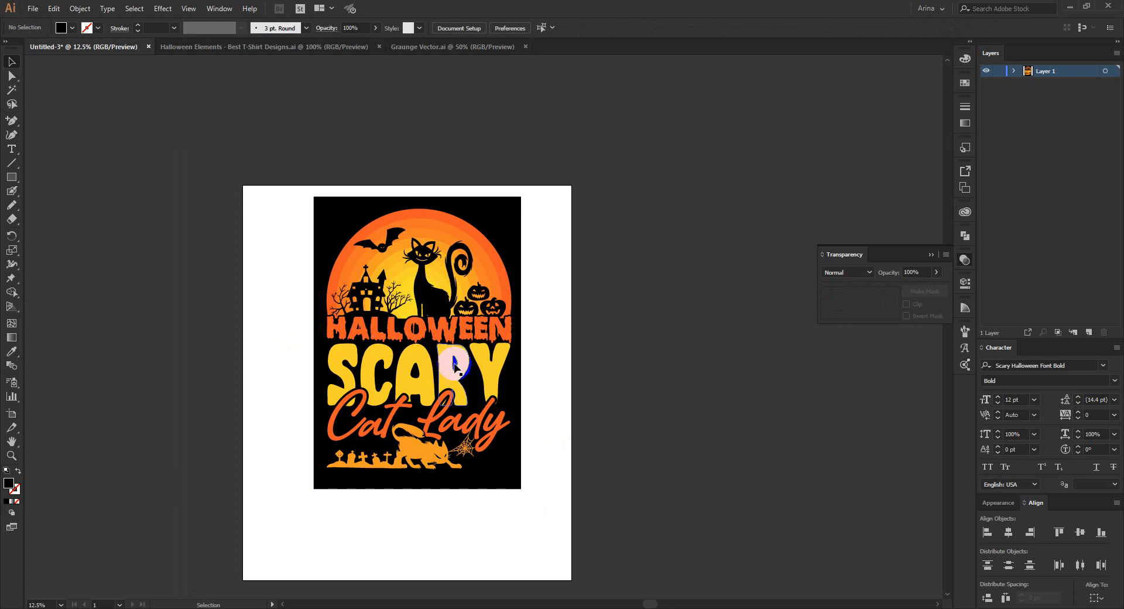
scroll(296, 233, down, 2)
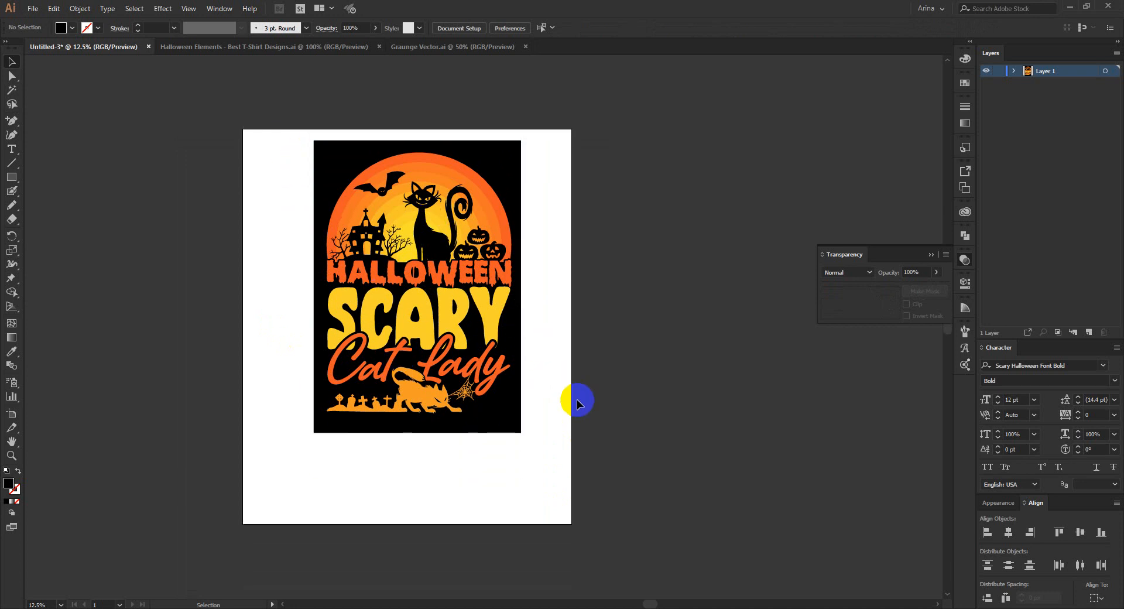
click(333, 169)
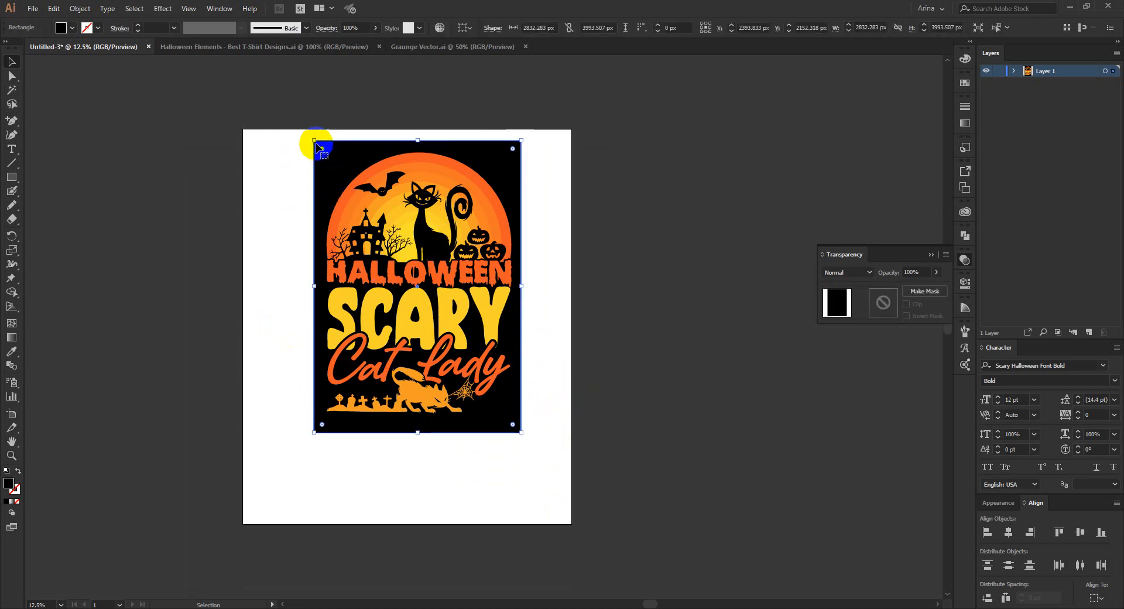
drag(314, 141, 243, 130)
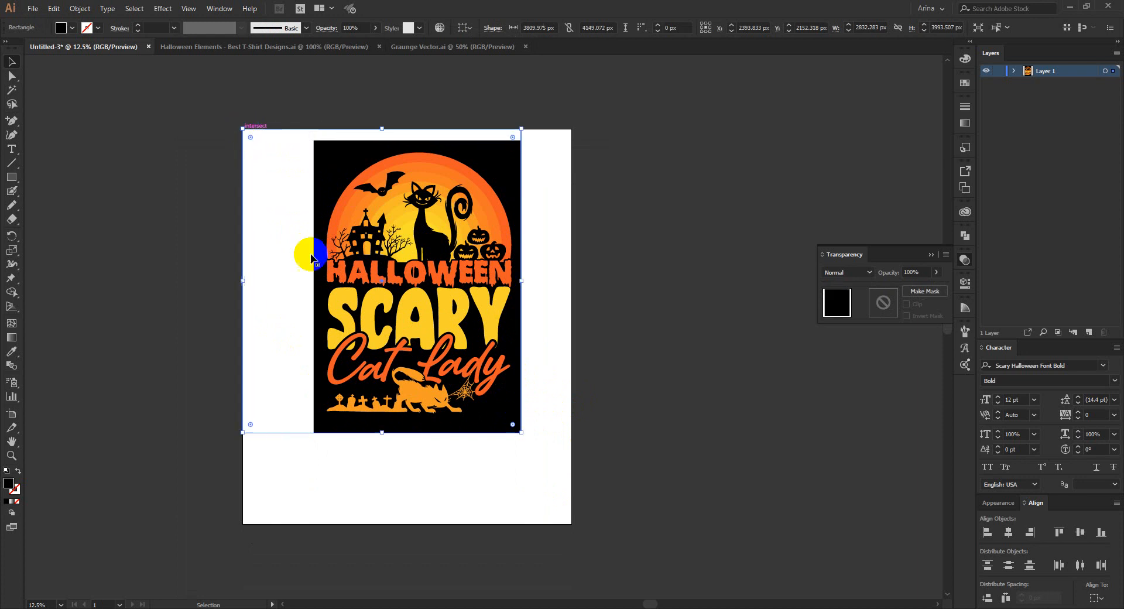
drag(521, 431, 566, 522)
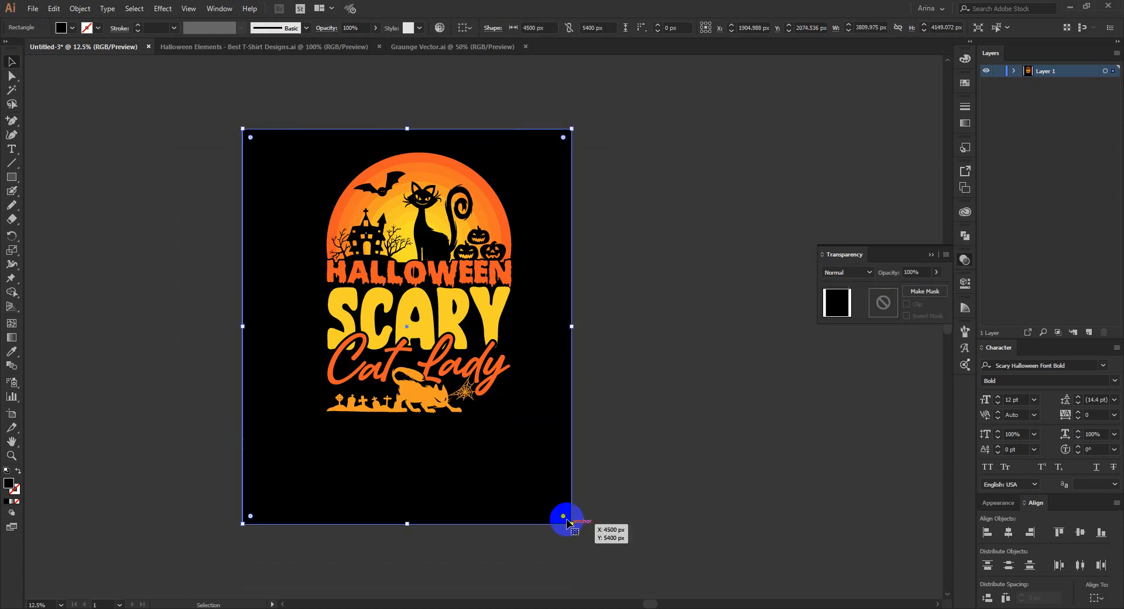
click(176, 207)
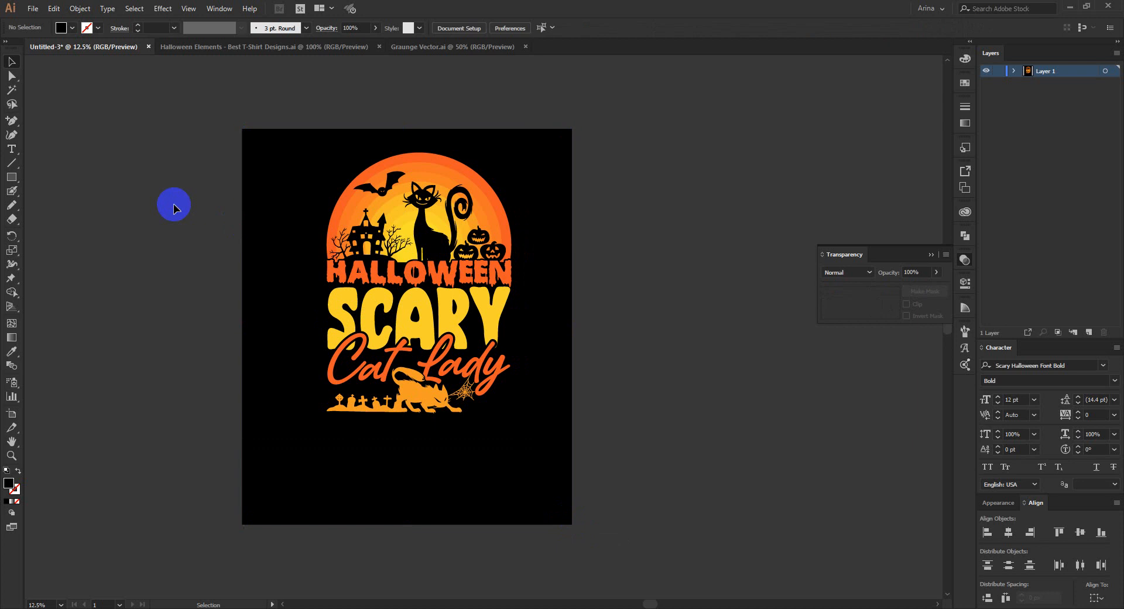
- Lock the black background rectangle and group all the artwork above it
click(561, 193)
click(1013, 70)
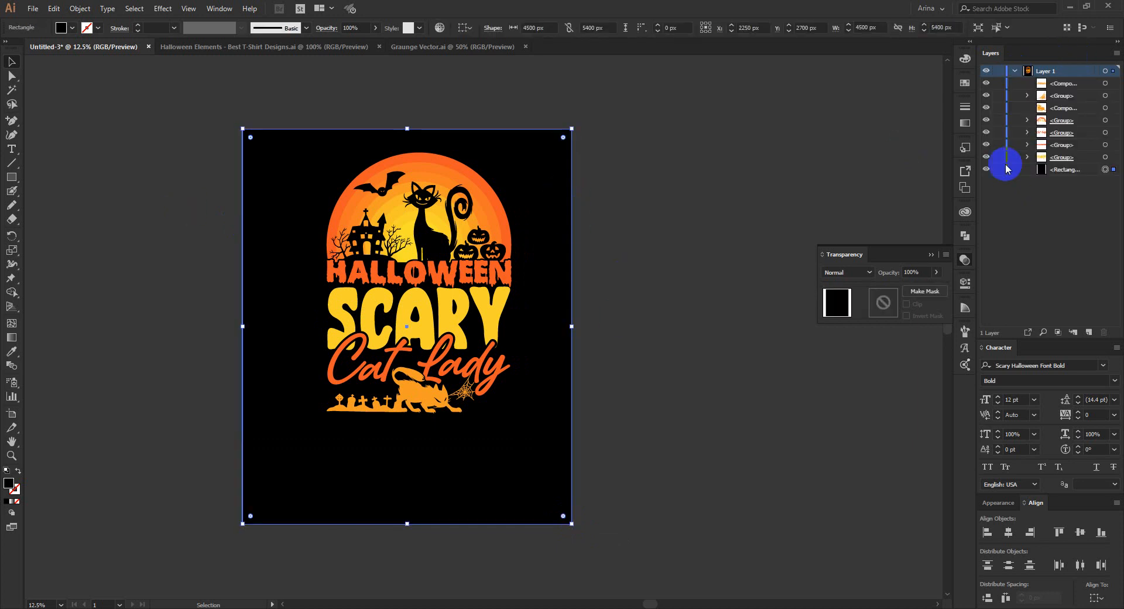
drag(568, 459, 279, 109)
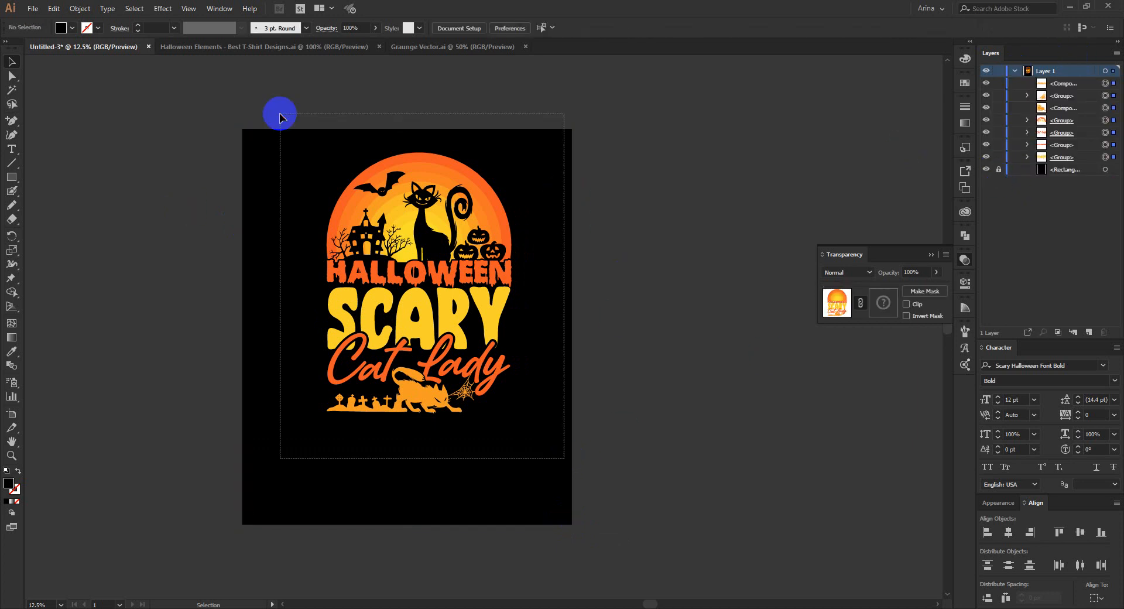
key(ctrl+g)
- Enlarge the grouped artwork until it nearly fills the height of the black background, keeping it roughly centred
drag(419, 414, 383, 517)
drag(419, 152, 414, 135)
click(653, 332)
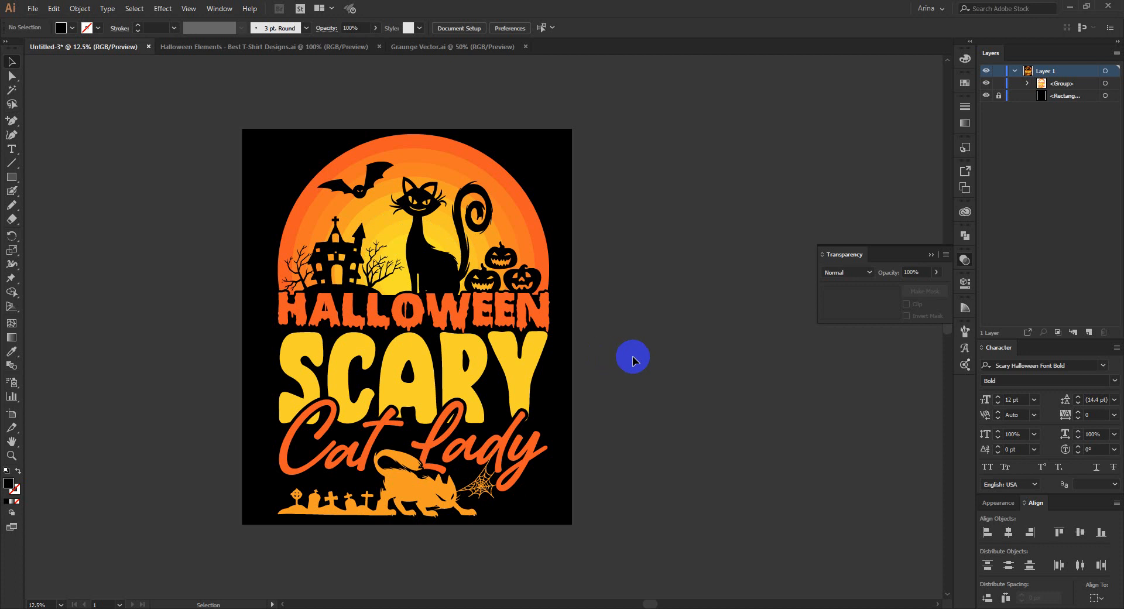
ctrl+click(407, 316)
scroll(398, 340, down, 2)
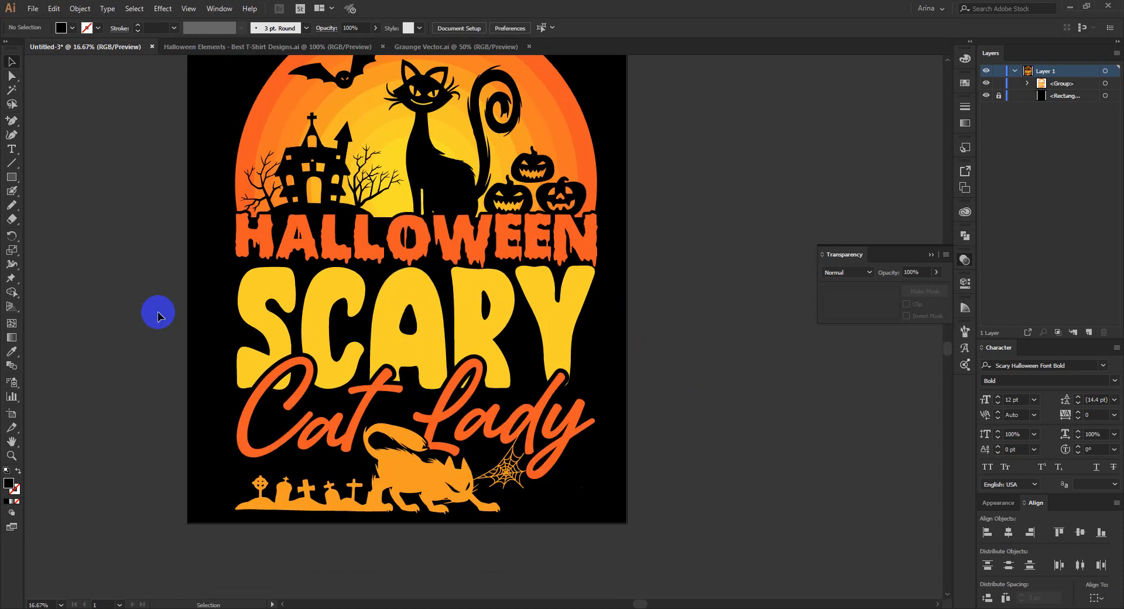
scroll(371, 246, up, 1)
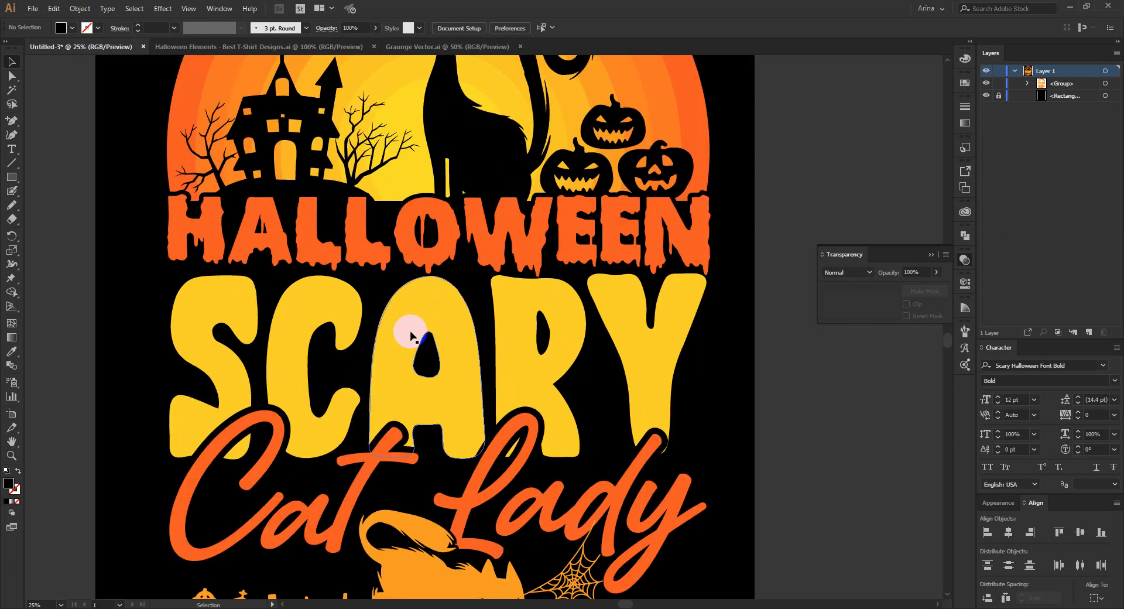
click(411, 335)
double_click(411, 335)
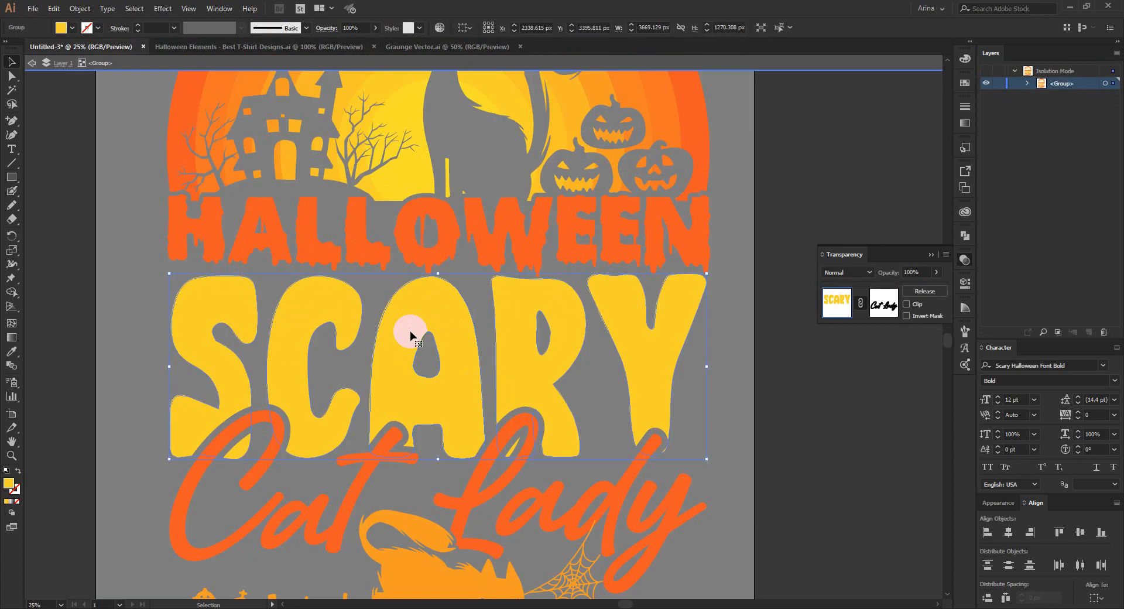
double_click(410, 335)
double_click(410, 333)
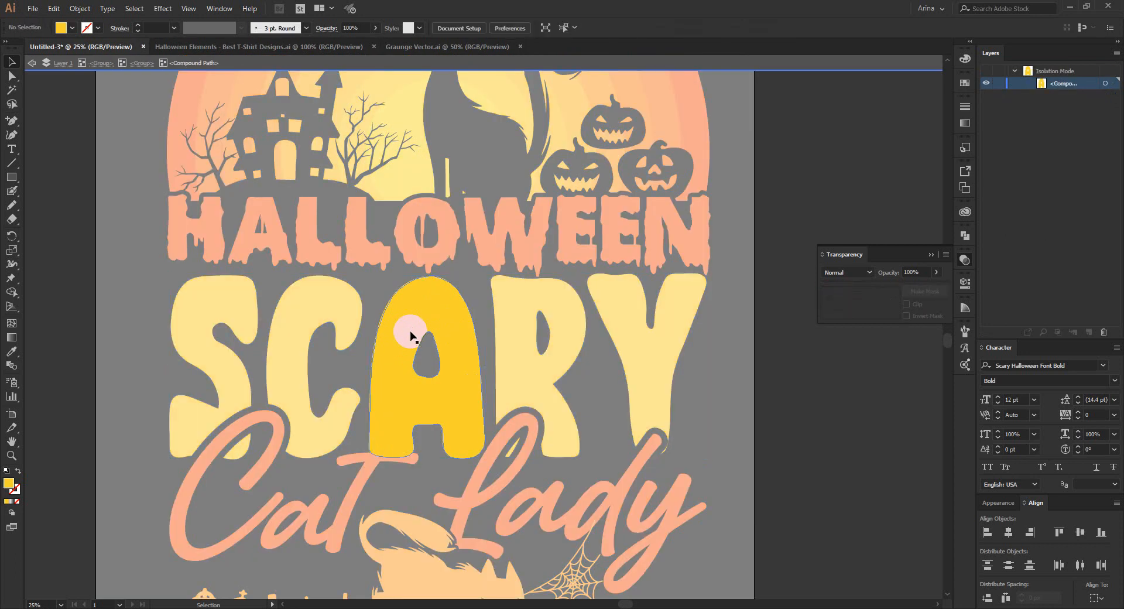
double_click(311, 325)
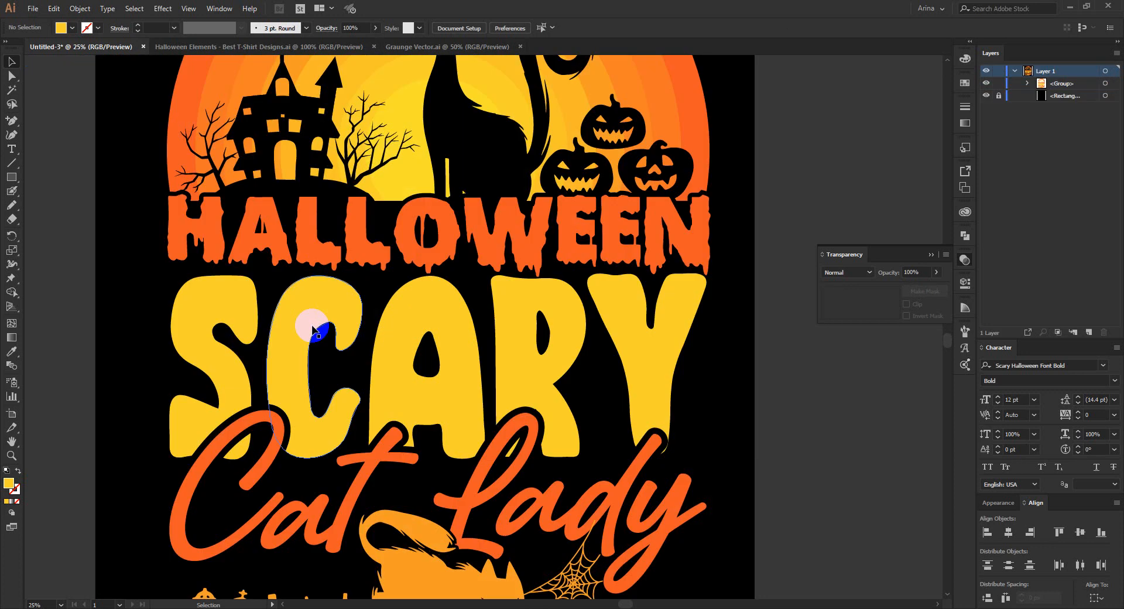
- Isolate the artwork group with the SCARY lettering selected, and copy the fine stippled fade texture from Graunge Vector.ai
double_click(313, 327)
click(313, 328)
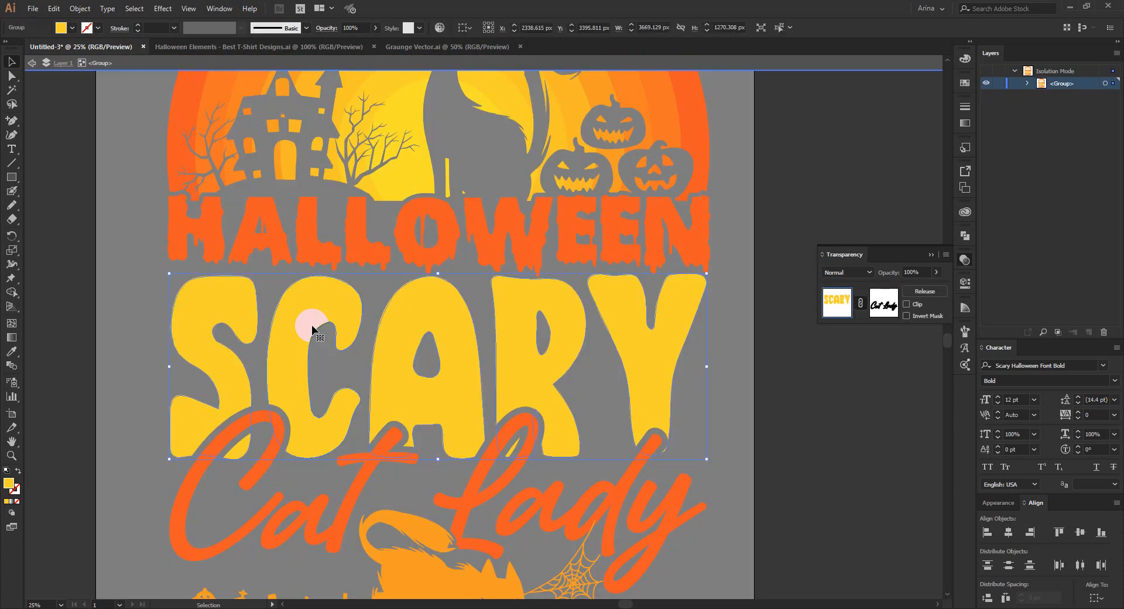
click(436, 47)
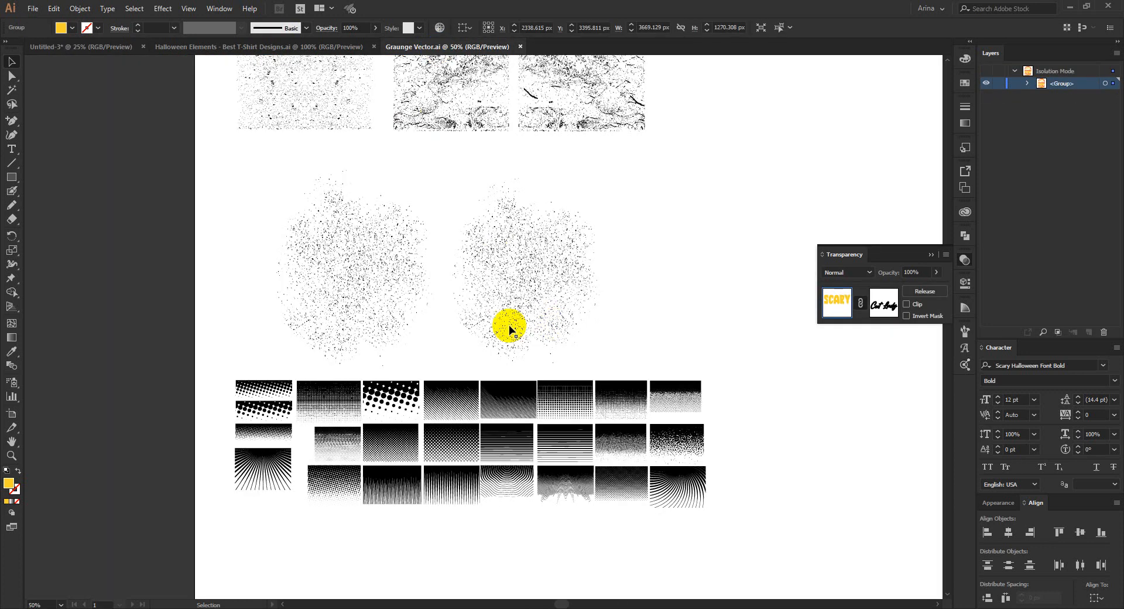
scroll(697, 509, up, 3)
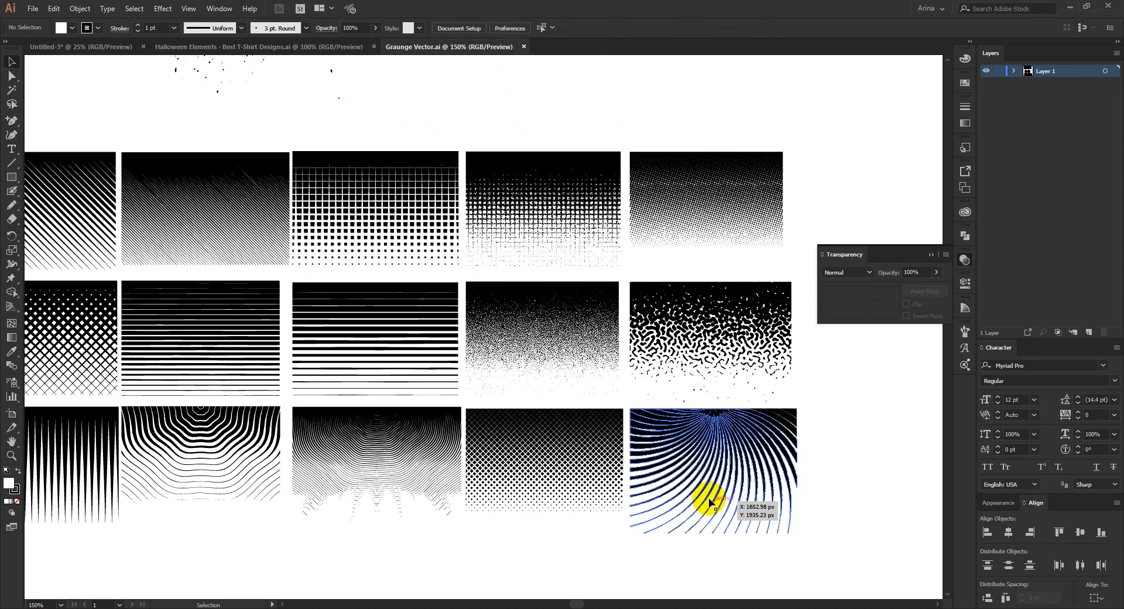
click(573, 358)
- Open the SCARY lettering's opacity mask in the T-shirt document and paste the stippled texture into it
click(111, 50)
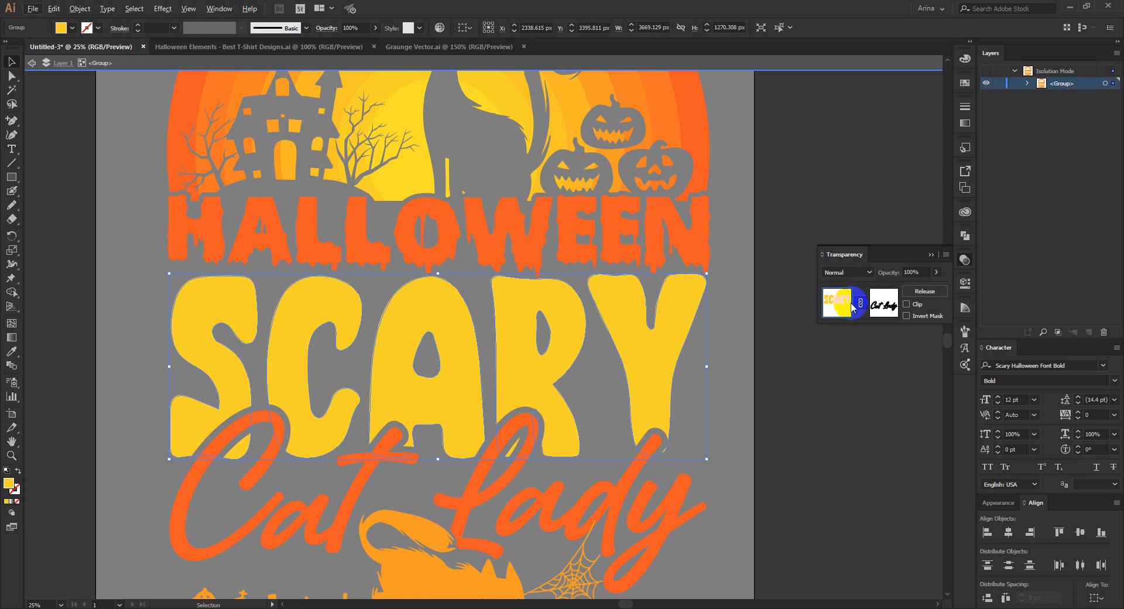
click(887, 301)
click(894, 310)
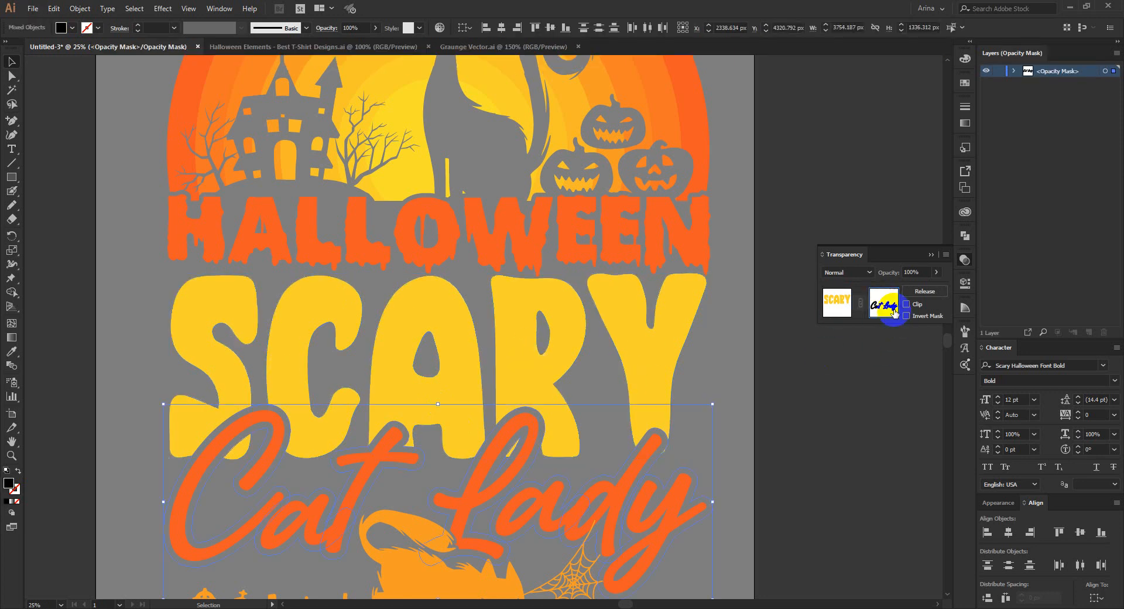
click(491, 342)
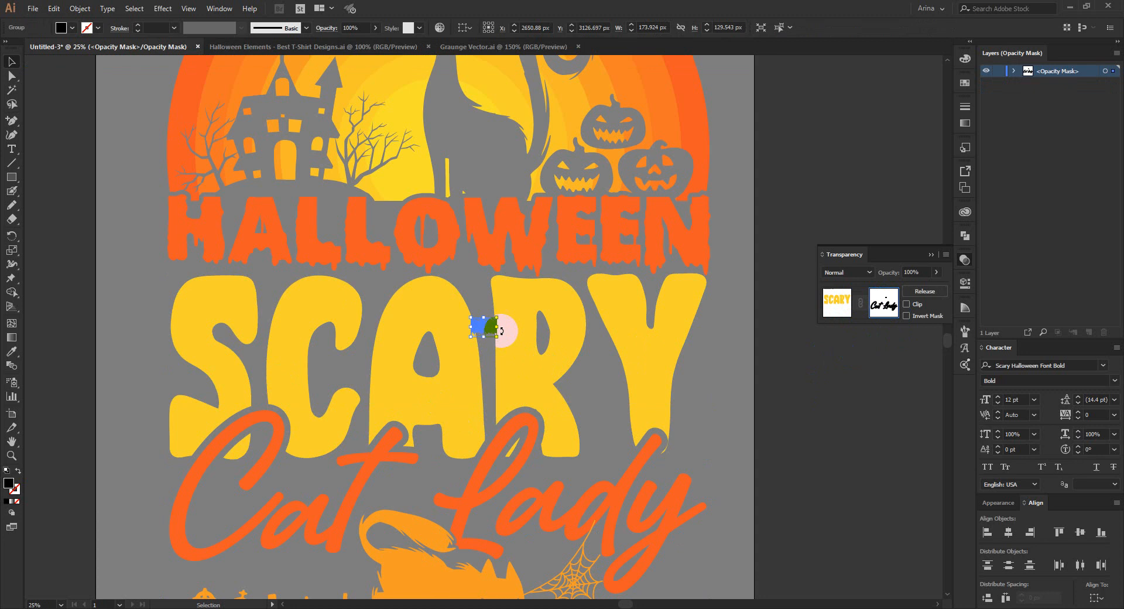
- Rotate the stippled texture to fade upward, enlarge it and lay copies side by side along the lower edge of SCARY
drag(497, 339, 442, 345)
drag(523, 354, 363, 255)
drag(259, 288, 448, 468)
drag(556, 473, 662, 471)
click(761, 436)
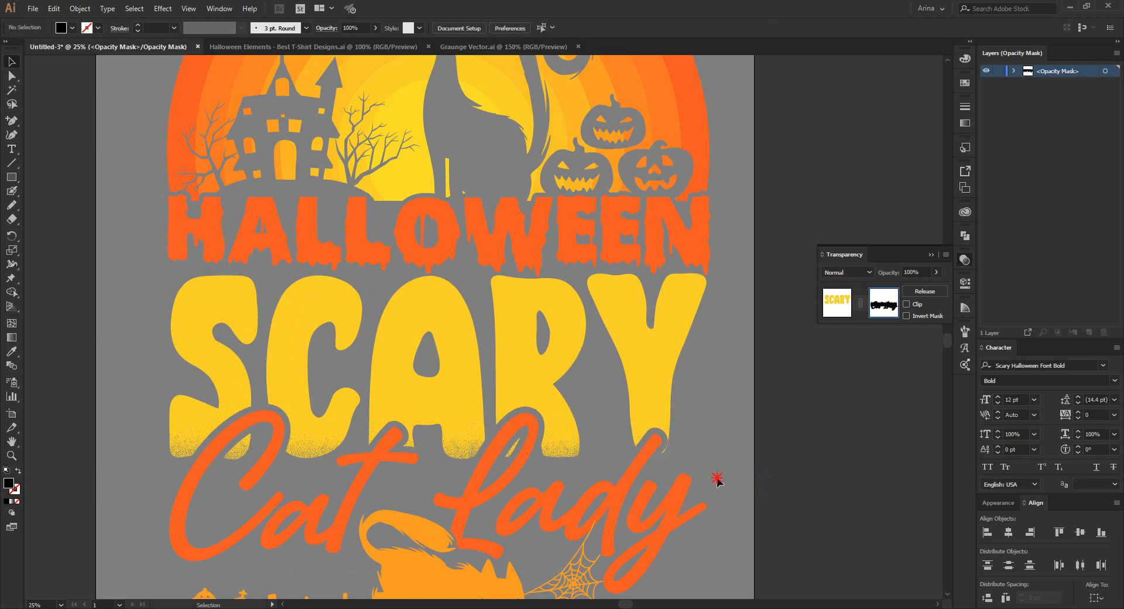
- Flatten and reposition the stippled texture copies along the lower edge of SCARY, and leave the opacity mask
drag(102, 435, 210, 477)
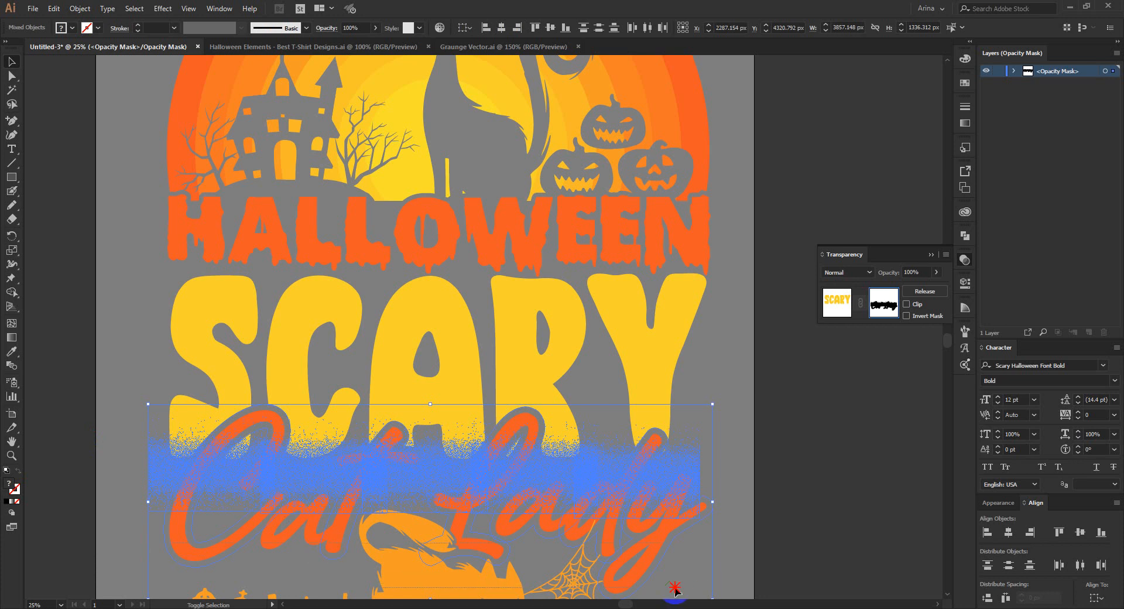
drag(642, 576, 638, 571)
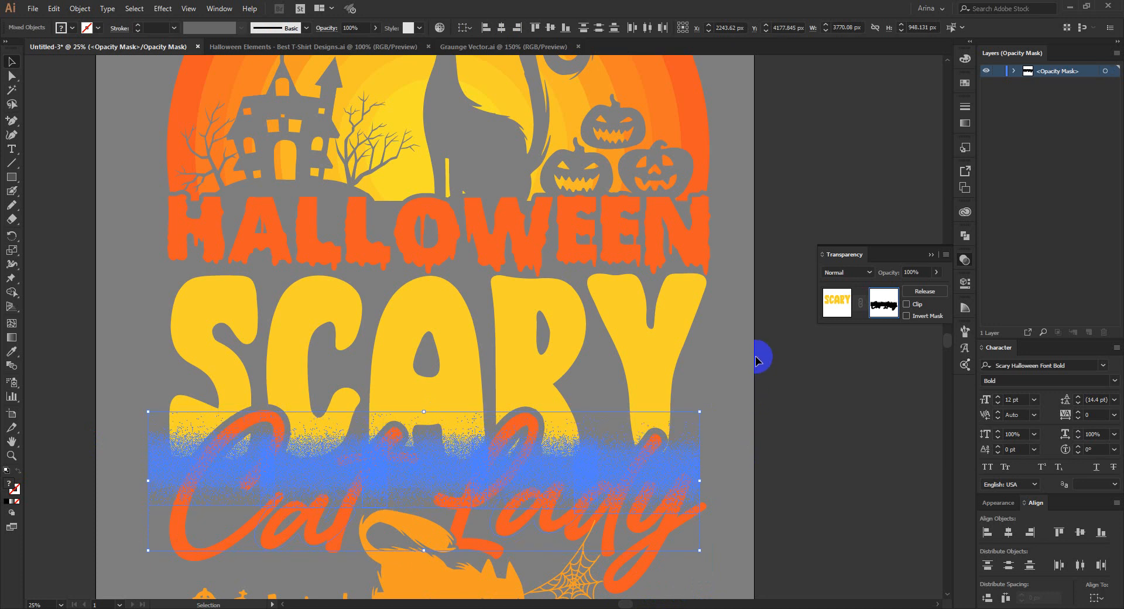
click(837, 300)
click(798, 321)
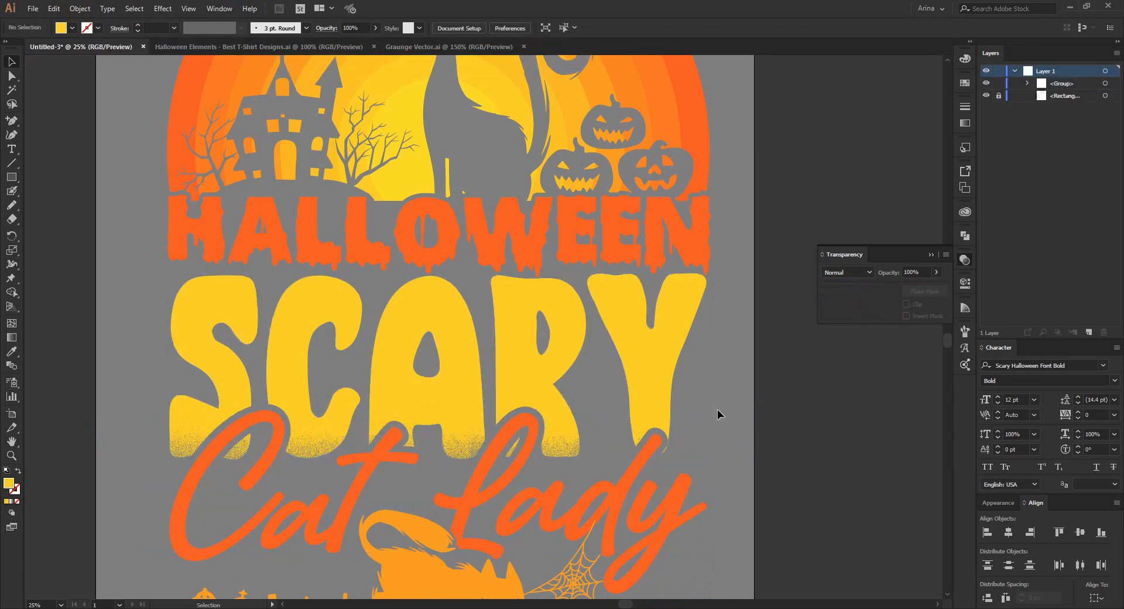
- Select the whole artwork group, and copy the denser of the two large round speckle textures from Graunge Vector.ai
scroll(433, 360, down, 2)
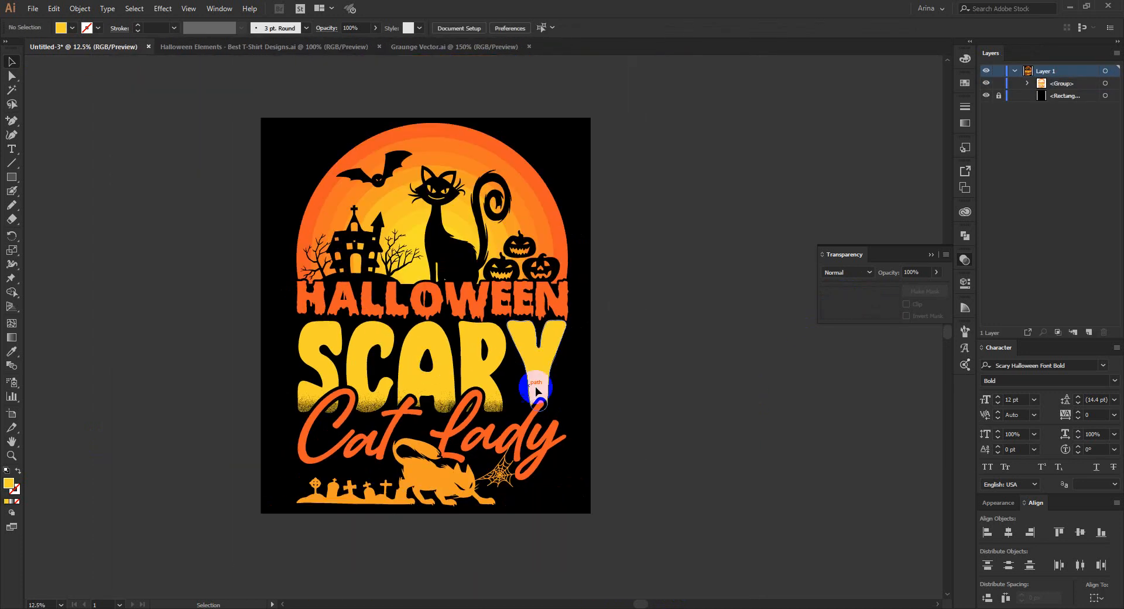
drag(269, 104, 586, 572)
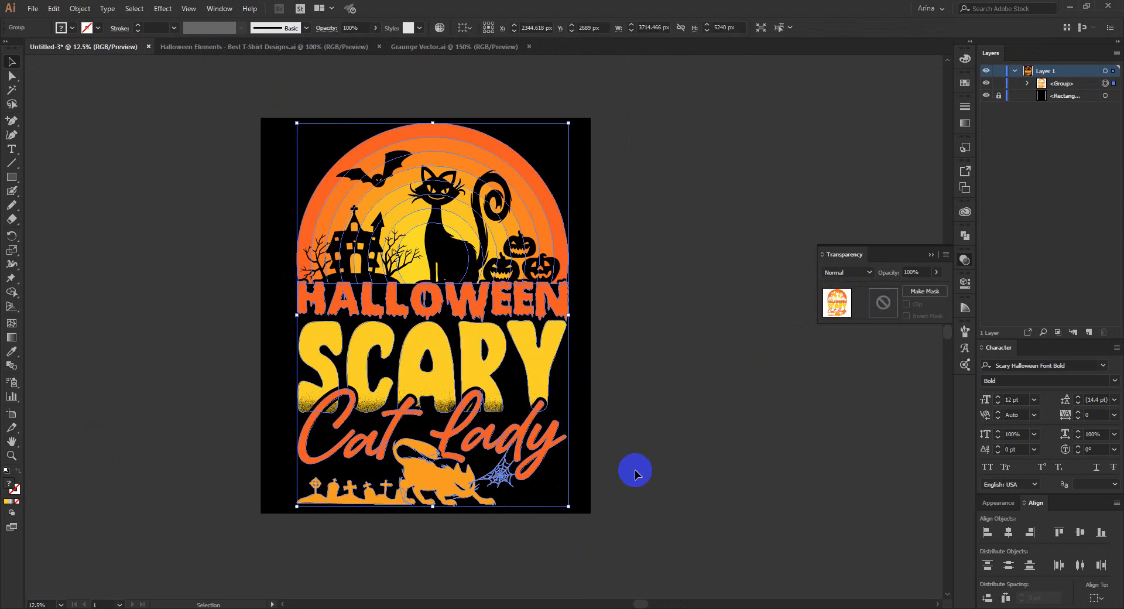
click(428, 48)
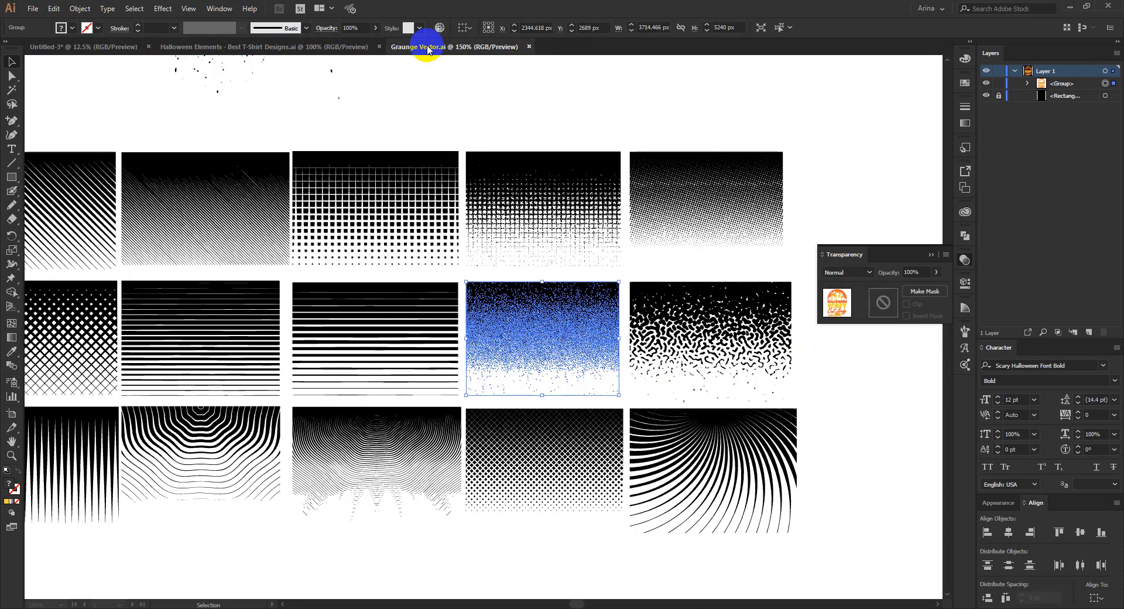
click(522, 318)
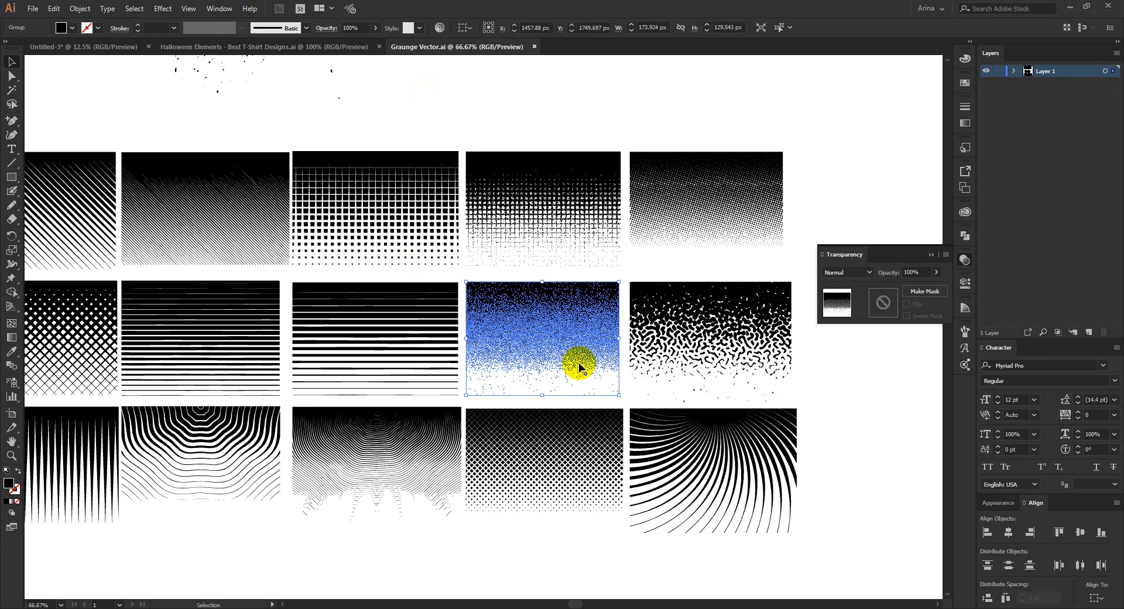
key(ctrl+minus)
key(ctrl+minus)
click(455, 466)
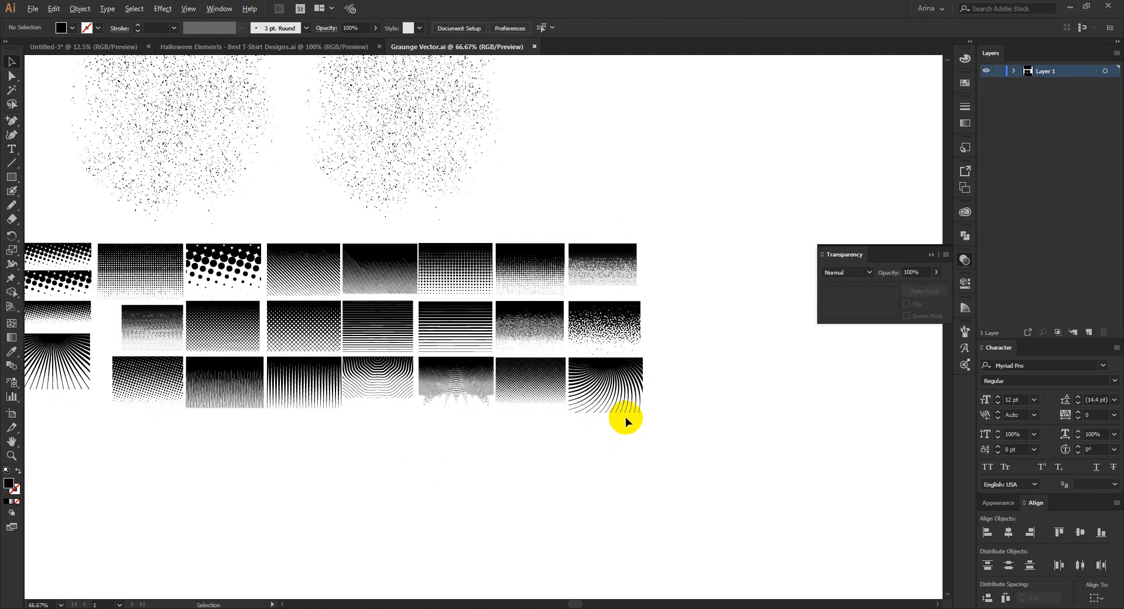
key(ctrl+minus)
click(291, 193)
key(a)
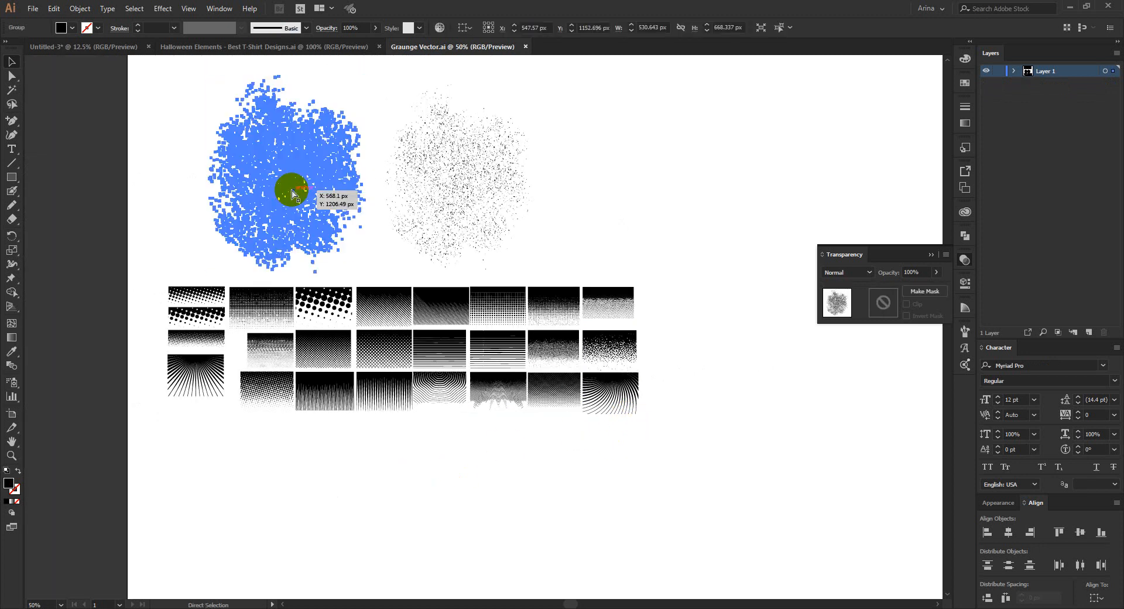
key(v)
- Create an unclipped opacity mask for the whole artwork group in the T-shirt document and paste the speckle texture into it
click(101, 47)
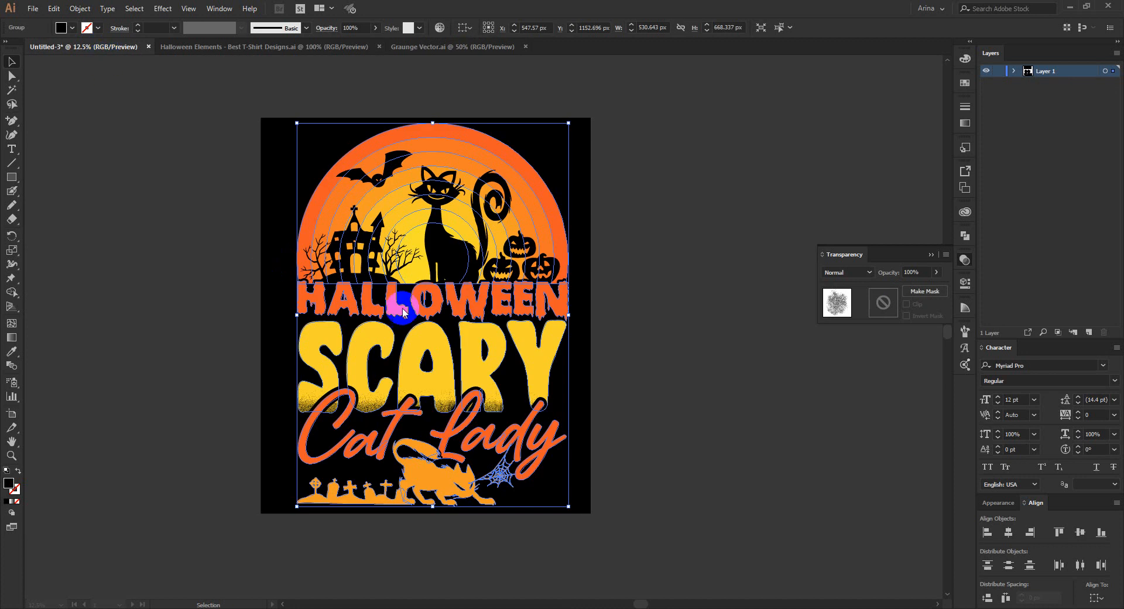
click(883, 302)
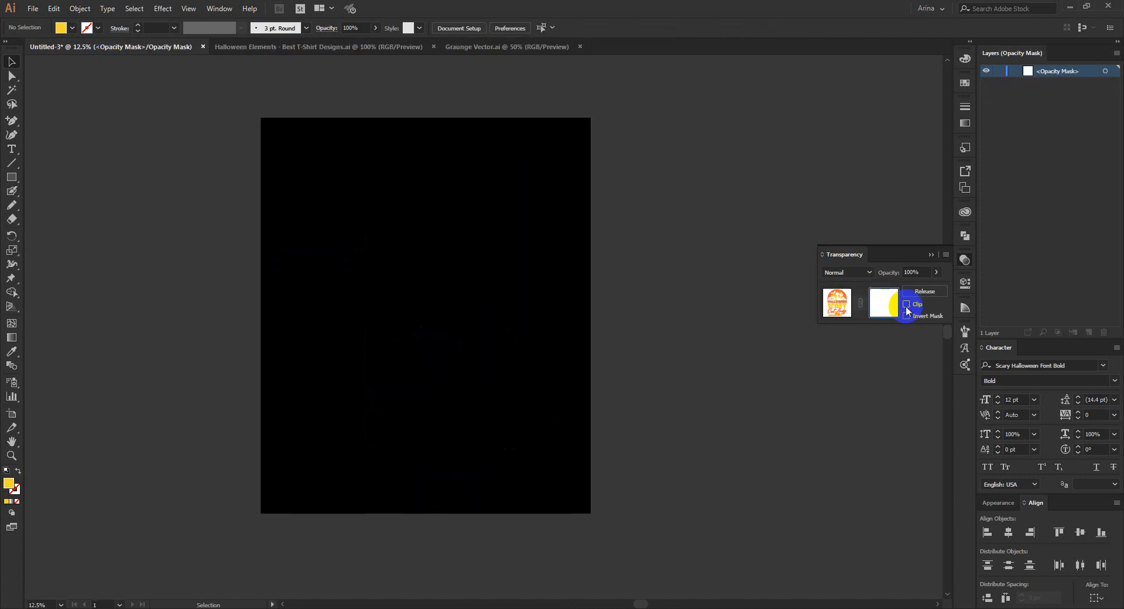
key(ctrl+v)
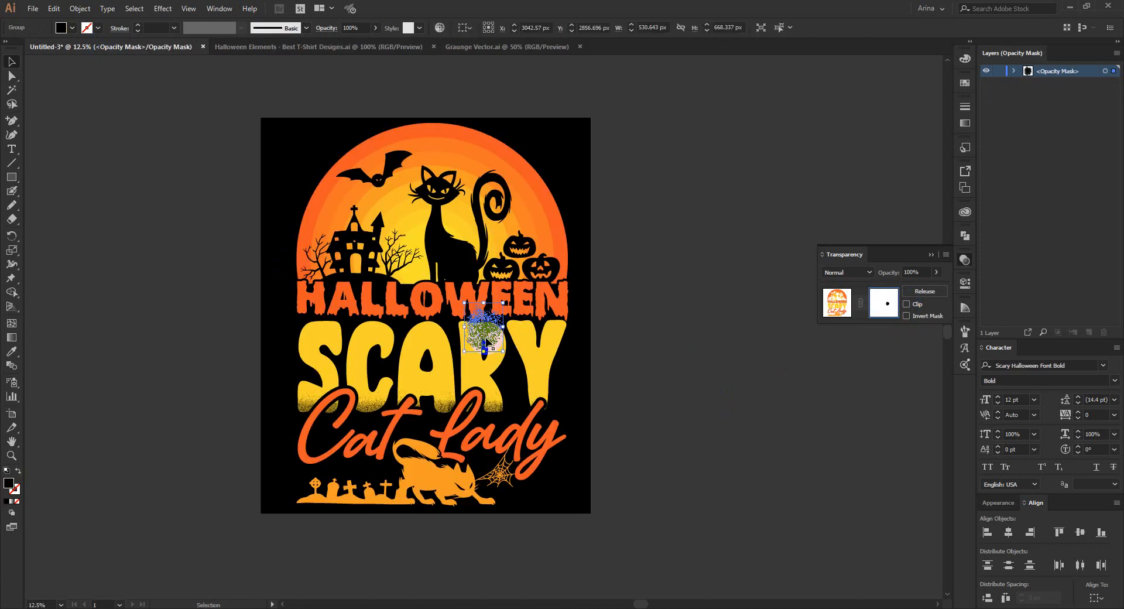
- Enlarge the speckle texture to about 3030 by 3817 px, spread copies over the whole artwork, and leave the opacity mask
drag(505, 351, 649, 467)
drag(568, 358, 544, 498)
click(391, 548)
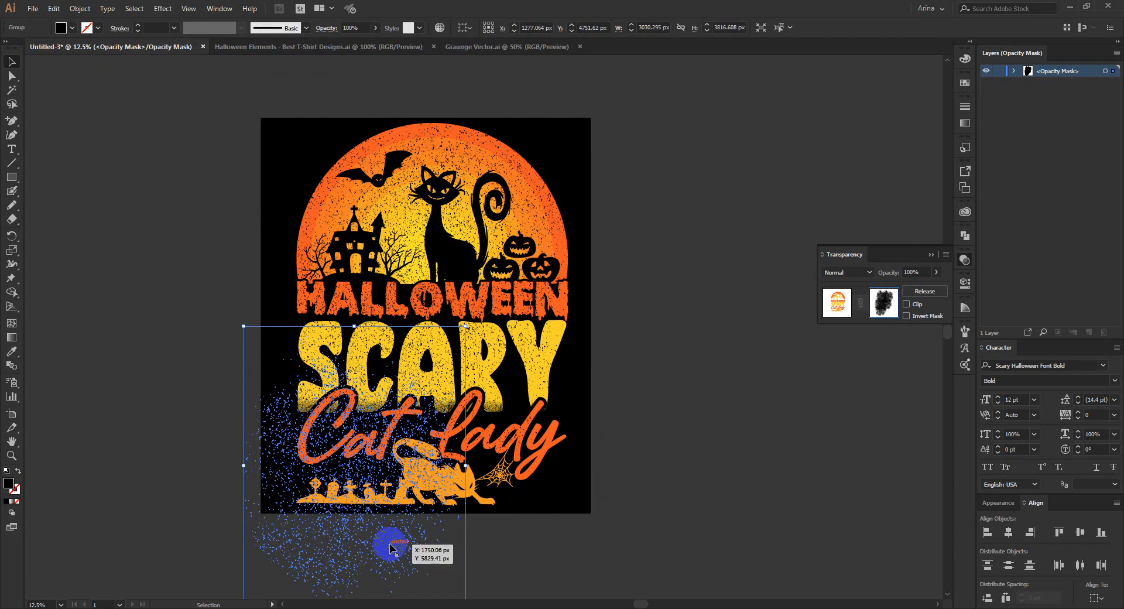
drag(391, 547, 610, 483)
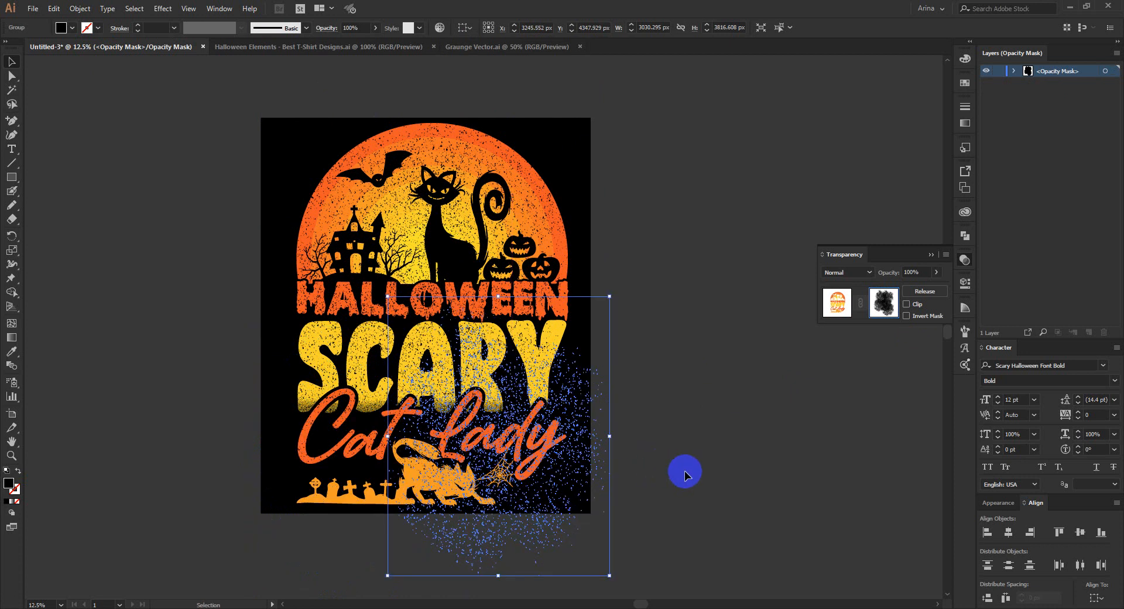
click(693, 467)
click(830, 303)
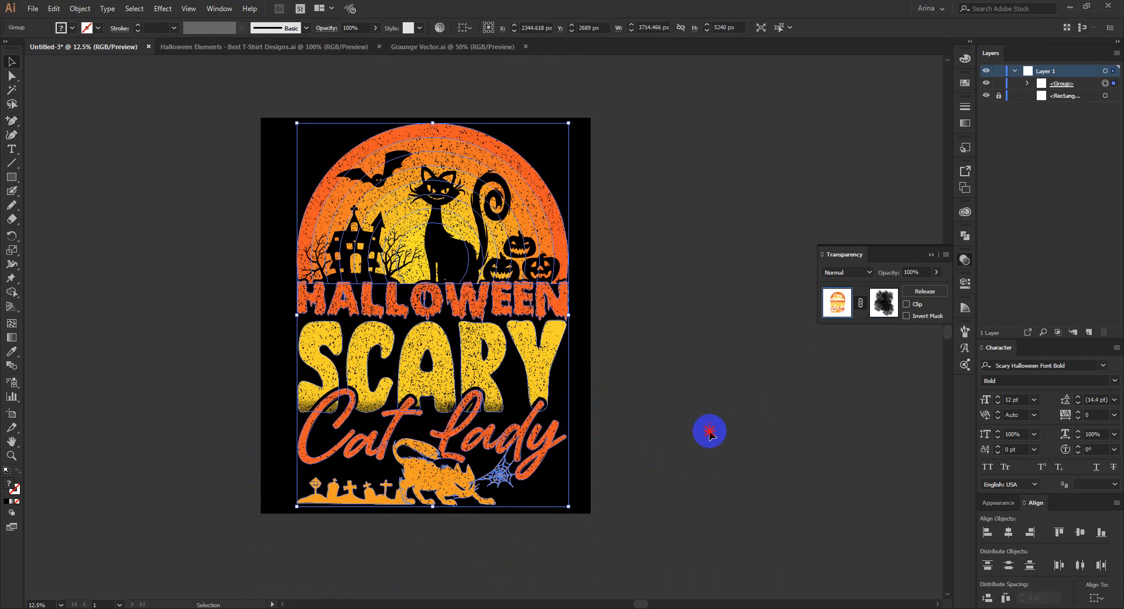
click(710, 431)
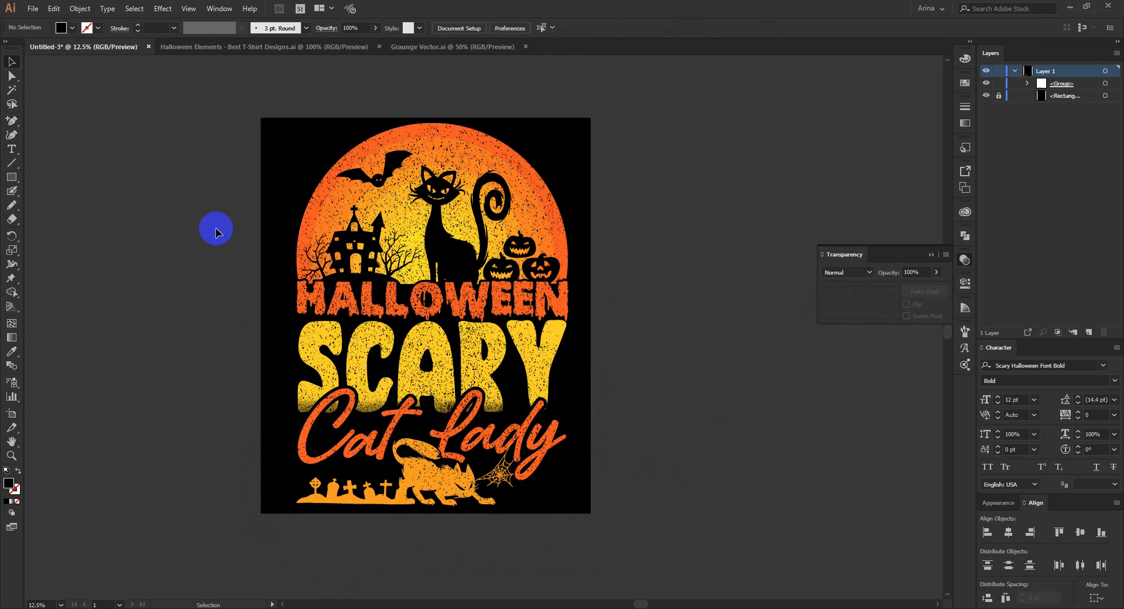
- Move the textured artwork group horizontally off the black background onto the empty canvas beside it, about 4224 px away
drag(266, 110, 585, 553)
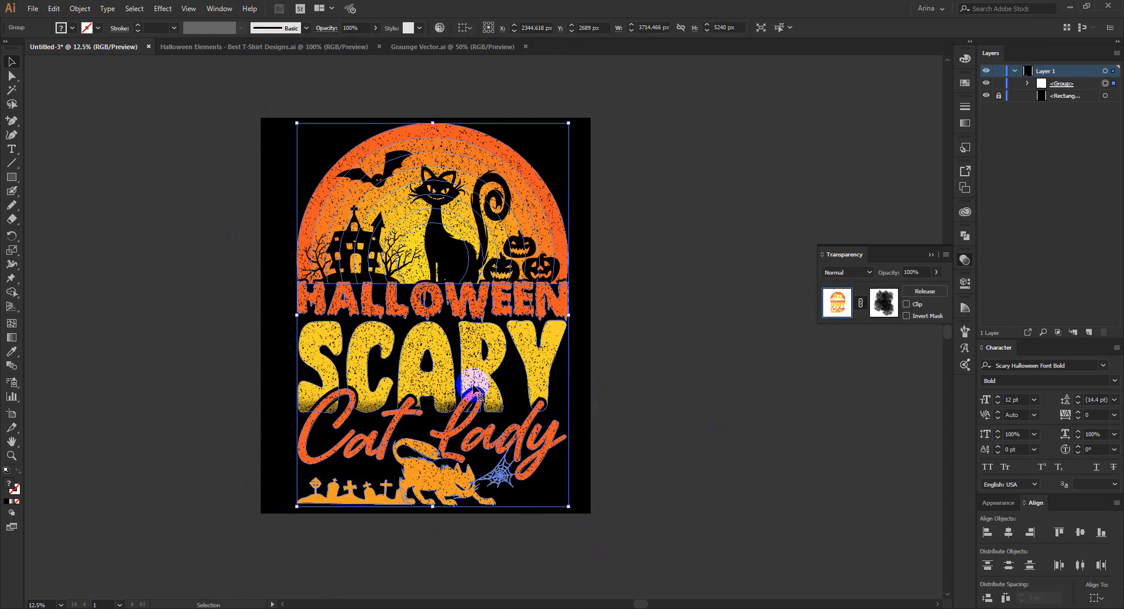
click(204, 336)
drag(249, 139, 631, 555)
drag(725, 383, 783, 384)
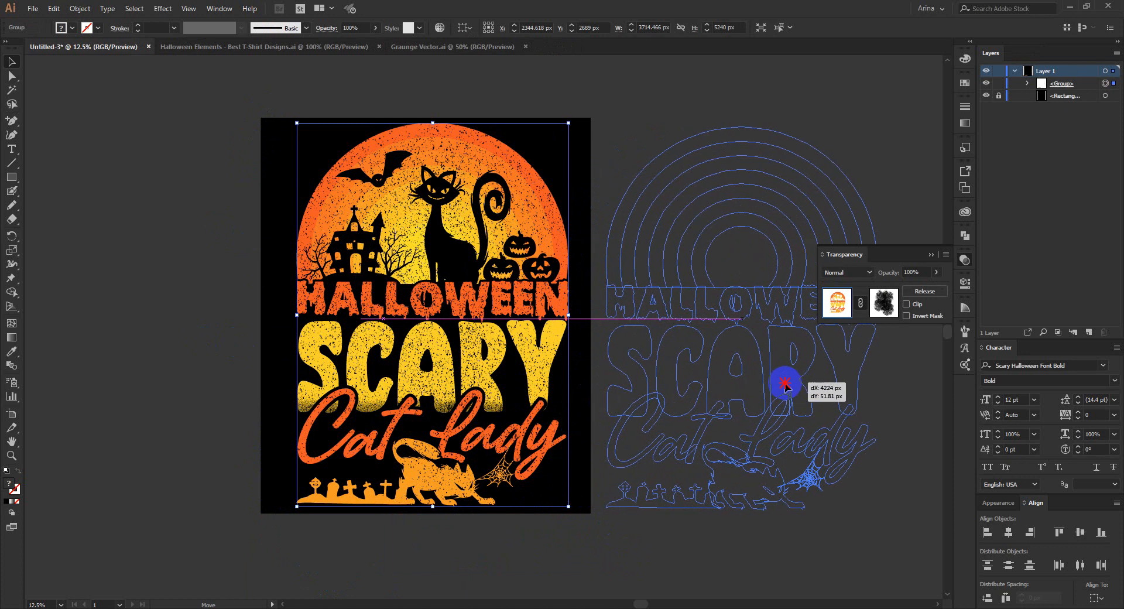
drag(733, 568, 514, 543)
click(730, 567)
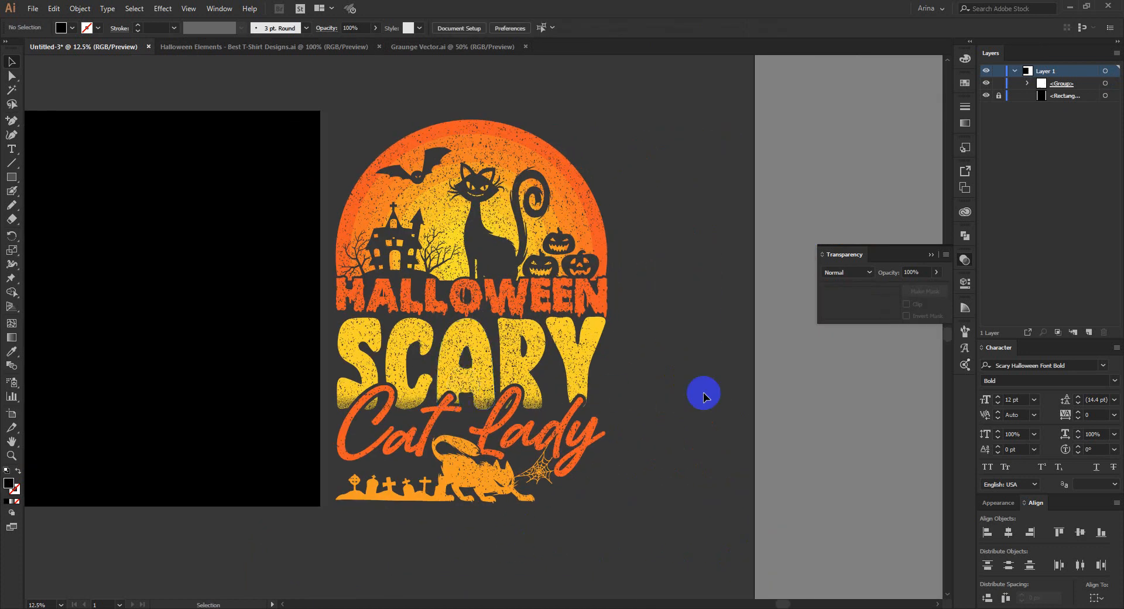
- Draw a rectangle about 4199 by 5680 px over the moved artwork and fill it with white
click(11, 176)
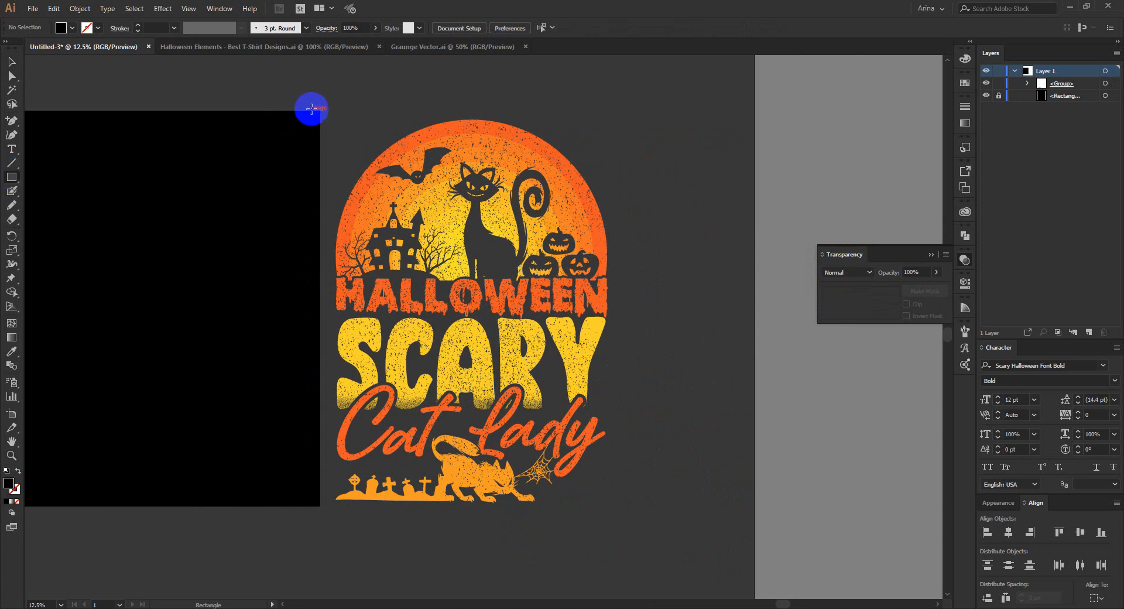
drag(320, 106, 626, 519)
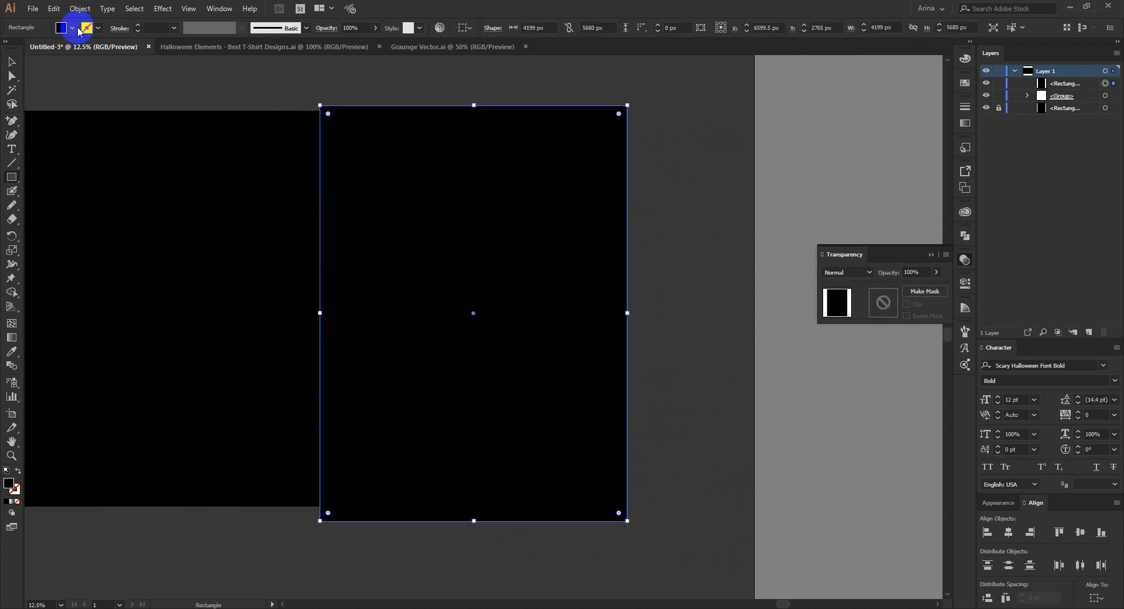
click(72, 28)
click(22, 49)
click(192, 93)
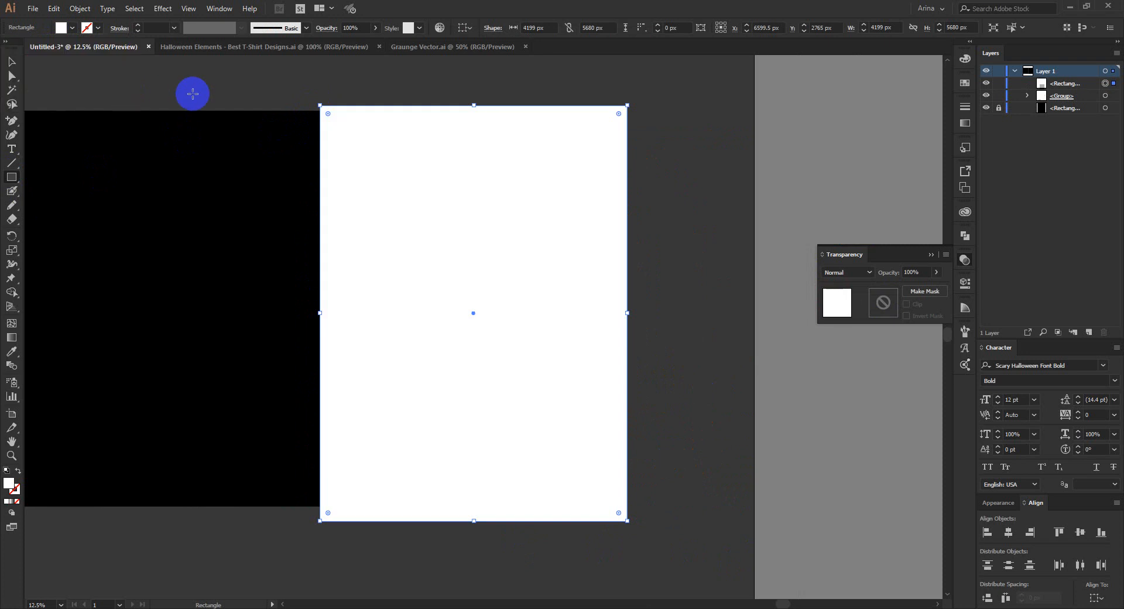
- Send the white rectangle to the back so it sits behind the artwork, and deselect it
key(Delete)
key(ctrl+z)
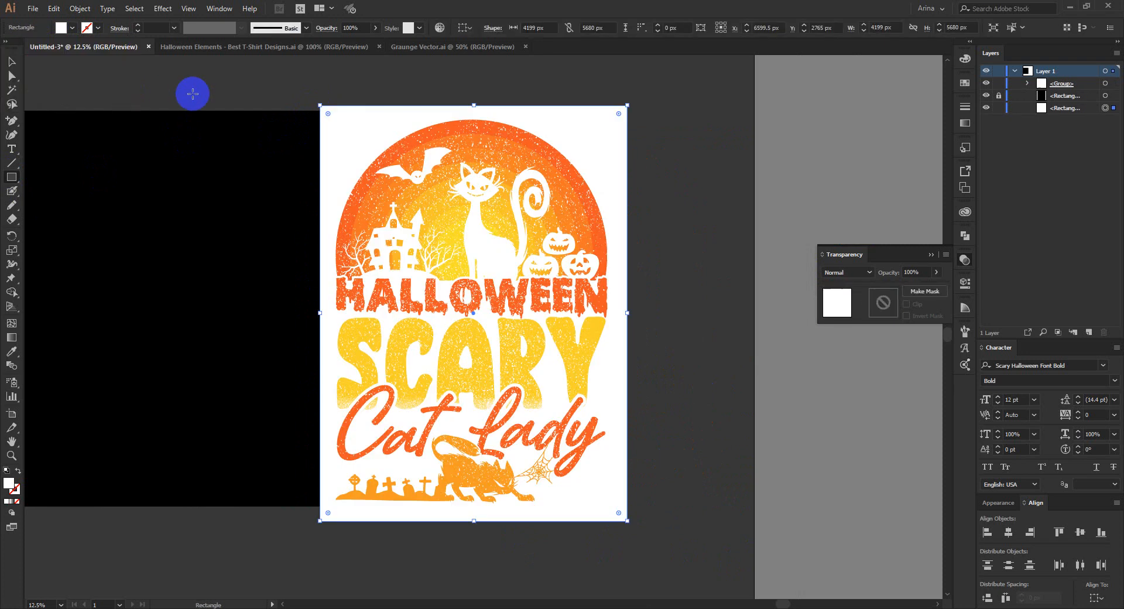
key(v)
click(662, 319)
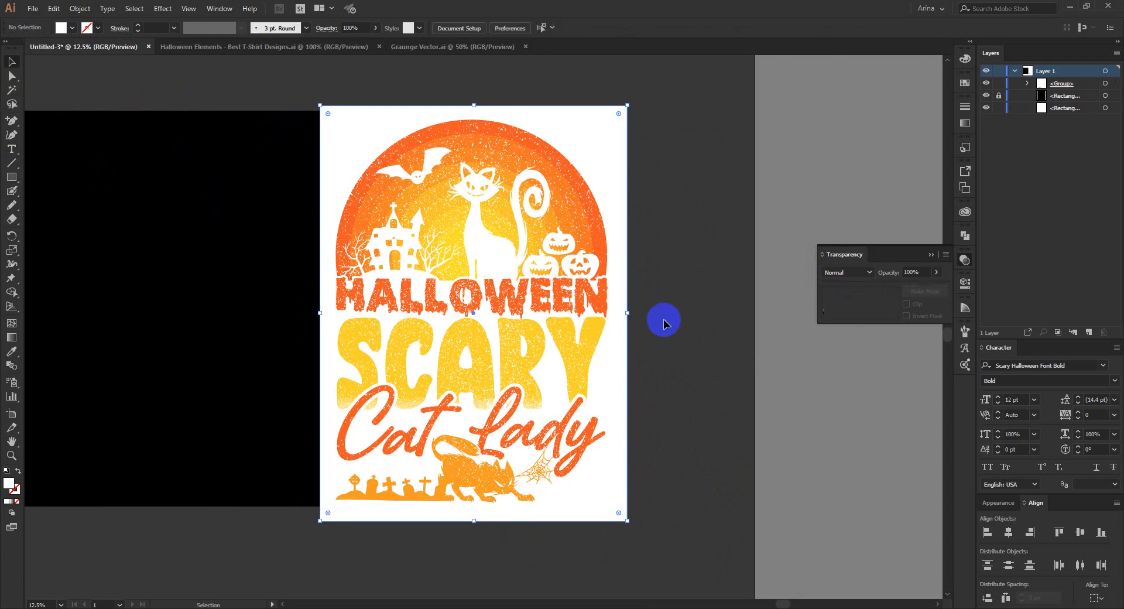
- Examine the speckle texture and details of the artwork against the white background at several magnifications
key(ctrl+plus)
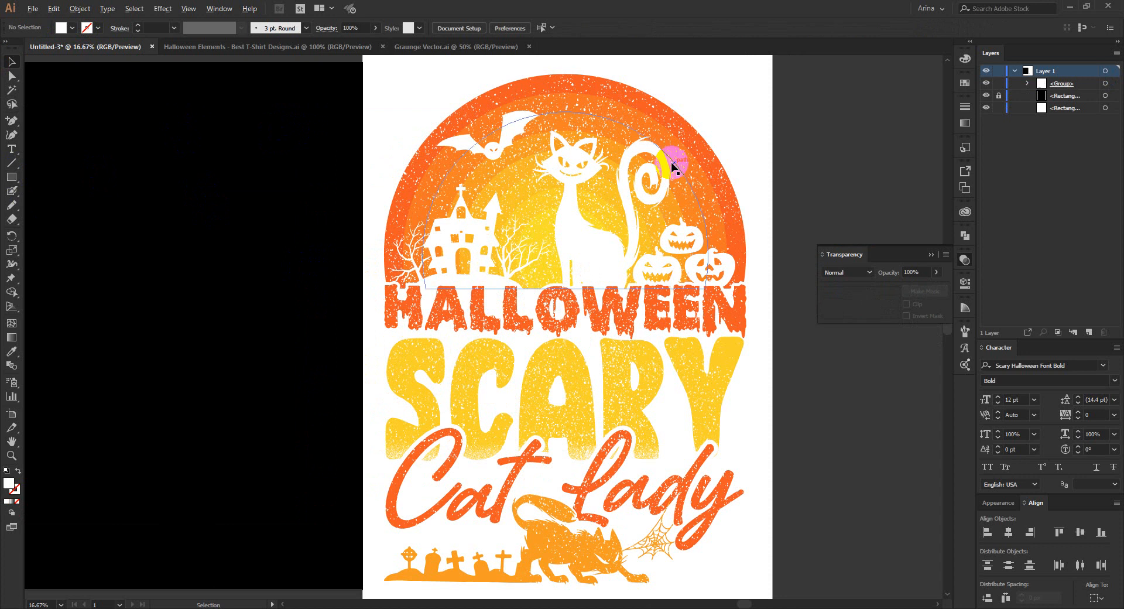
key(ctrl+minus)
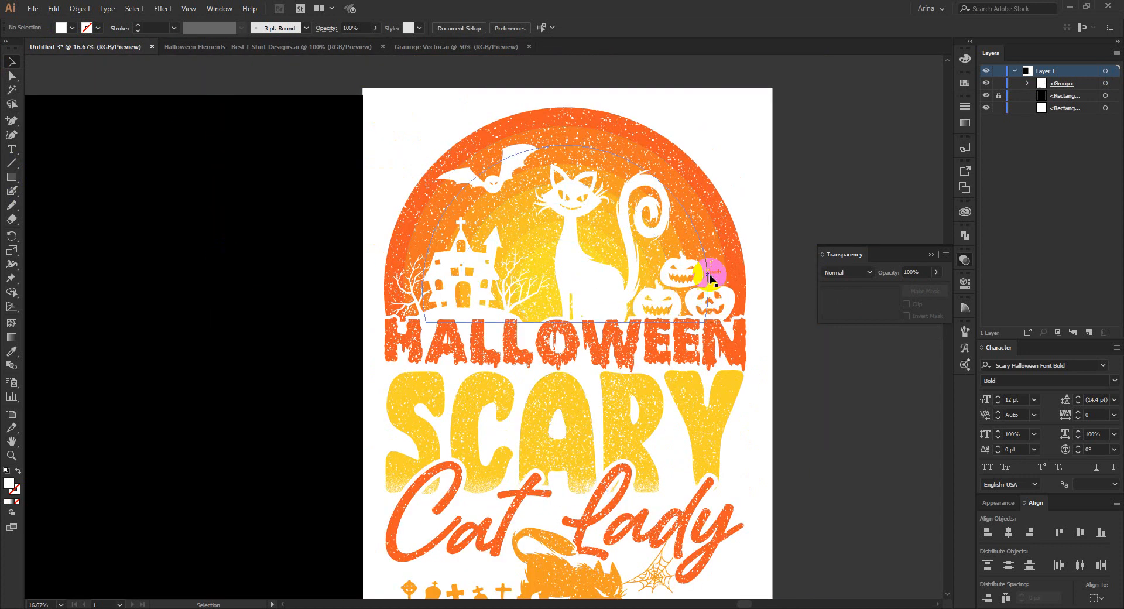
scroll(735, 271, up, 2)
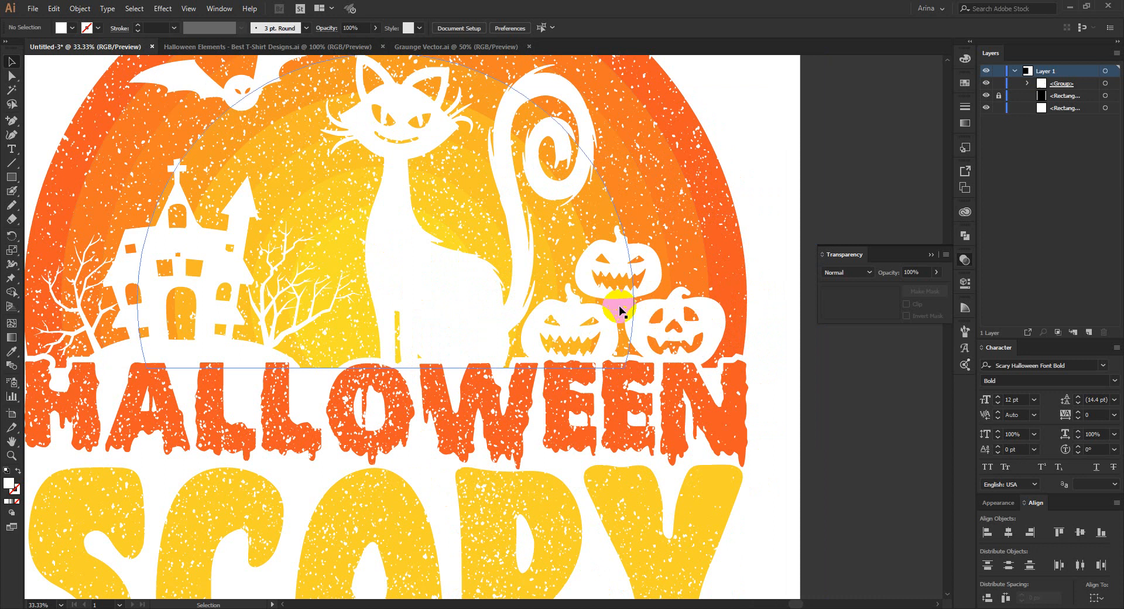
scroll(462, 297, down, 1)
scroll(432, 147, up, 1)
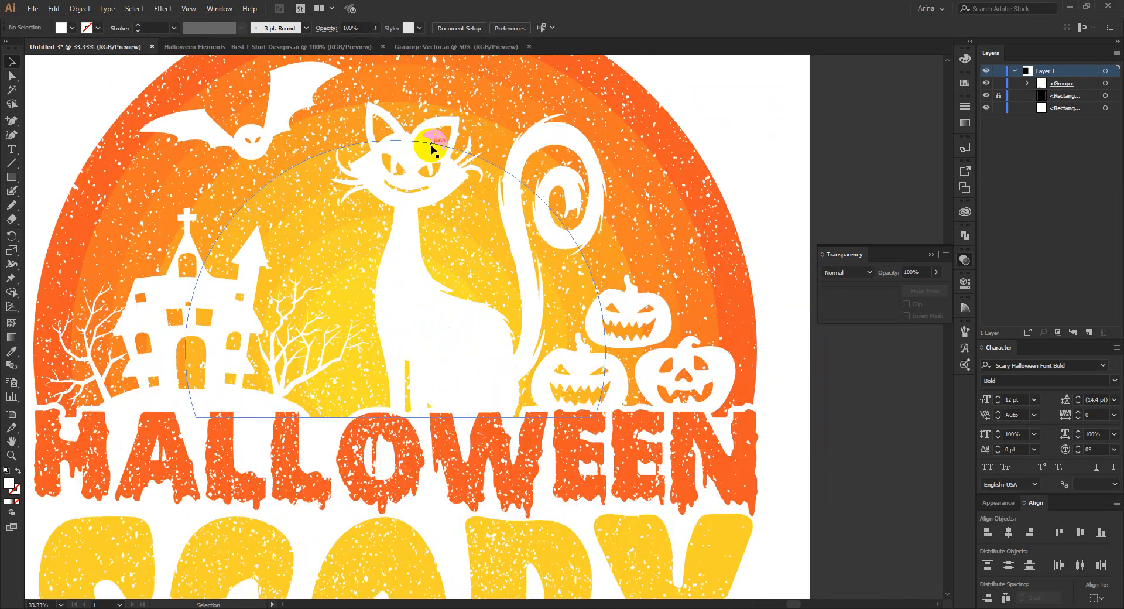
scroll(431, 146, up, 1)
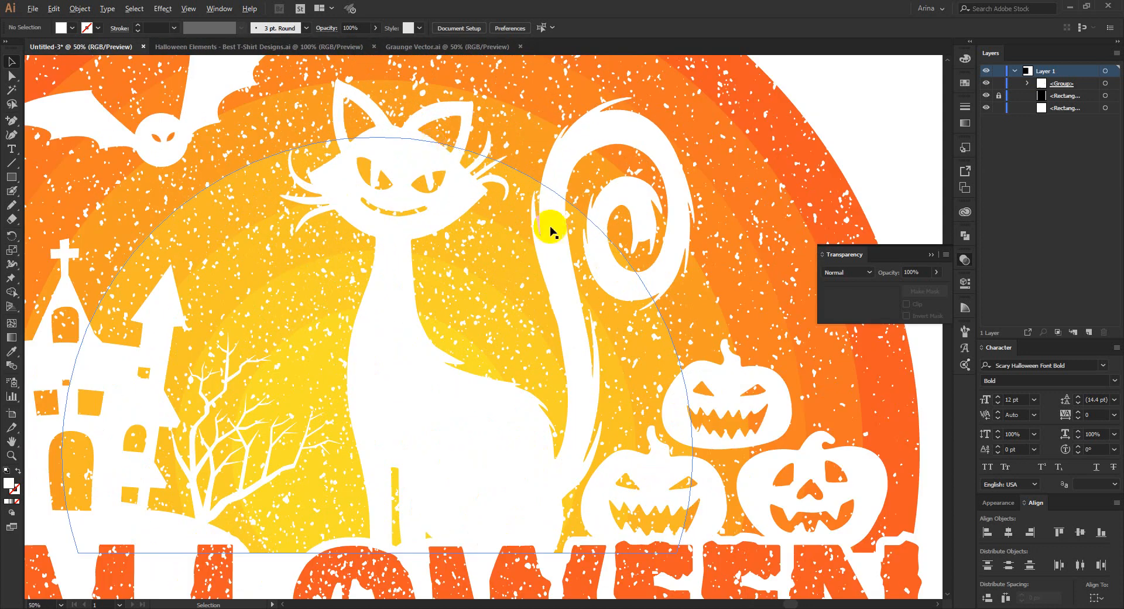
scroll(561, 233, down, 1)
scroll(561, 233, down, 1)
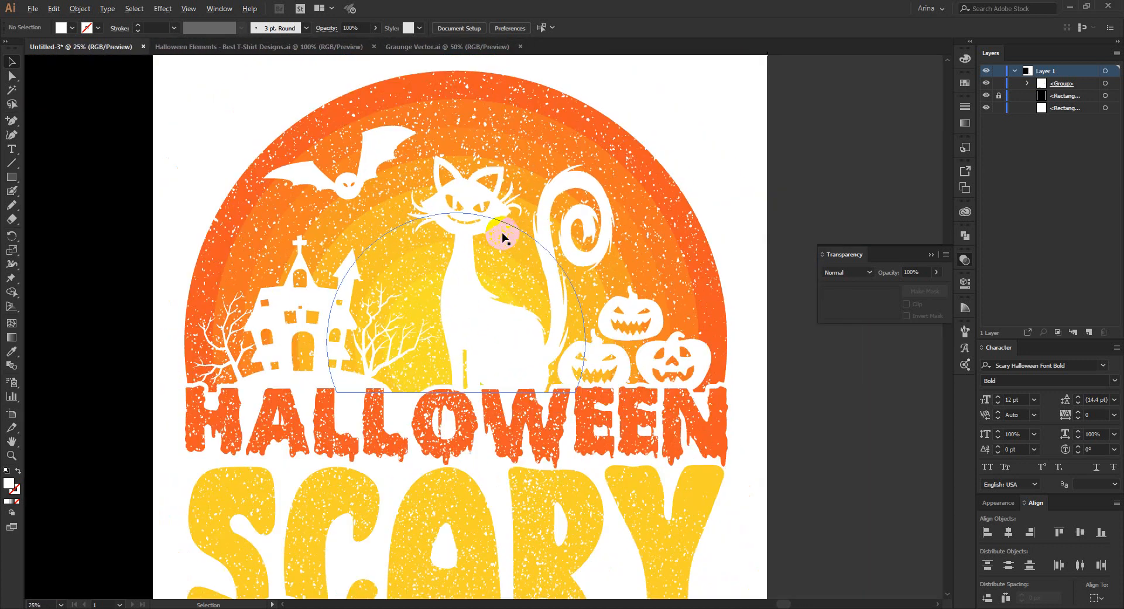
click(705, 111)
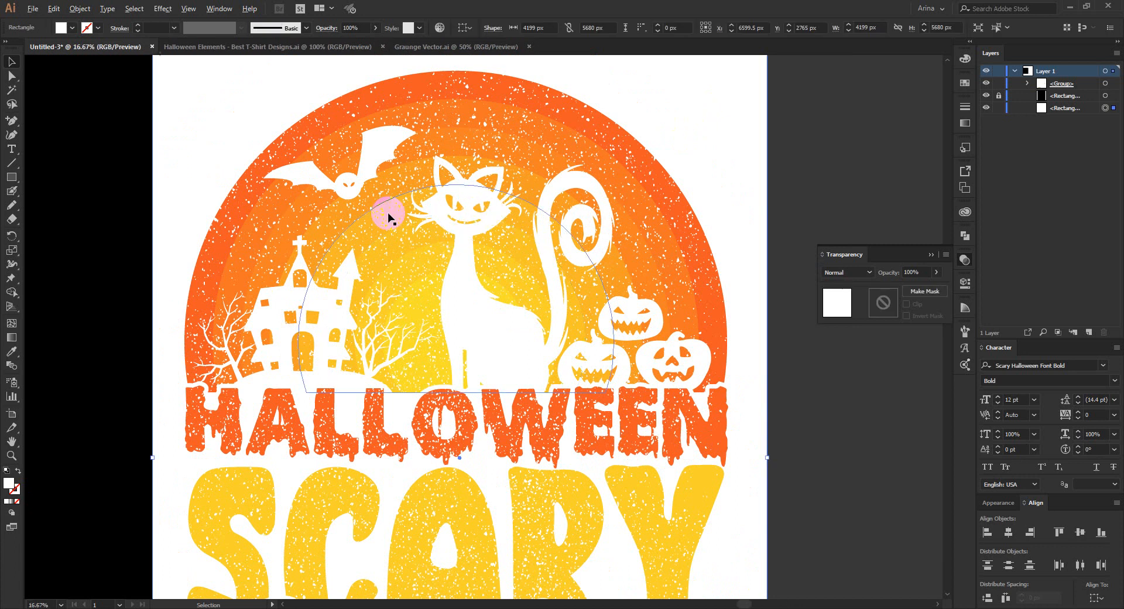
scroll(389, 211, down, 1)
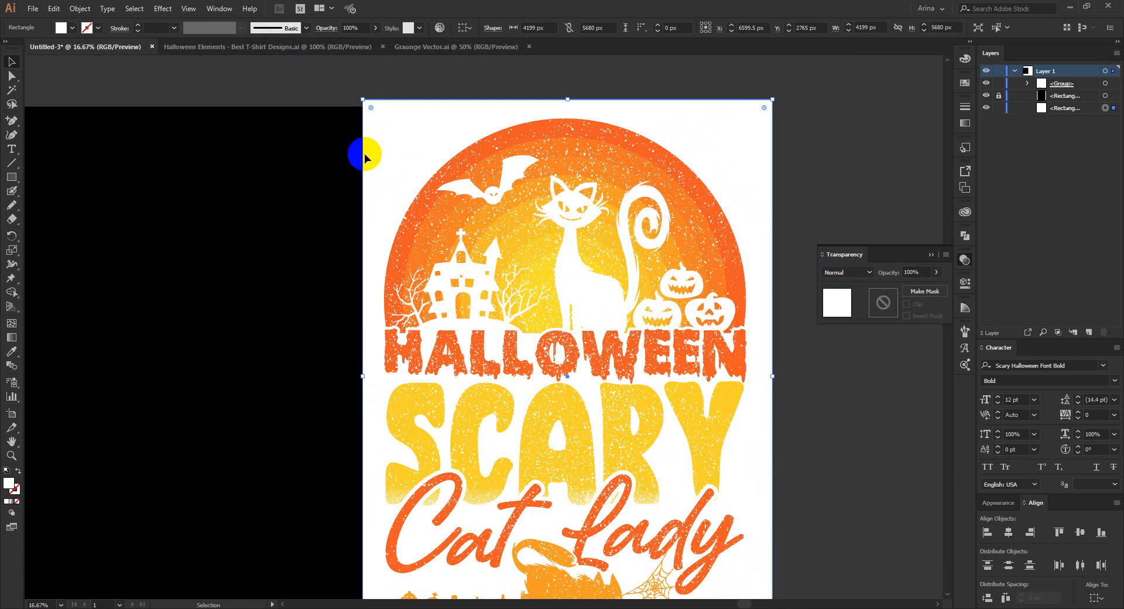
click(325, 140)
scroll(576, 344, down, 2)
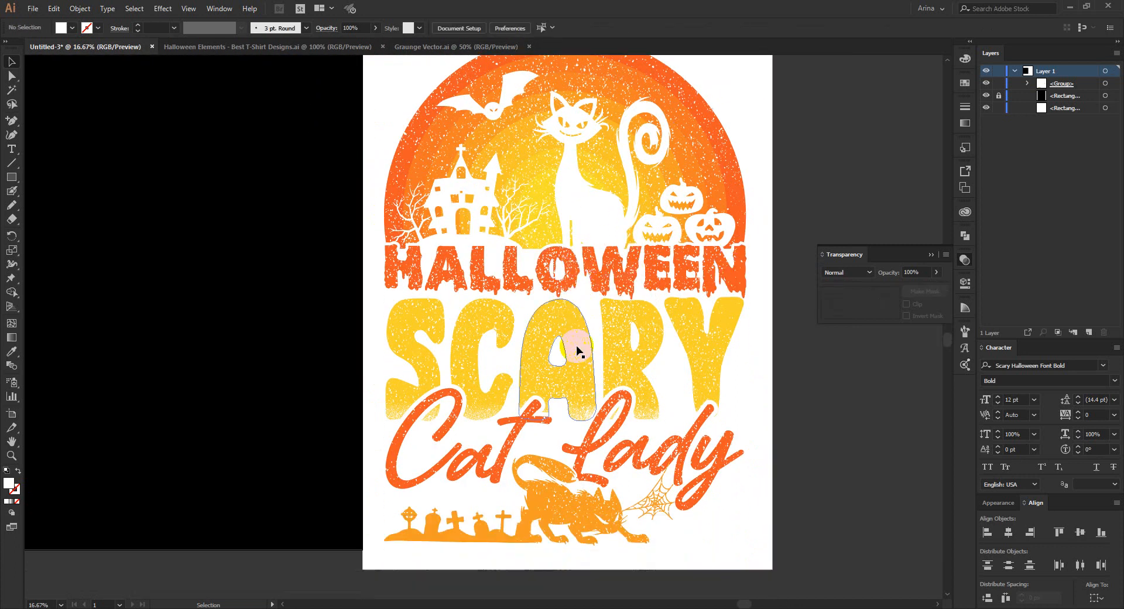
- Move the artwork group back from the white rectangle onto the black background, about 4224 px horizontally
scroll(760, 431, down, 1)
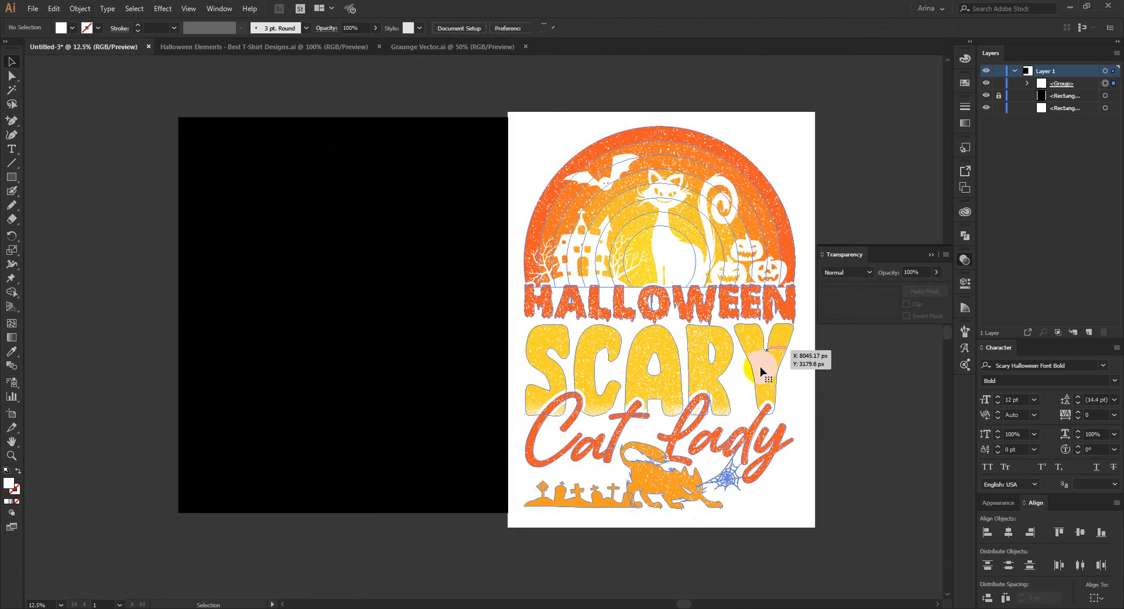
drag(759, 369, 449, 366)
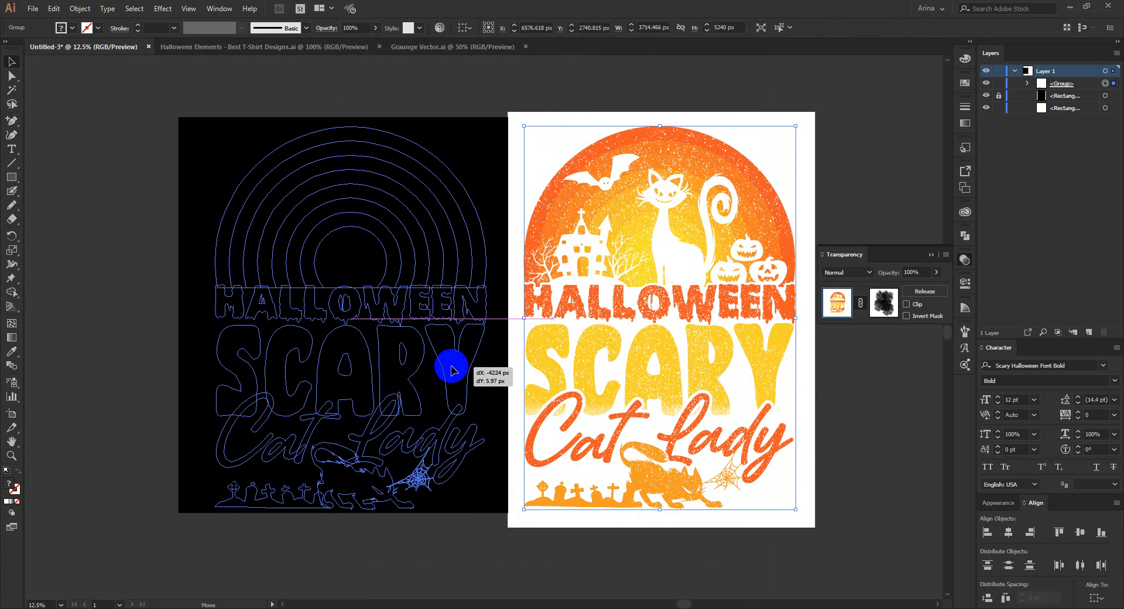
- Place the artwork group back on the black background and delete the white rectangle beside it
drag(452, 368, 452, 367)
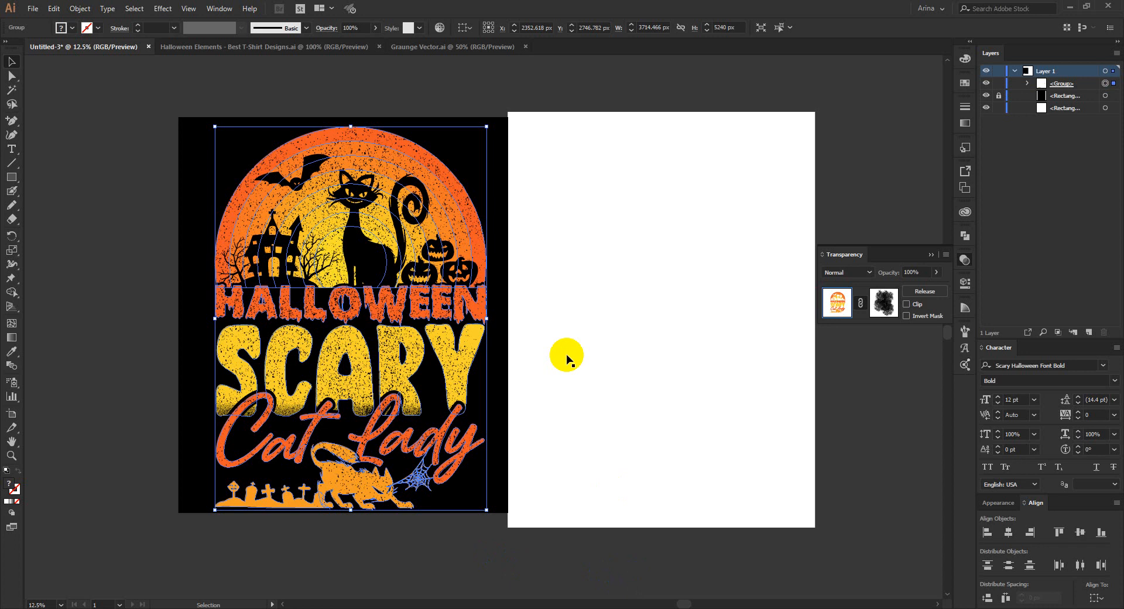
click(579, 90)
drag(569, 88, 677, 356)
key(Delete)
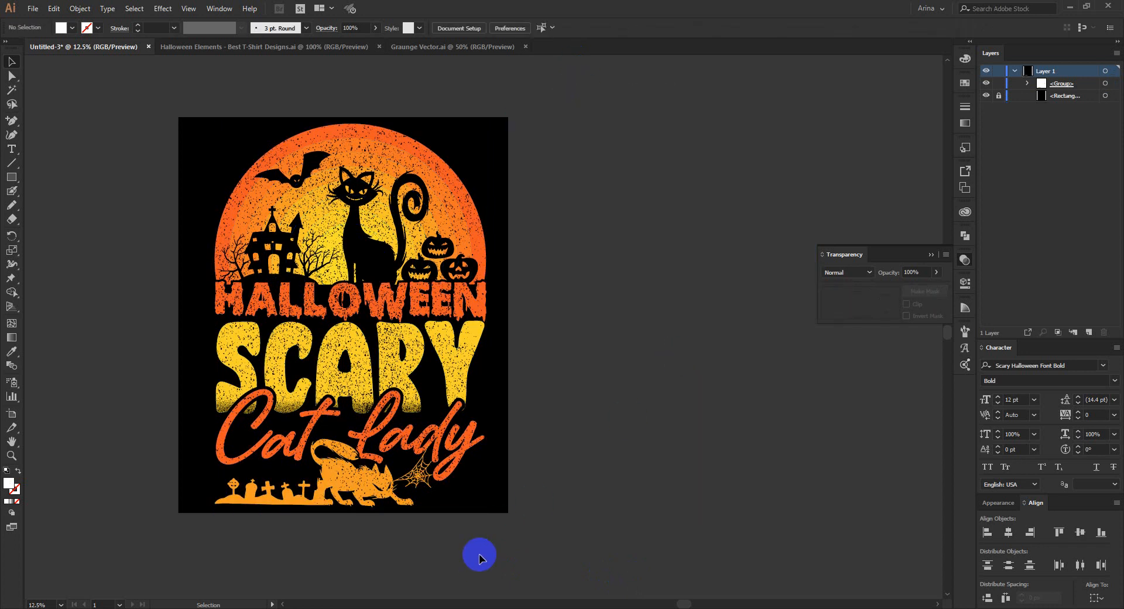
- Inside the artwork group, recolour the walking cat and the graveyard strip with the yellow sampled from the SCARY lettering
scroll(213, 547, up, 1)
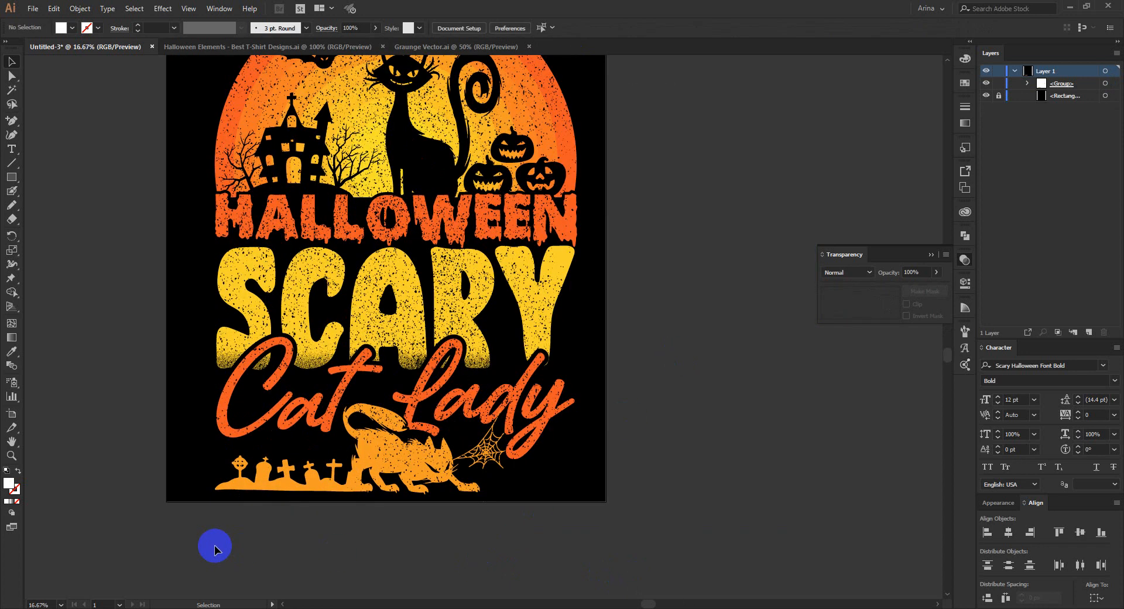
double_click(386, 469)
scroll(380, 543, up, 1)
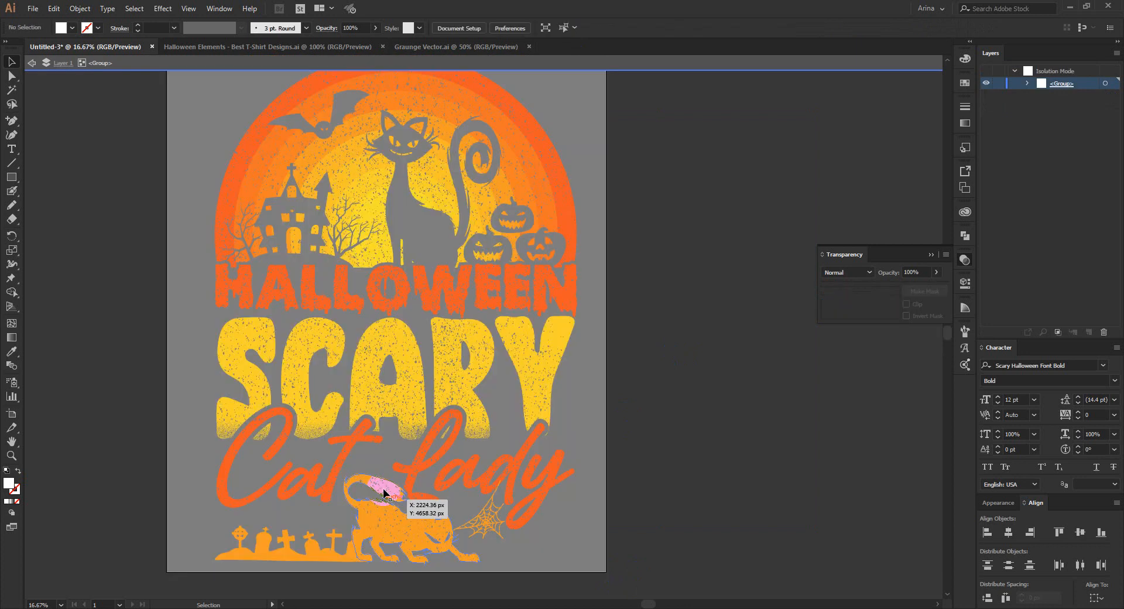
click(381, 527)
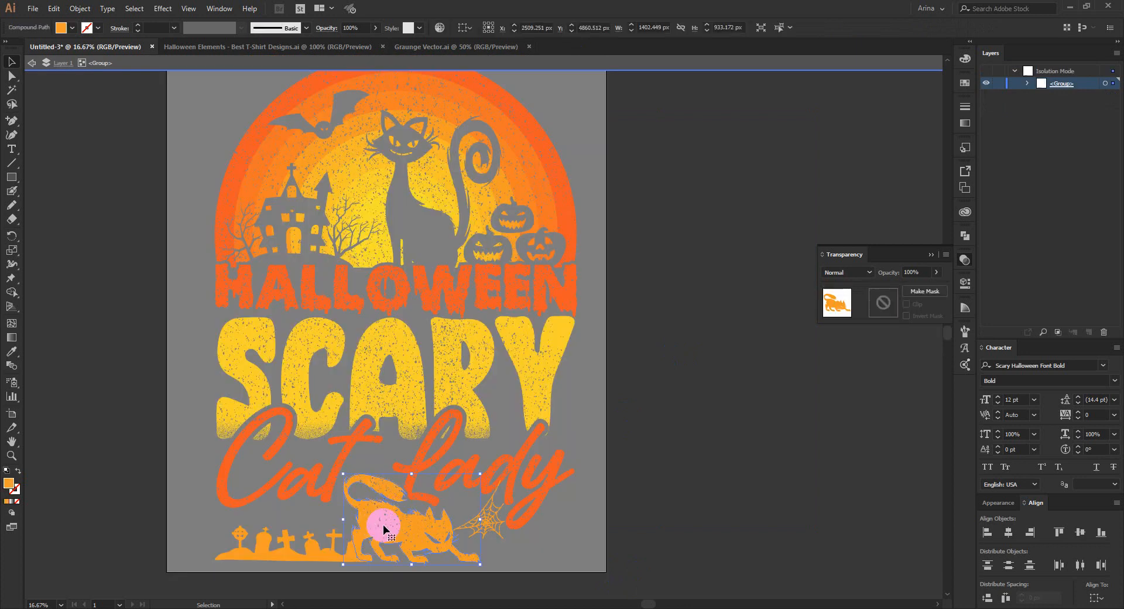
shift+click(319, 553)
key(i)
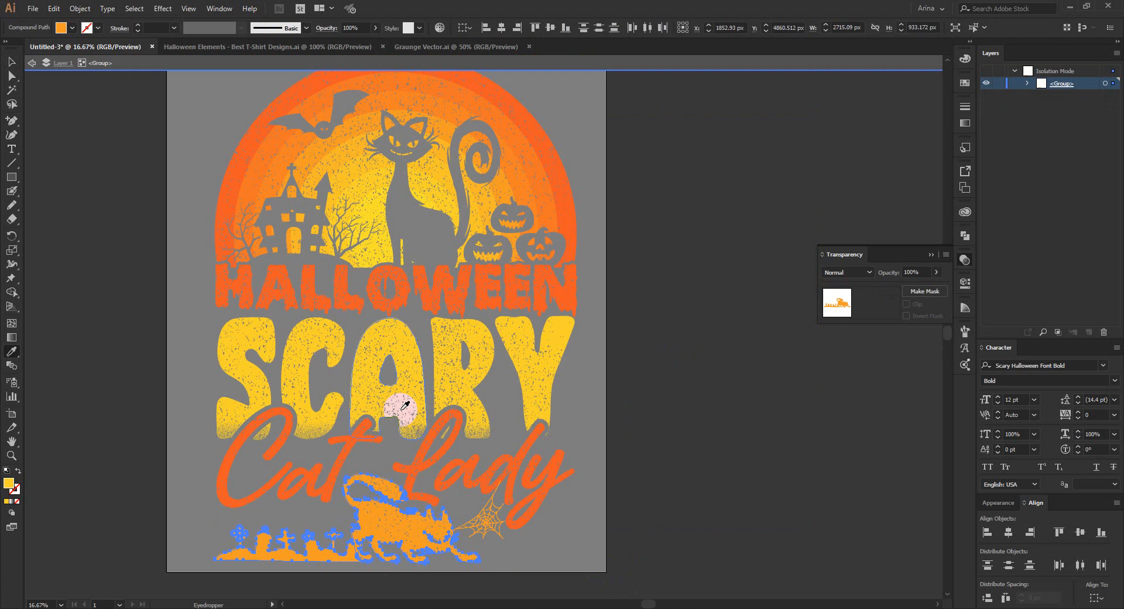
click(404, 405)
key(v)
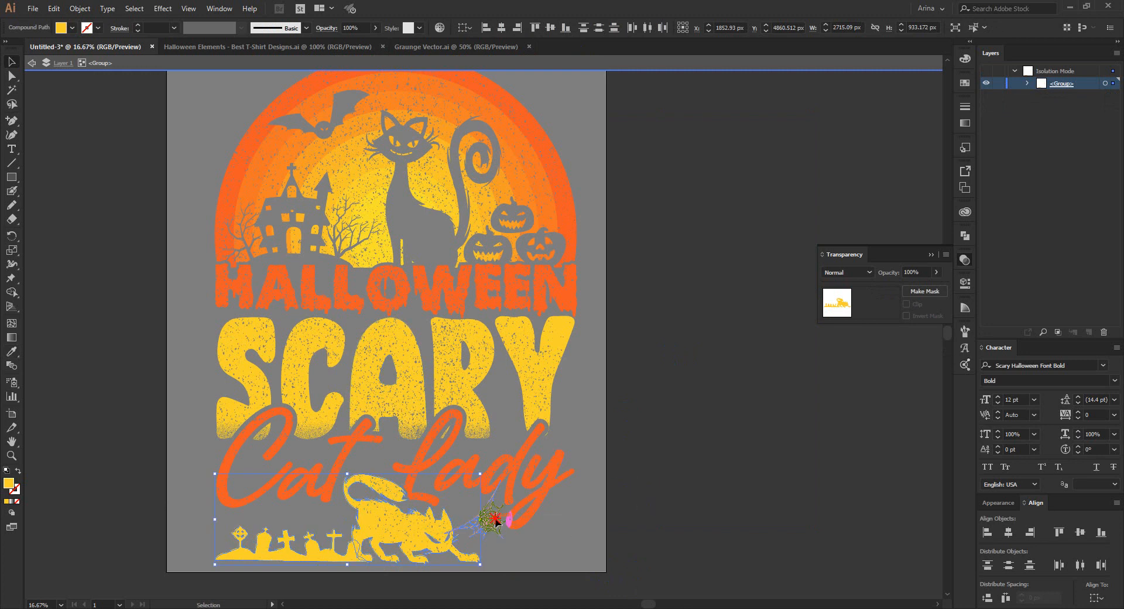
- Recolour the spider web with the same yellow from the SCARY lettering and exit isolation mode
click(495, 519)
key(i)
click(468, 377)
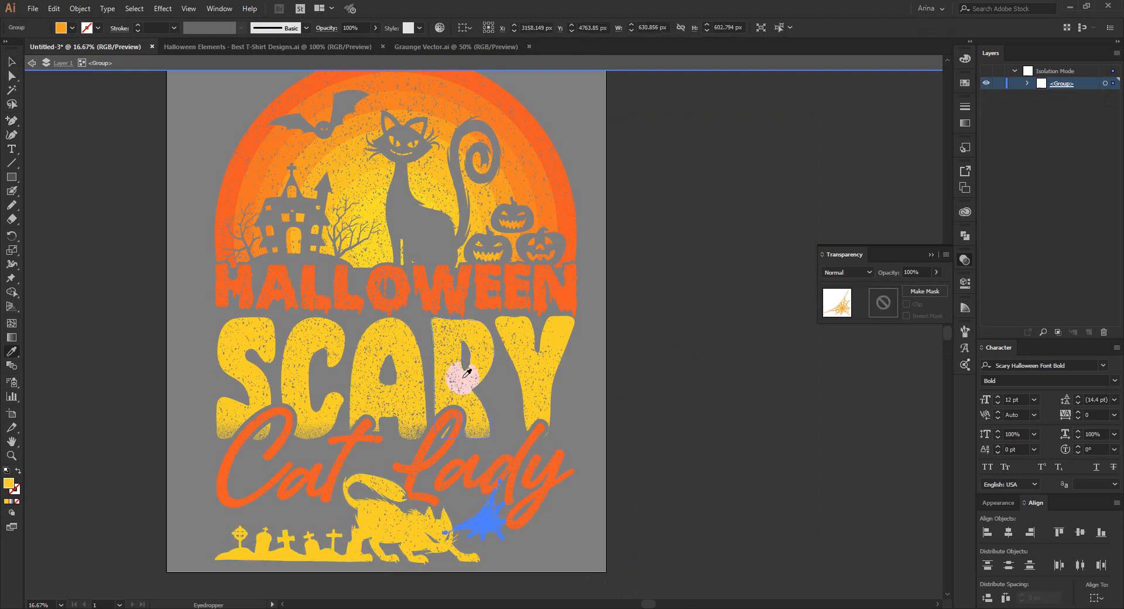
key(v)
click(645, 455)
double_click(645, 455)
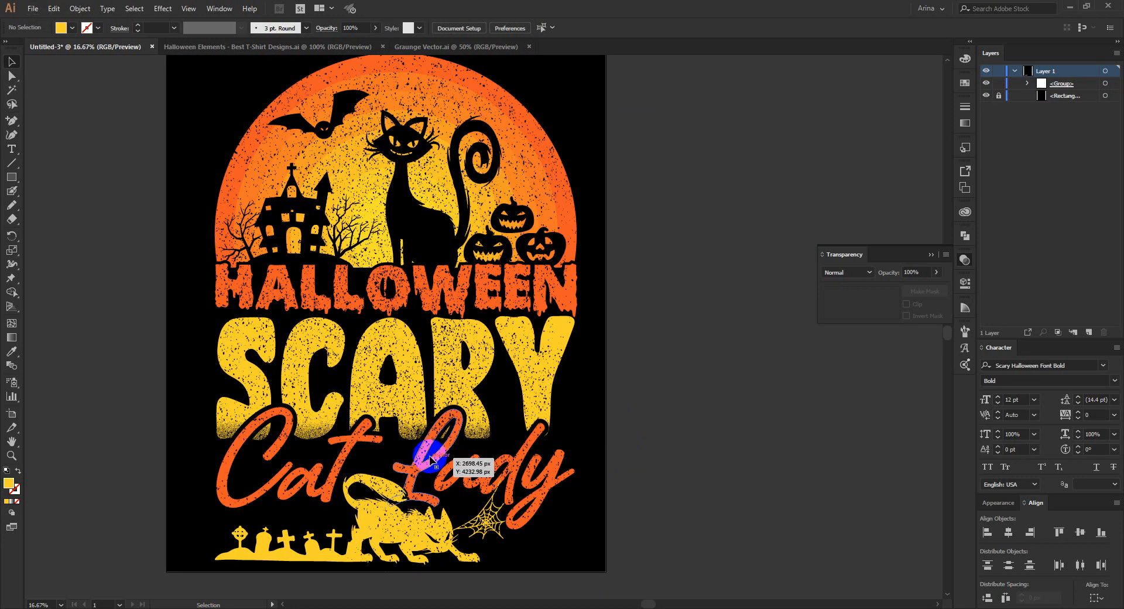
- Review the recoloured design on the black background and hide the Transparency panel covering part of it
scroll(430, 459, down, 2)
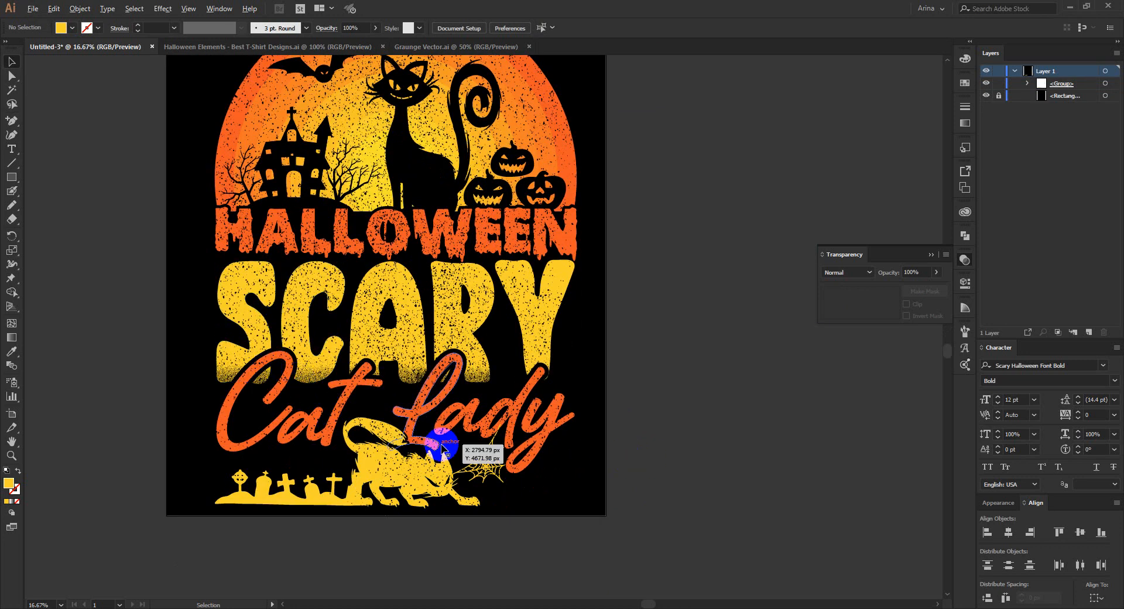
scroll(465, 451, down, 1)
scroll(271, 231, up, 1)
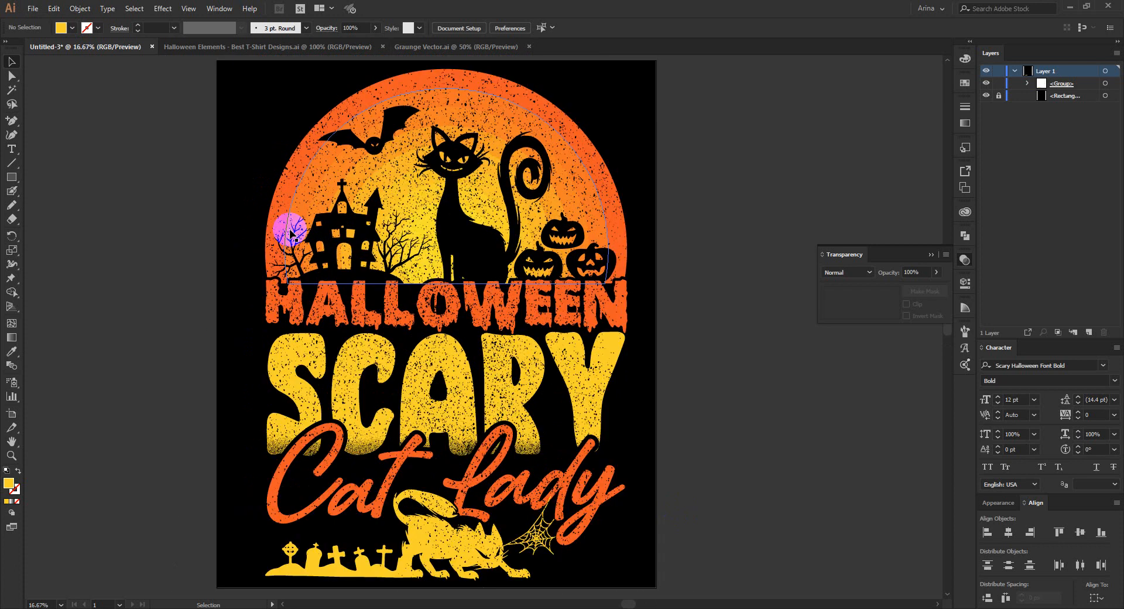
drag(214, 316, 406, 316)
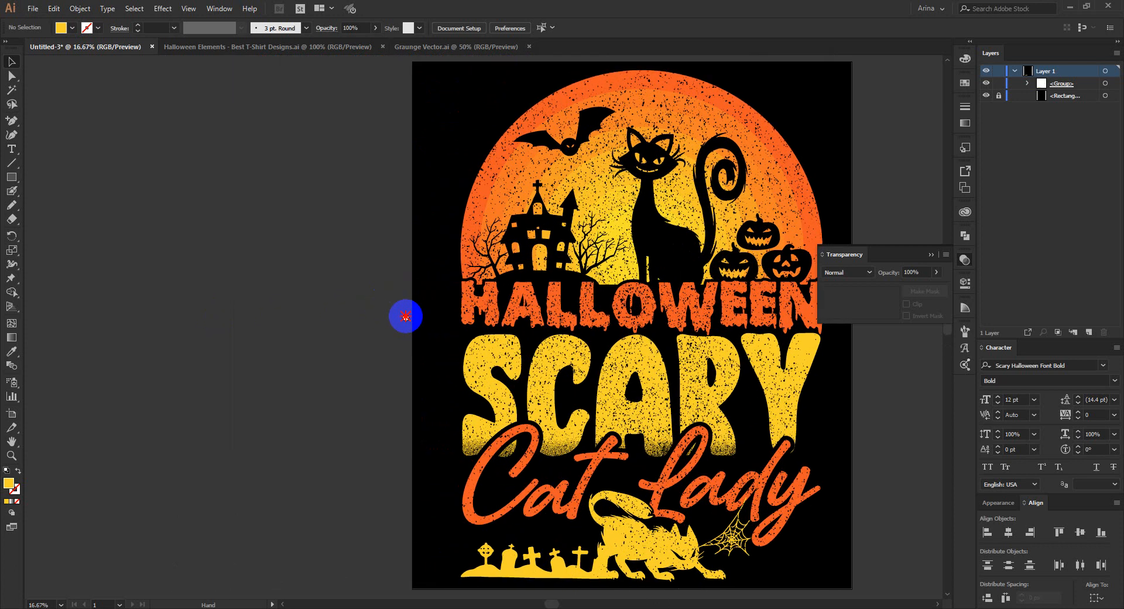
click(963, 259)
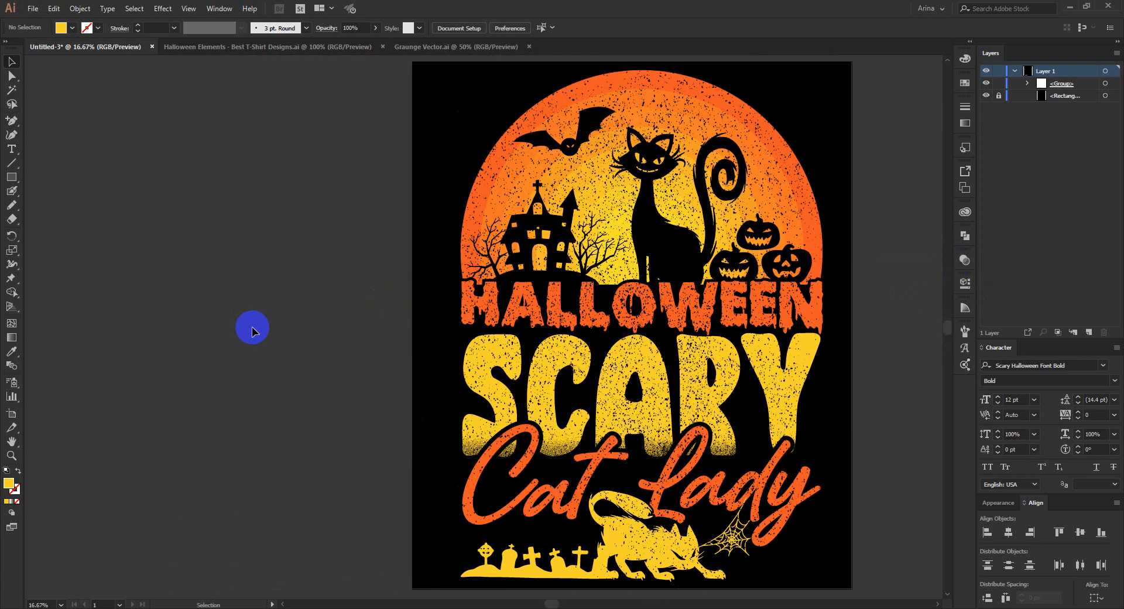